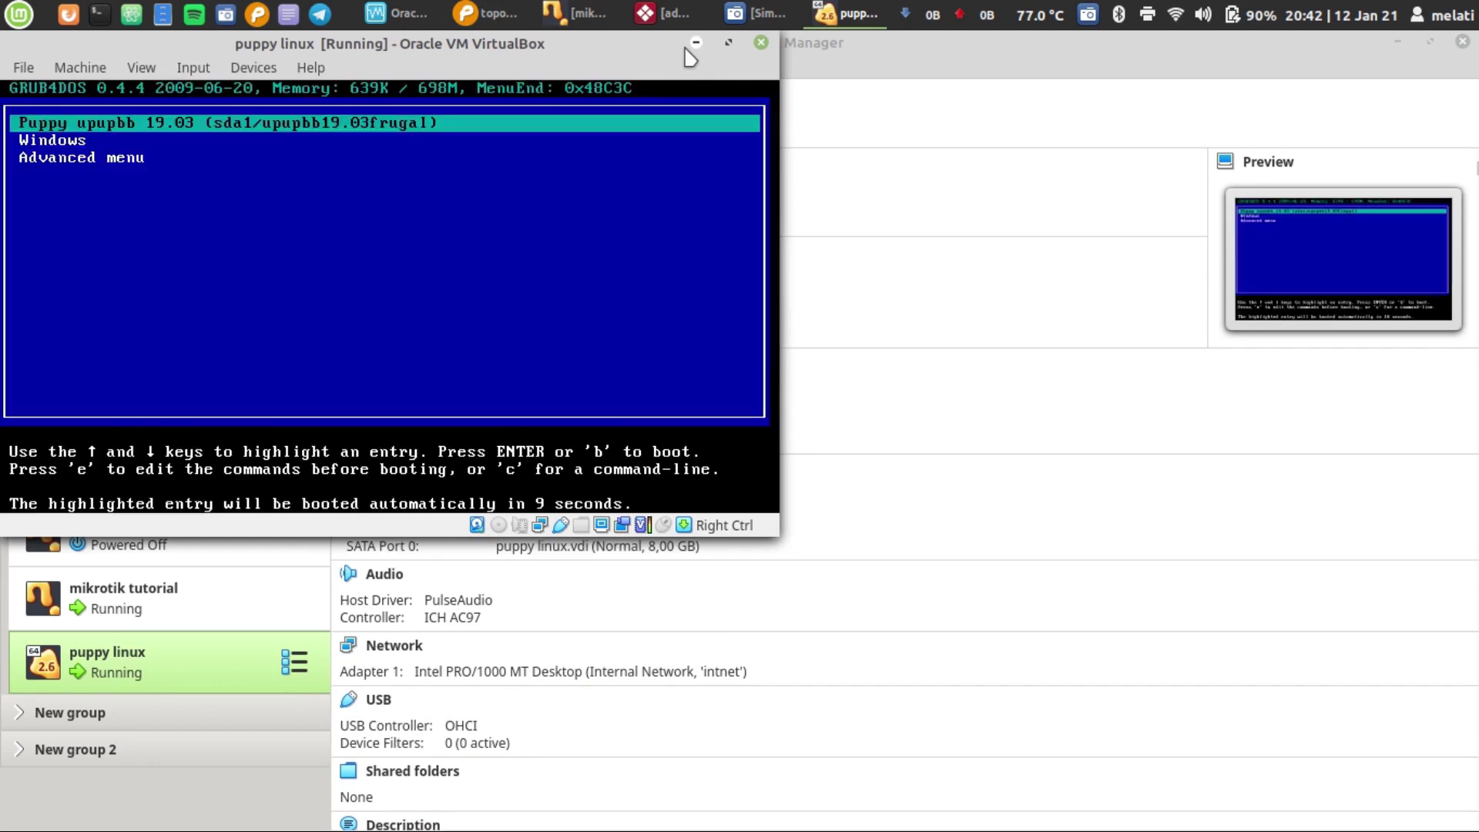
Boot the puppy linux virtual machine with the Puppy upupbb 19.03 entry and bring its window back to the front.
key(Return)
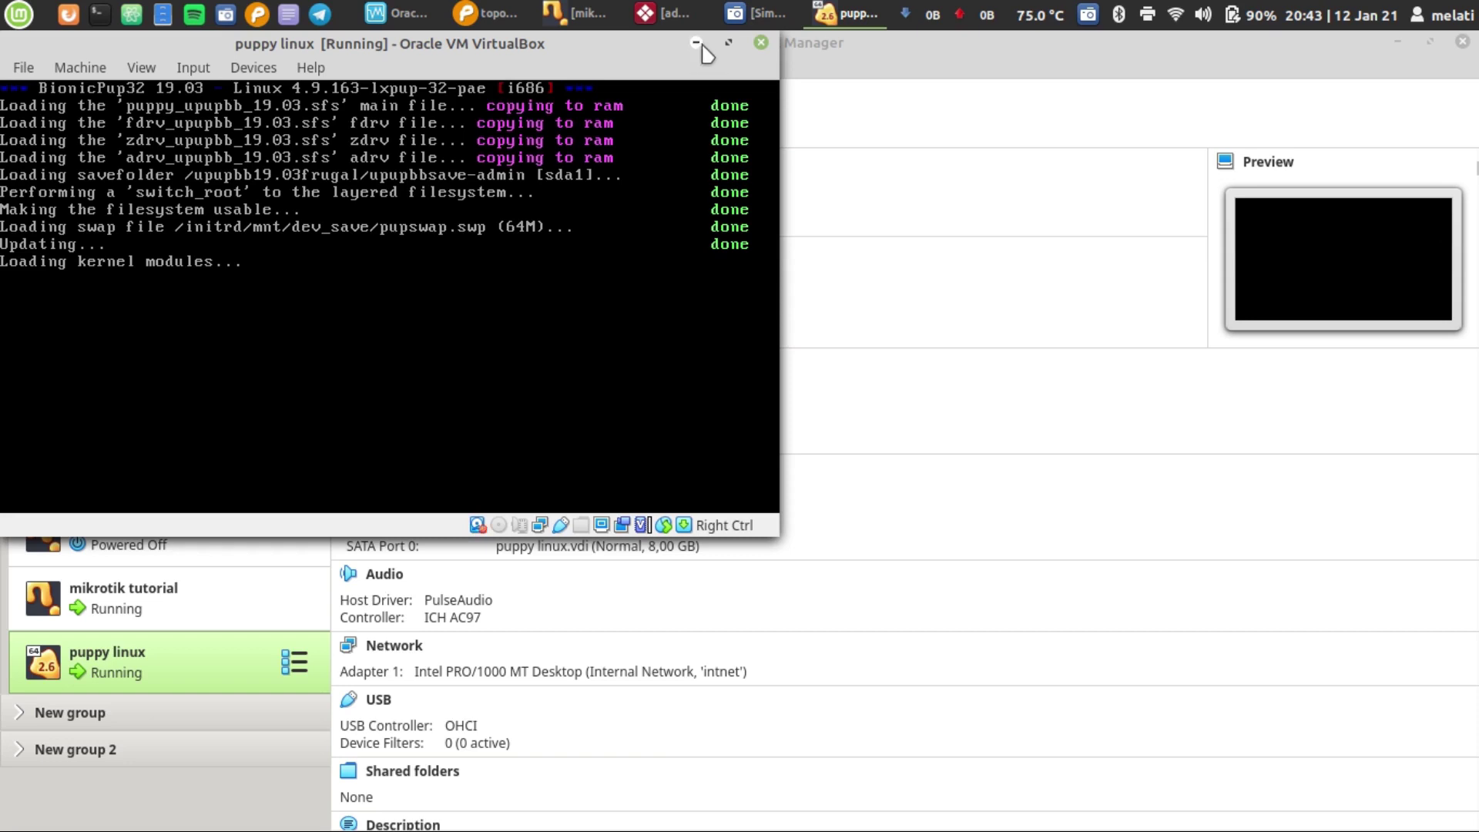
click(696, 43)
click(577, 12)
click(578, 12)
click(869, 11)
click(868, 11)
click(869, 11)
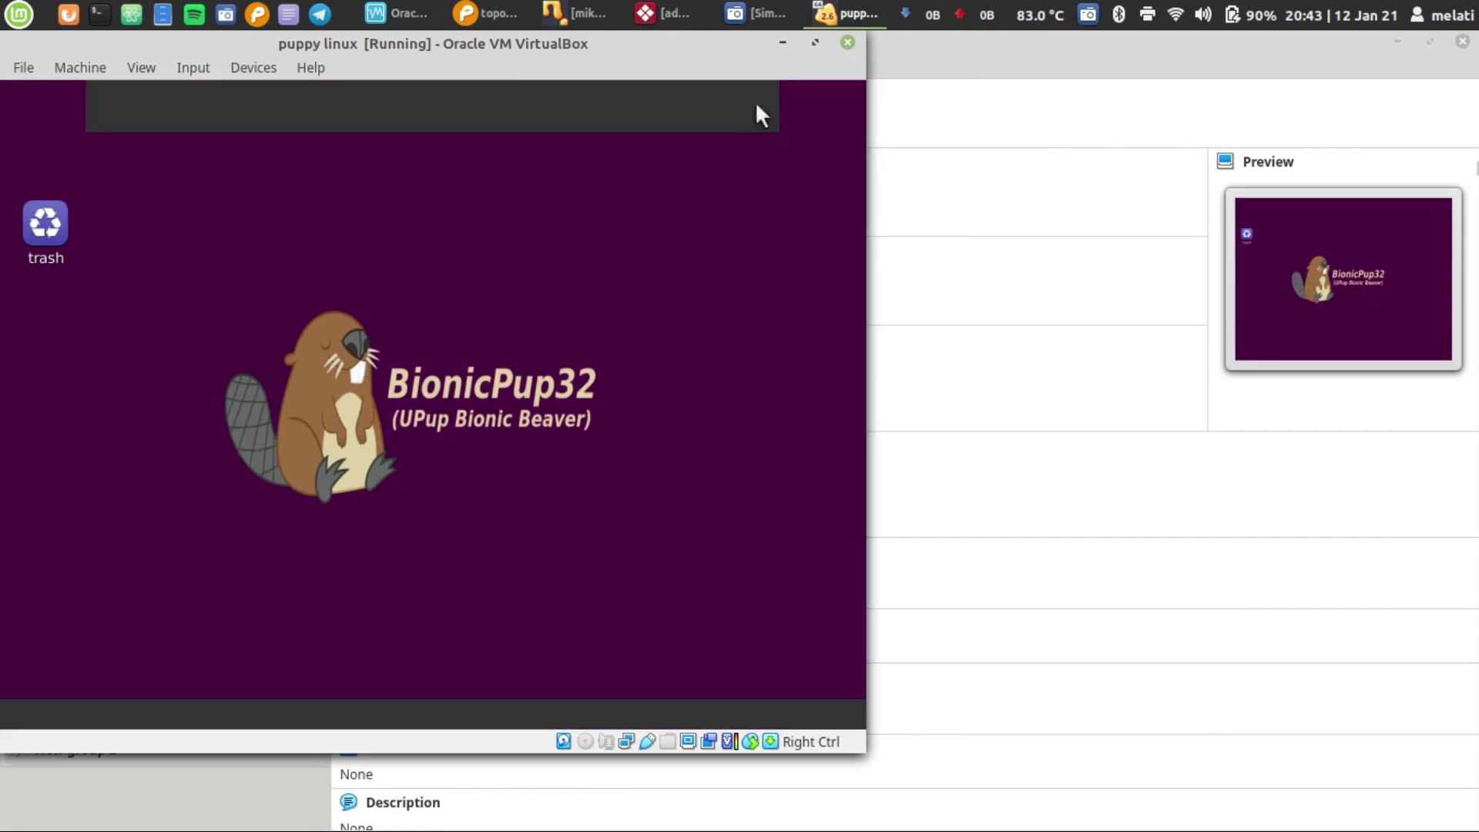
Move the puppy linux window further across the desktop and close the pmcputemp notice inside it.
drag(472, 63, 701, 67)
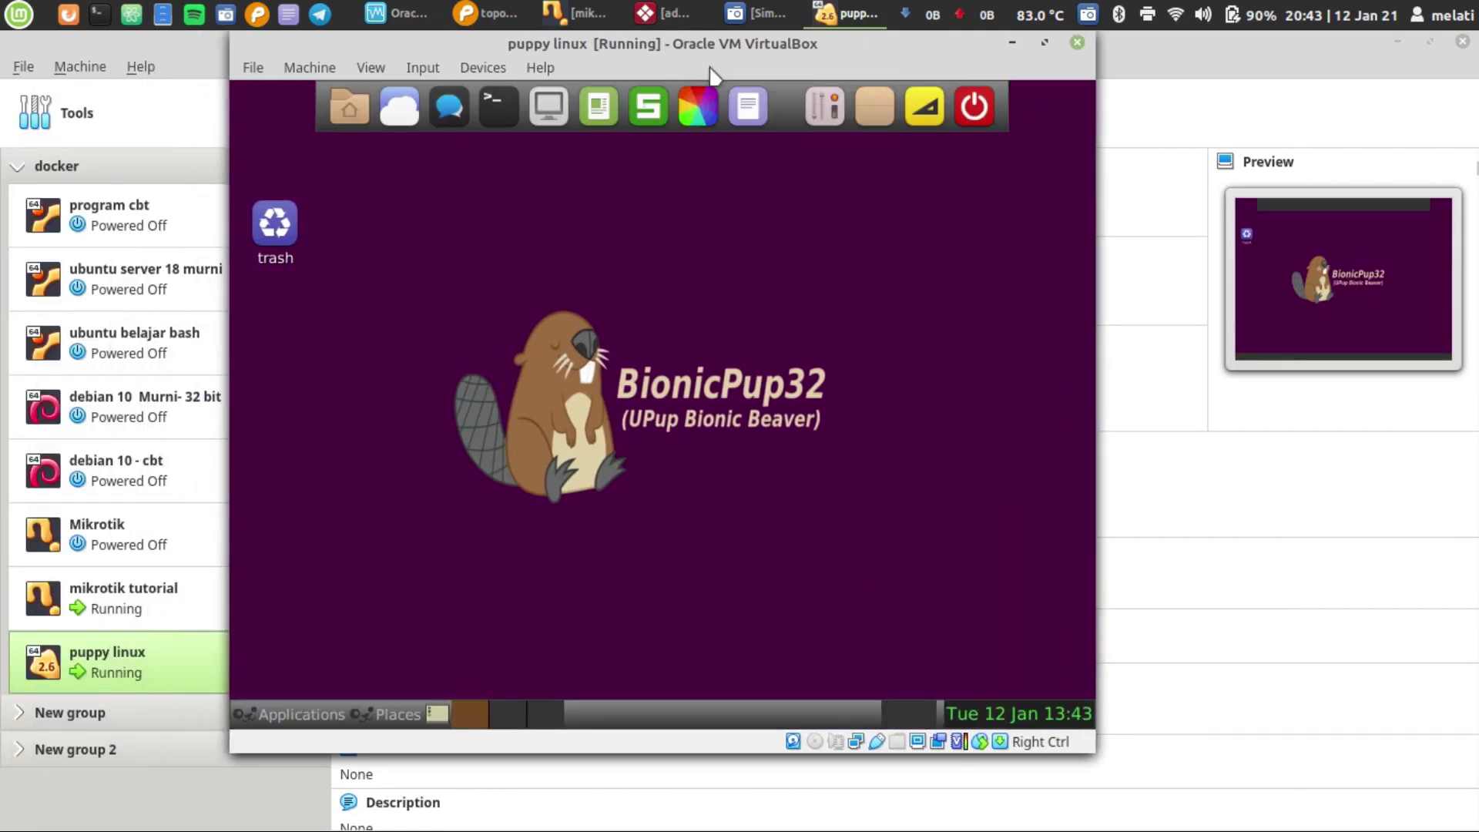
click(761, 9)
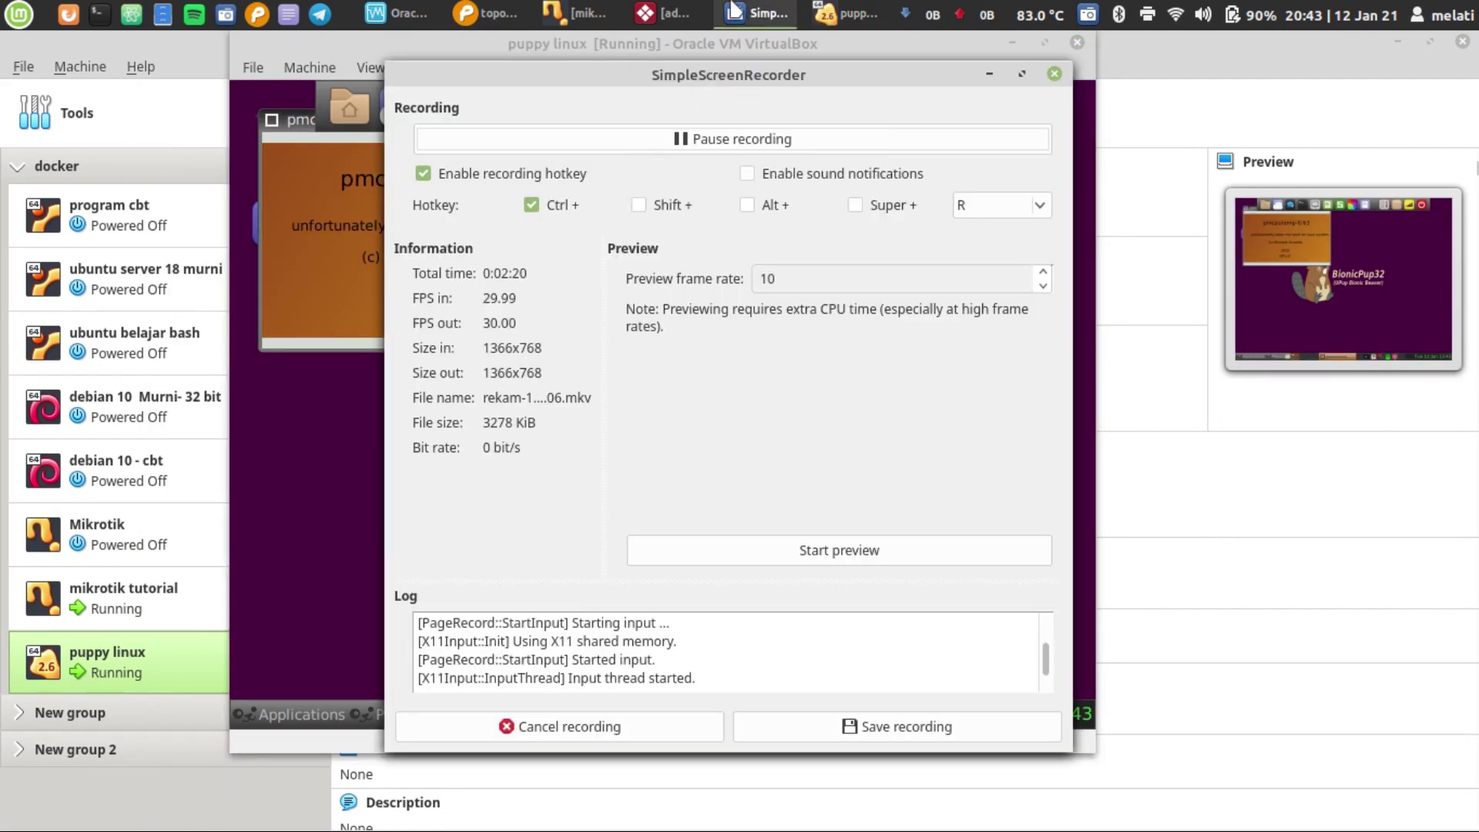
click(759, 13)
click(555, 258)
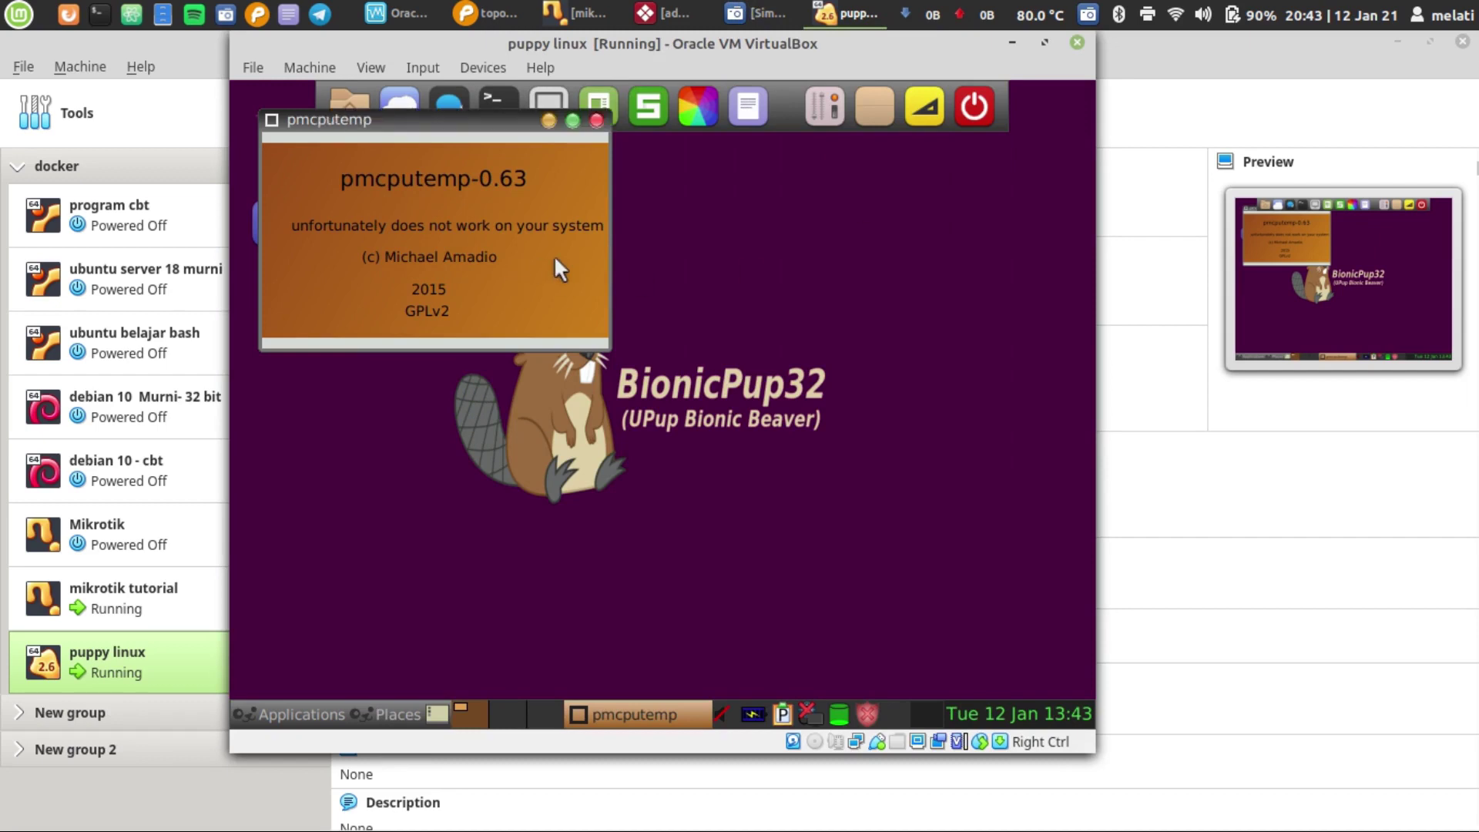
drag(799, 46, 939, 46)
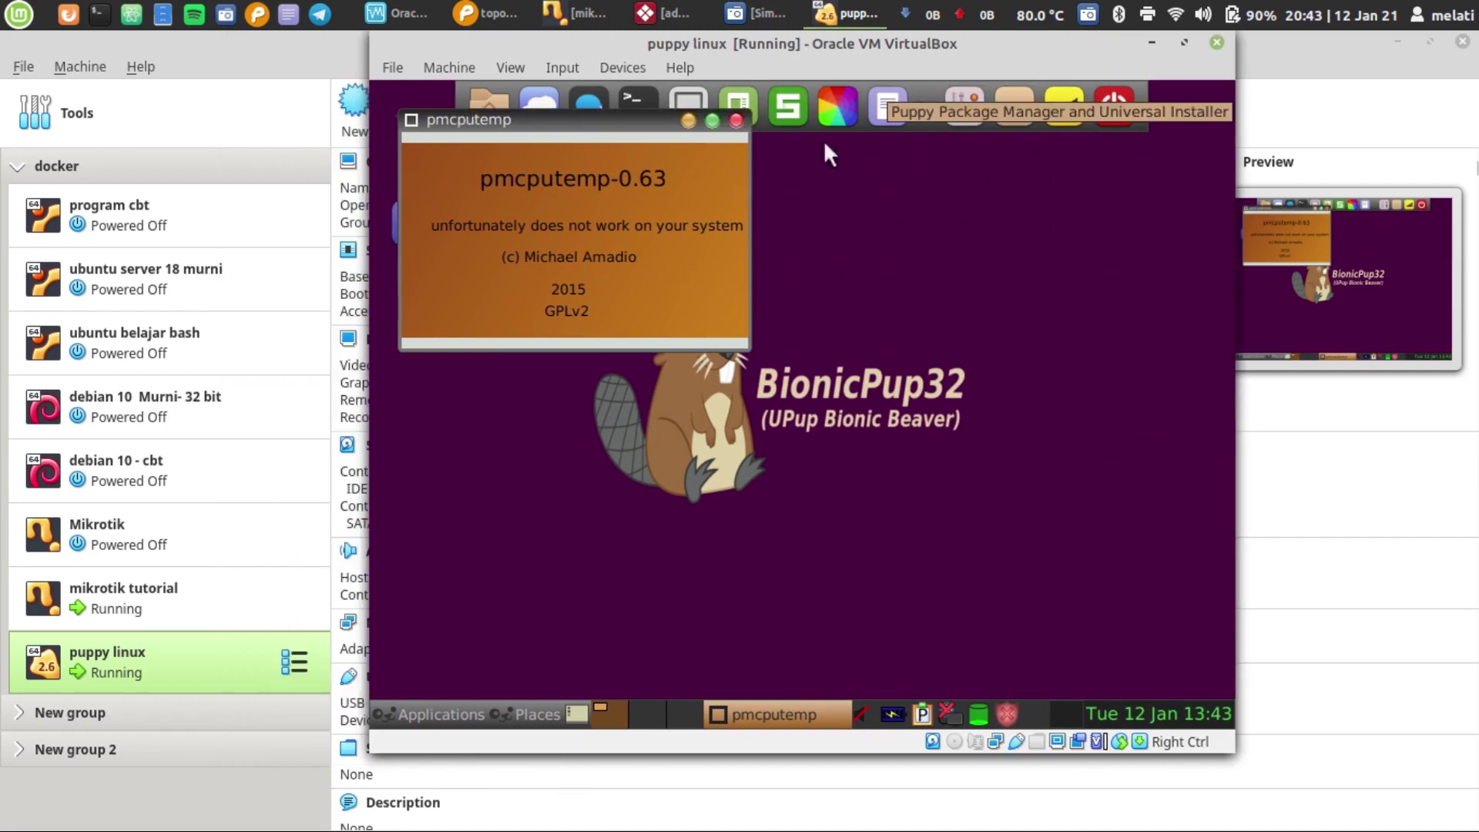
click(735, 117)
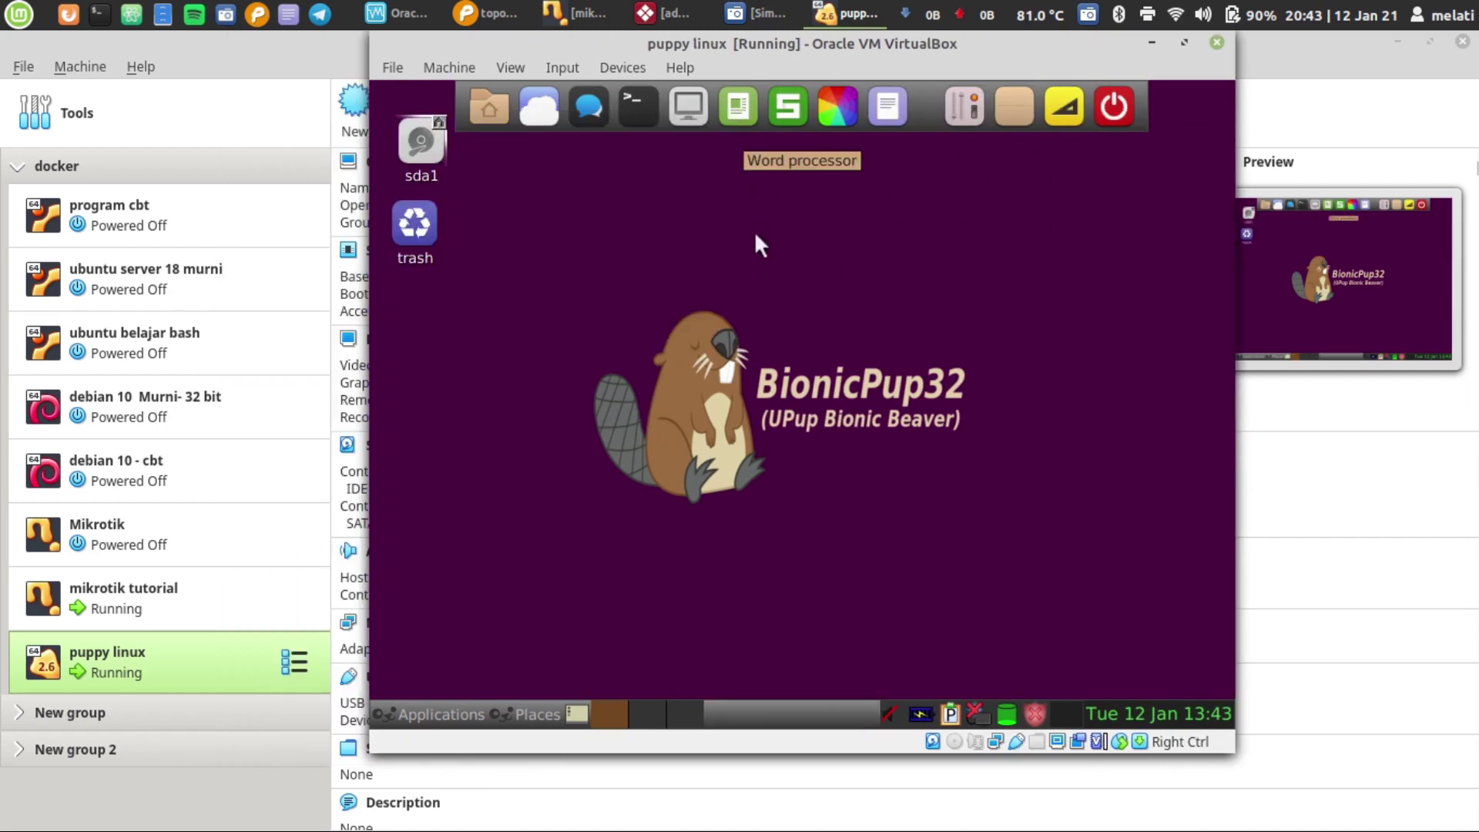
Put the virtual machine windows away, look at WinBox, and examine the Materi 4 network topology diagram in Pencil.
click(1153, 43)
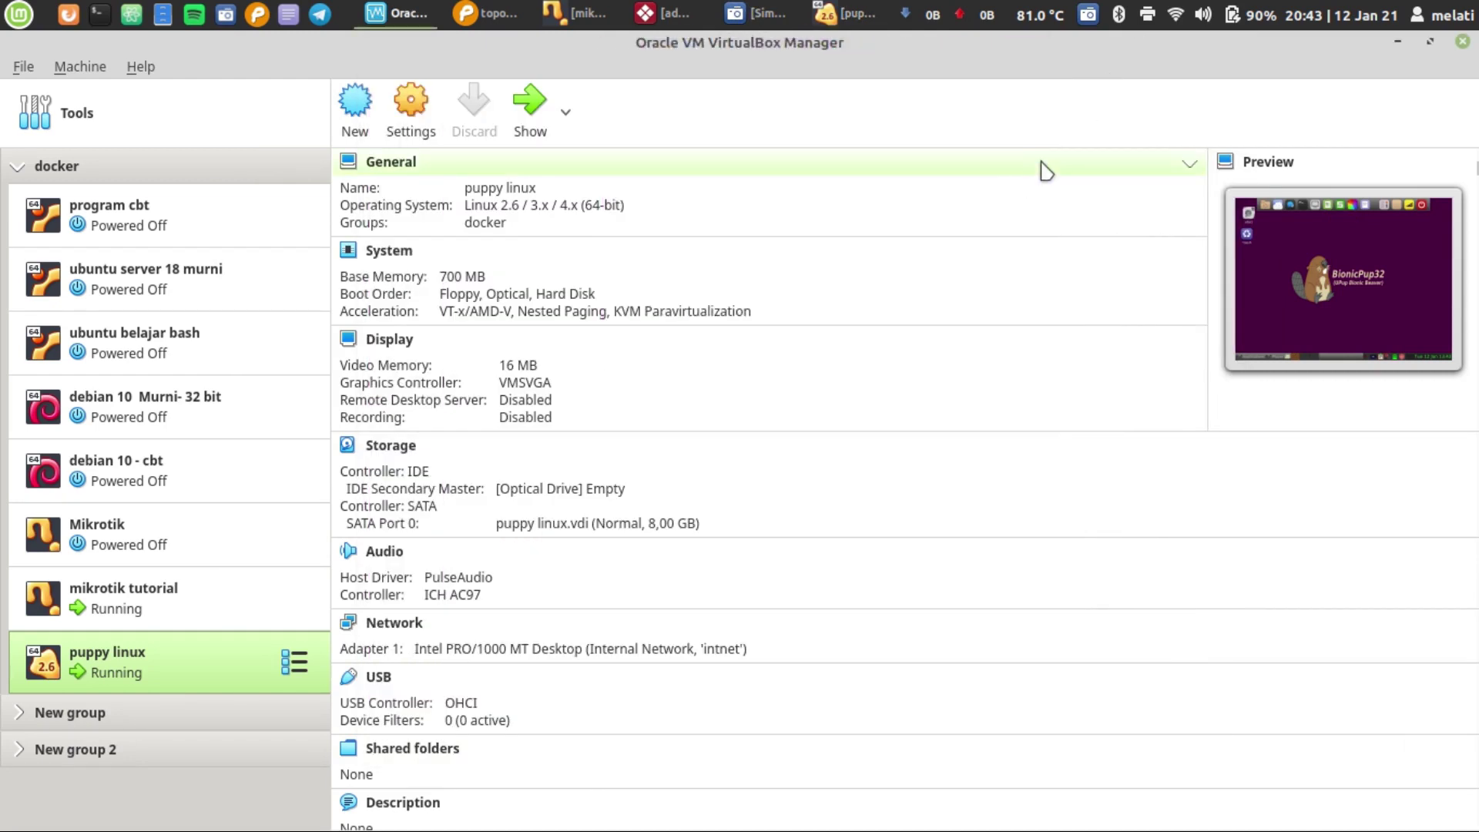
click(578, 13)
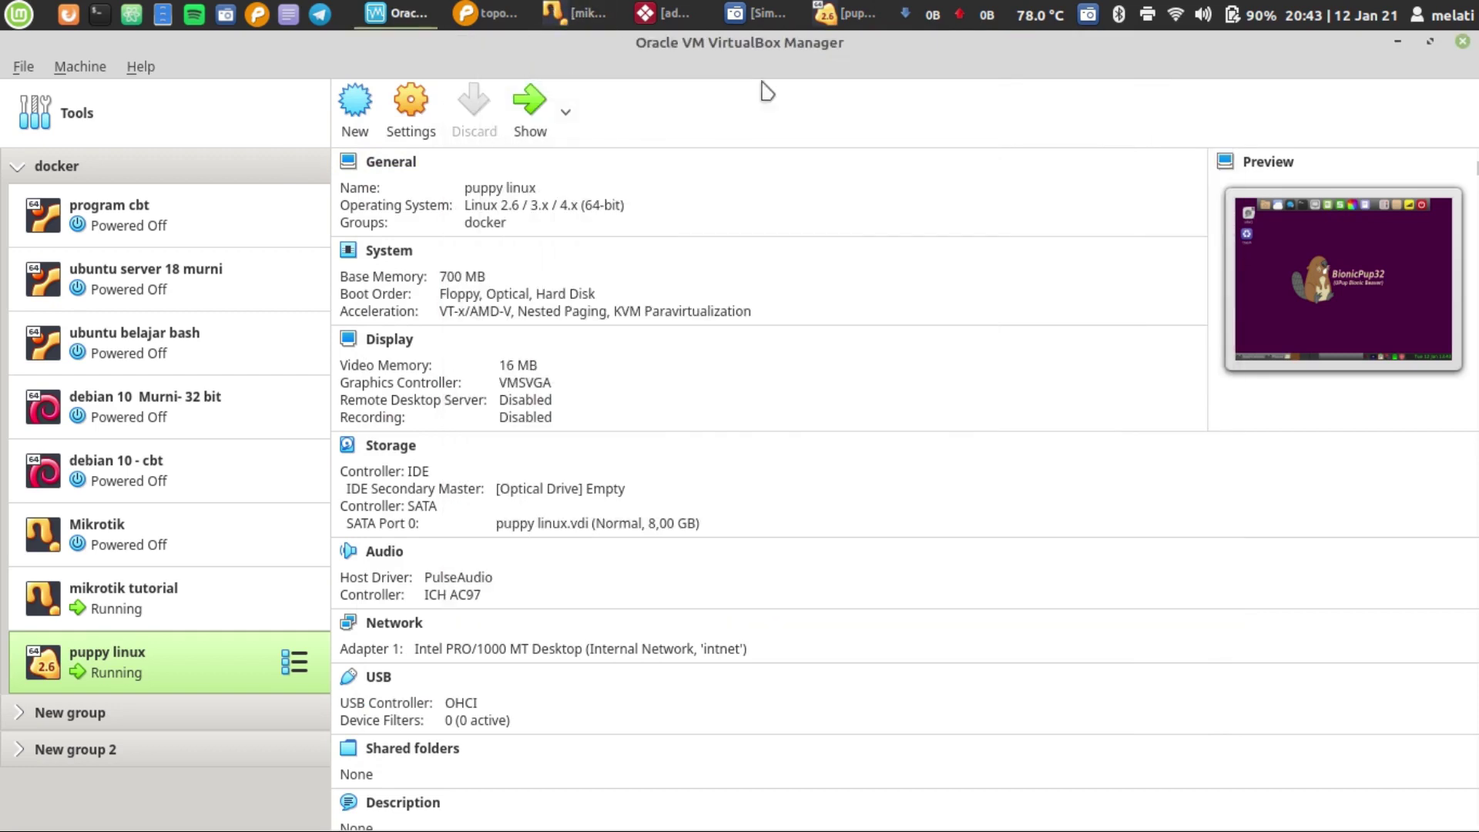
click(1146, 109)
click(661, 12)
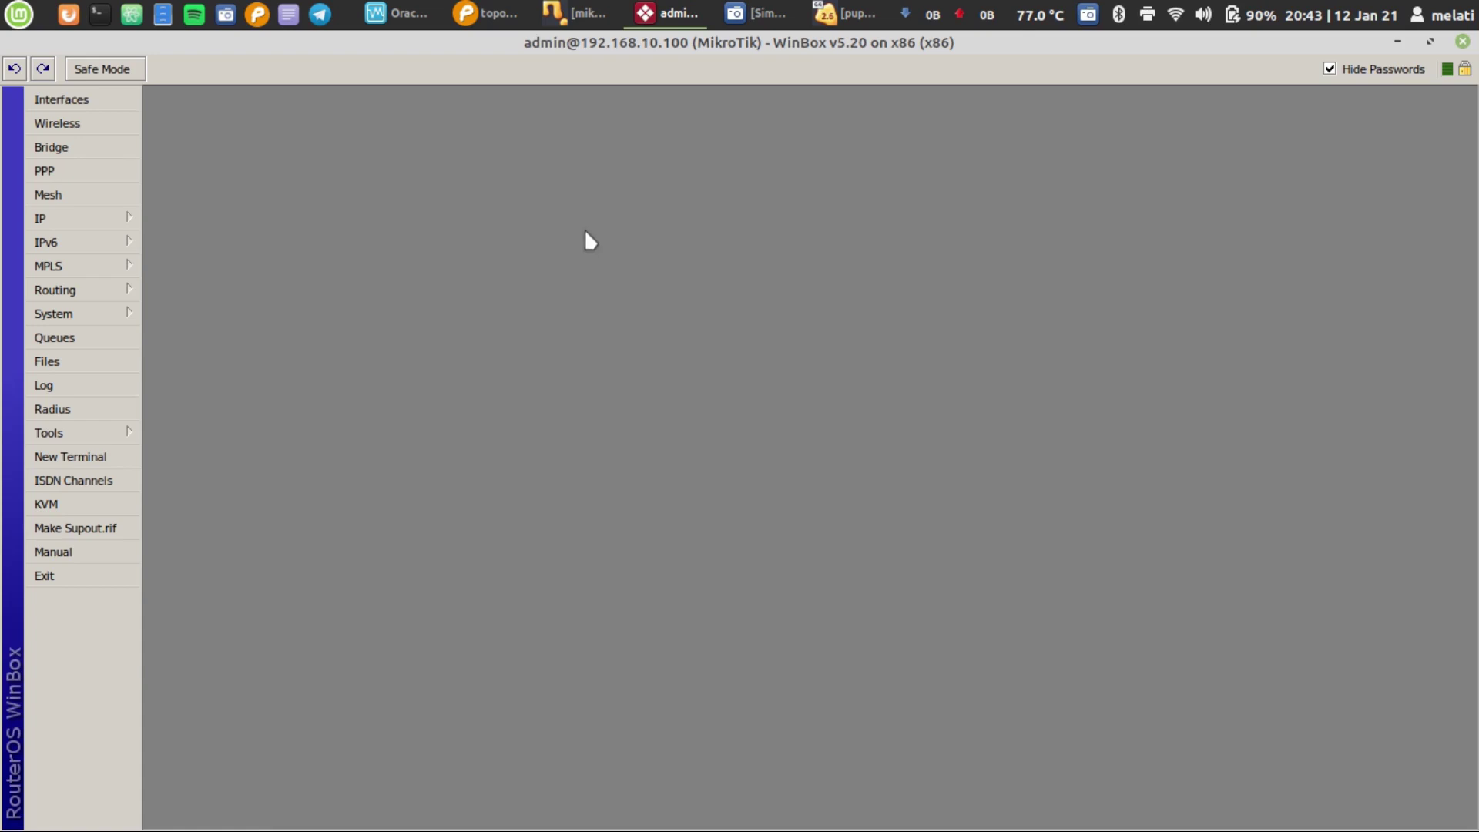
click(485, 13)
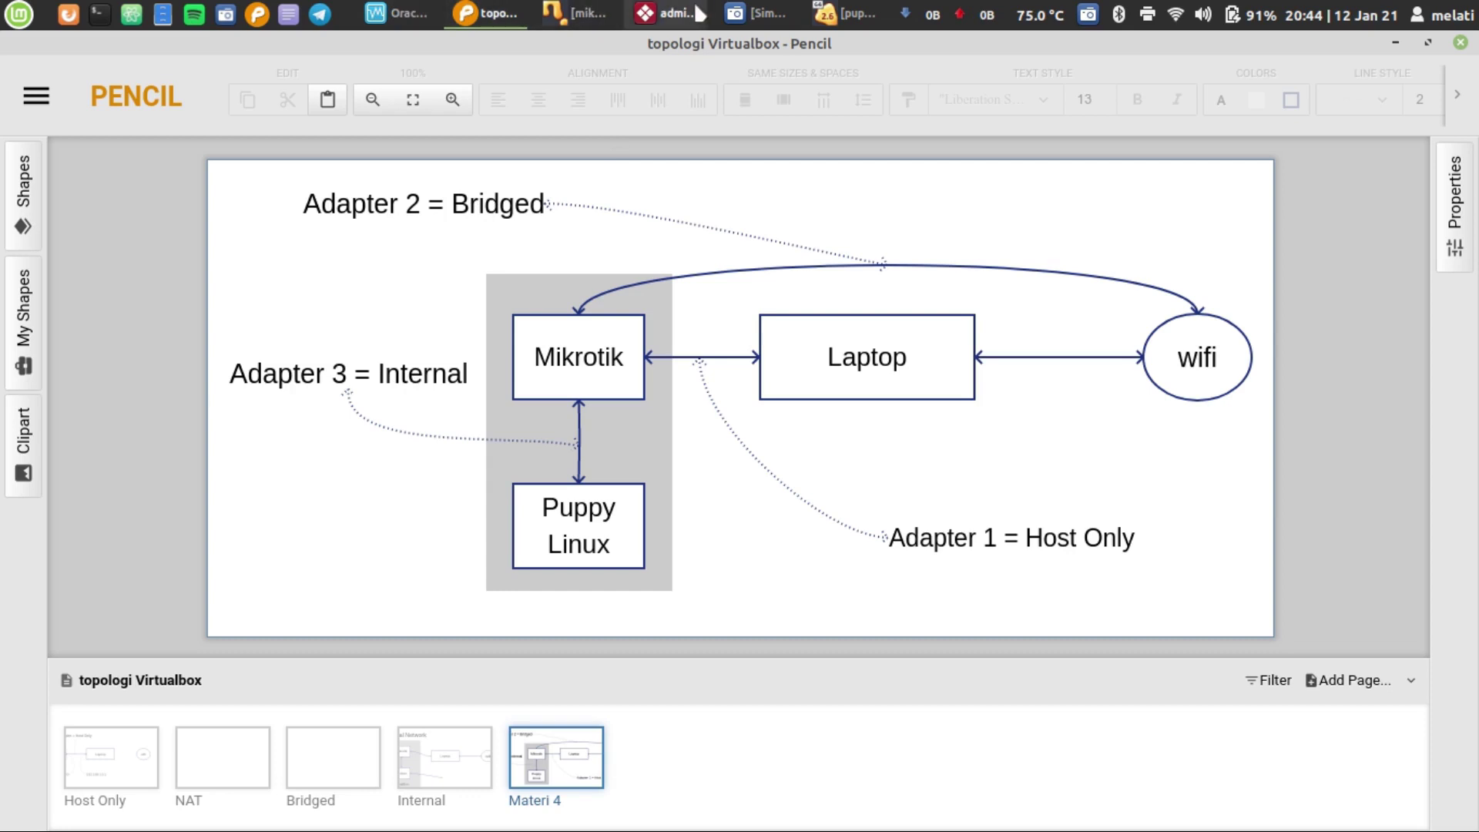
Switch to VirtualBox Manager and examine how Adapters 1 to 3 of the mikrotik tutorial machine are attached, leaving the settings unchanged.
click(434, 9)
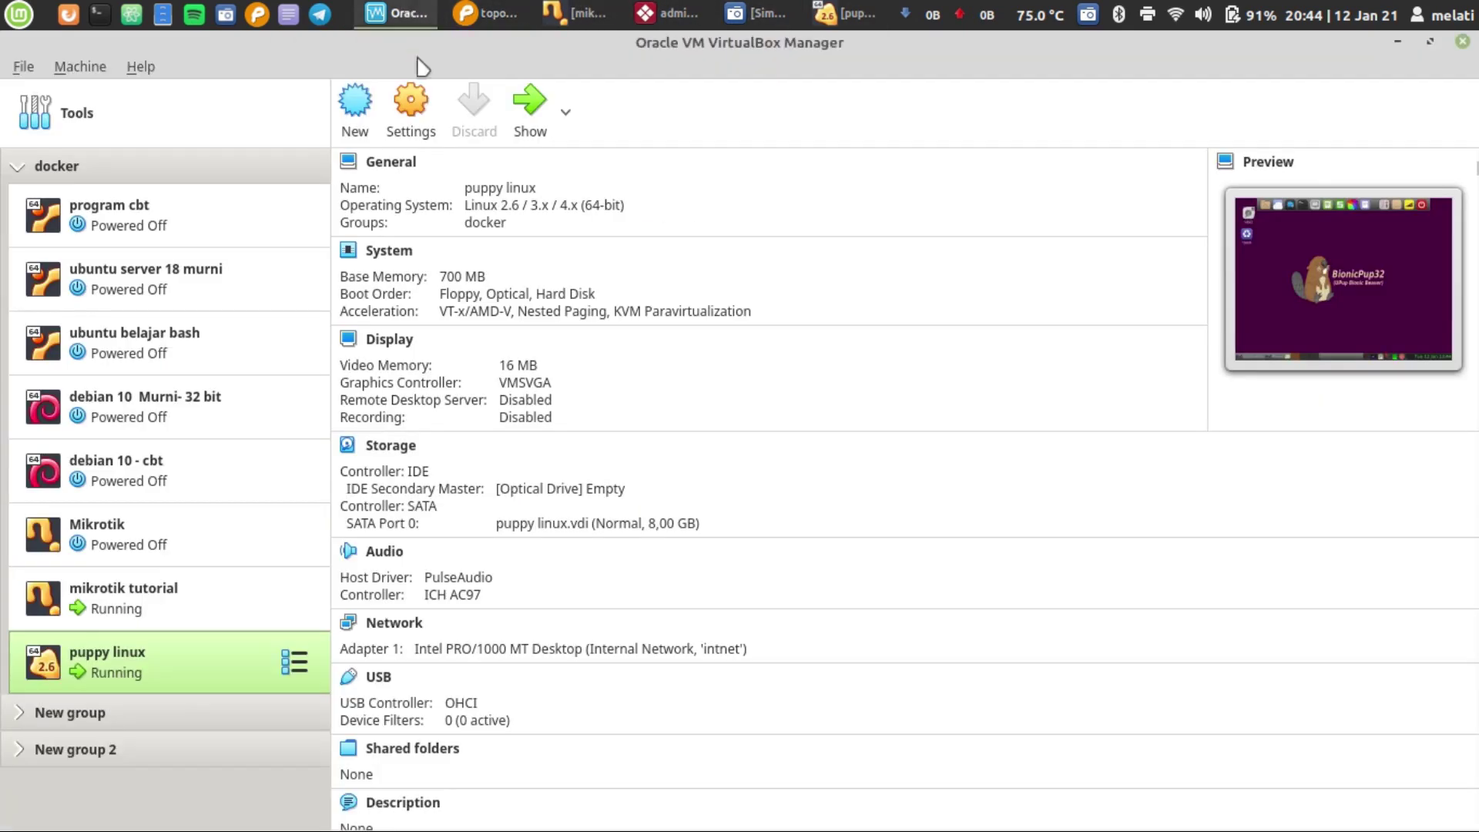
click(147, 601)
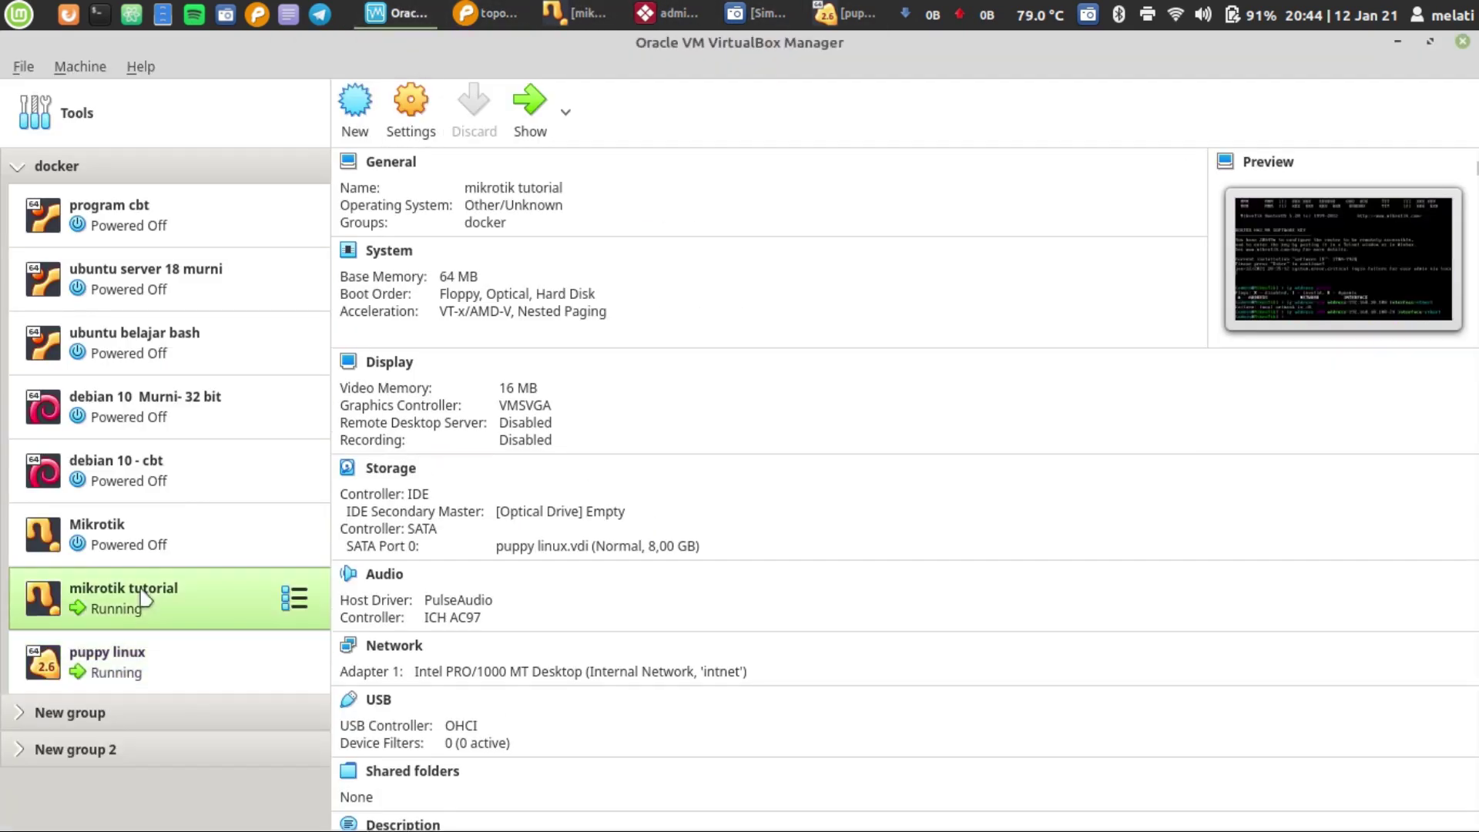
click(408, 128)
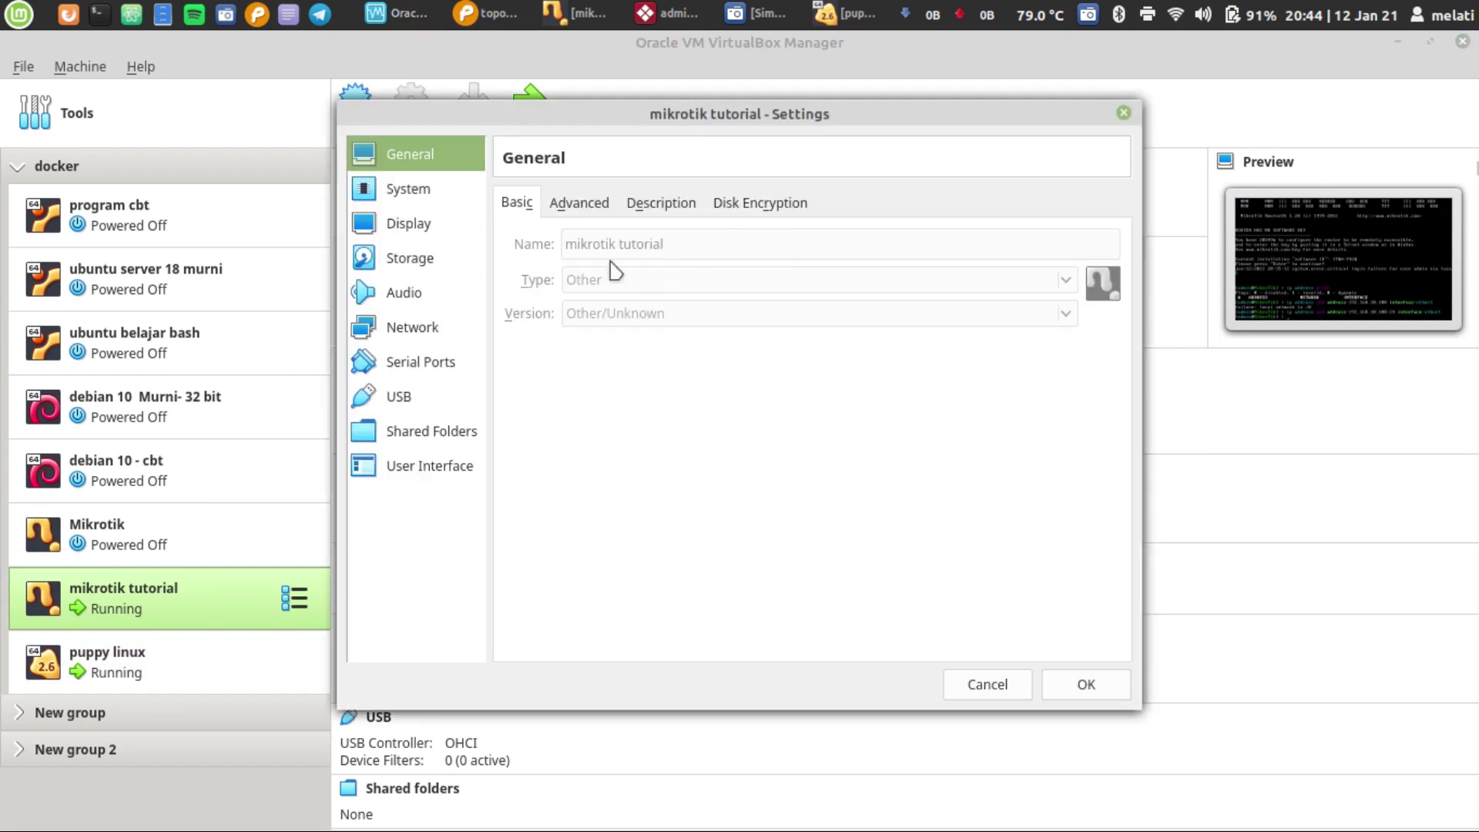
click(421, 322)
click(601, 210)
click(681, 218)
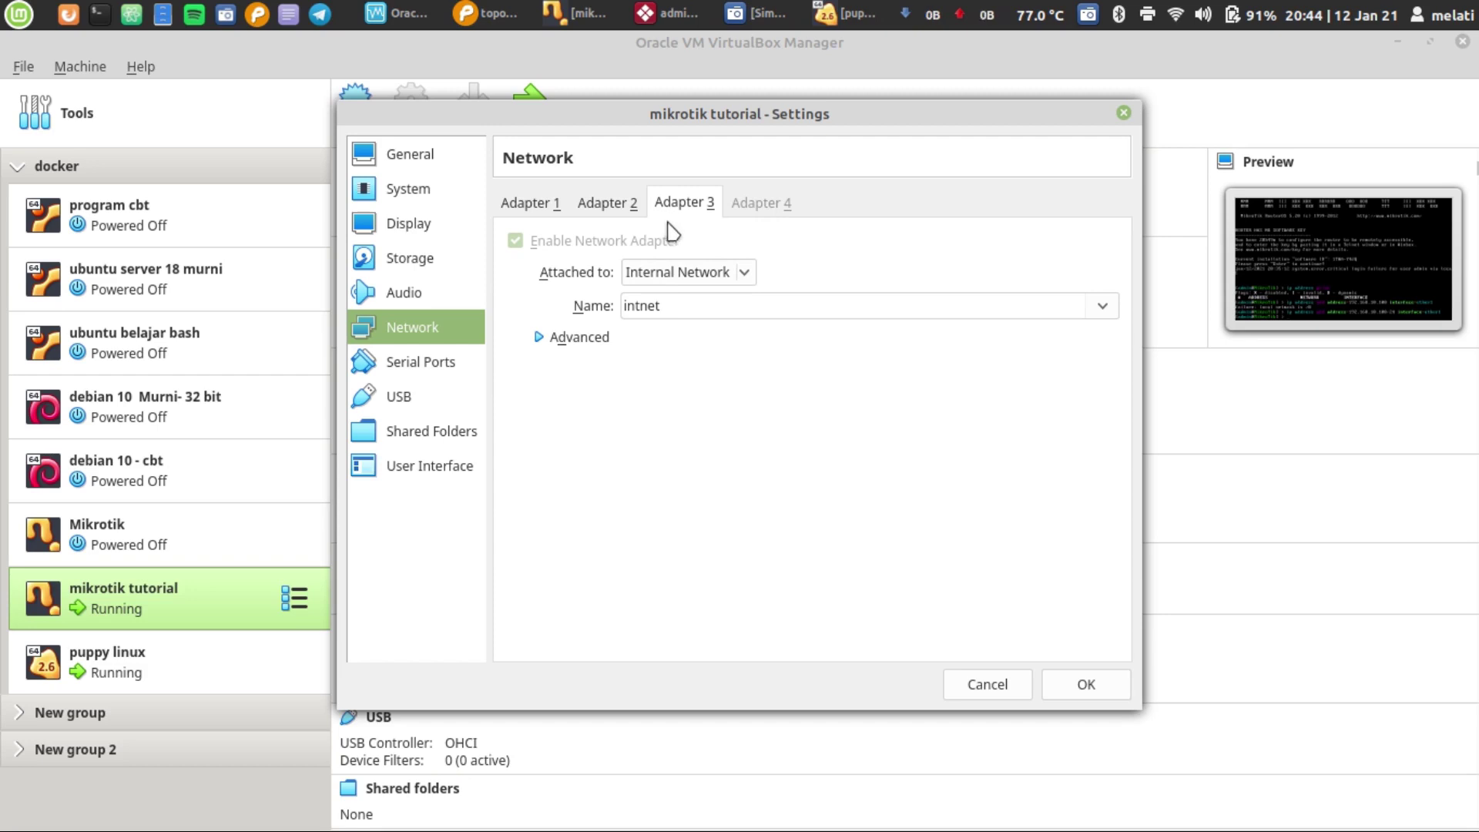
click(615, 208)
click(667, 206)
click(613, 213)
click(561, 208)
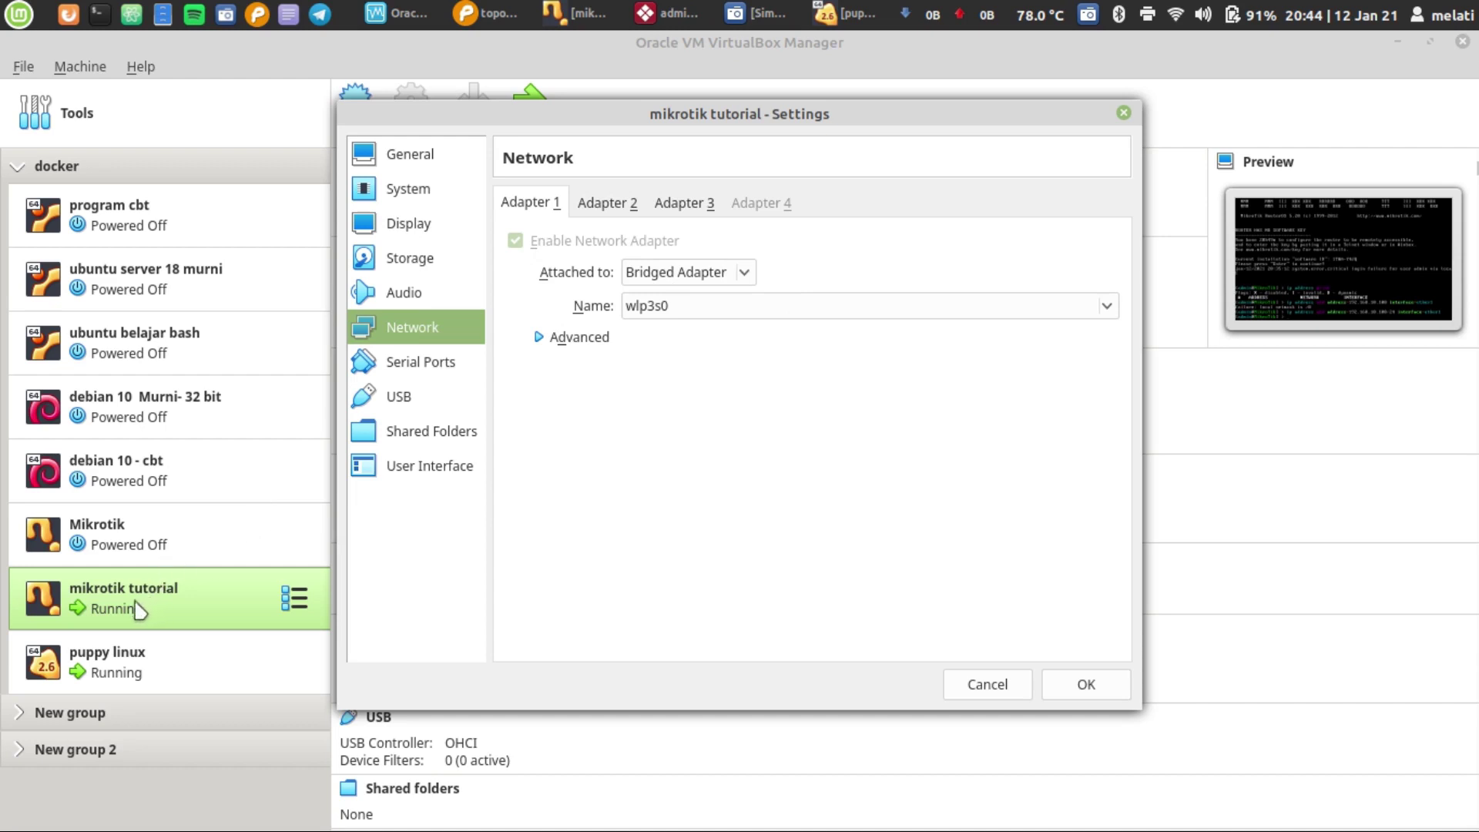
click(988, 685)
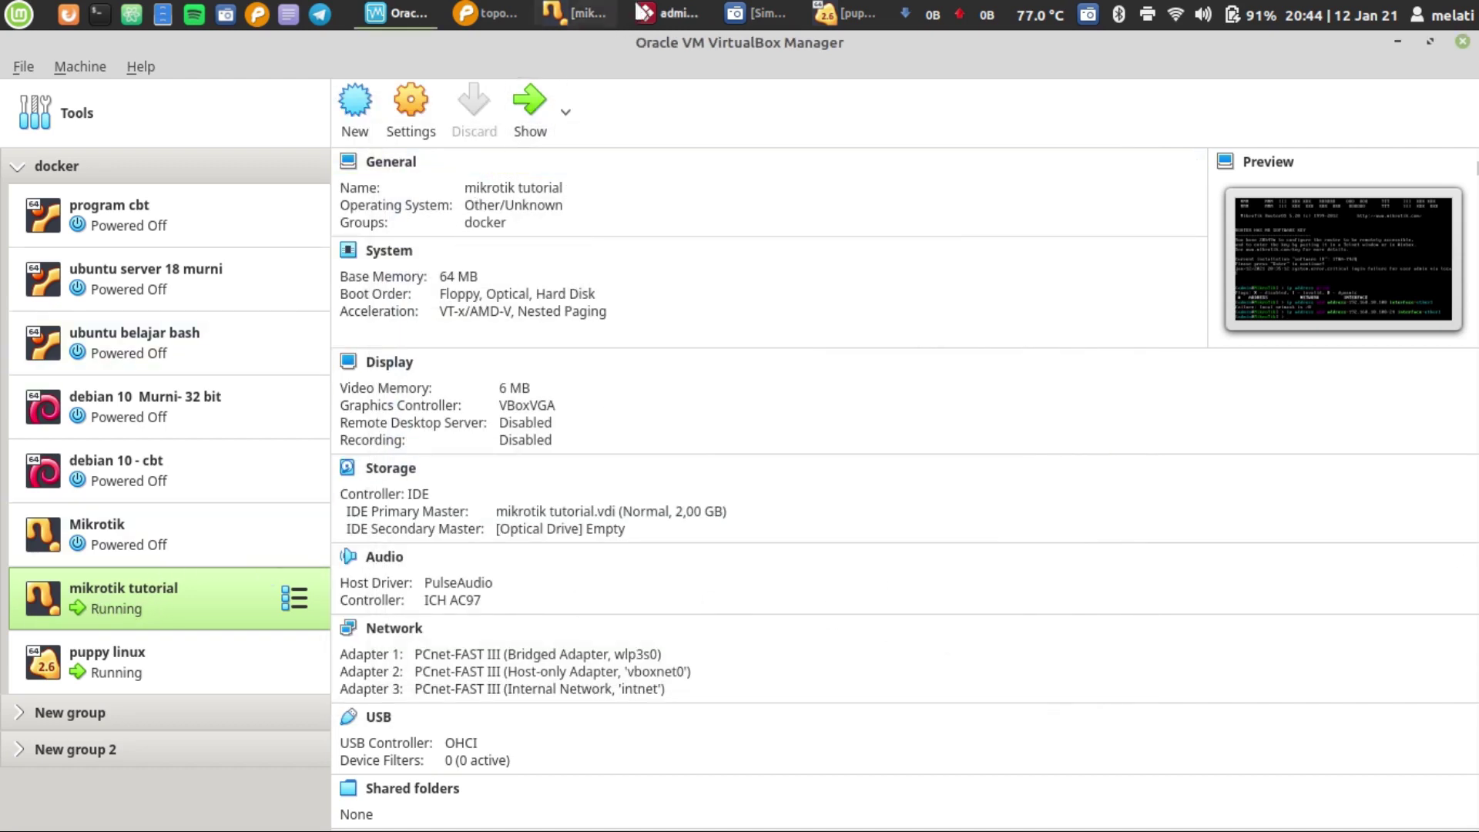
click(846, 14)
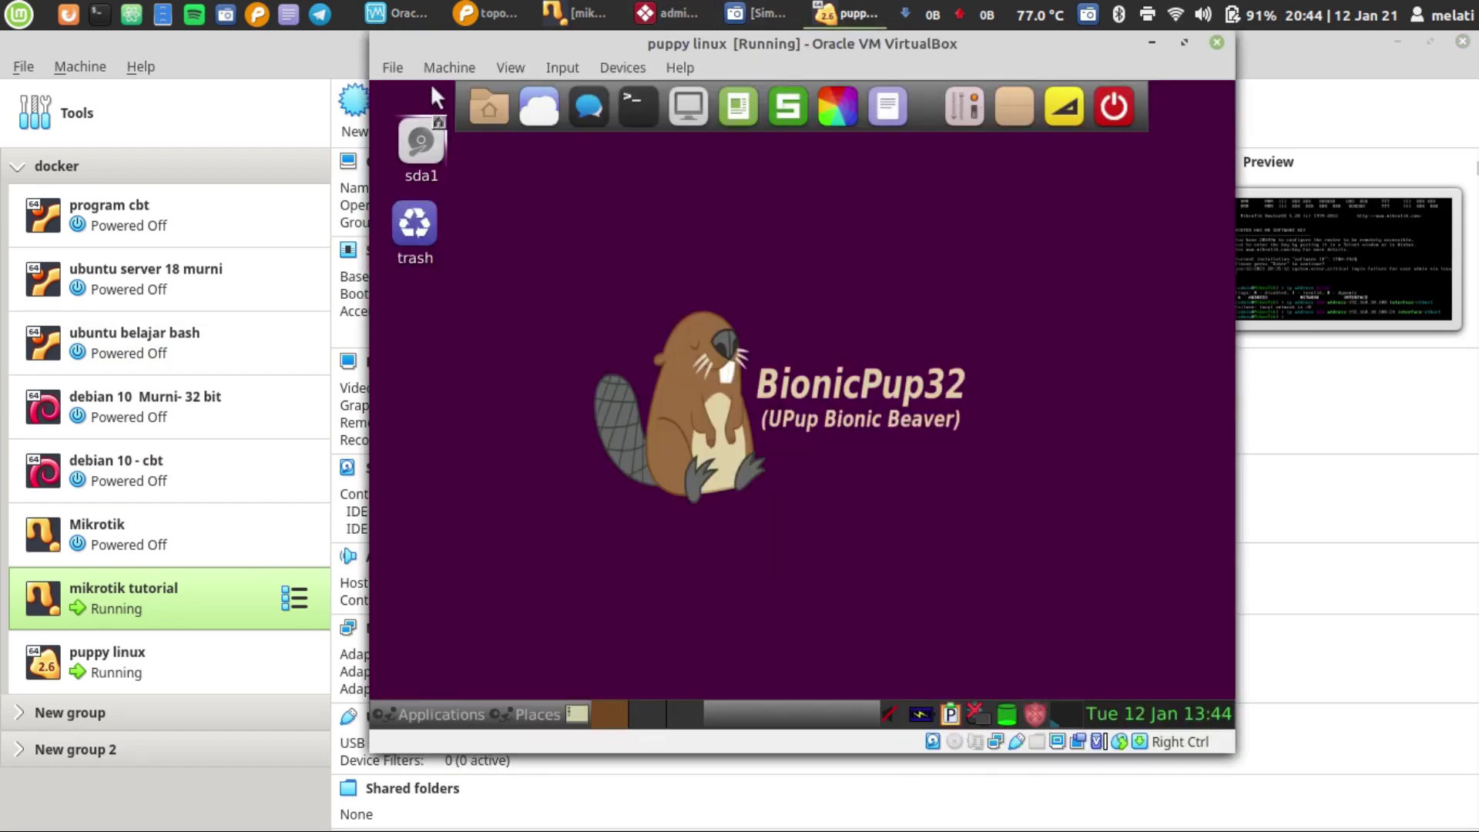
click(1151, 42)
click(578, 13)
click(474, 133)
mouse_move(531, 134)
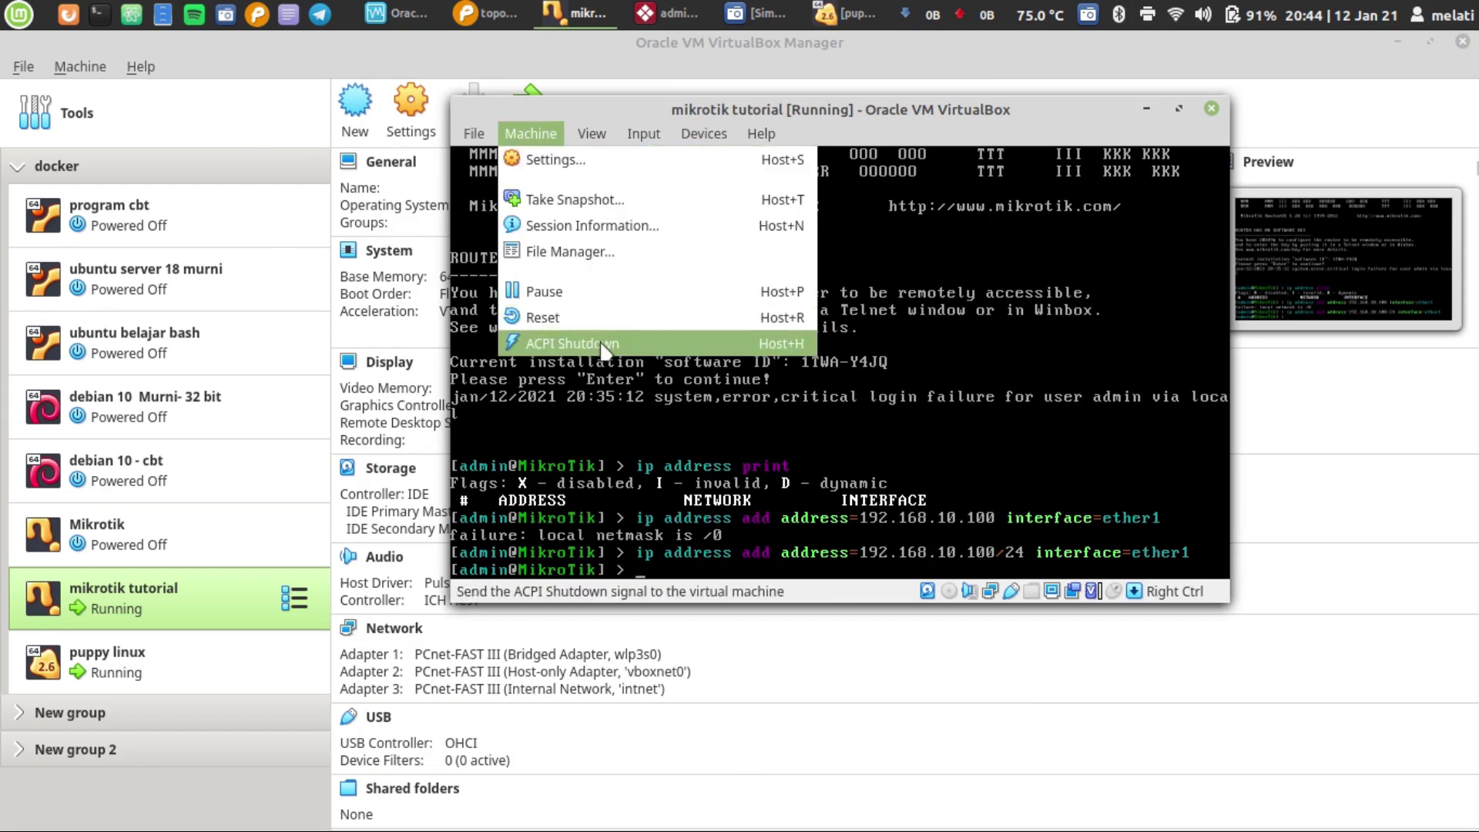
click(1142, 113)
click(1142, 112)
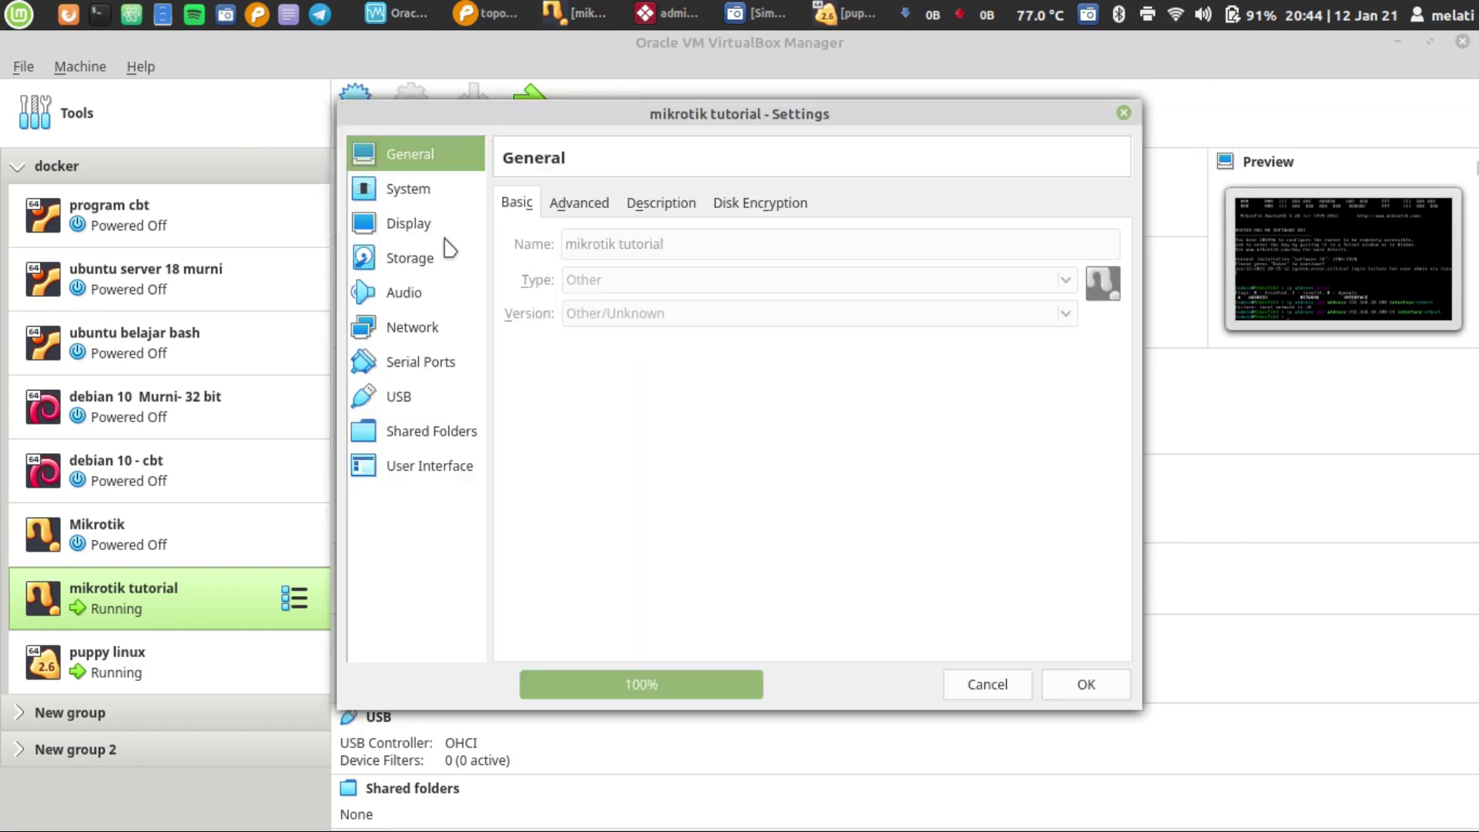
Following the Pencil topology diagram, attach mikrotik tutorial's Adapter 1 to Host-only Adapter and Adapter 2 to Bridged Adapter.
click(443, 339)
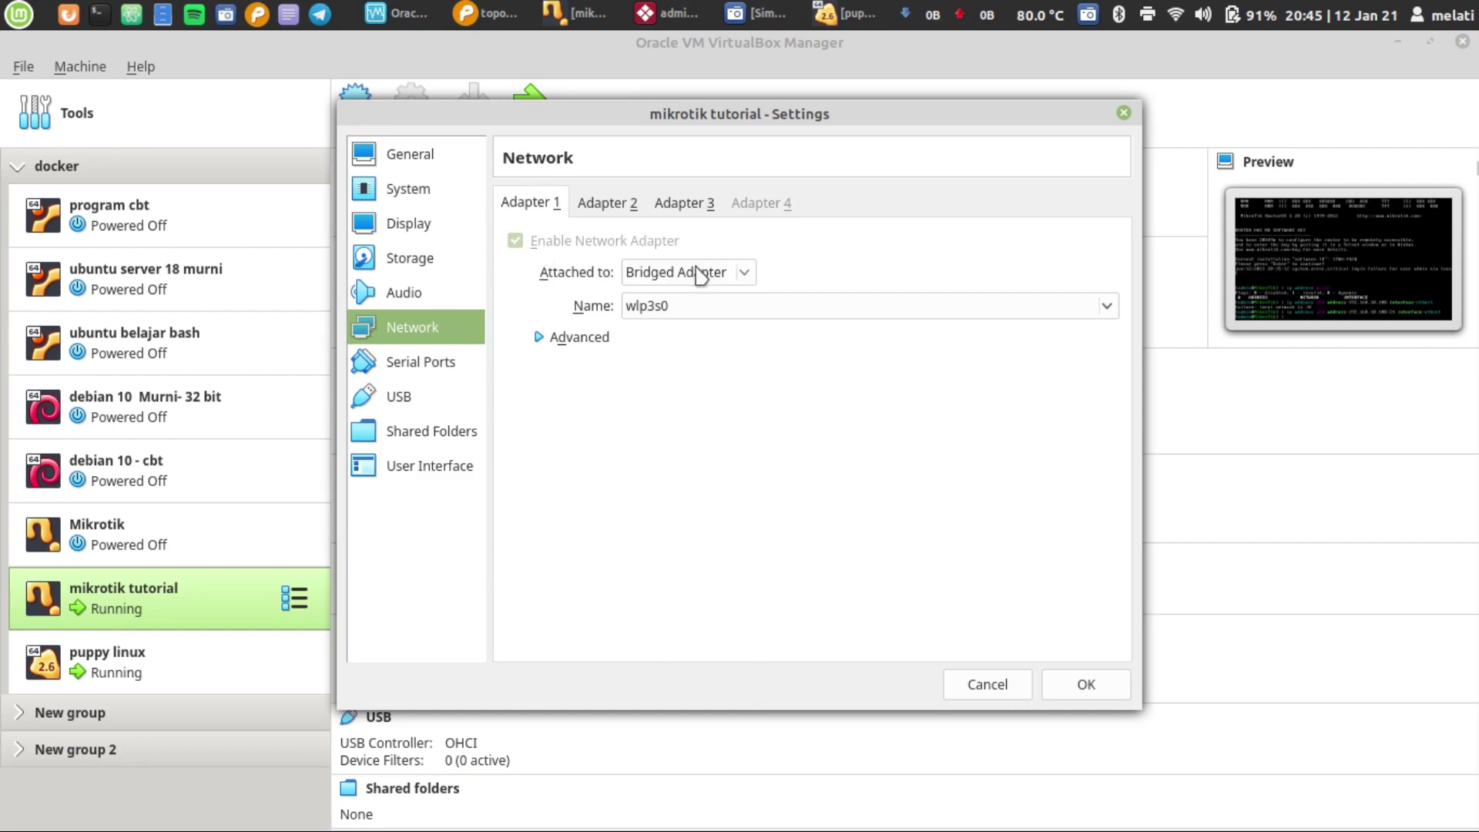
click(500, 12)
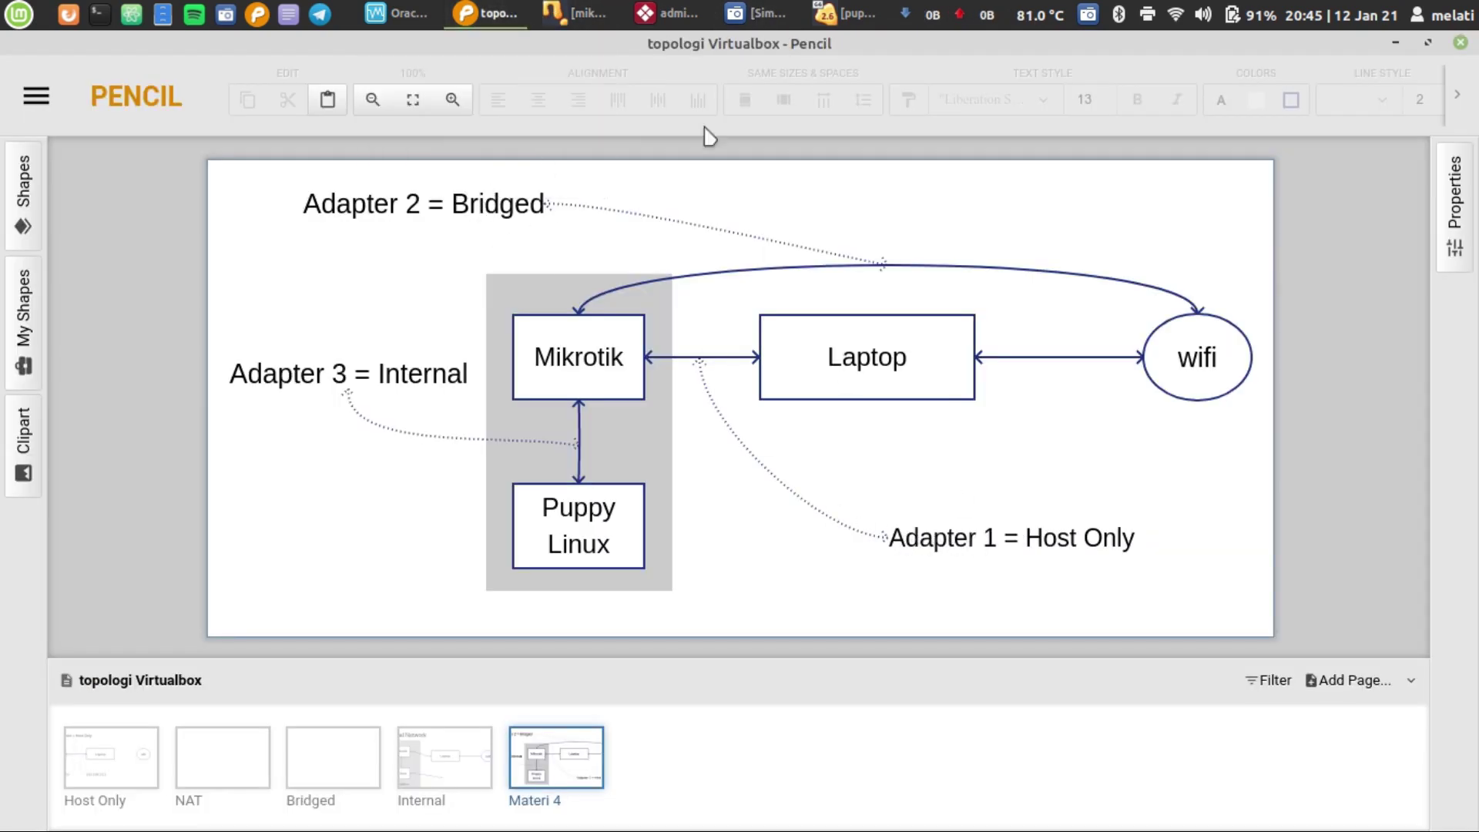
click(396, 13)
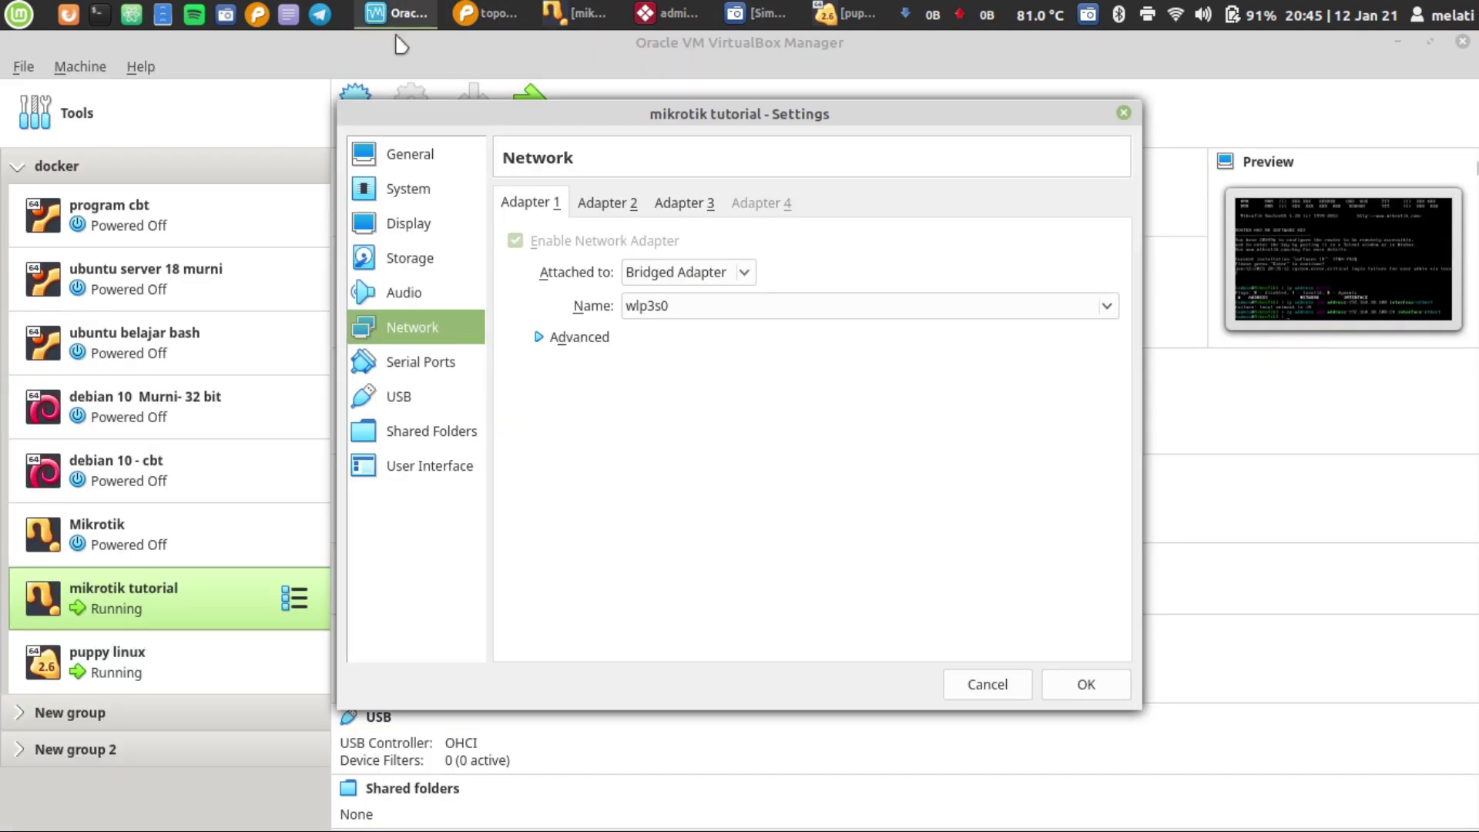
click(672, 269)
click(699, 324)
click(615, 206)
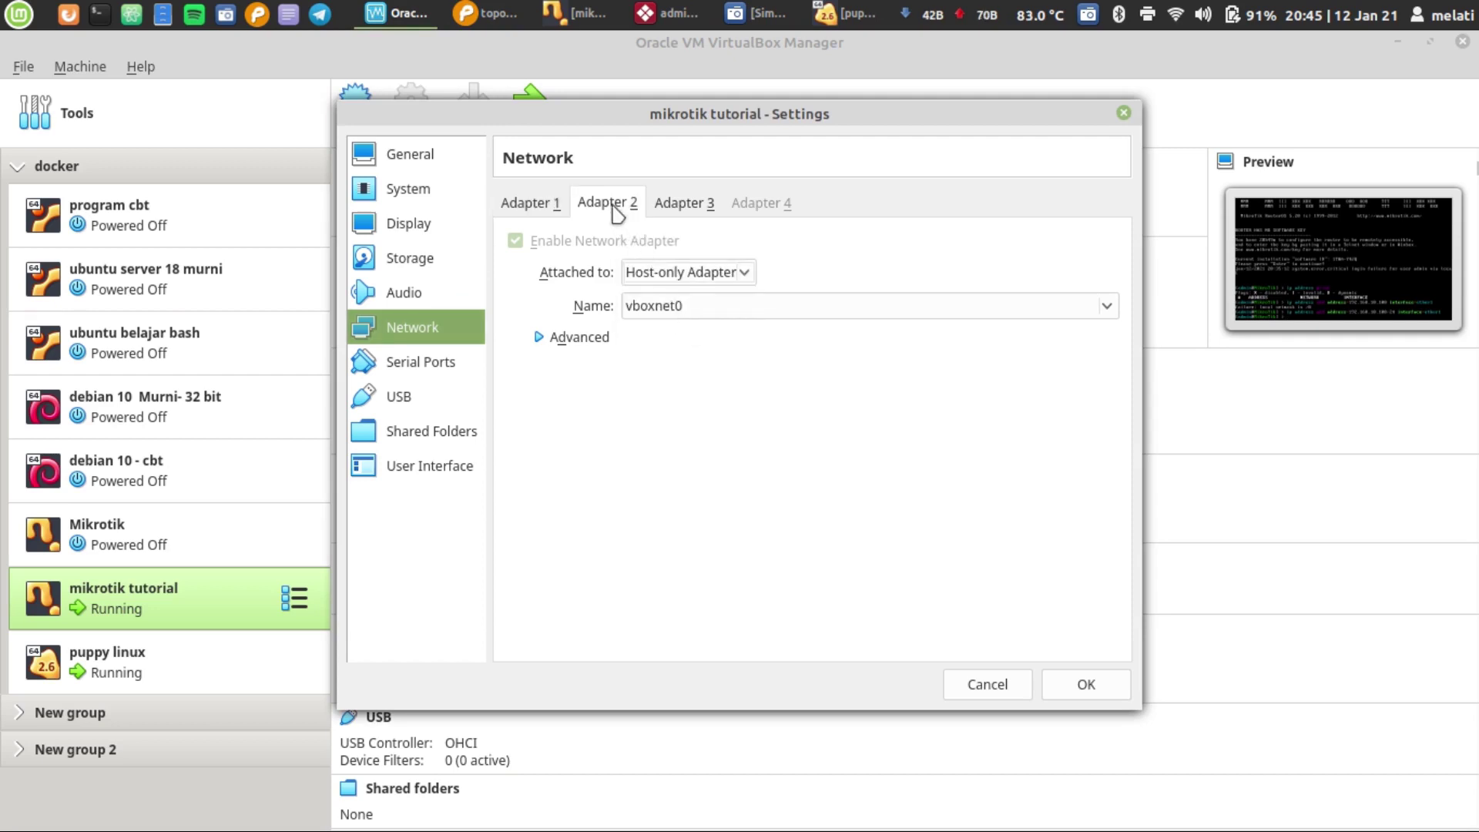
click(678, 272)
click(683, 229)
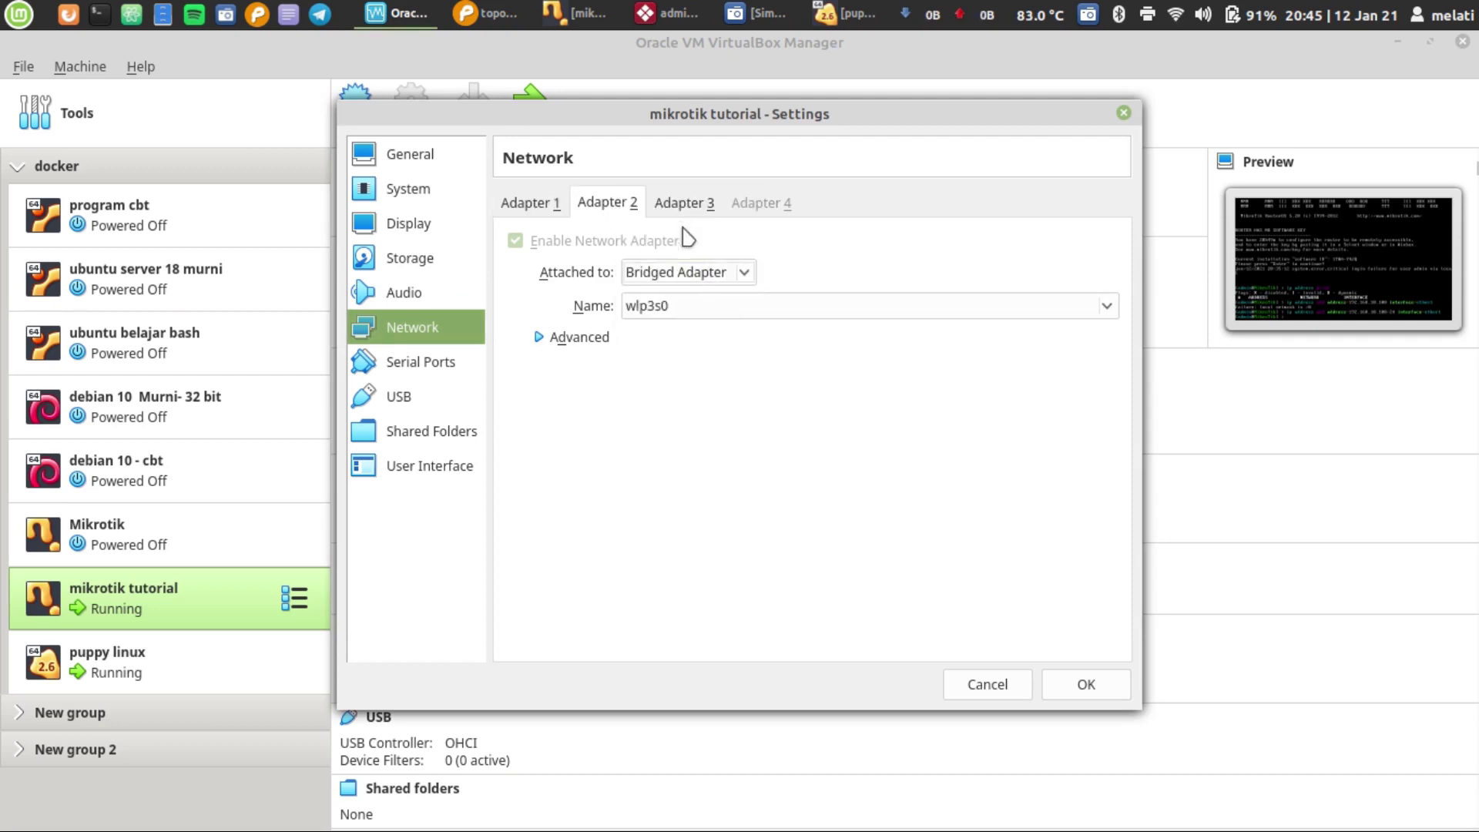
click(691, 218)
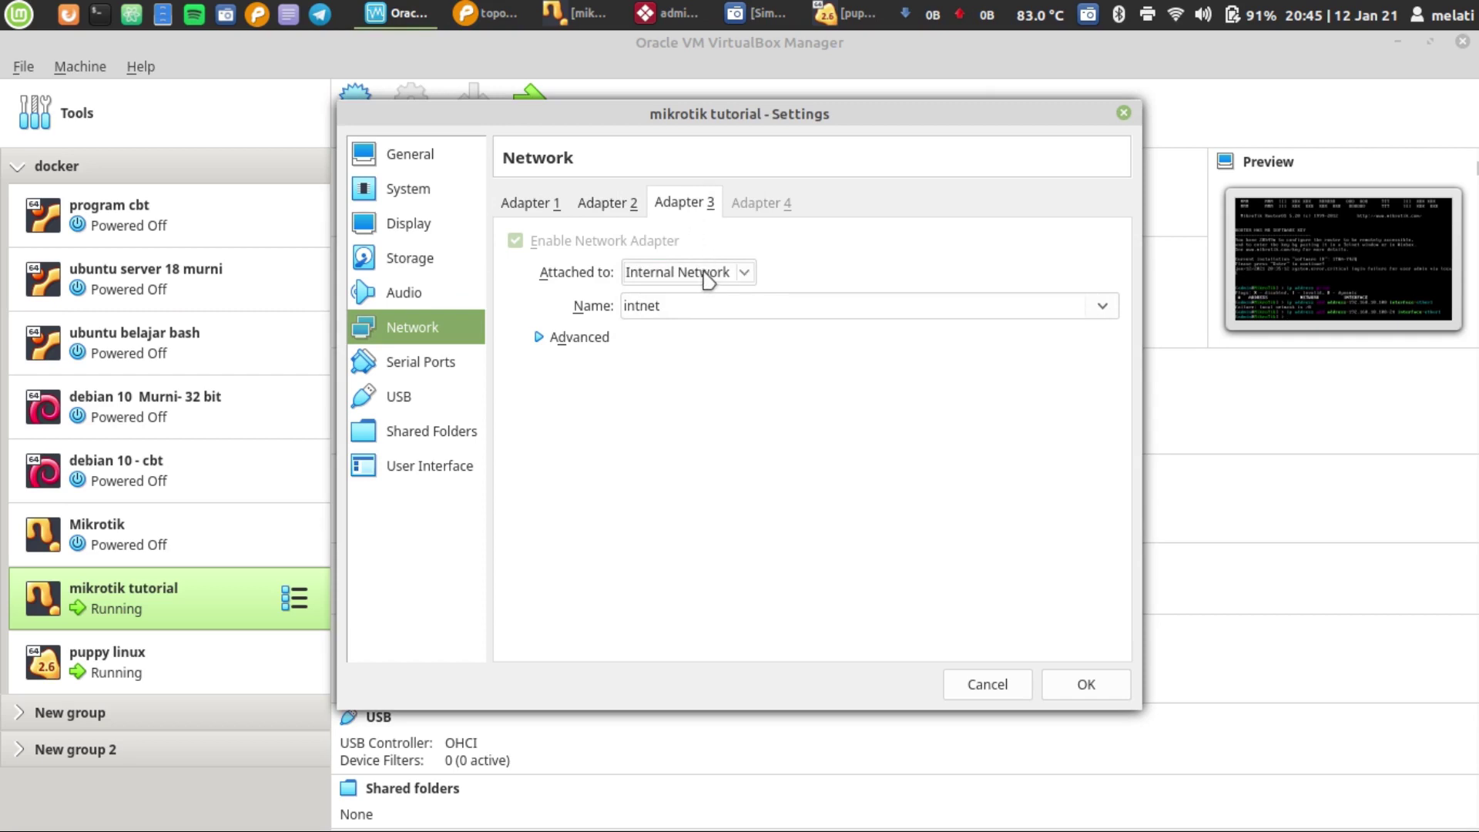
click(526, 205)
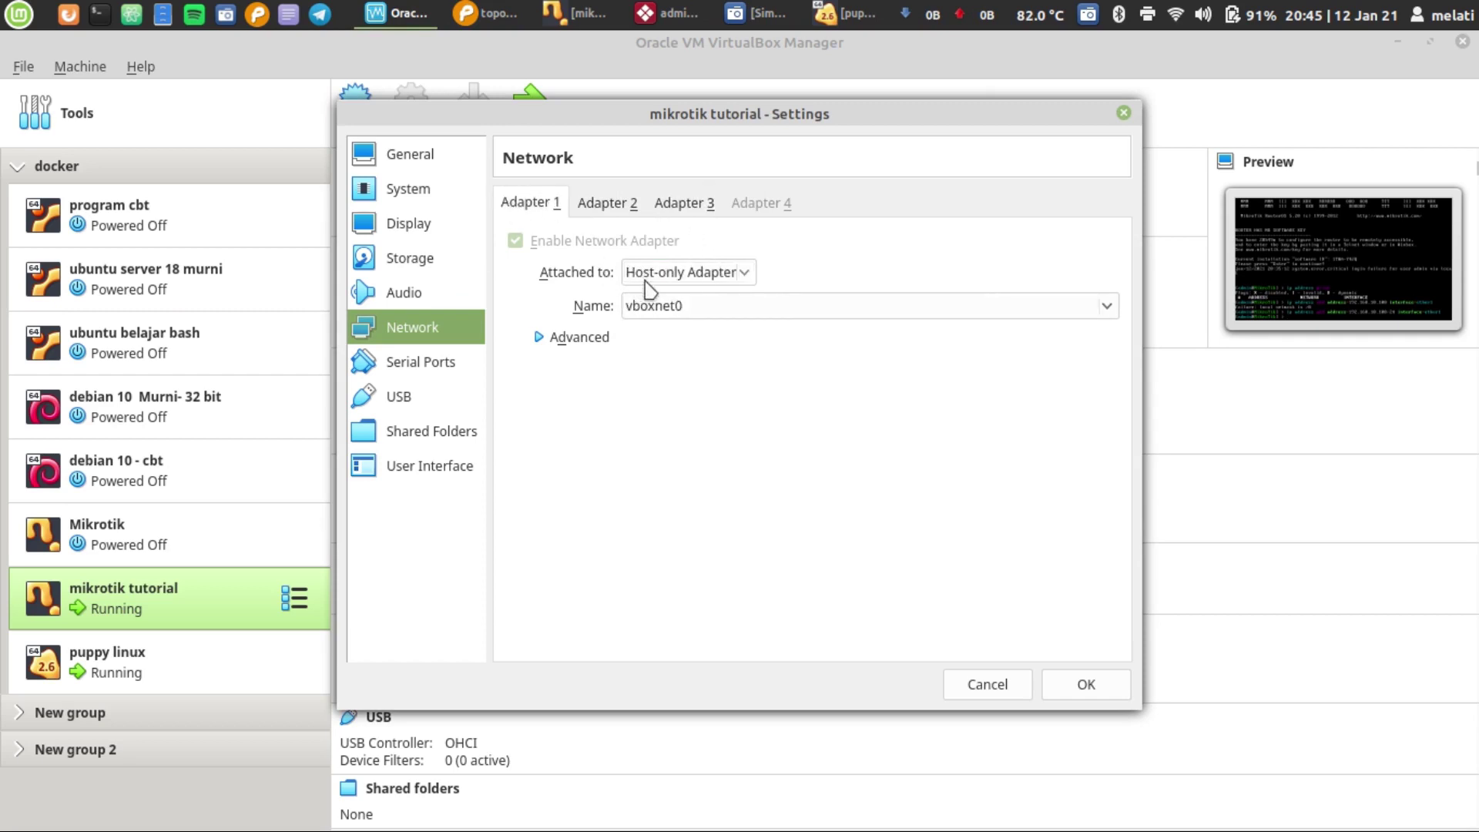
scroll(647, 282, up, 3)
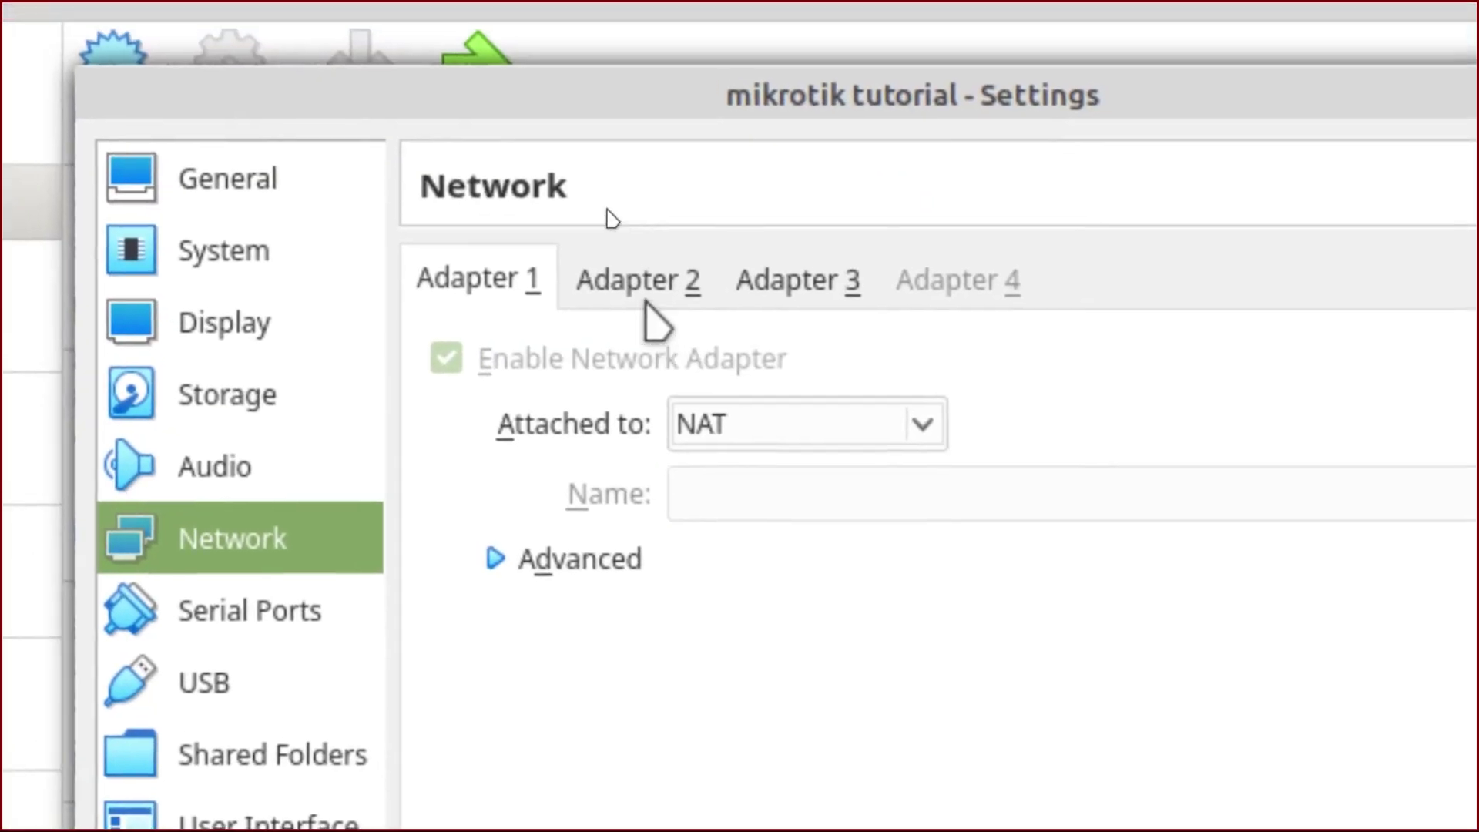
click(646, 302)
click(471, 289)
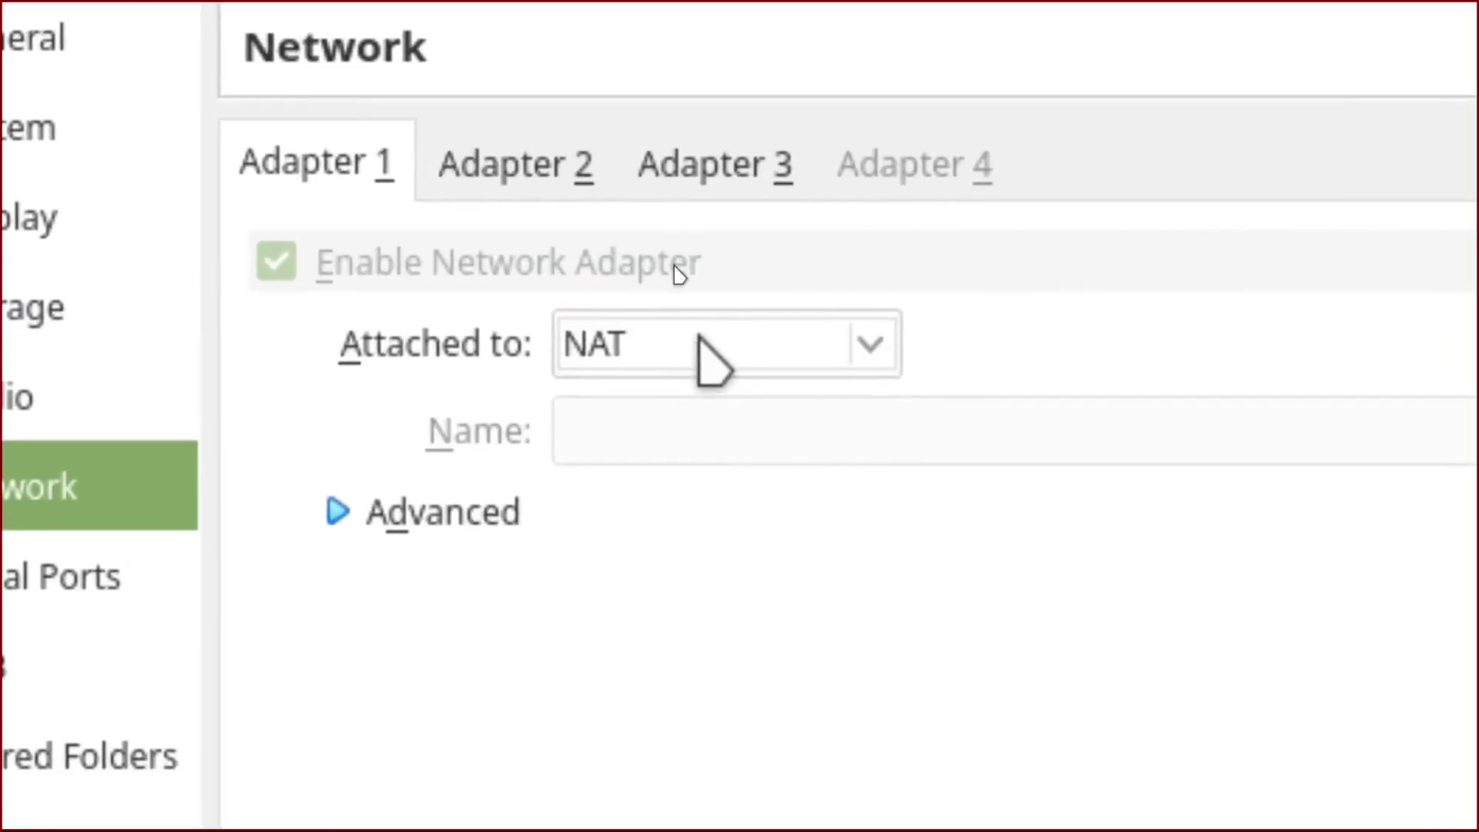
click(699, 336)
click(677, 424)
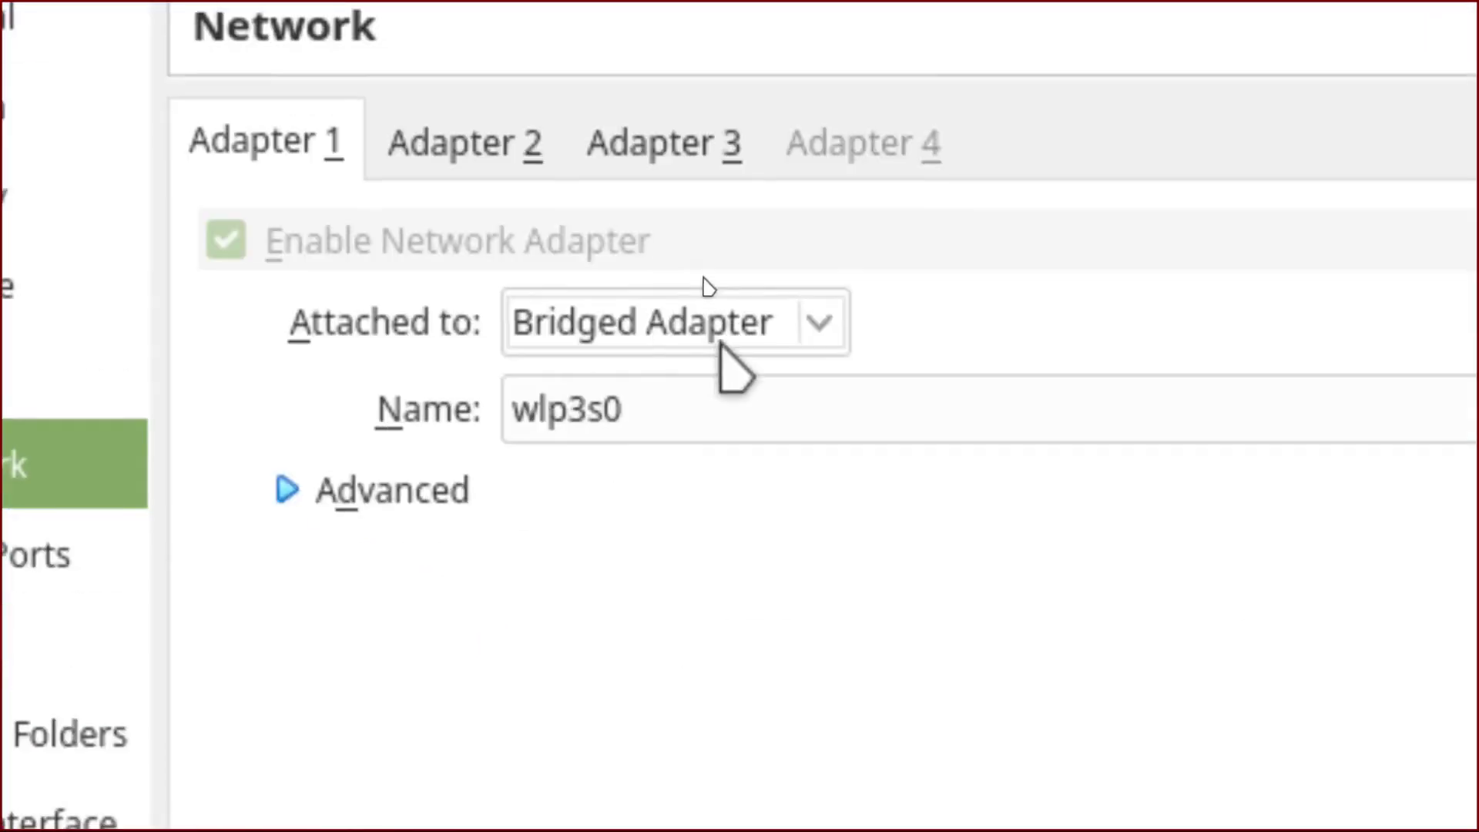
Select Host-only Adapter for Adapter 1 and Bridged Adapter for Adapter 2, check Adapter 3, and save the machine's settings.
click(774, 322)
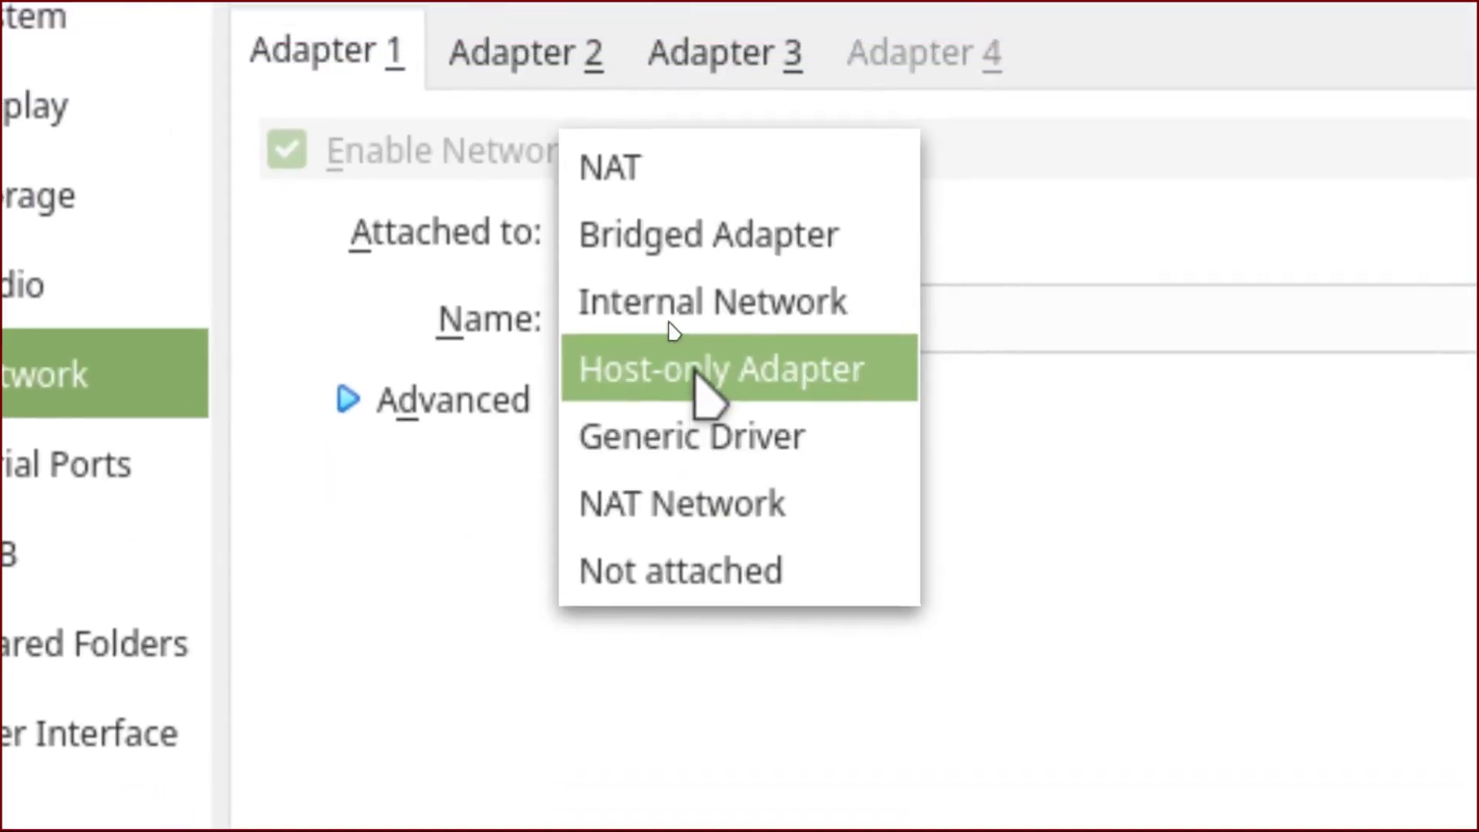
click(663, 487)
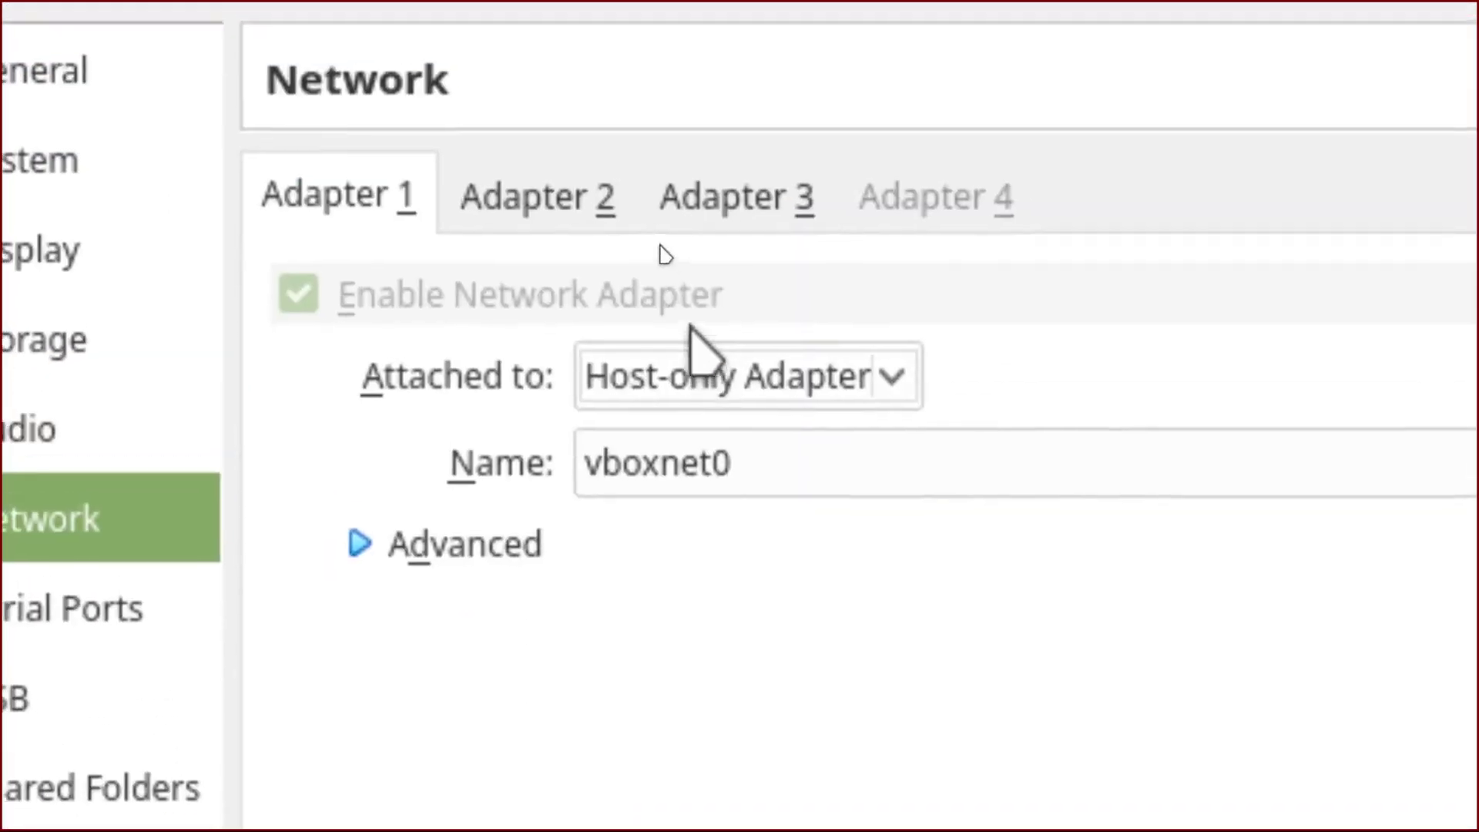
click(601, 199)
click(770, 375)
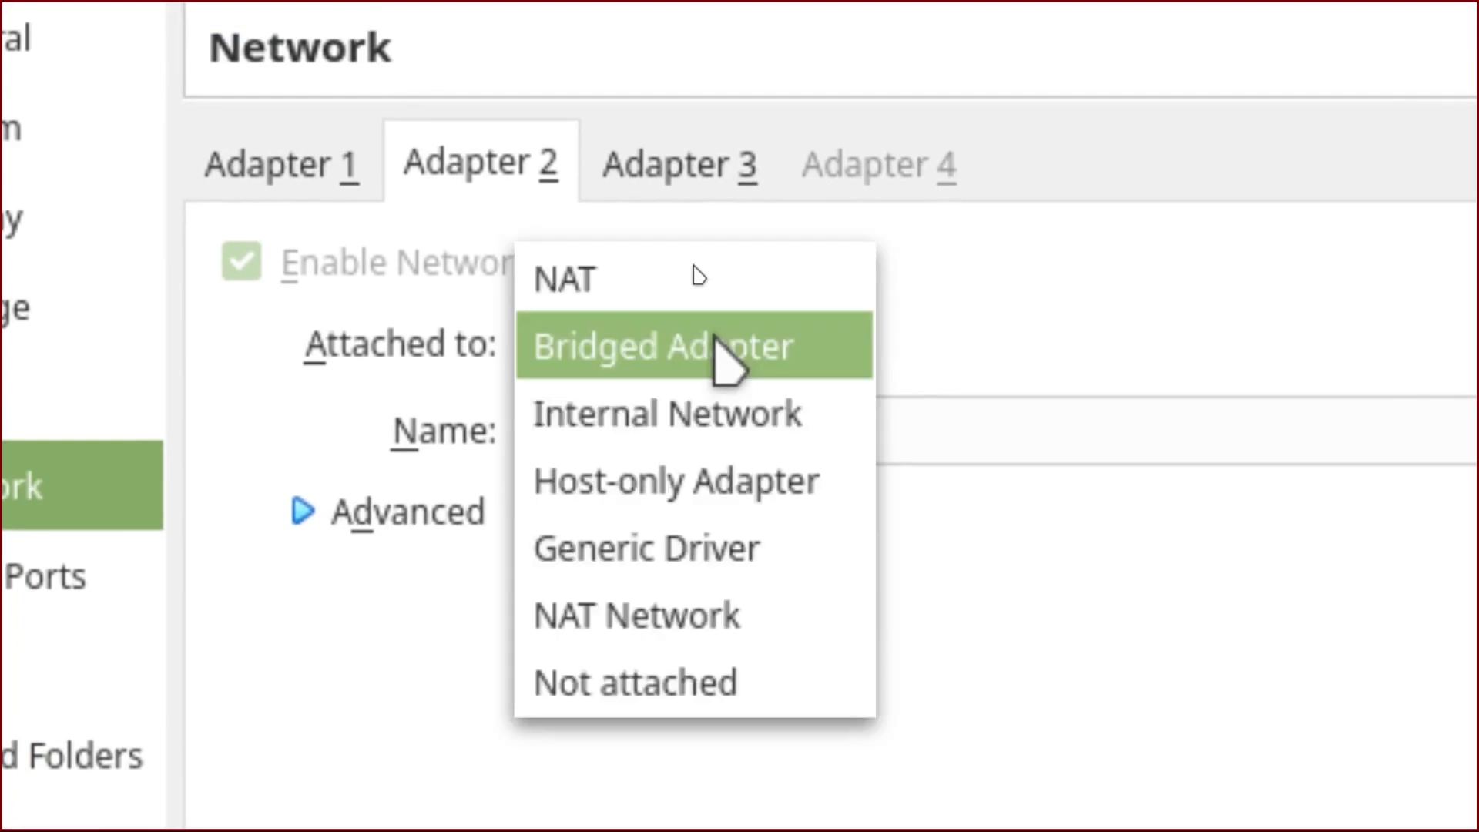
click(716, 346)
click(686, 165)
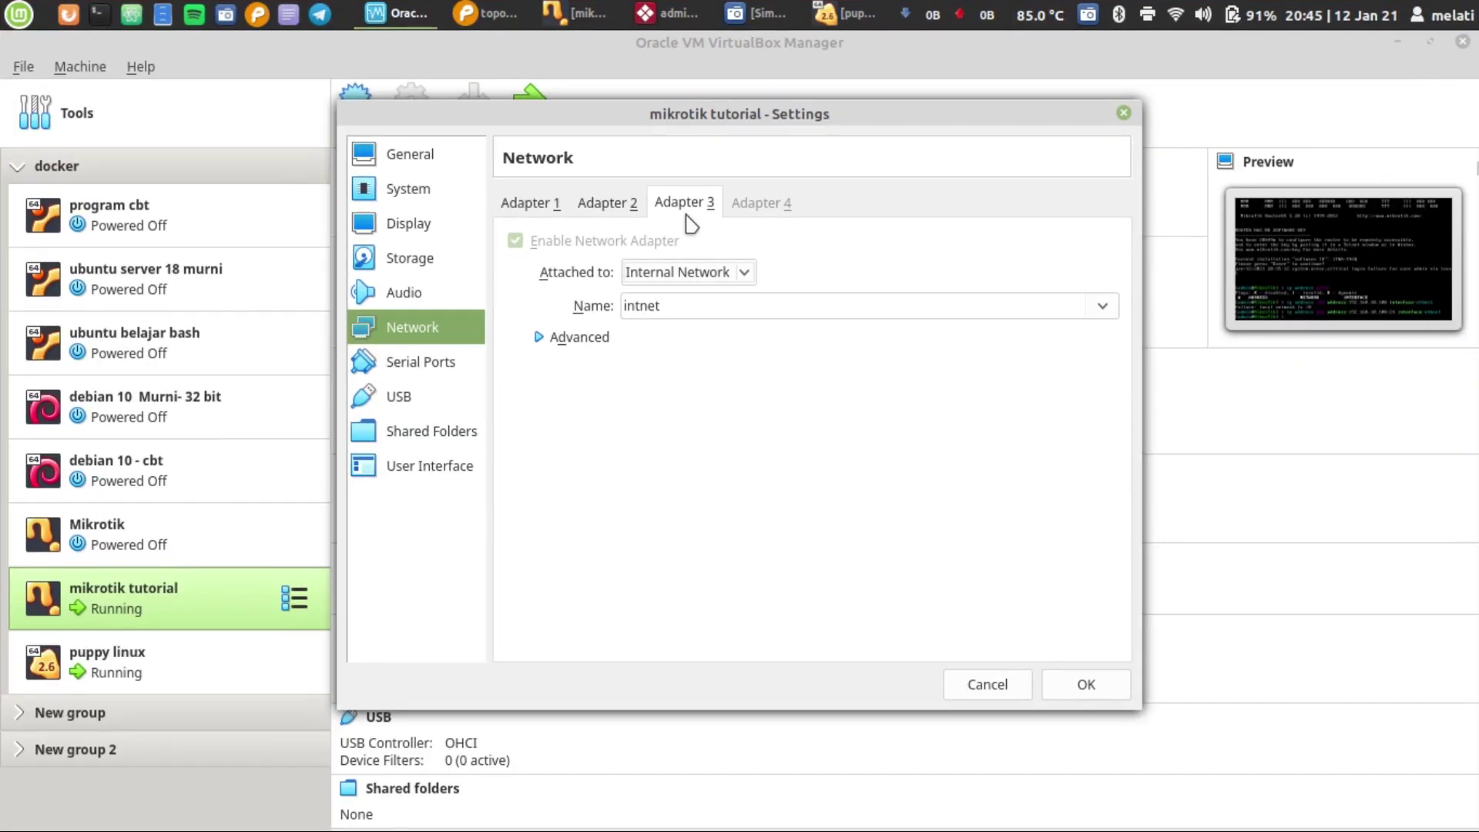
click(1090, 682)
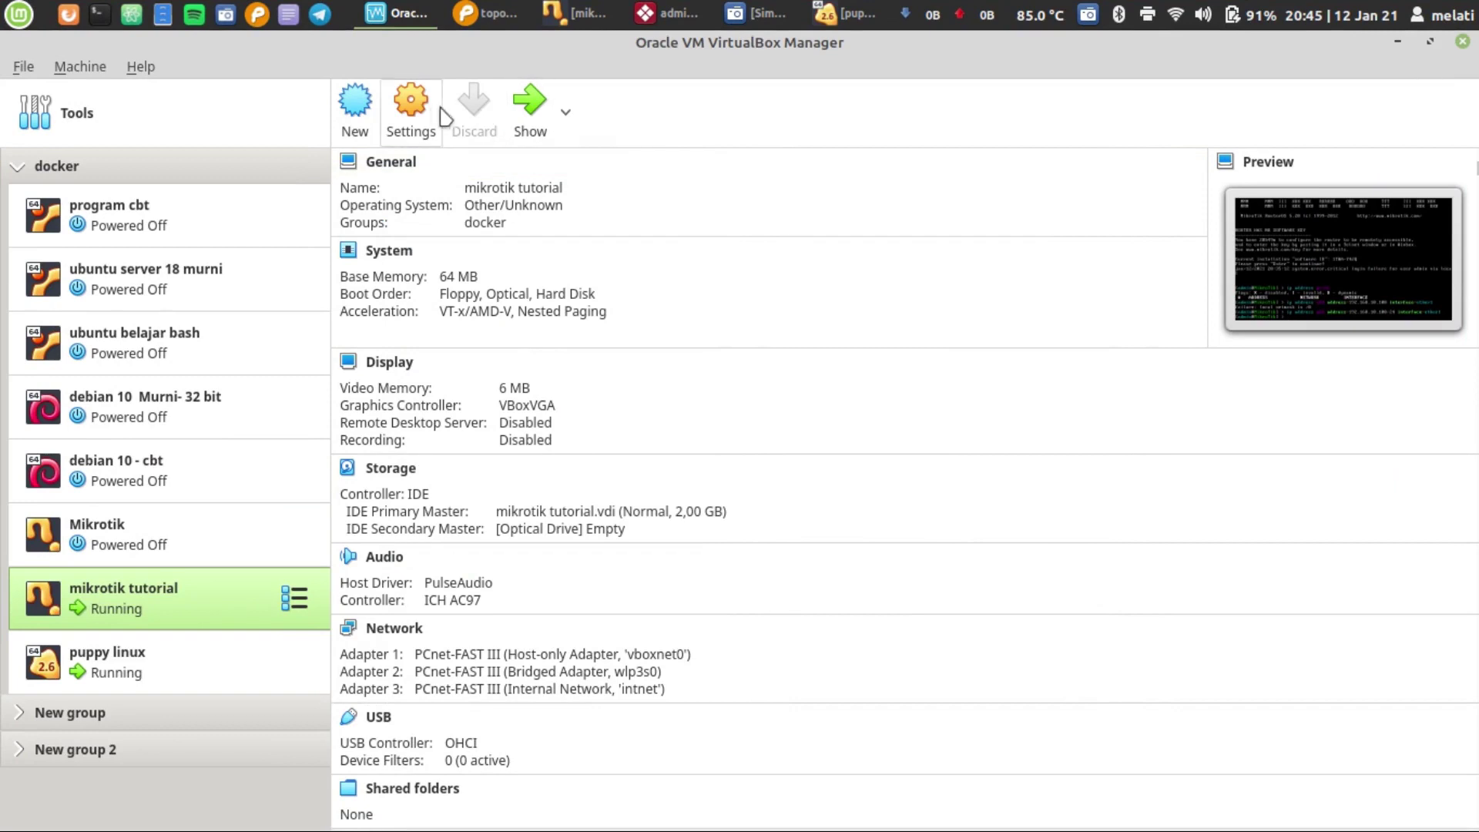
Review how Adapters 1 to 3 of mikrotik tutorial are attached, compare them with the Pencil topology diagram, and leave the settings without saving.
click(441, 129)
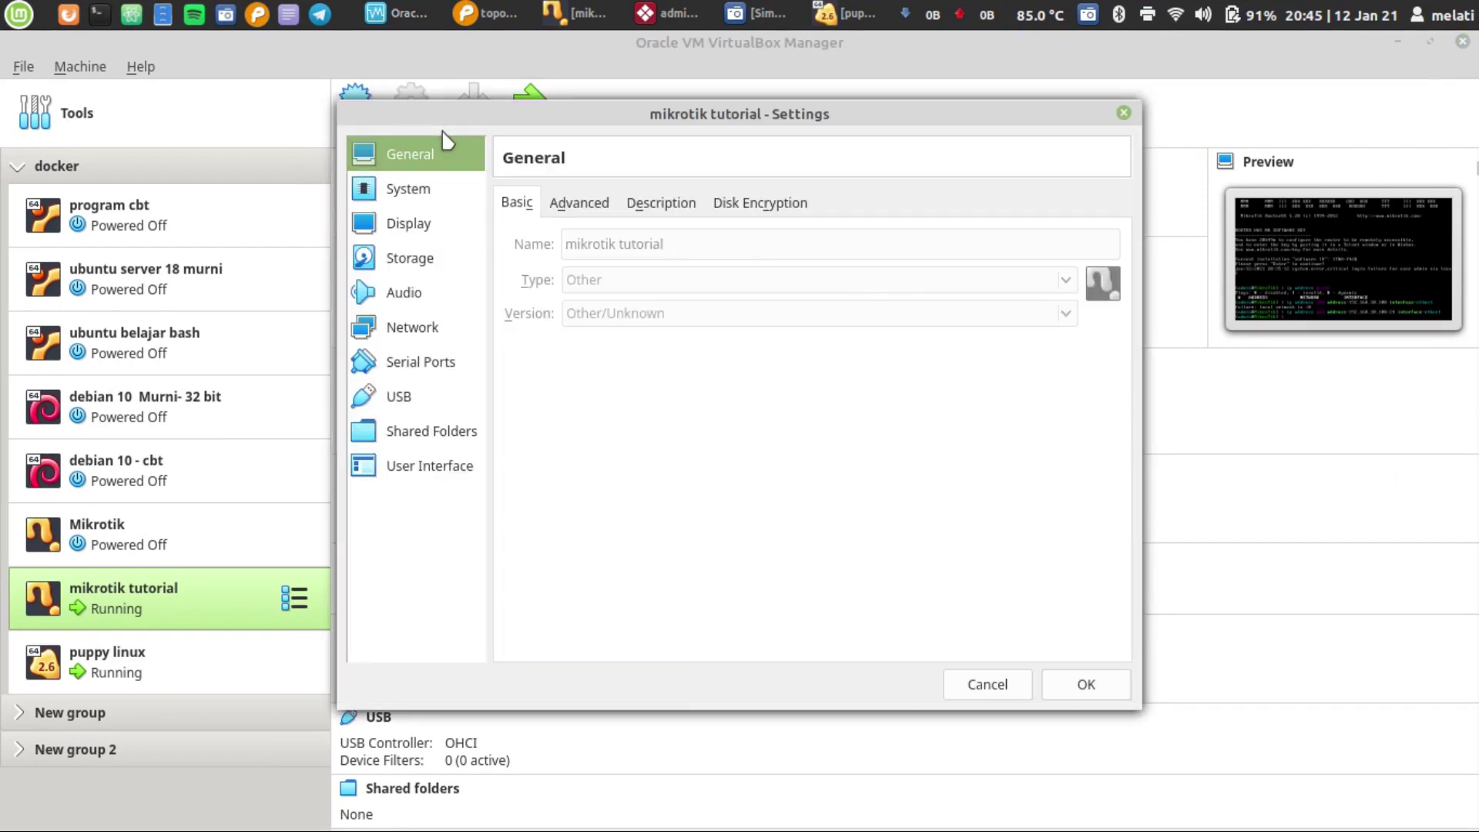
click(436, 339)
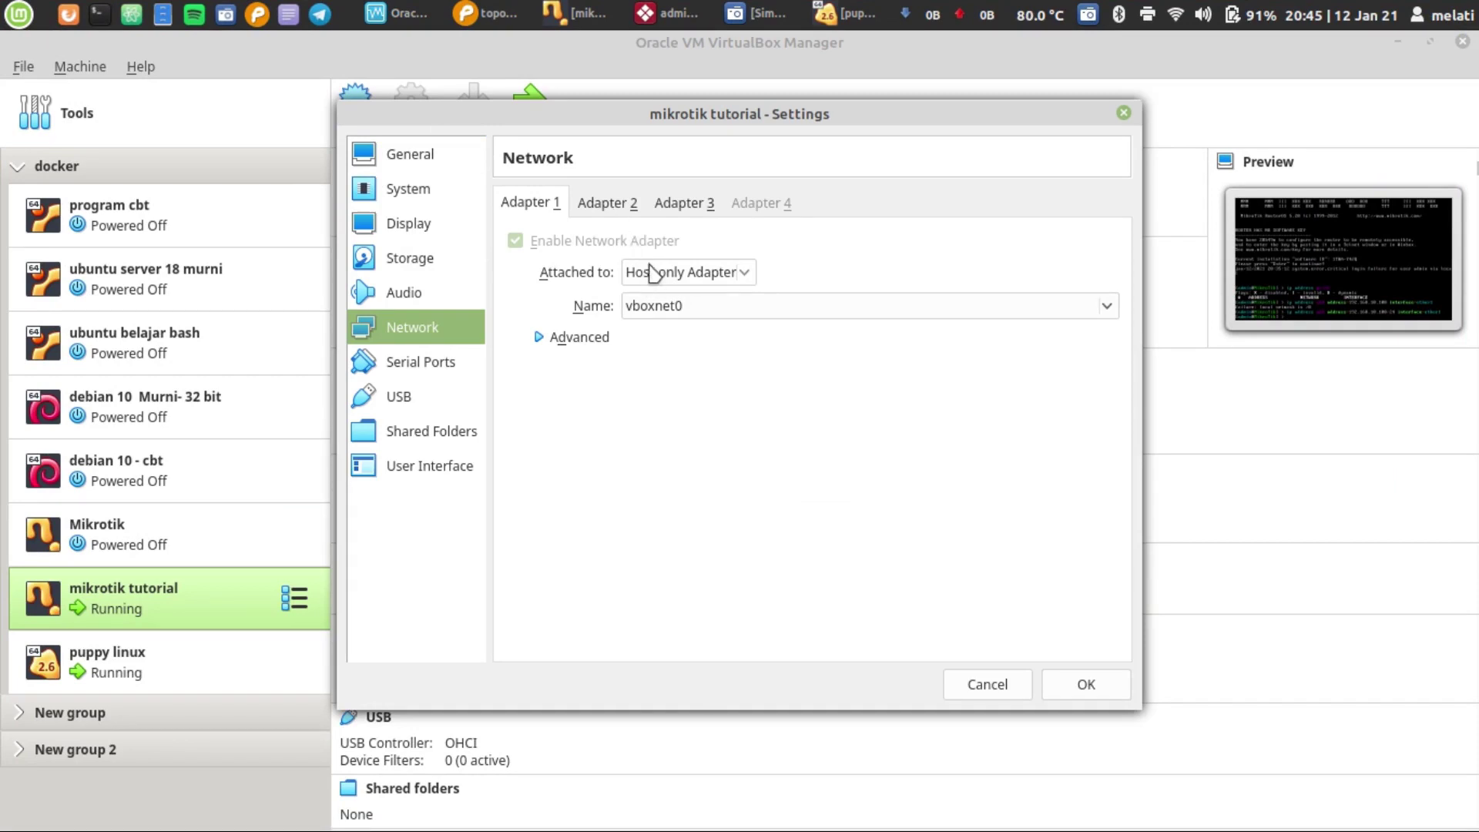
click(609, 203)
click(537, 204)
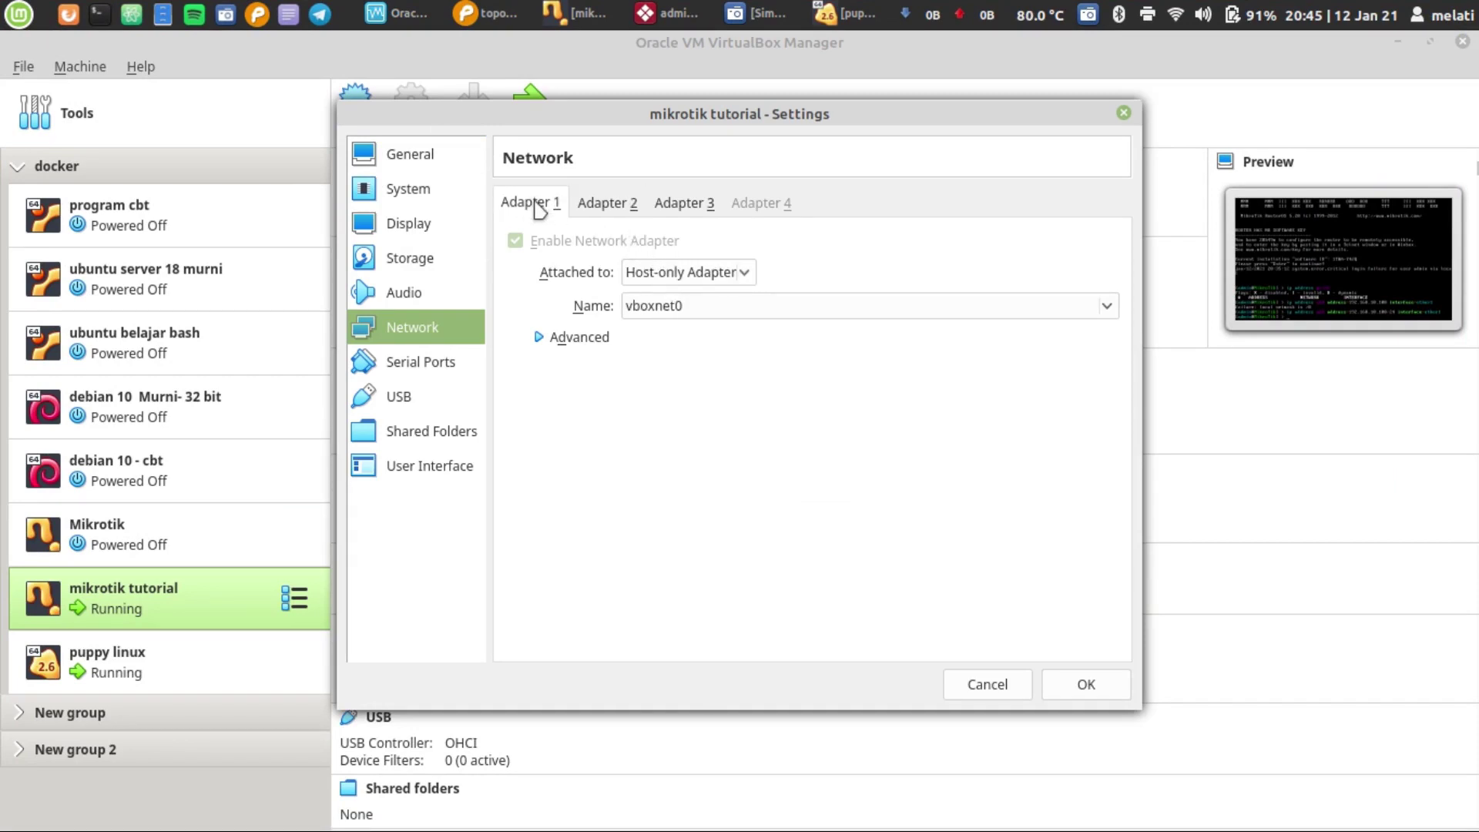
click(612, 206)
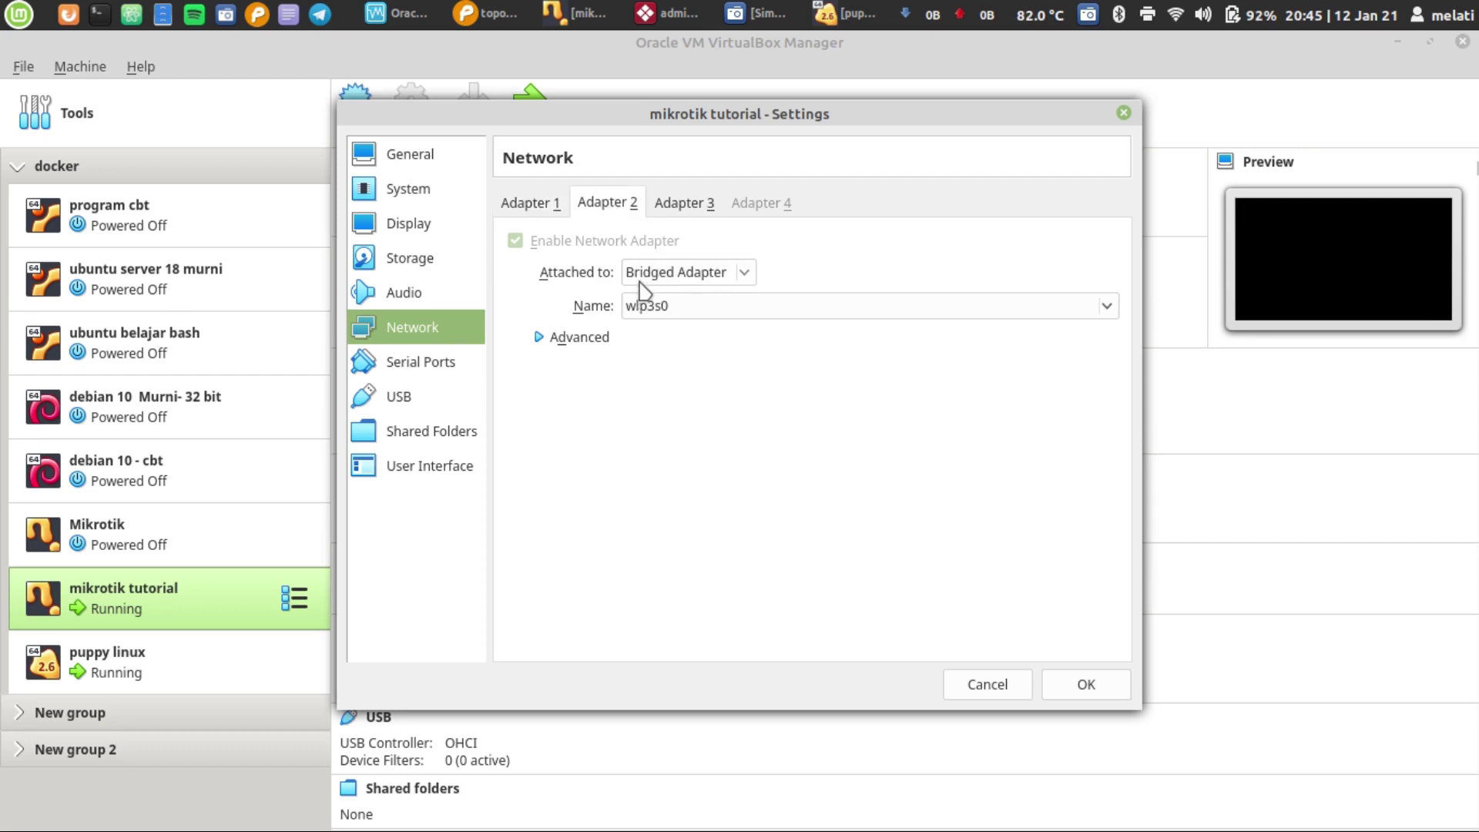
click(678, 206)
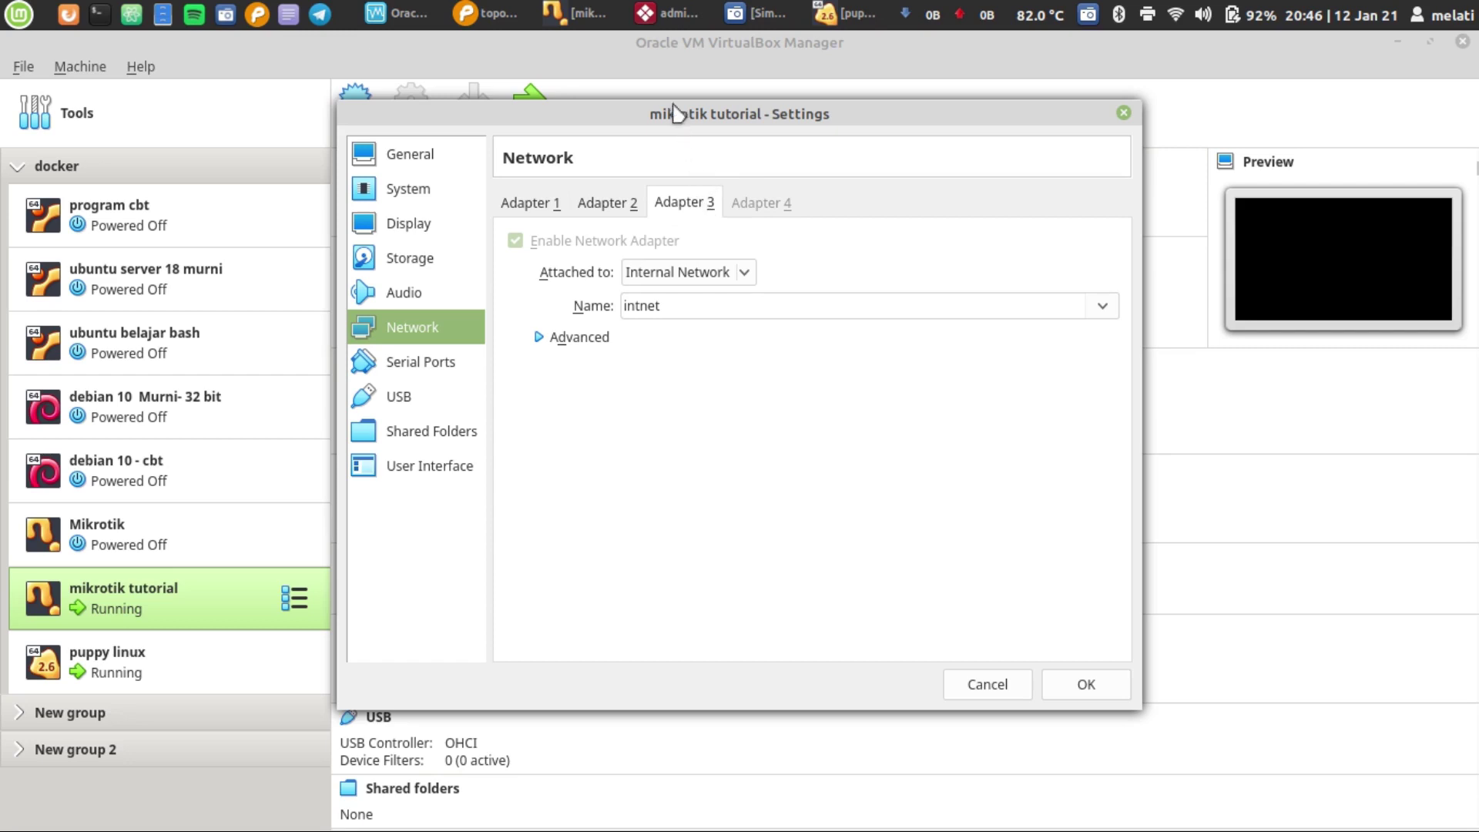
click(486, 13)
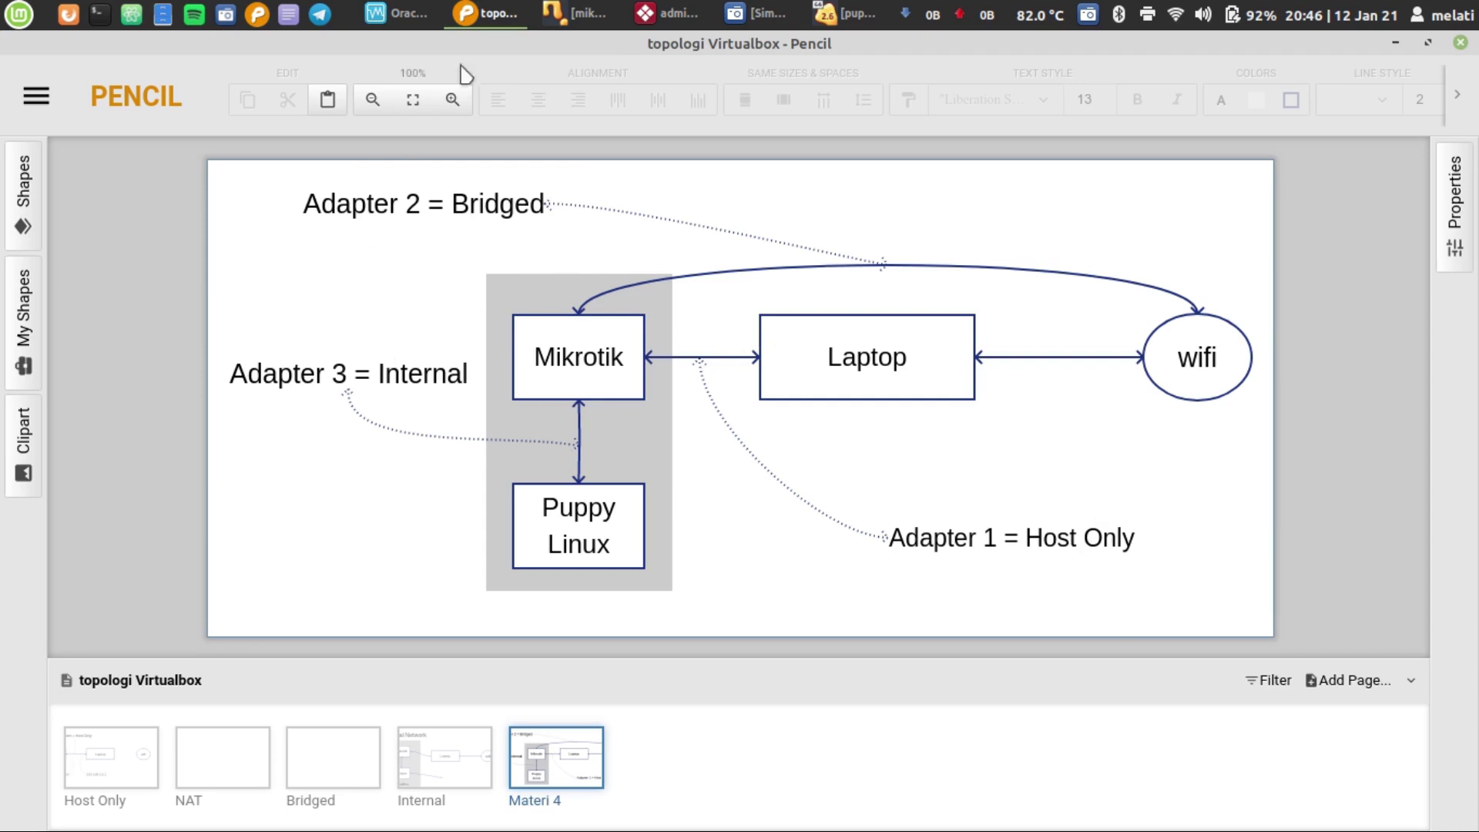
mouse_move(748, 7)
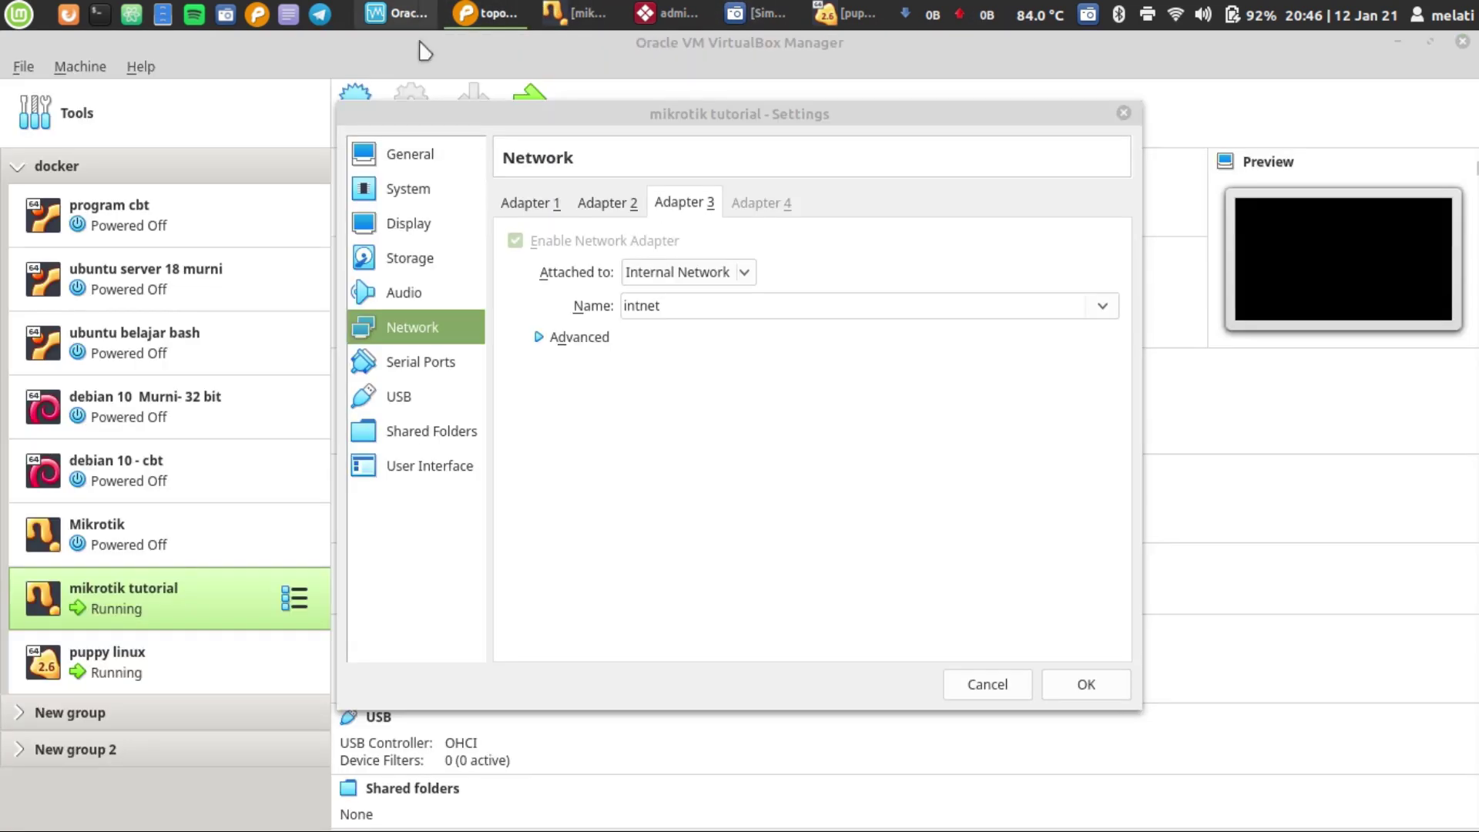
click(396, 13)
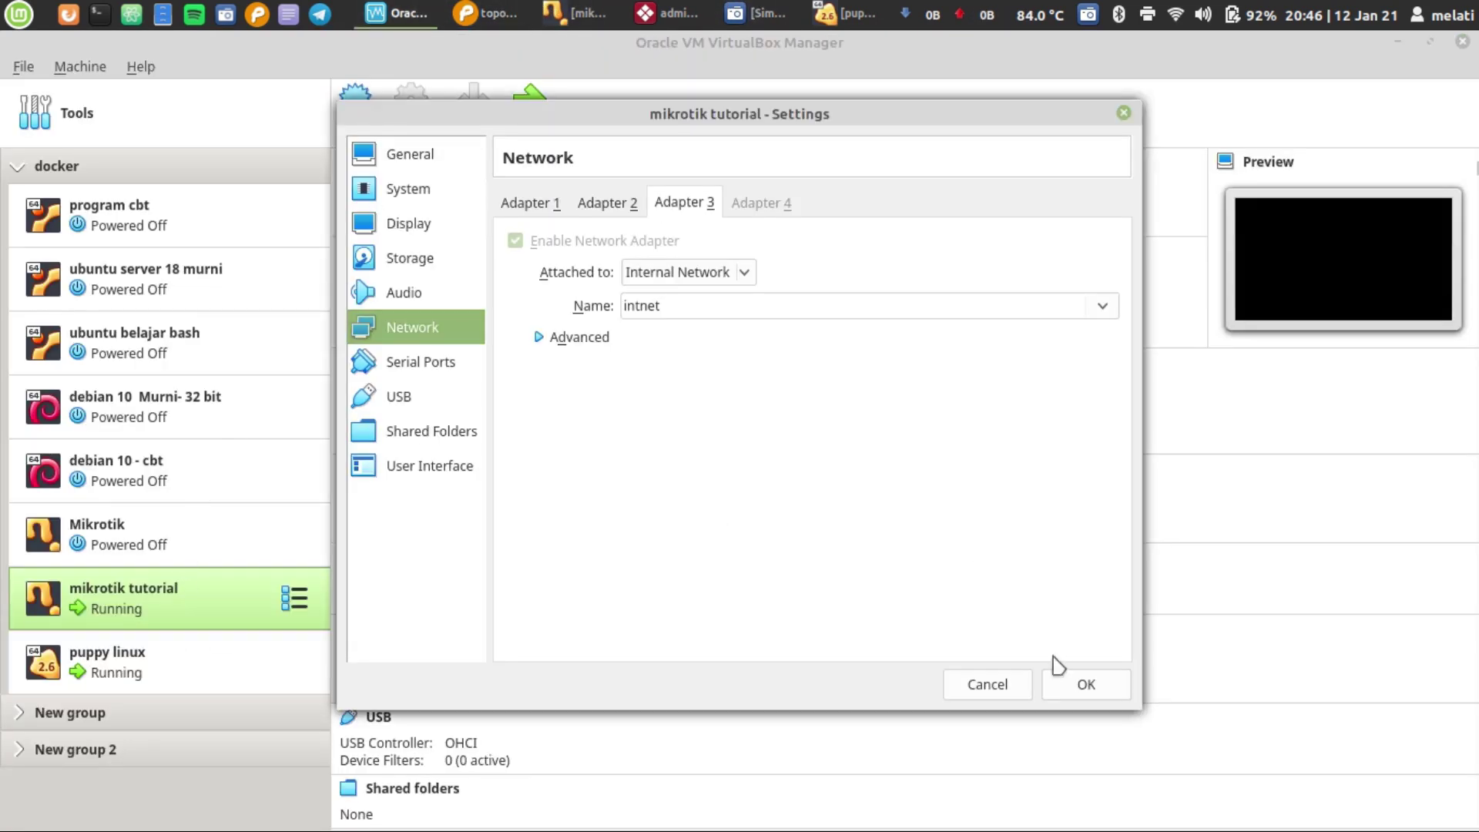
click(967, 686)
Check how the puppy linux machine's network Adapter 1 is attached, and close its settings.
click(223, 664)
click(398, 100)
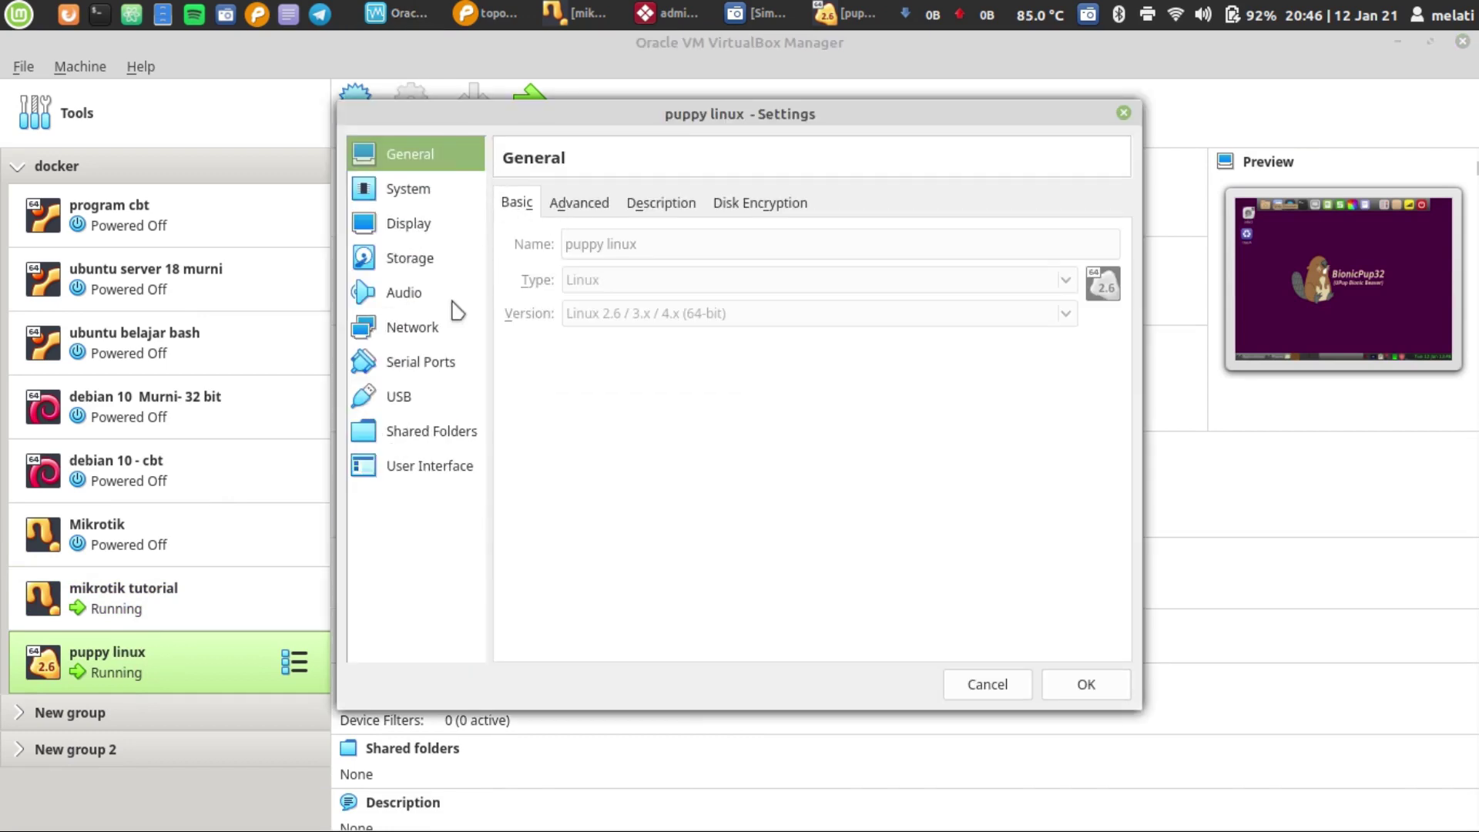
click(437, 330)
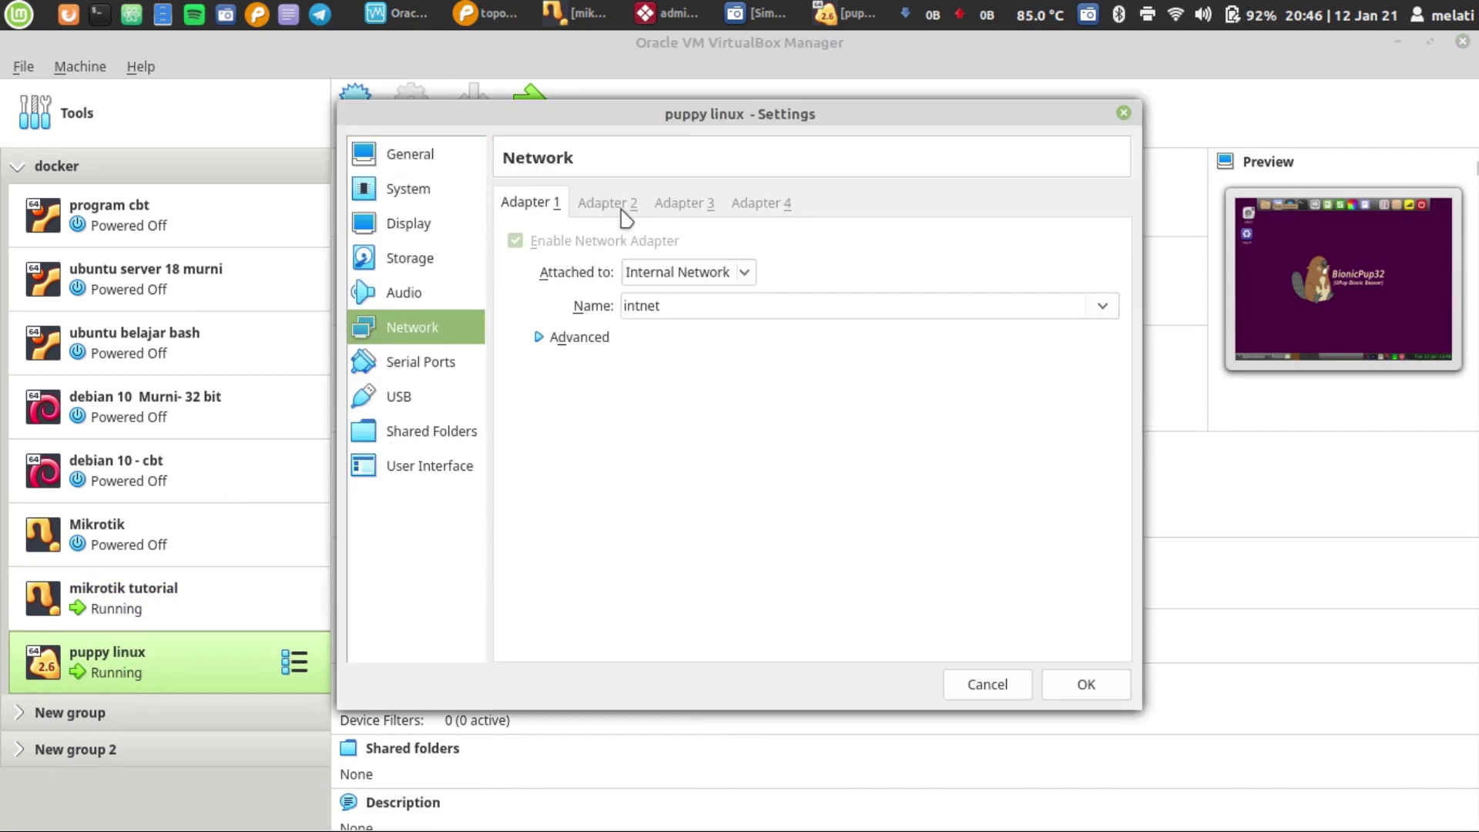
click(1107, 671)
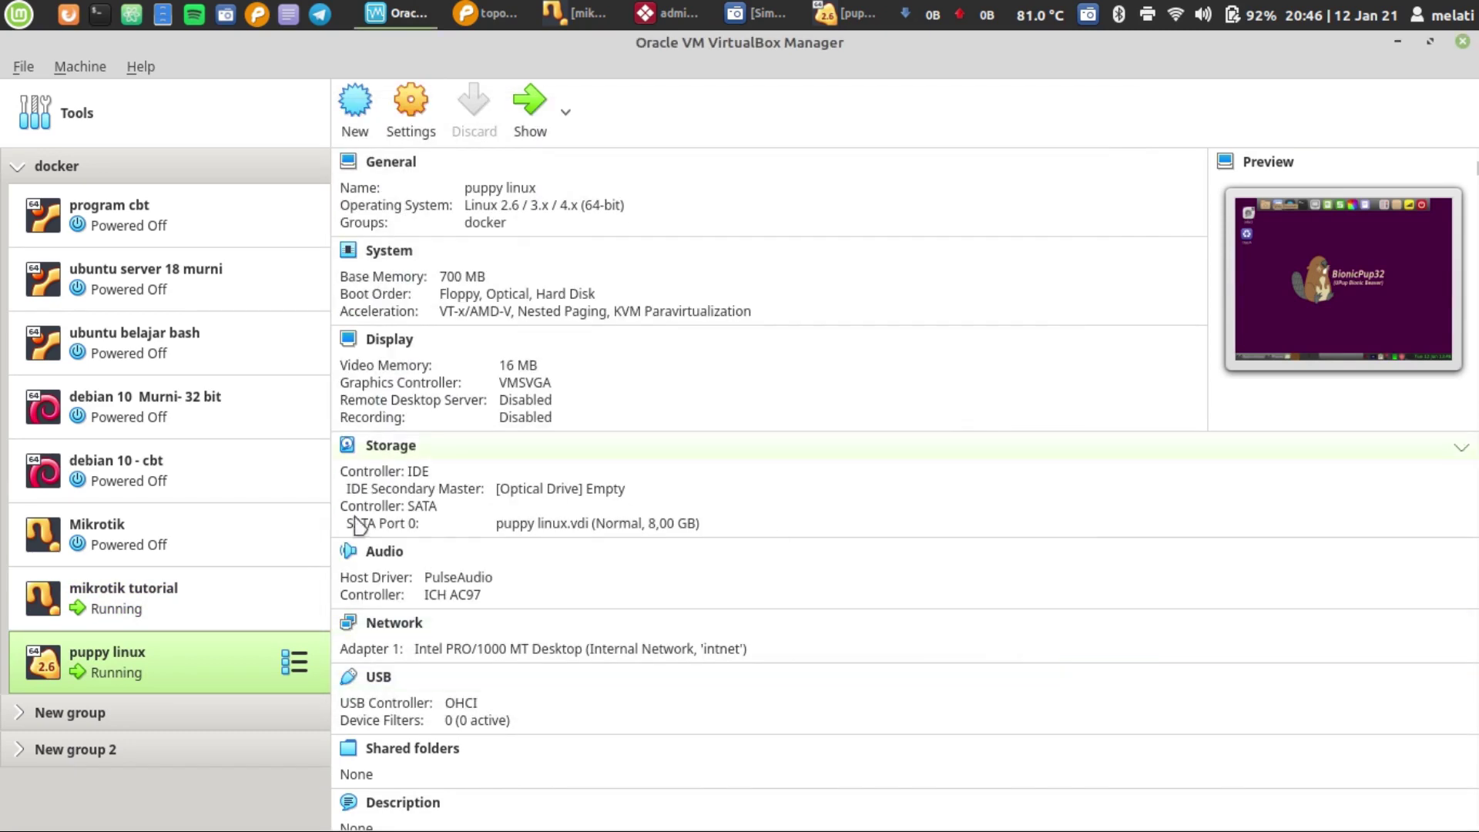
Switch to WinBox, dismiss the disconnection error, and reconnect to the router at 192.168.10.100.
click(664, 13)
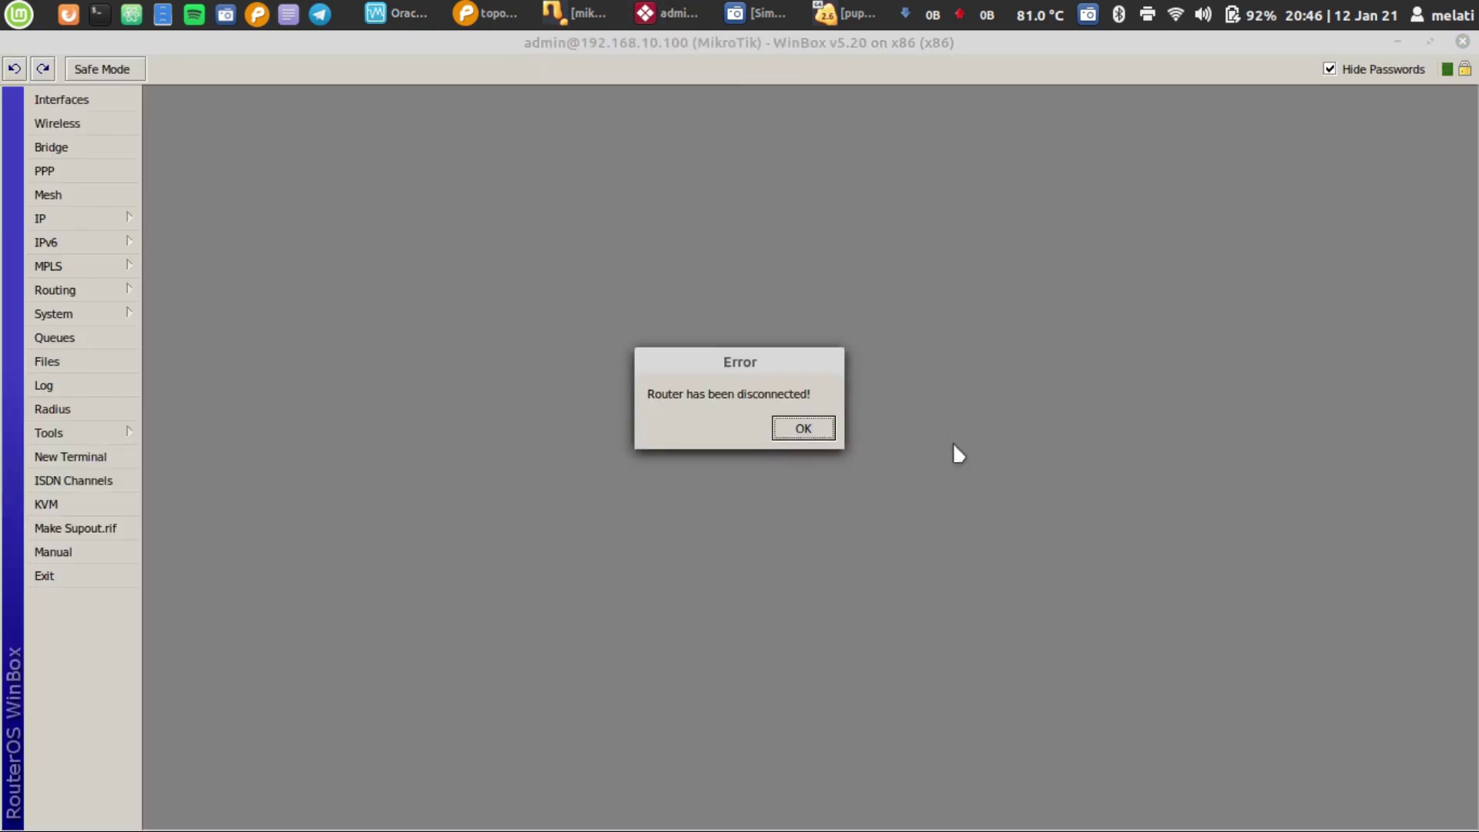
click(808, 430)
click(164, 614)
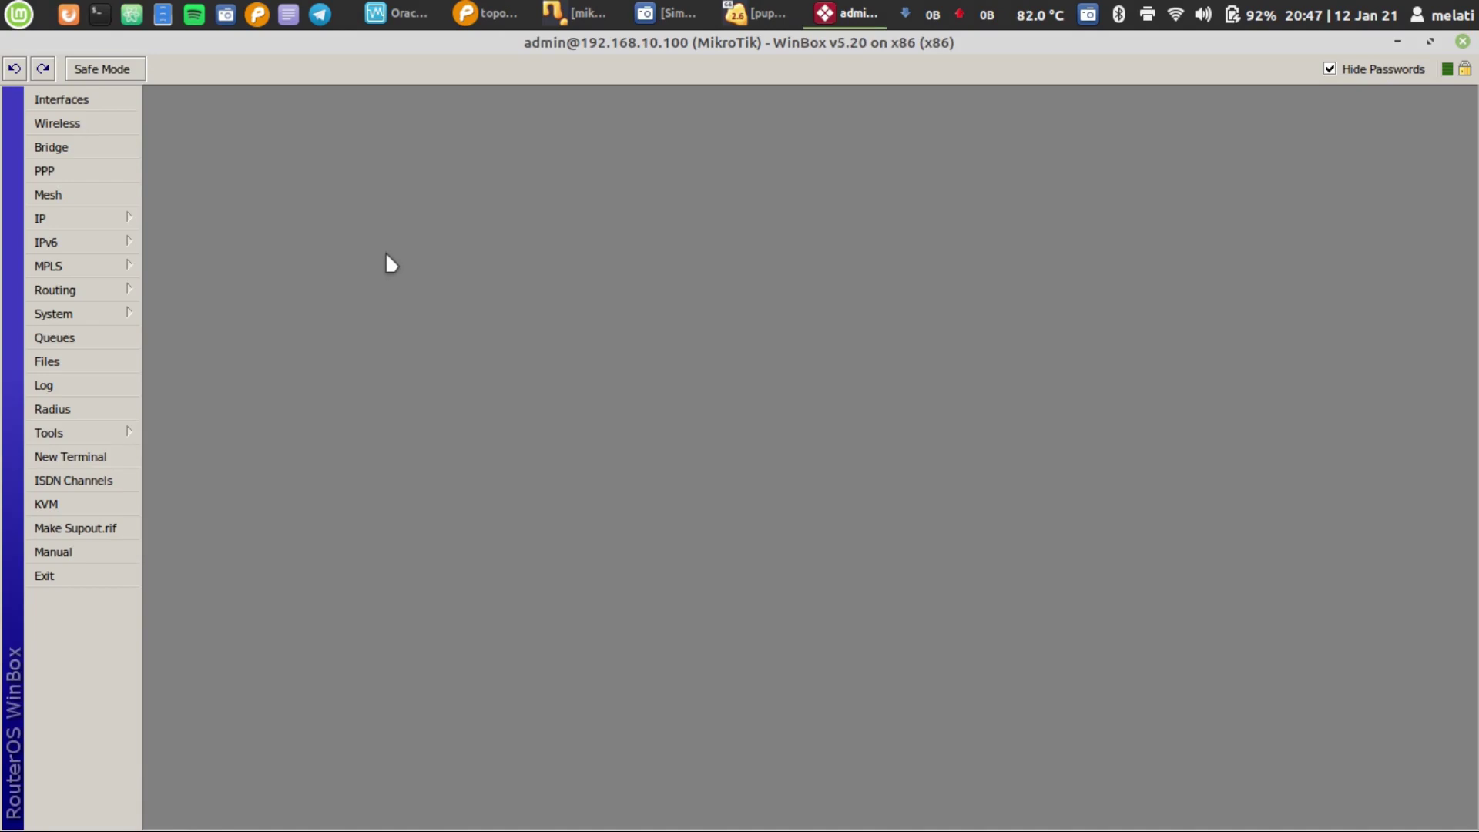
View the Pencil topology diagram, test the laptop's internet connection by pinging google.com in a Linux terminal, stop the ping, and minimize the terminal.
click(486, 14)
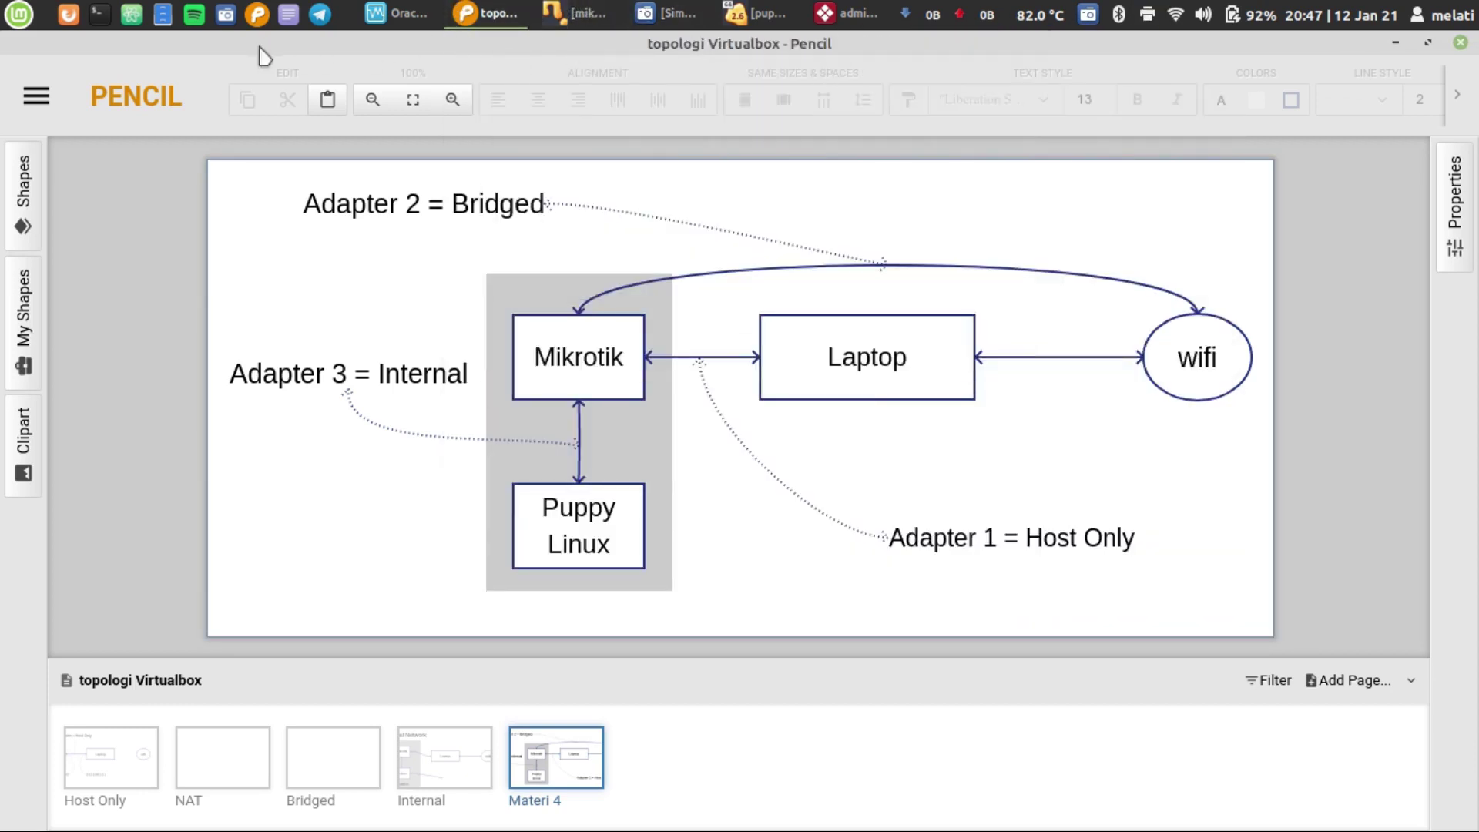
click(99, 14)
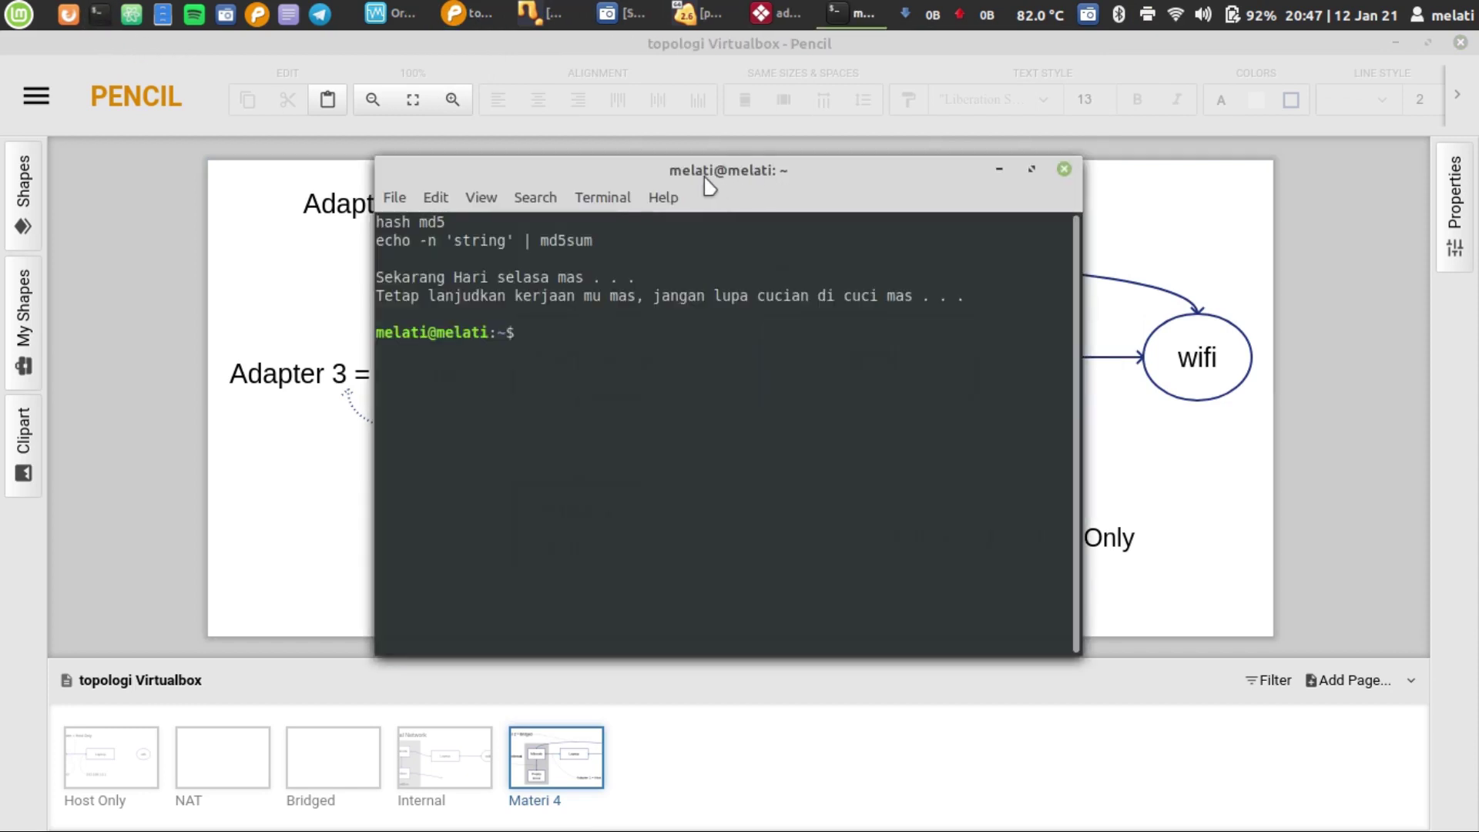
drag(706, 183, 763, 191)
key(ctrl+l)
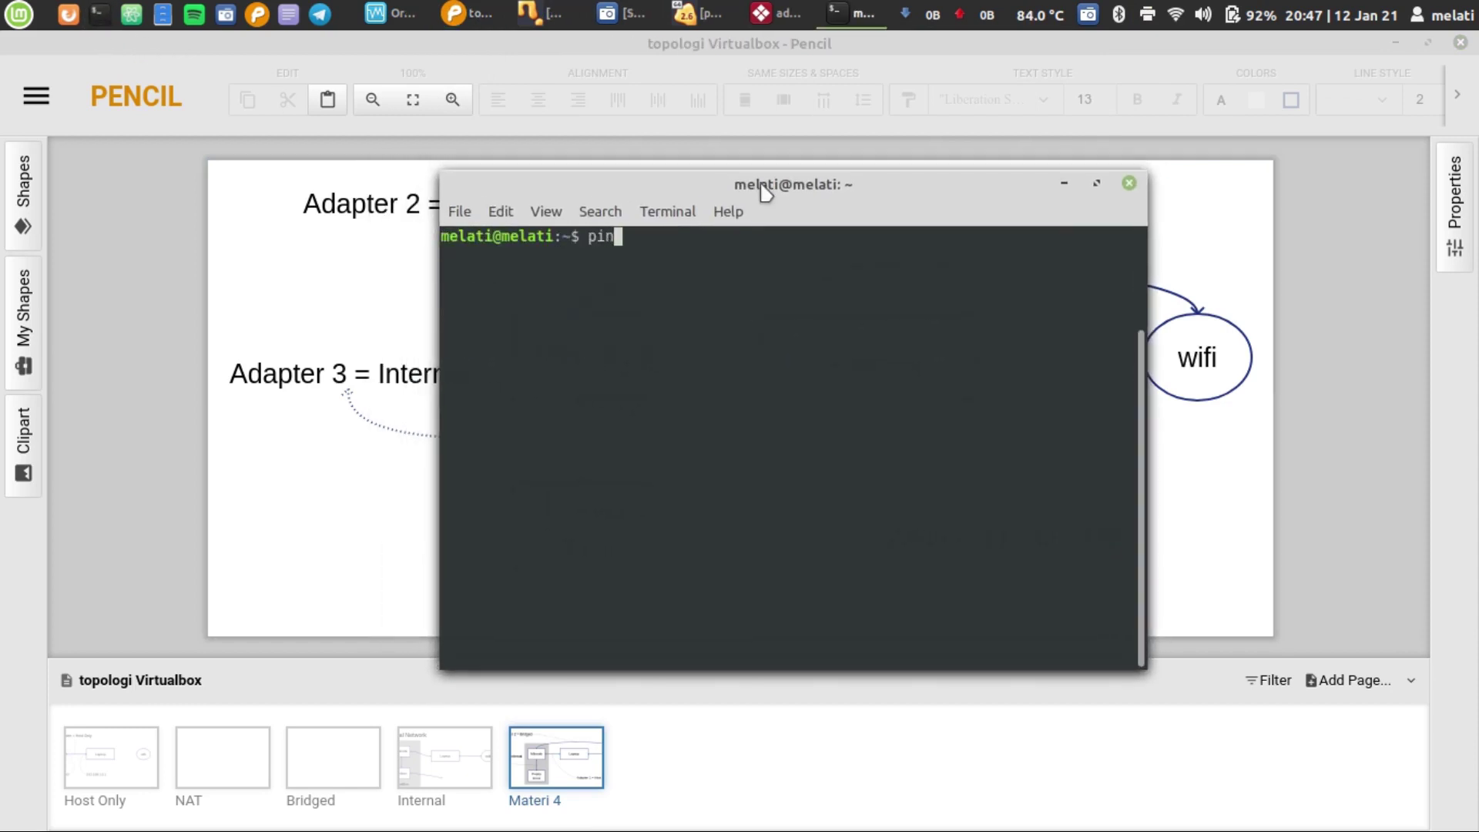
text(ping google.com)
triple_click(657, 293)
key(ctrl+c)
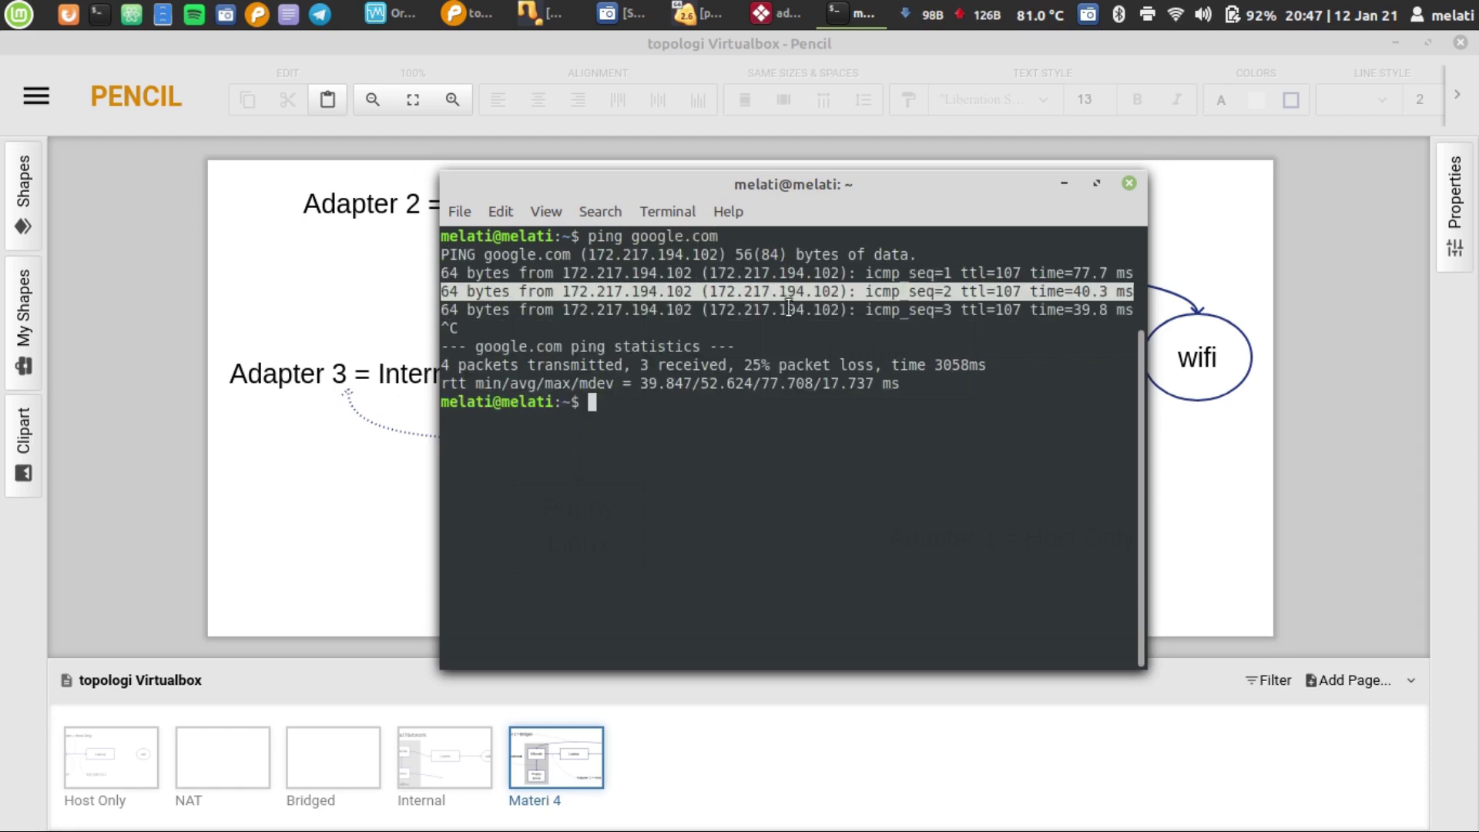
click(973, 341)
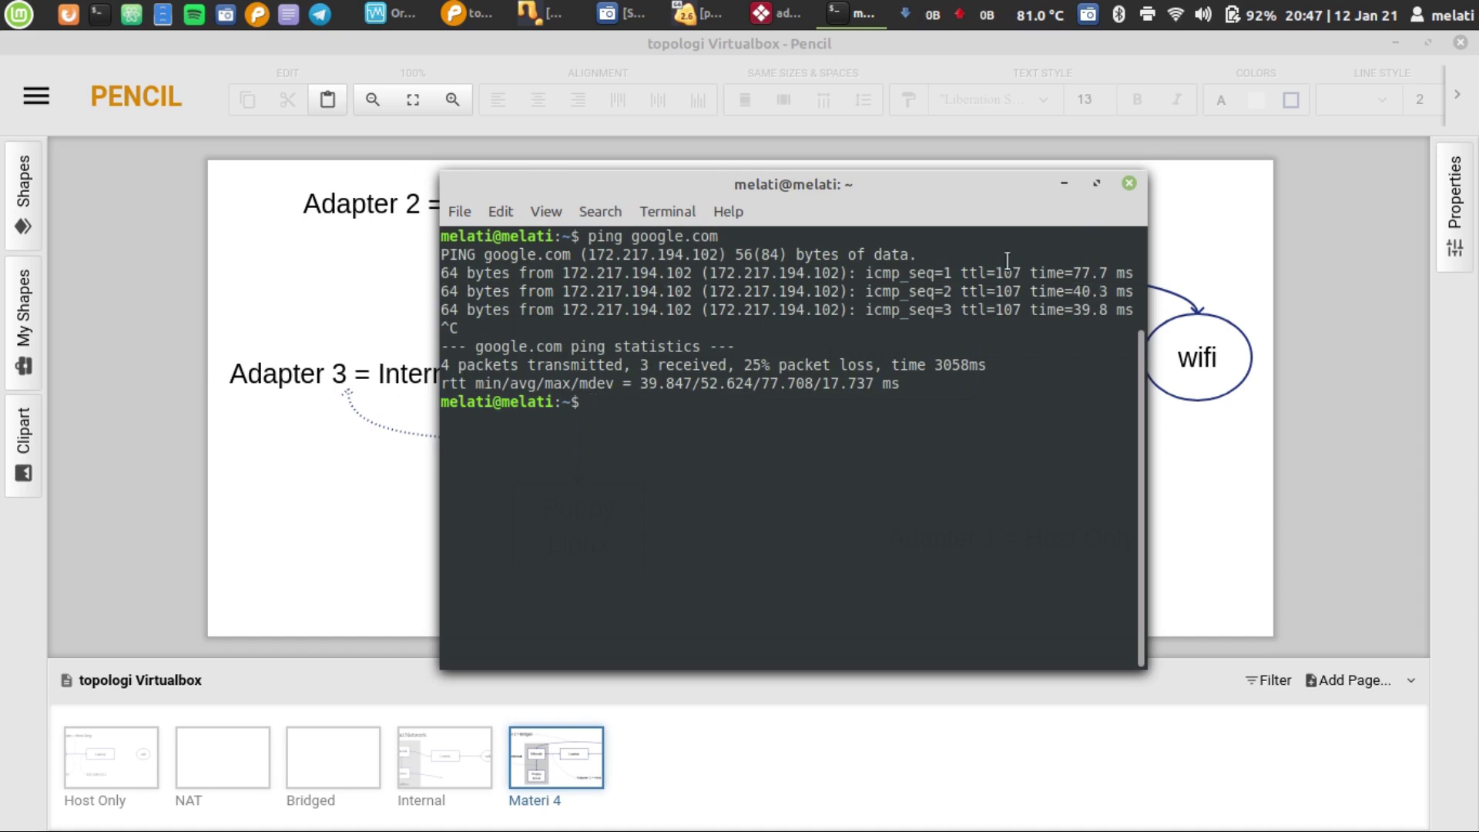
click(1064, 185)
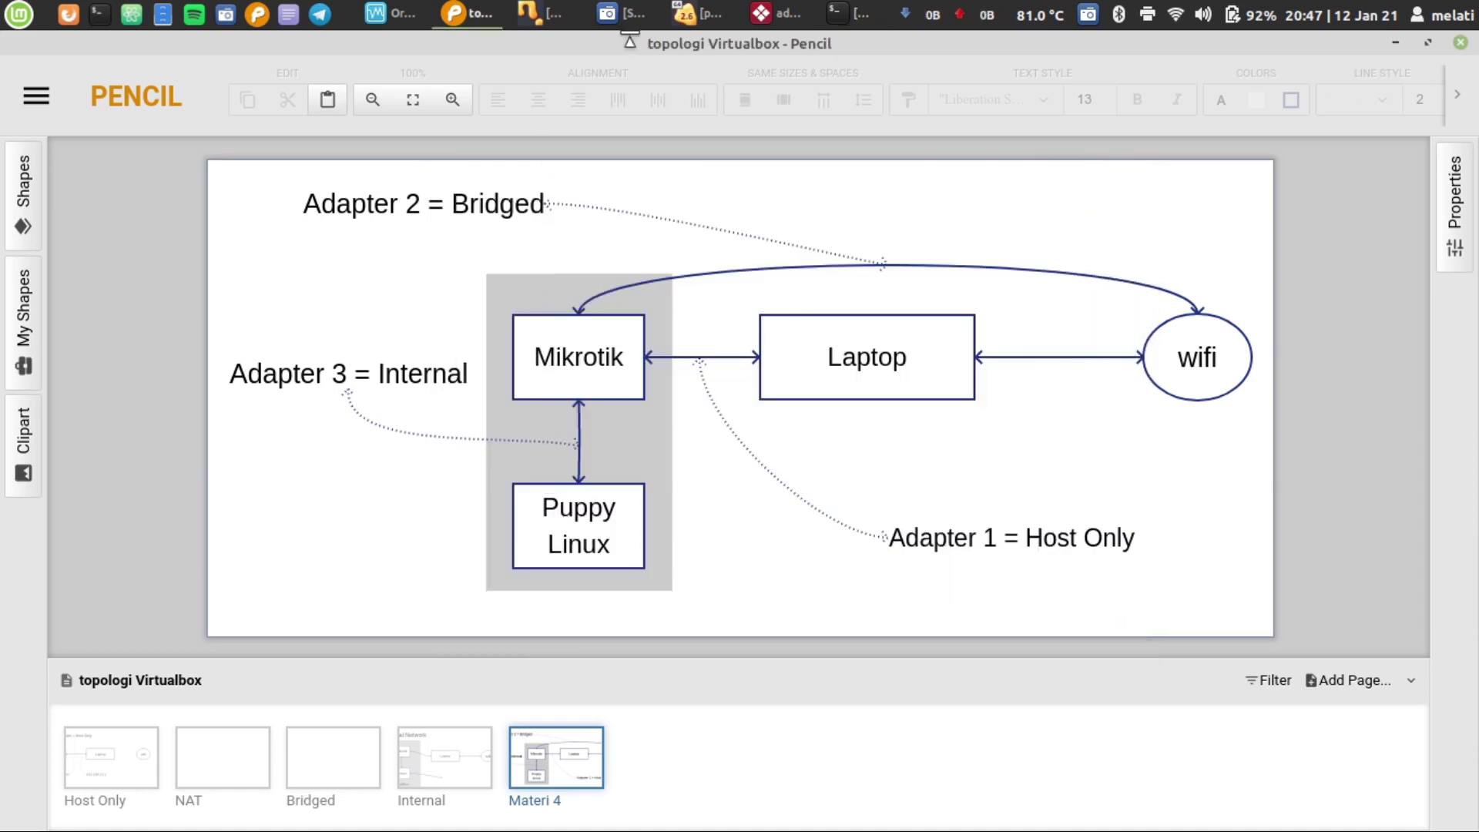
Glance at the mikrotik tutorial machine's window, switch back to WinBox, and open the router's DHCP Client list.
click(541, 13)
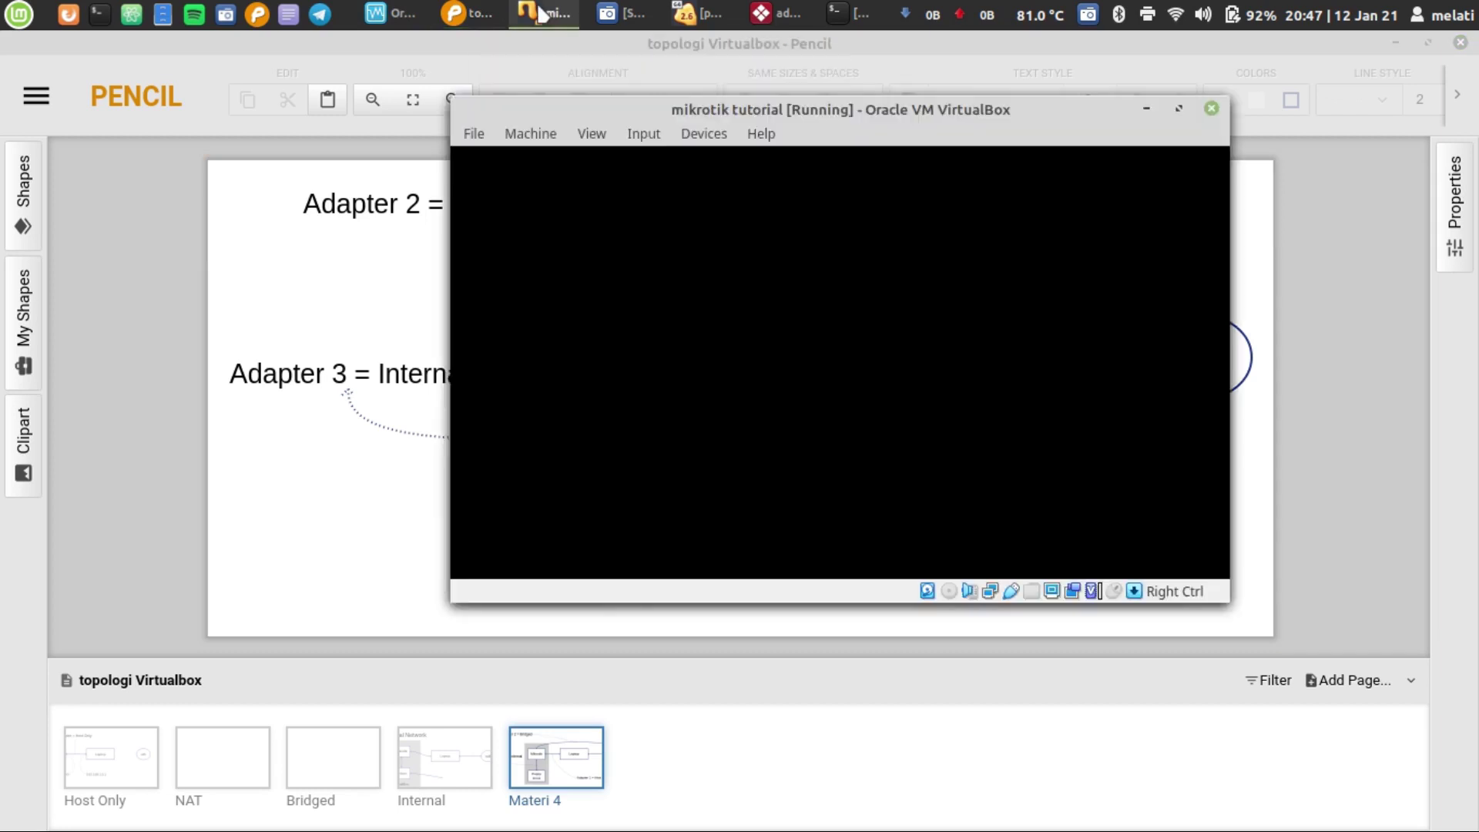
click(537, 14)
click(774, 14)
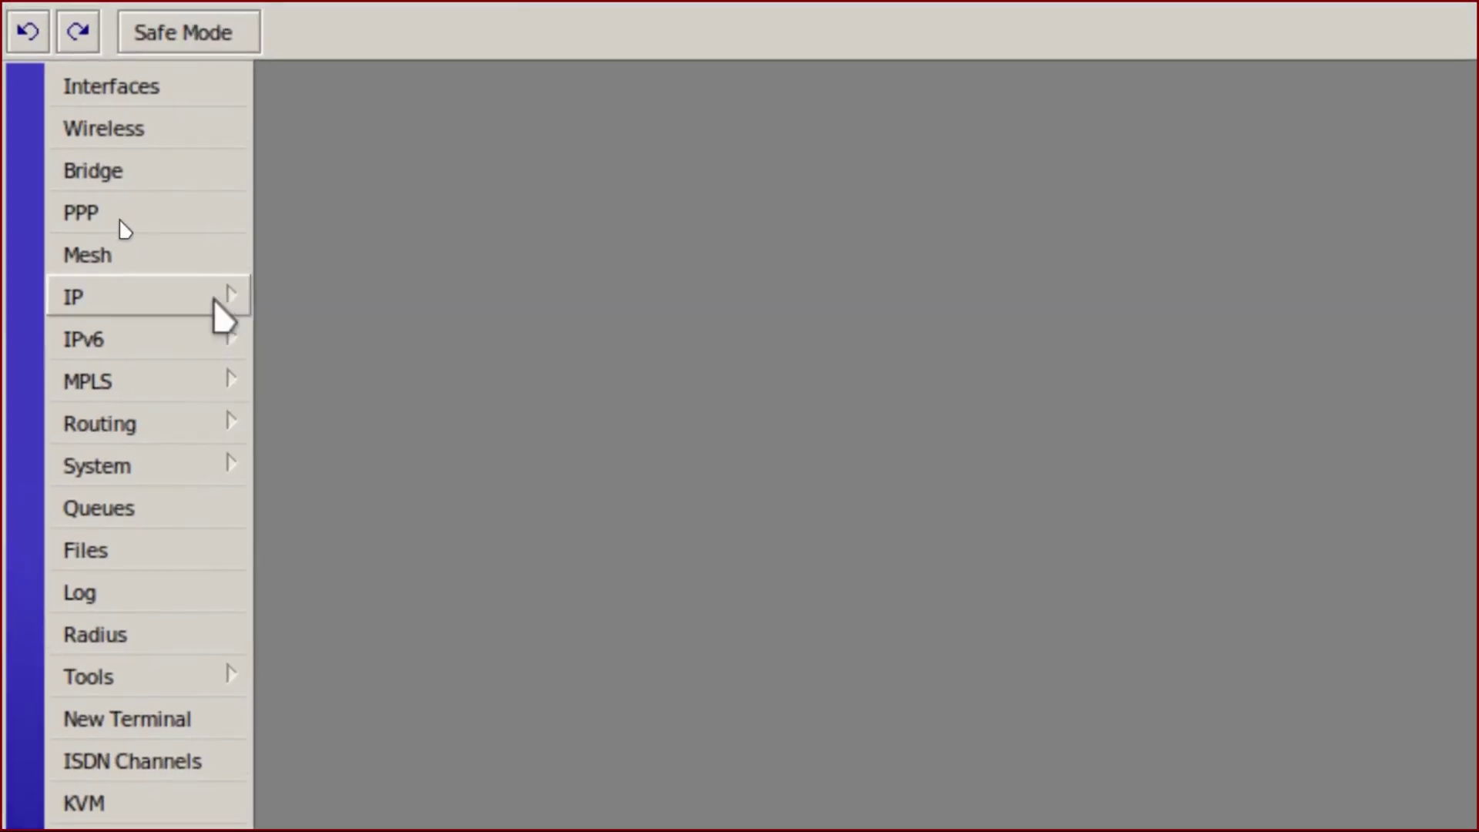
click(224, 316)
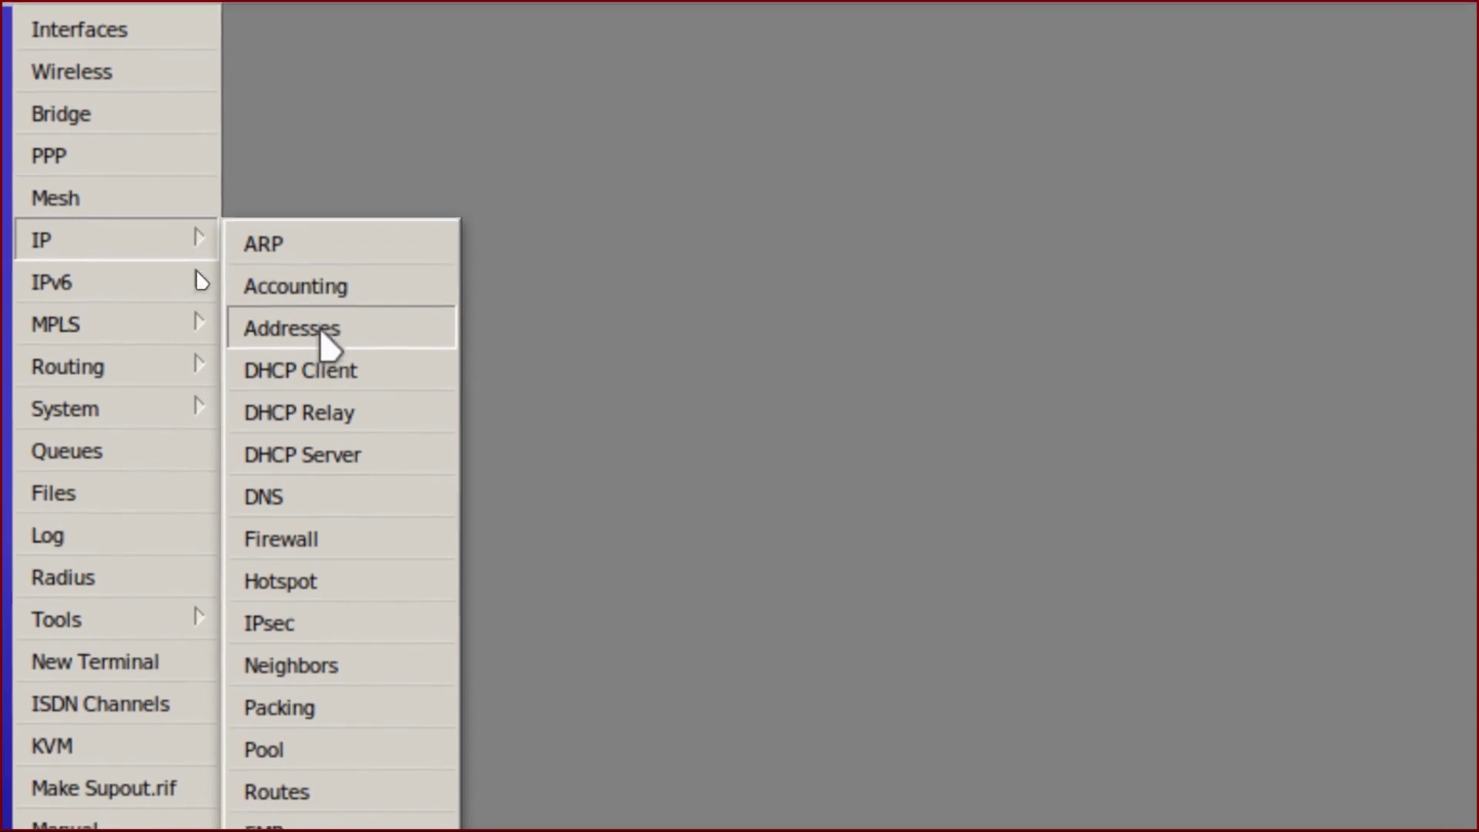
click(320, 377)
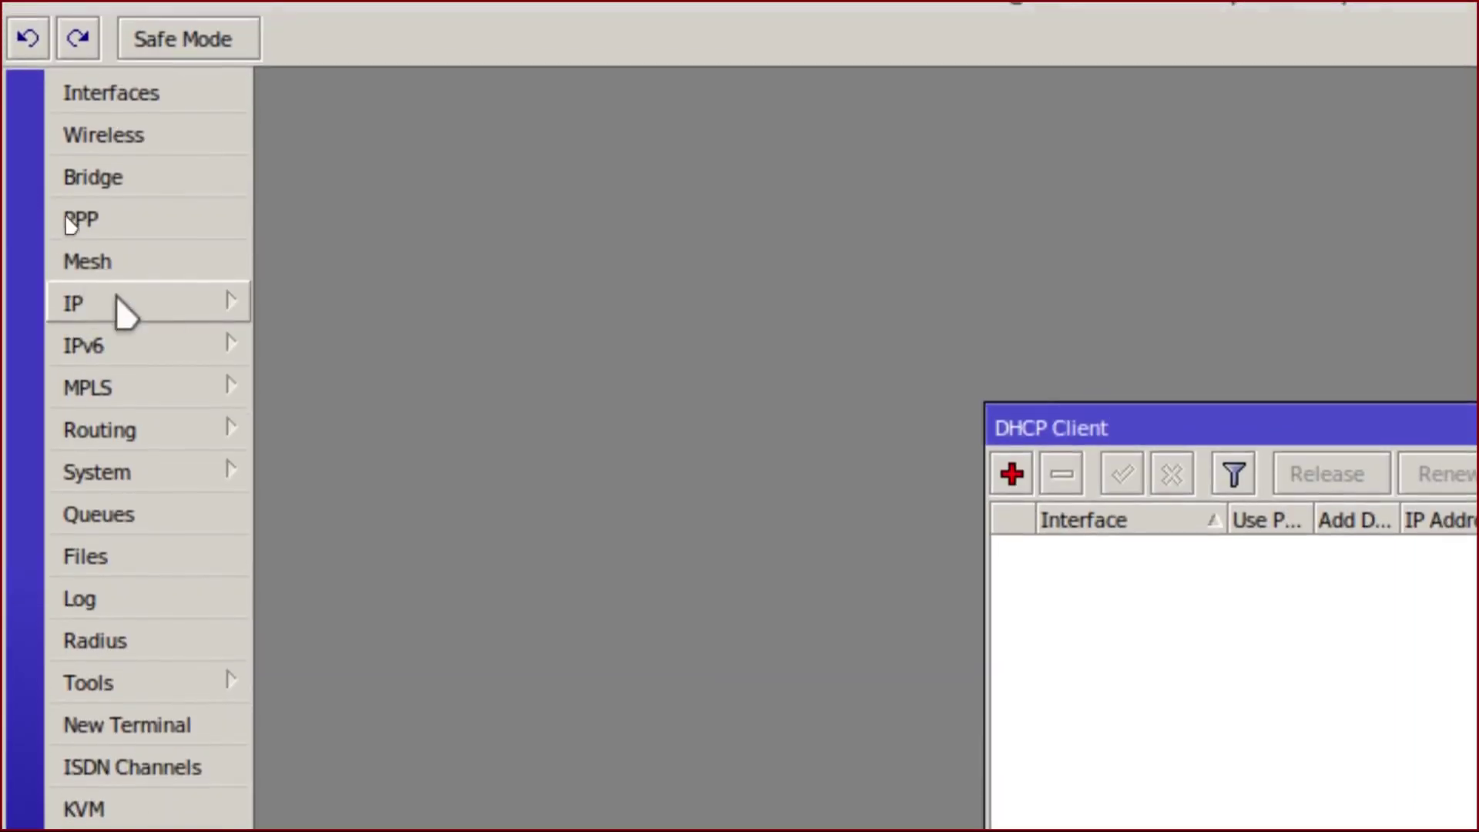
click(162, 308)
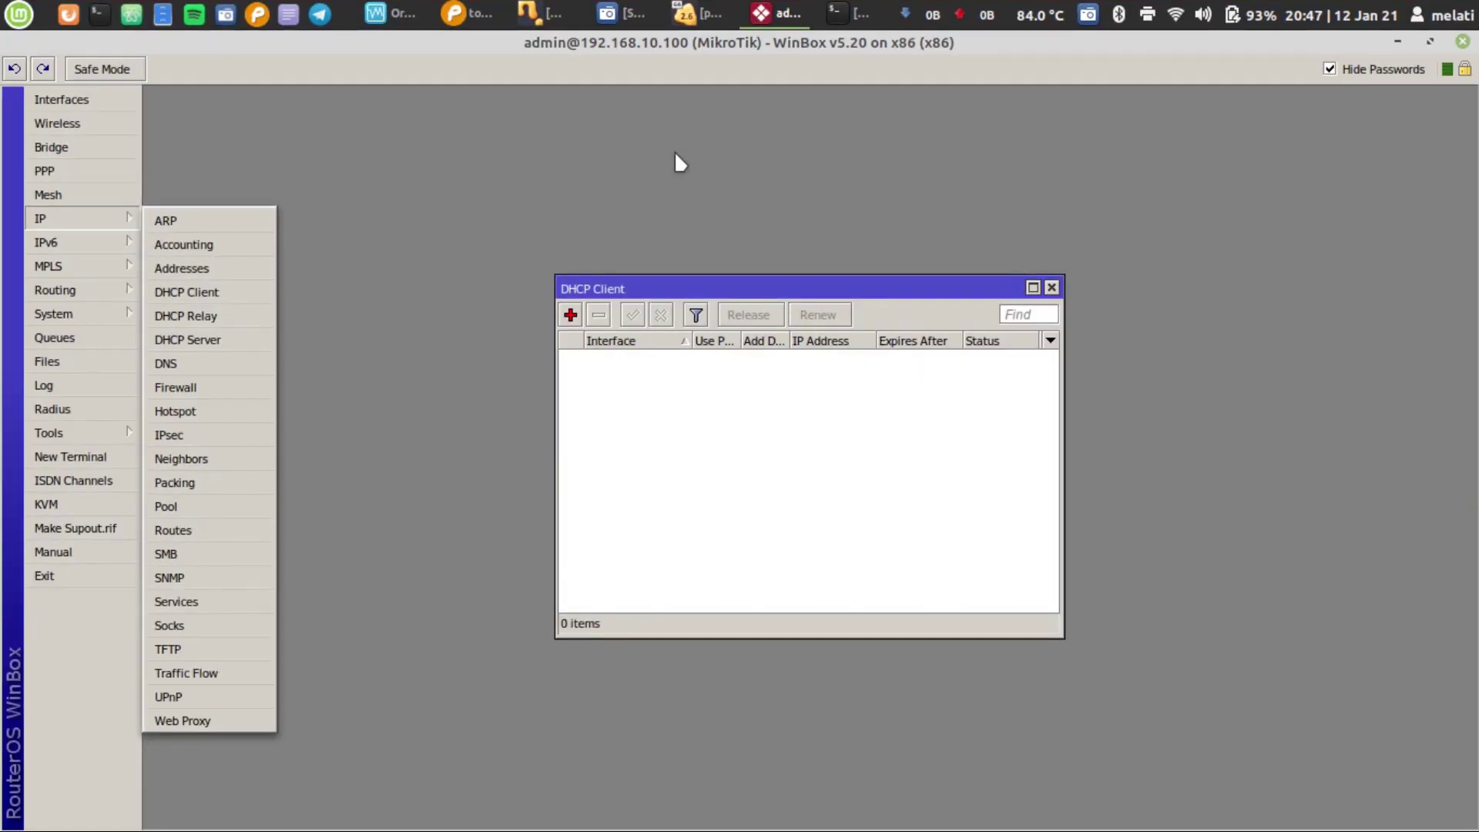
click(684, 253)
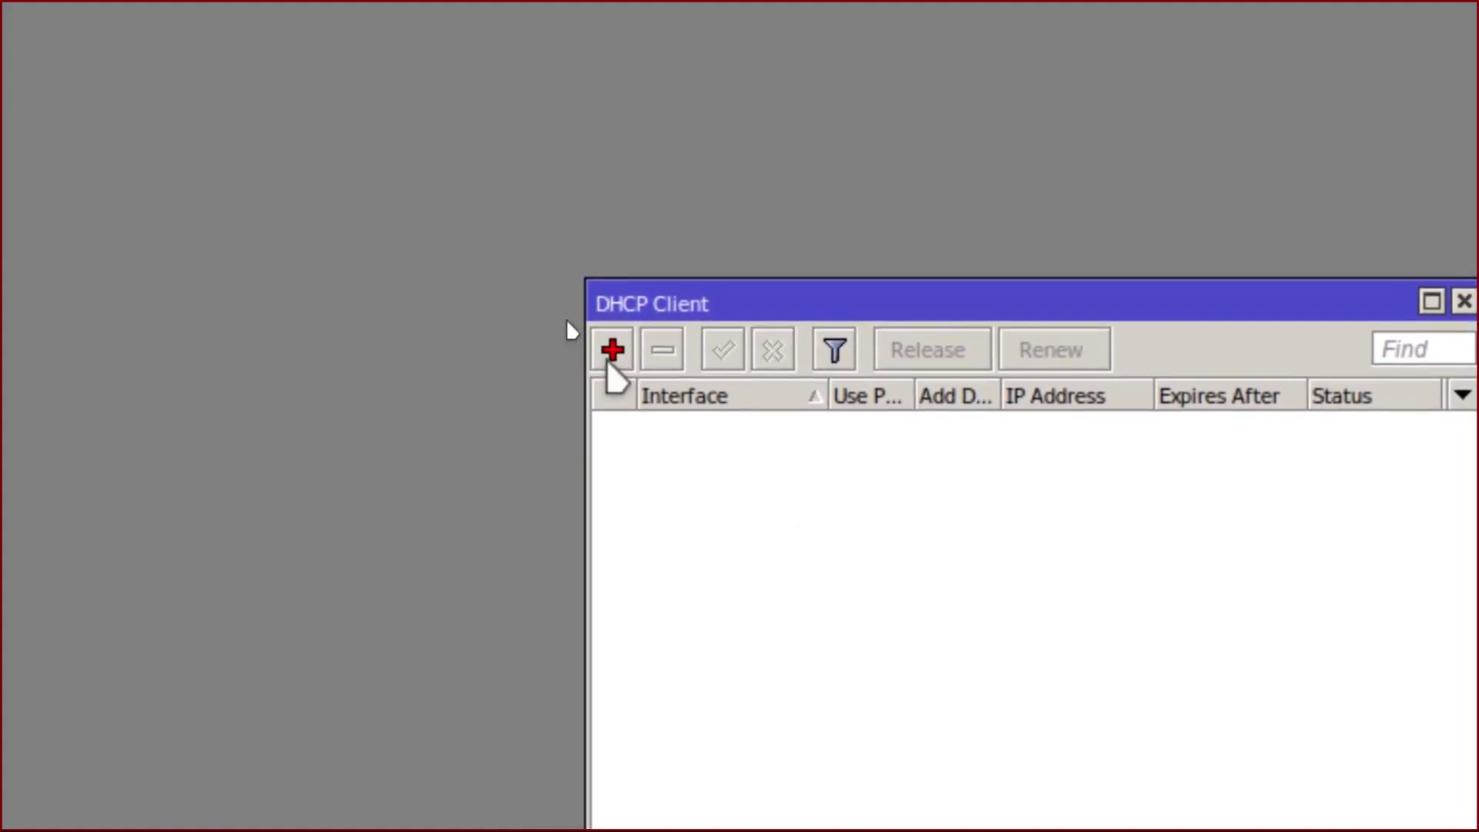
Add a DHCP client on interface ether2 and widen the list's IP Address column to read the full address.
click(610, 356)
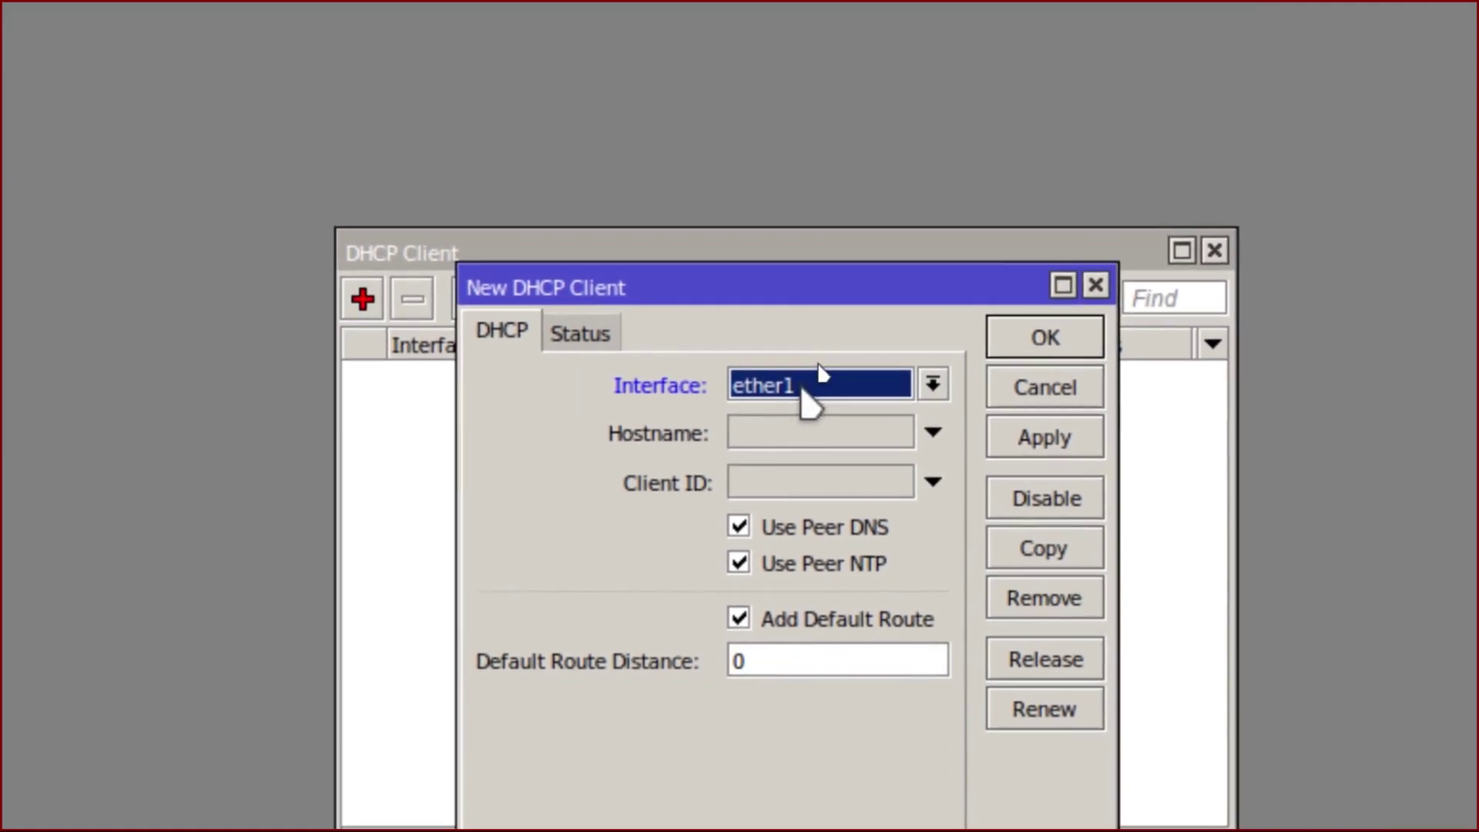
click(819, 374)
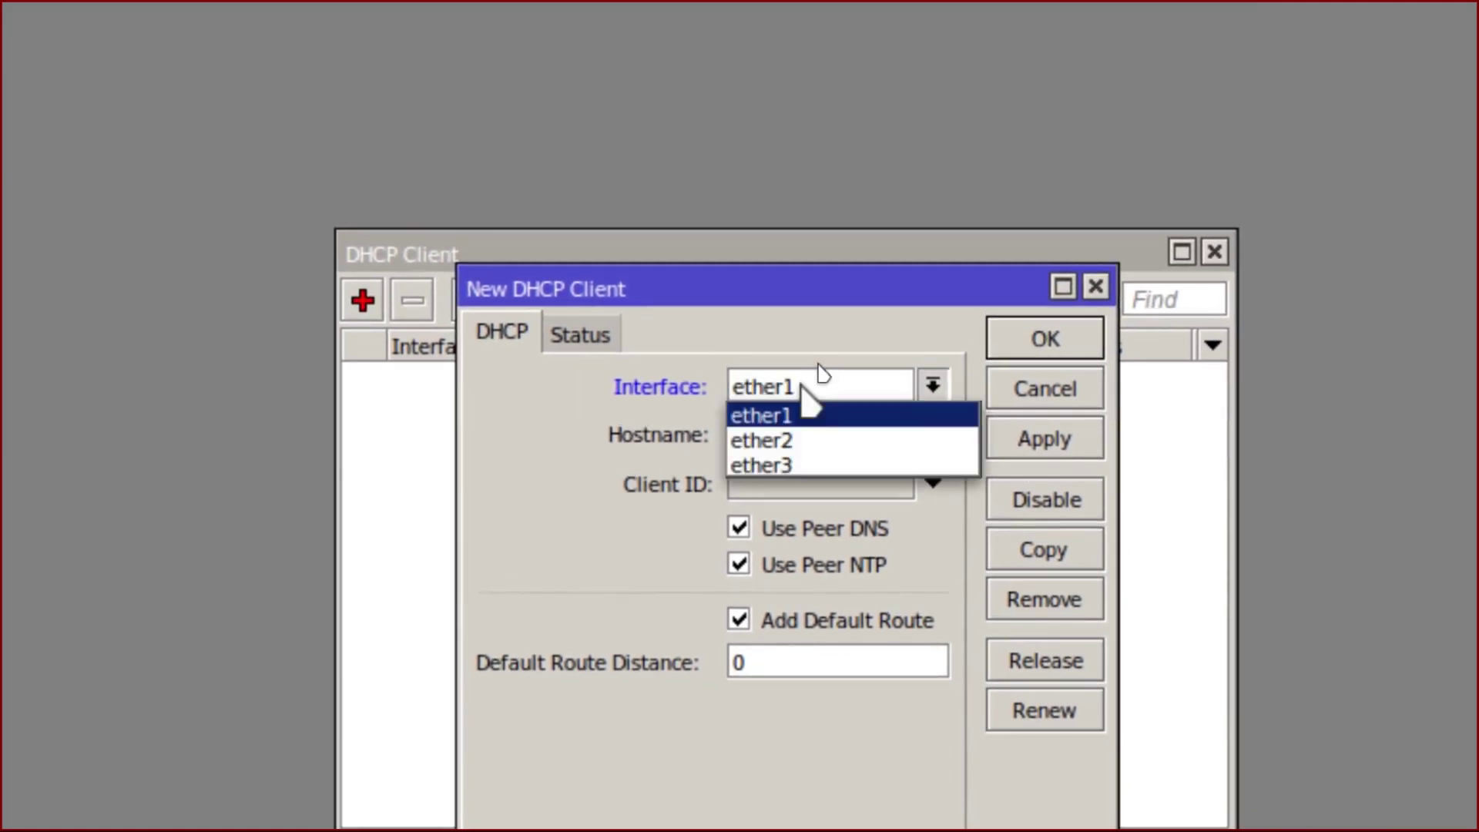
click(819, 429)
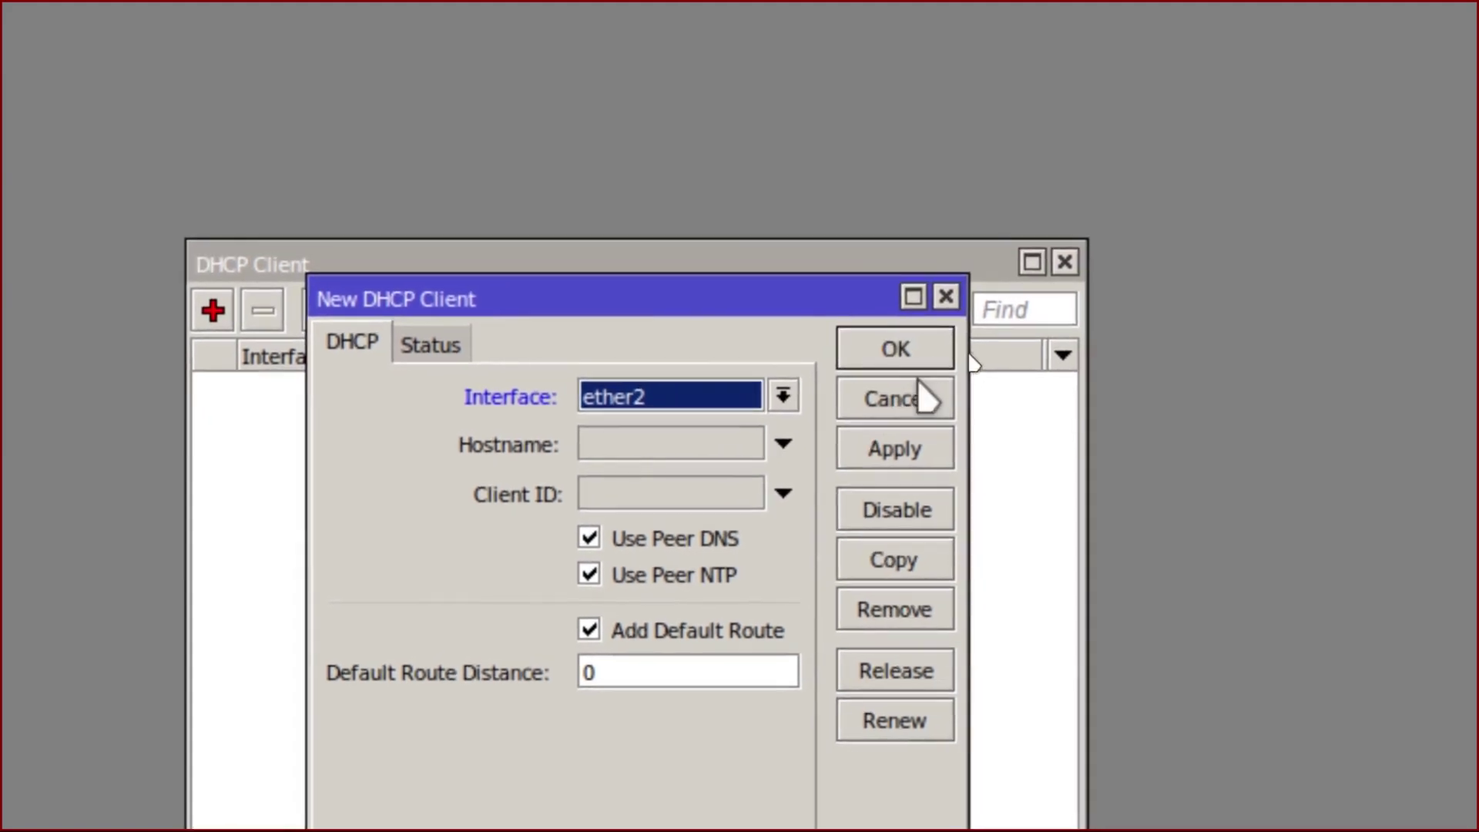
click(913, 369)
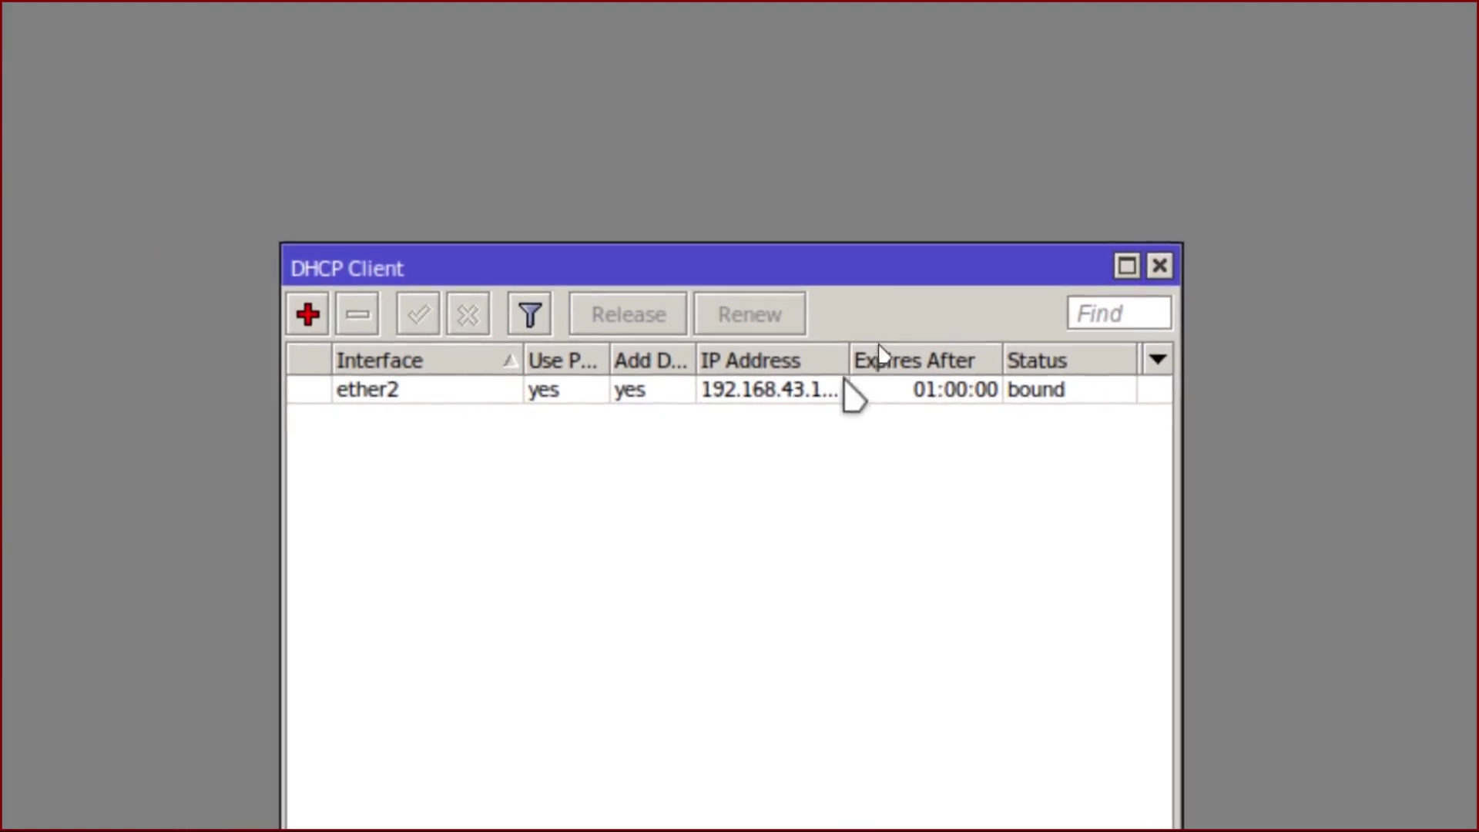
drag(850, 374, 901, 374)
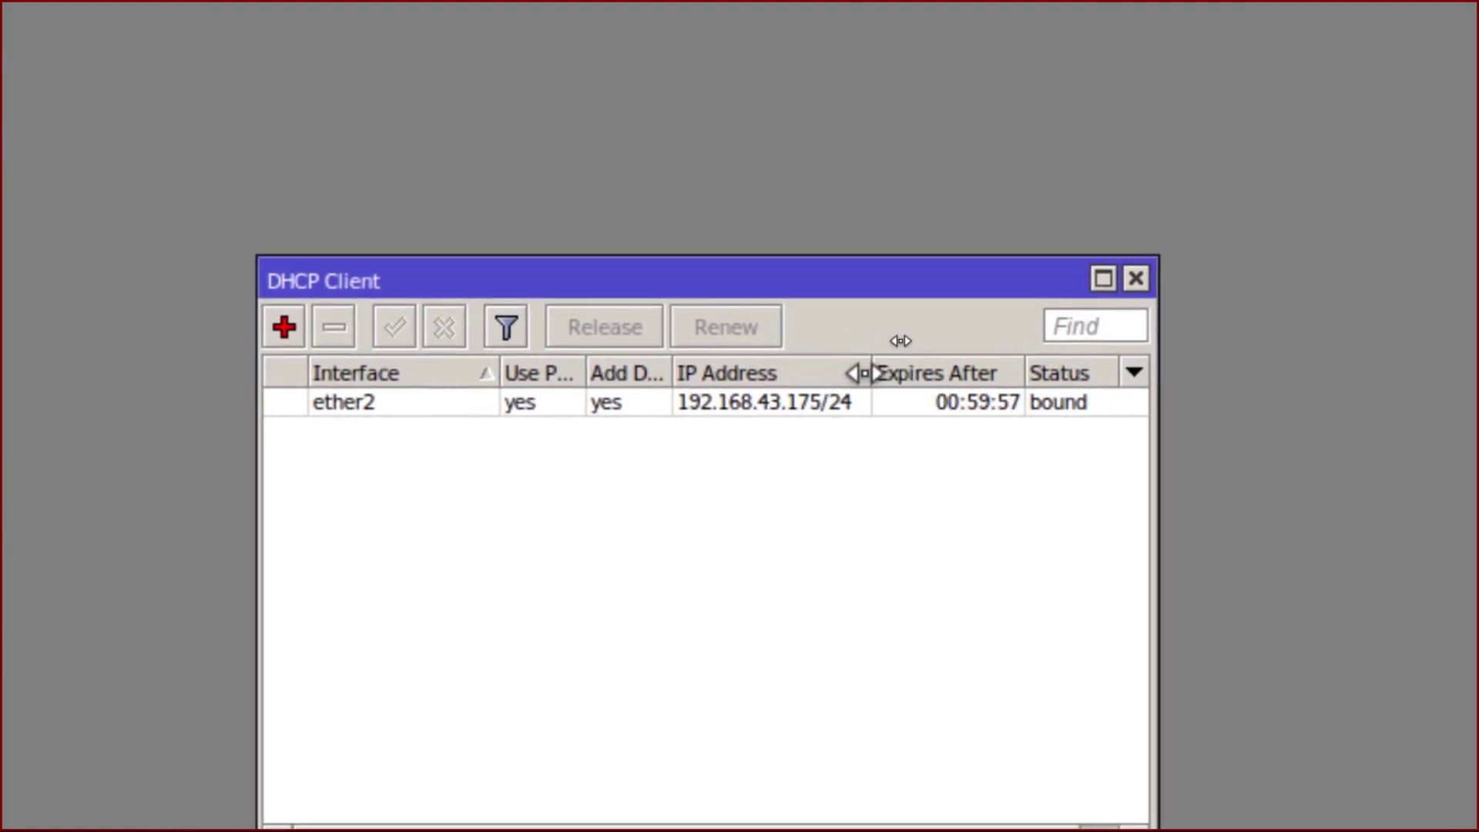
click(1023, 406)
click(1041, 157)
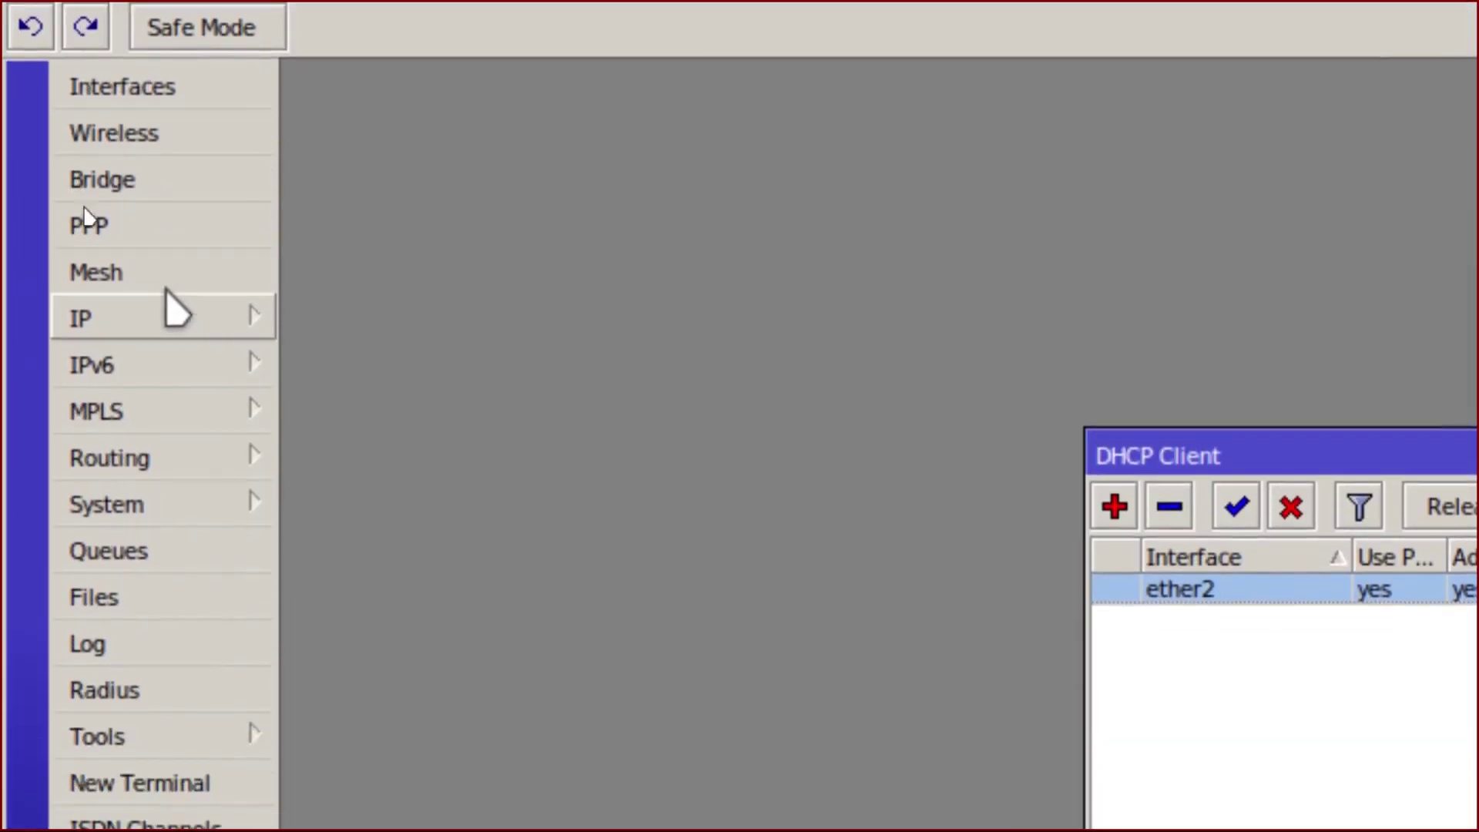
Open a new router terminal in WinBox, ping google.com to test the router's internet connection, and stop the ping.
click(192, 445)
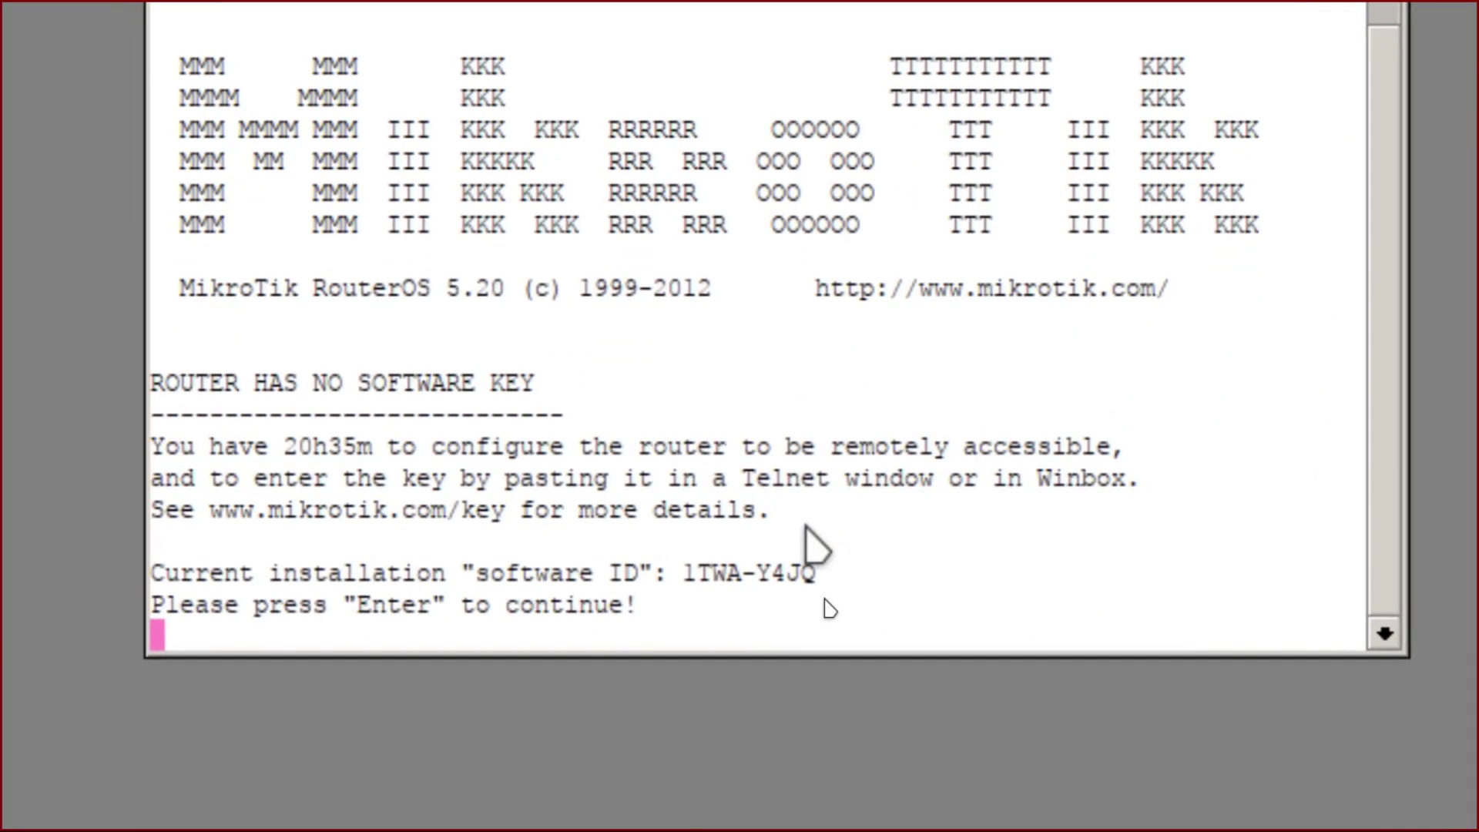
key(Return)
text(ping )
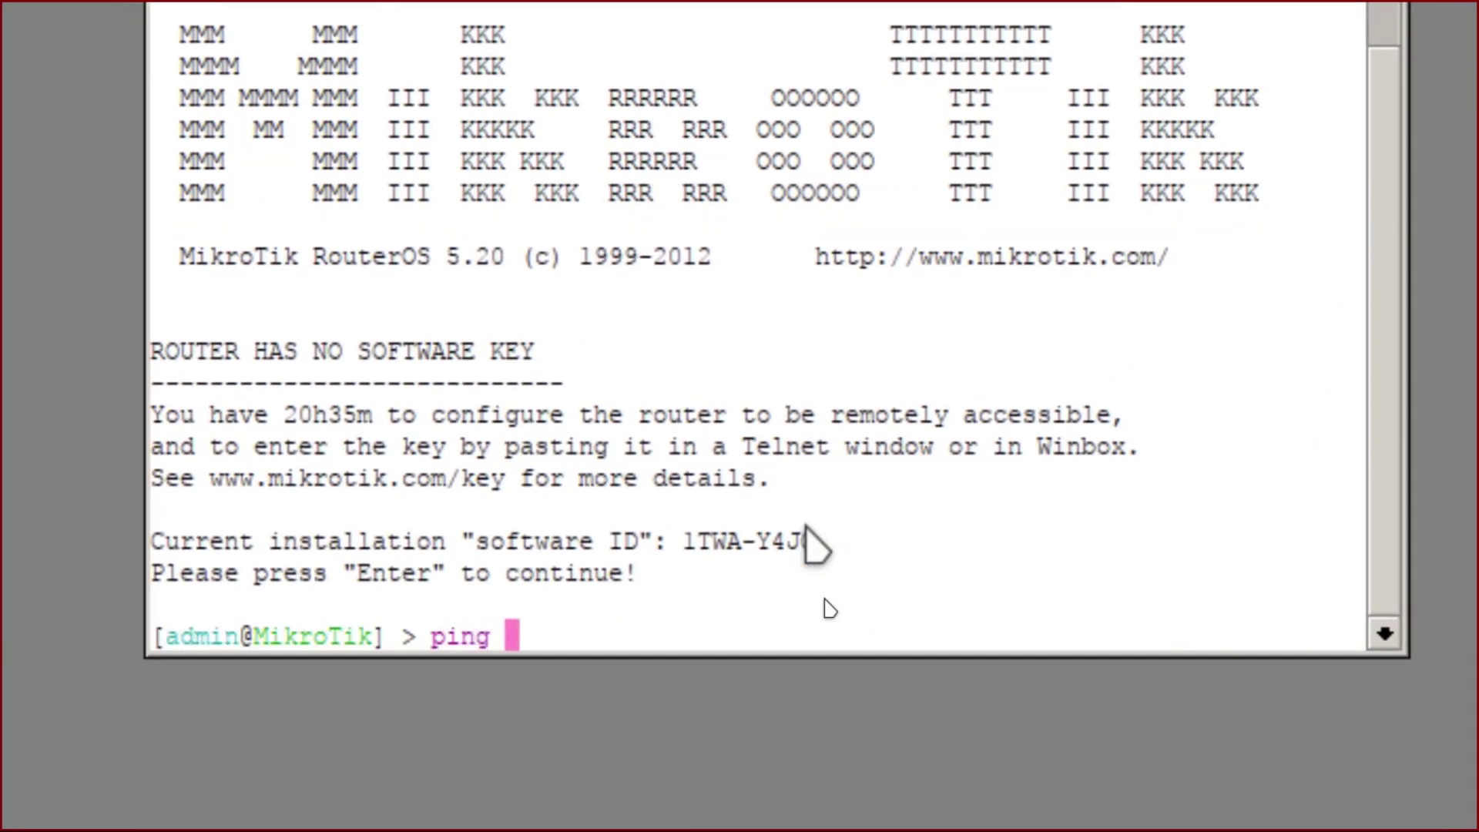
text(google.com)
key(Return)
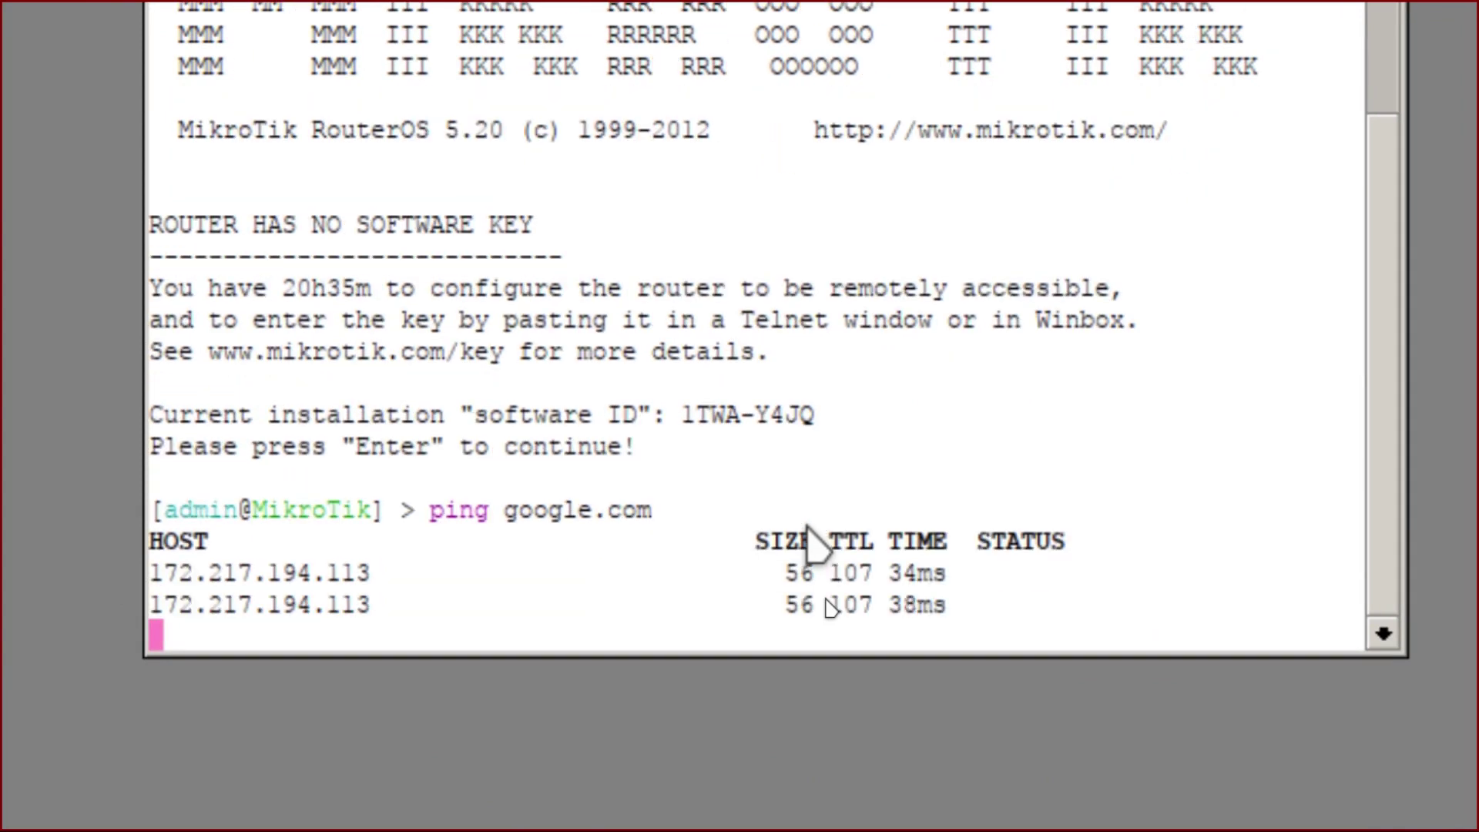
click(810, 543)
key(ctrl+c)
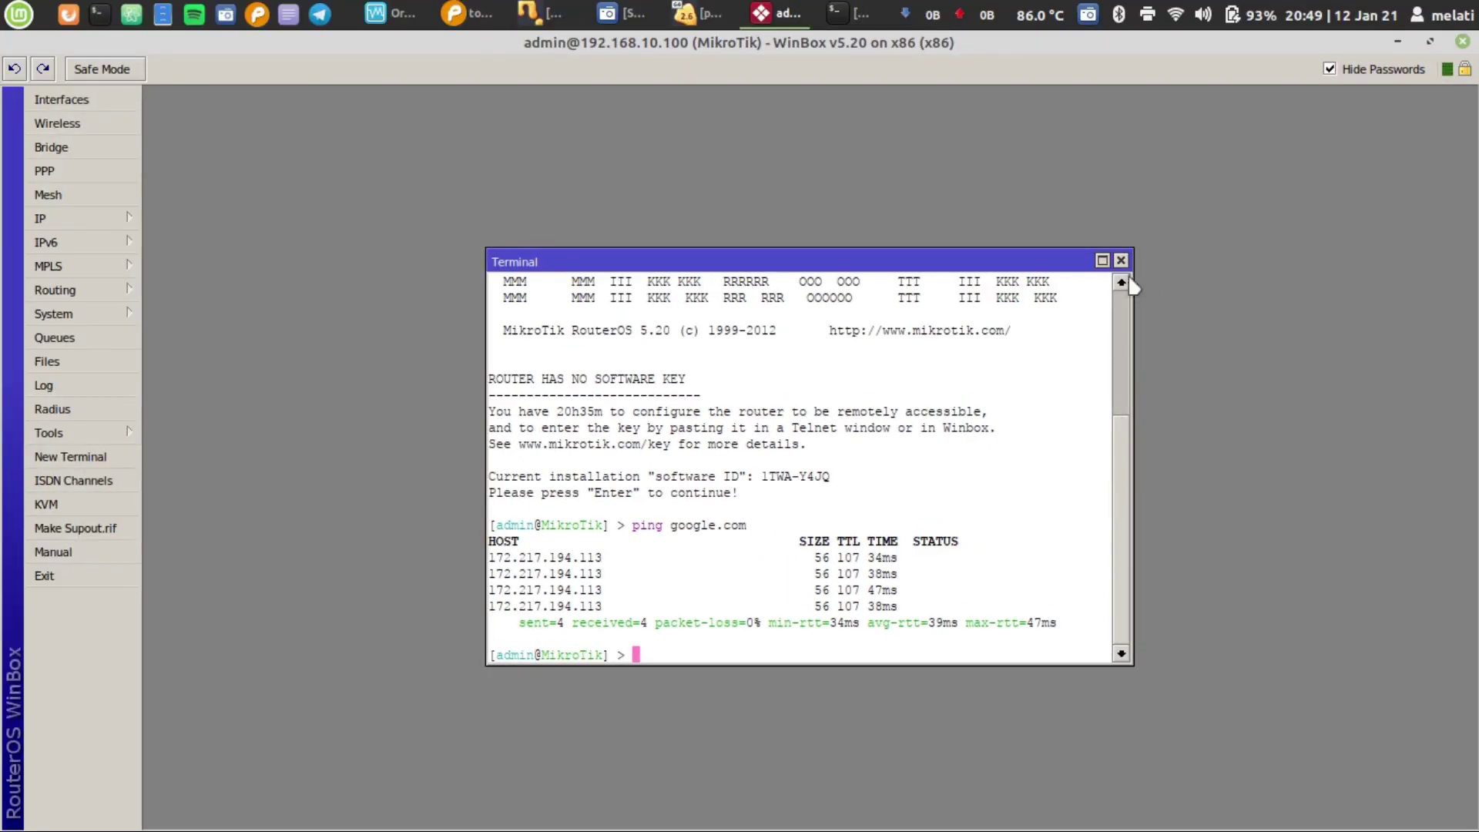
Close the router's terminal and DHCP Client list, and switch to the topology diagram in Pencil.
click(1120, 261)
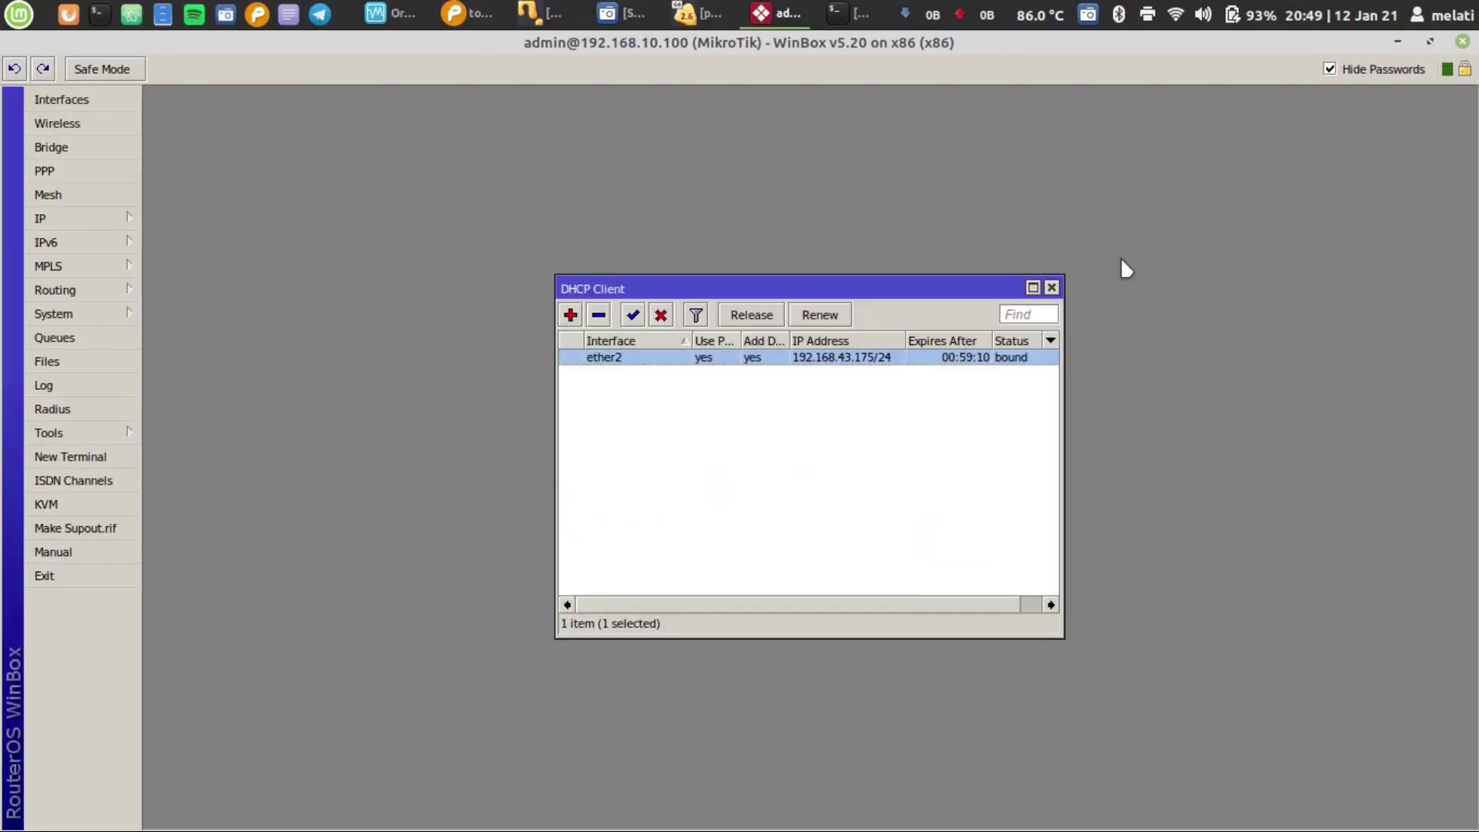
click(1052, 288)
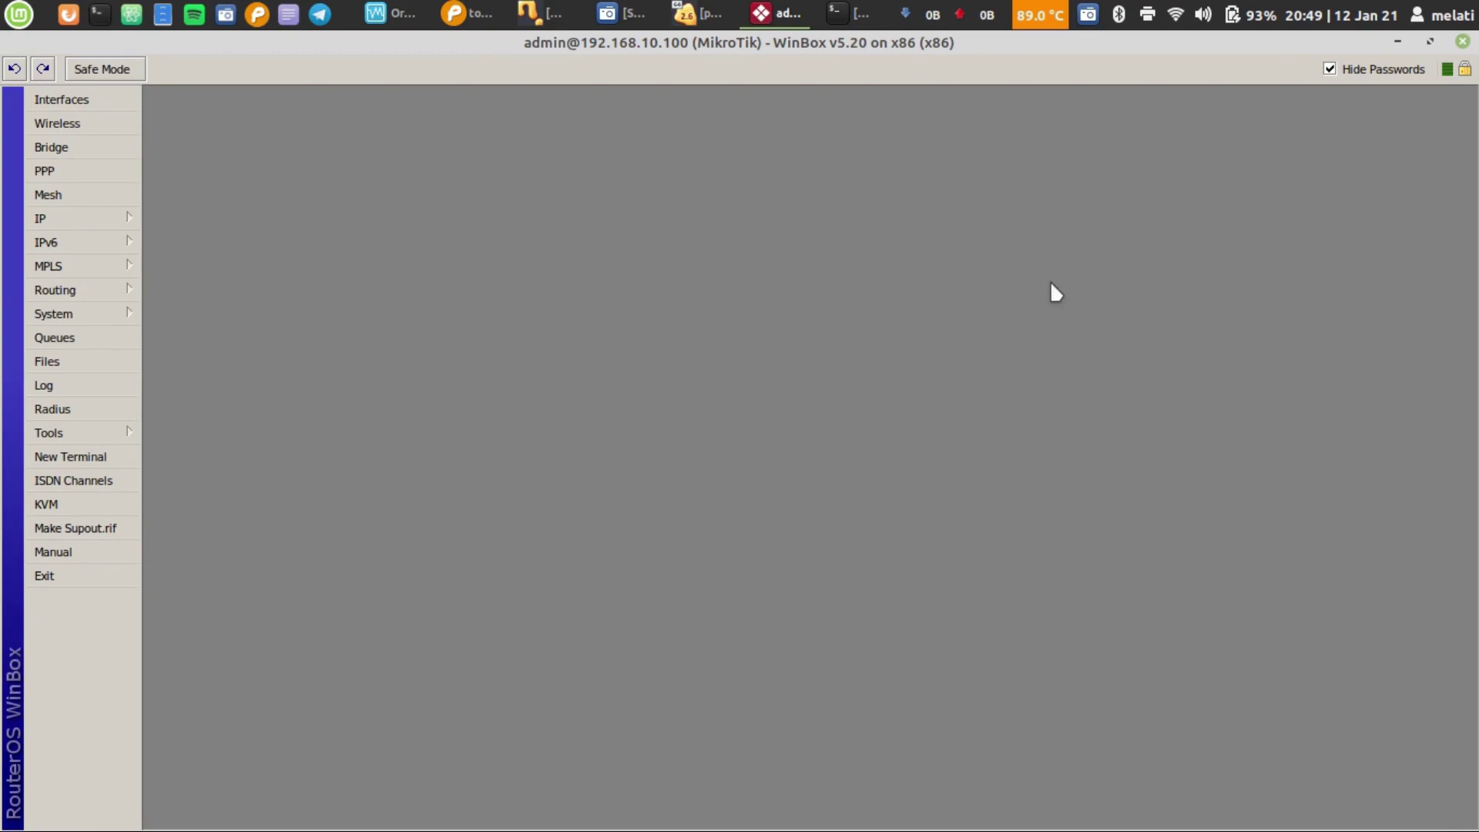
click(499, 12)
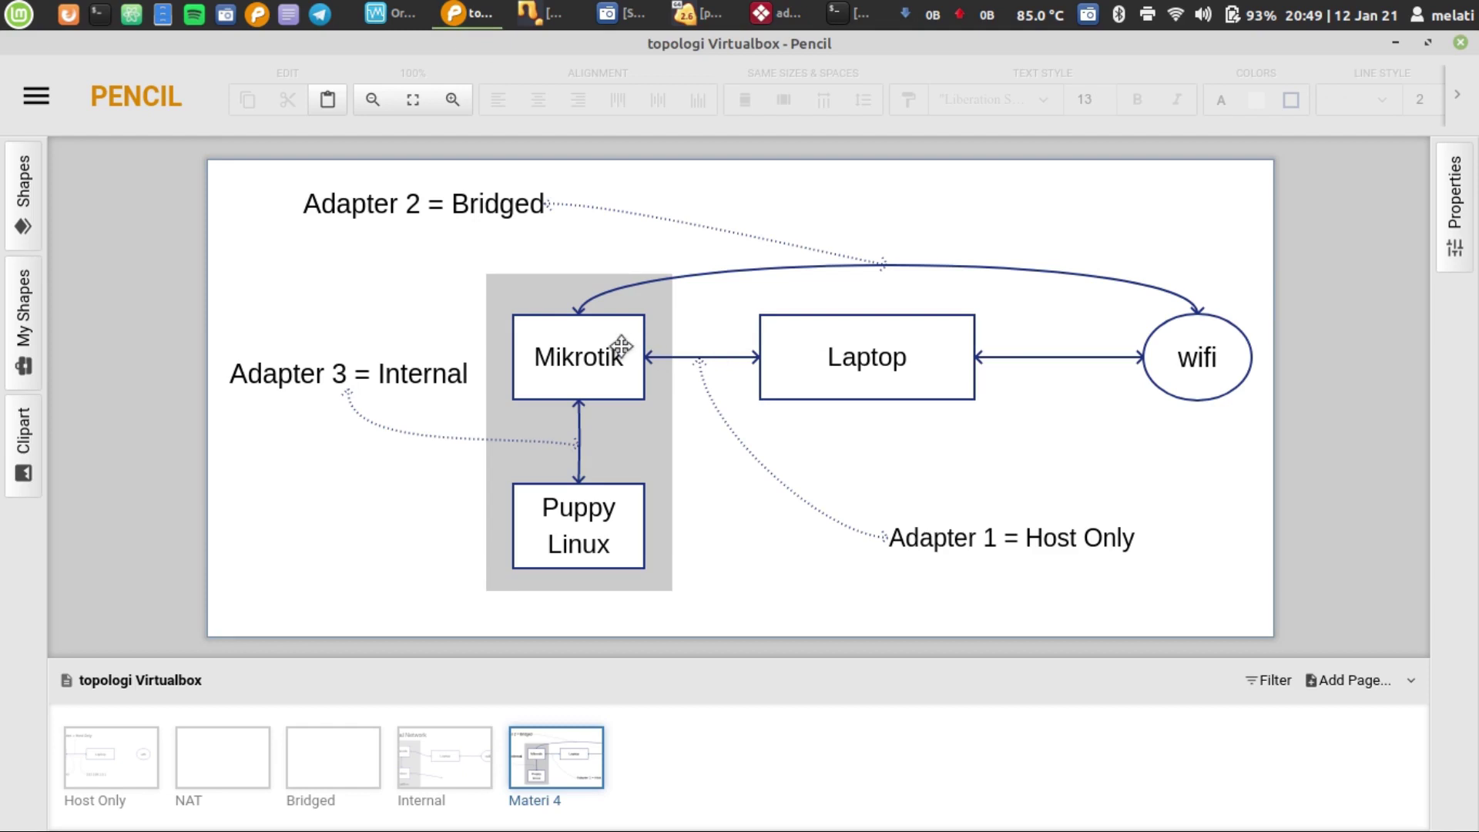
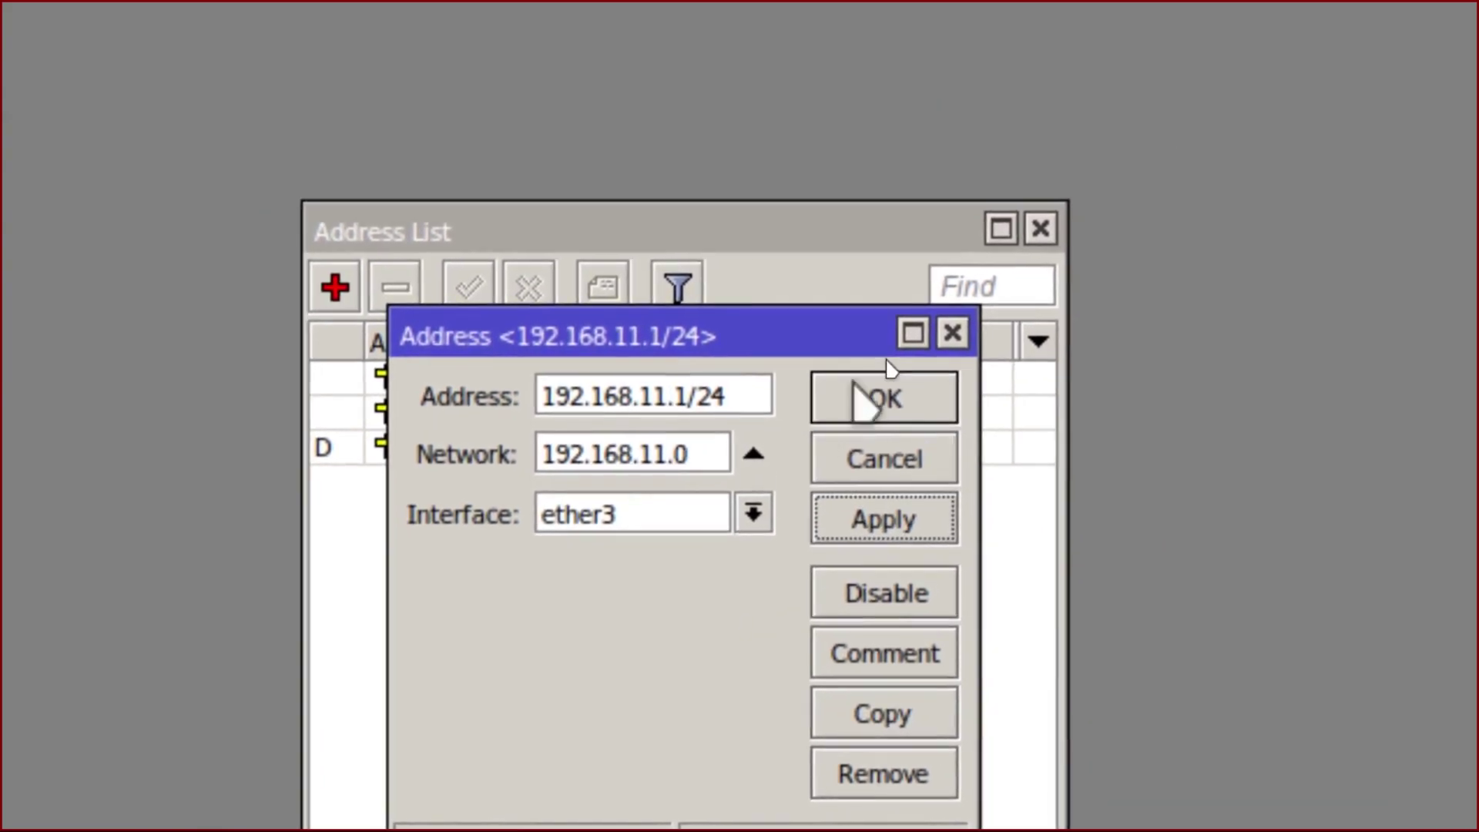
Confirm the address 192.168.11.1/24 on ether3, widen the Address column to read the full entries, and close the Address List.
click(832, 302)
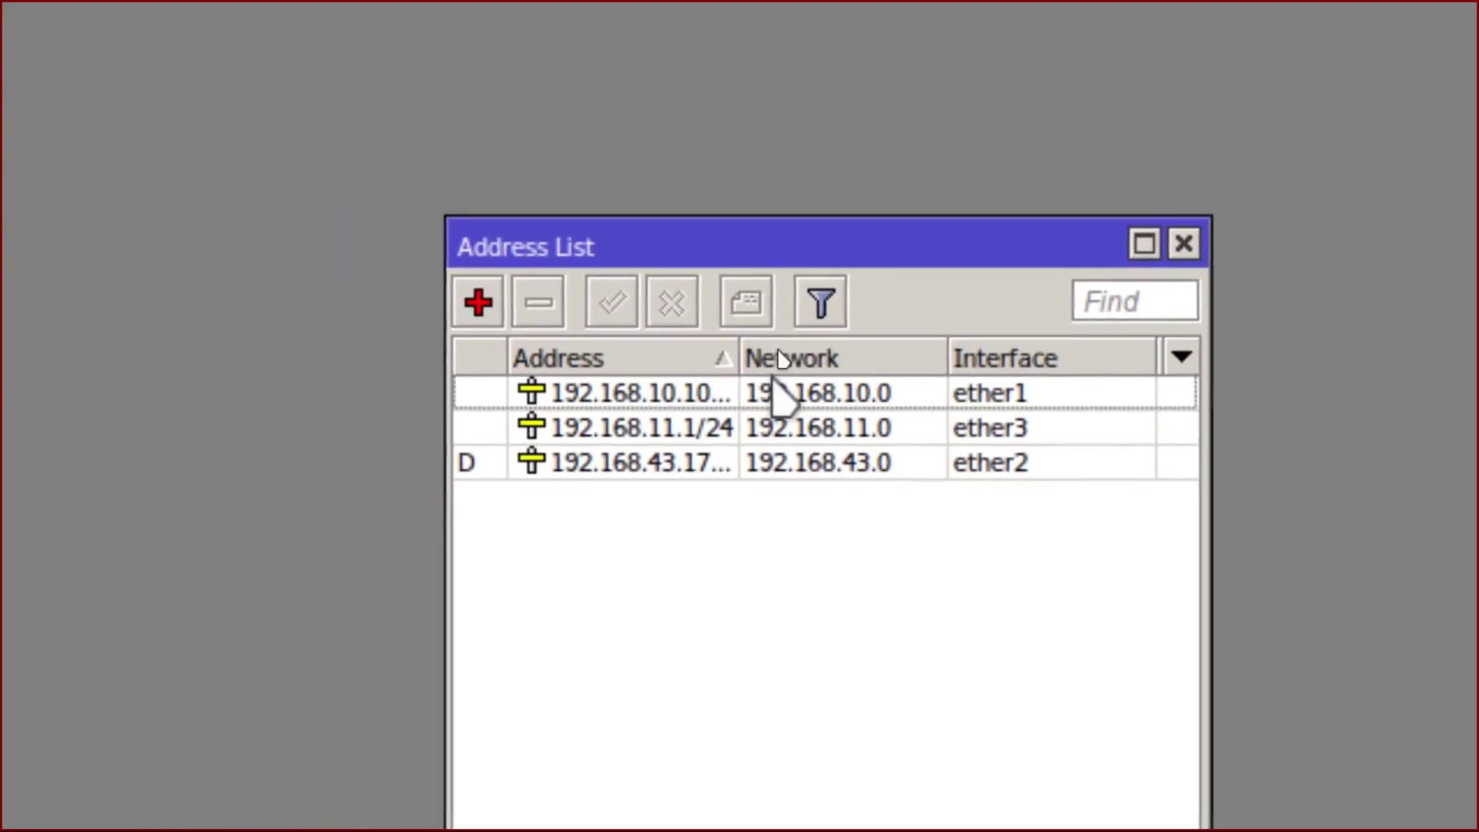
drag(651, 349, 657, 349)
drag(770, 372, 840, 372)
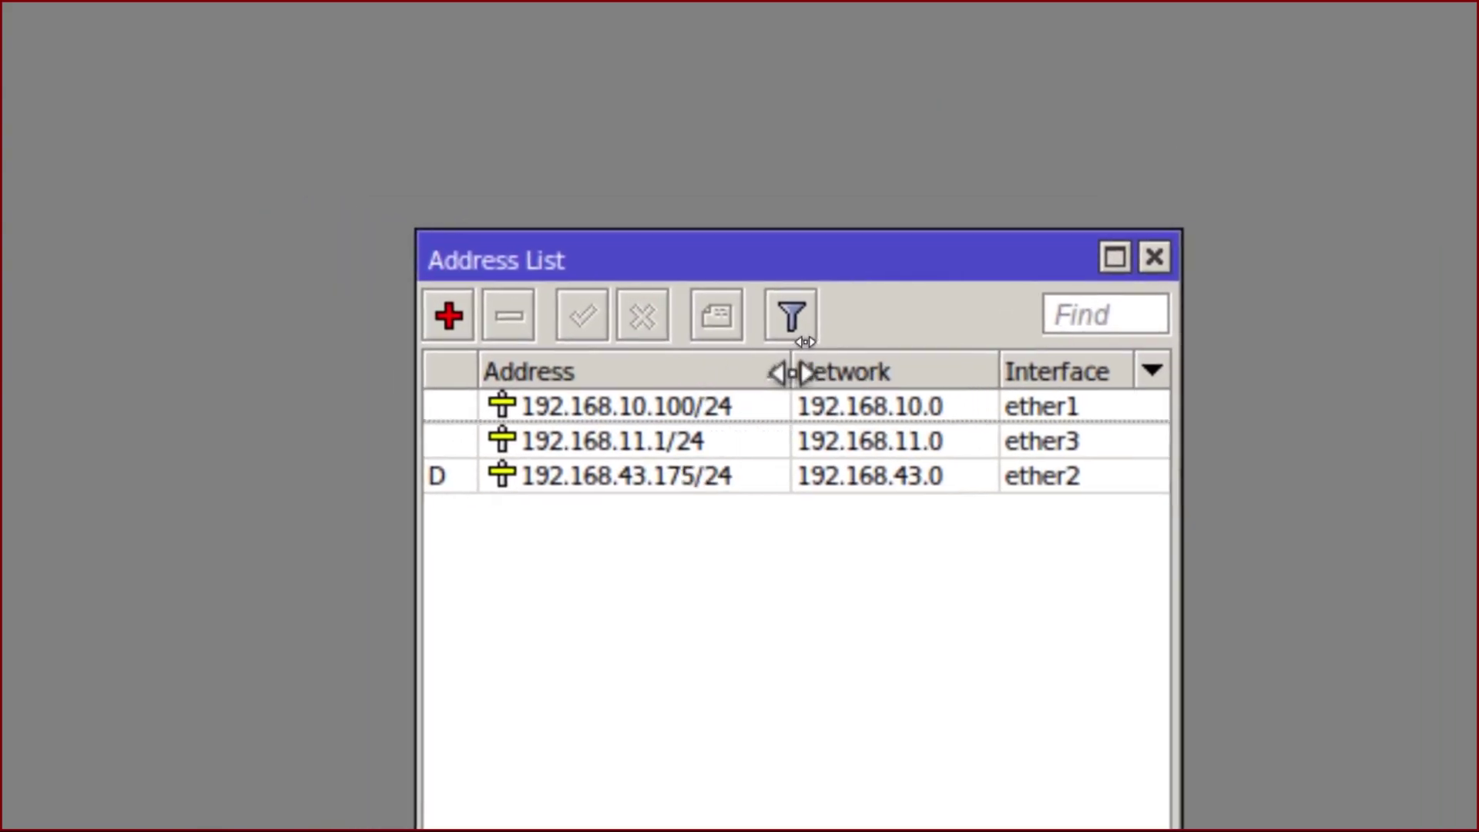
click(774, 443)
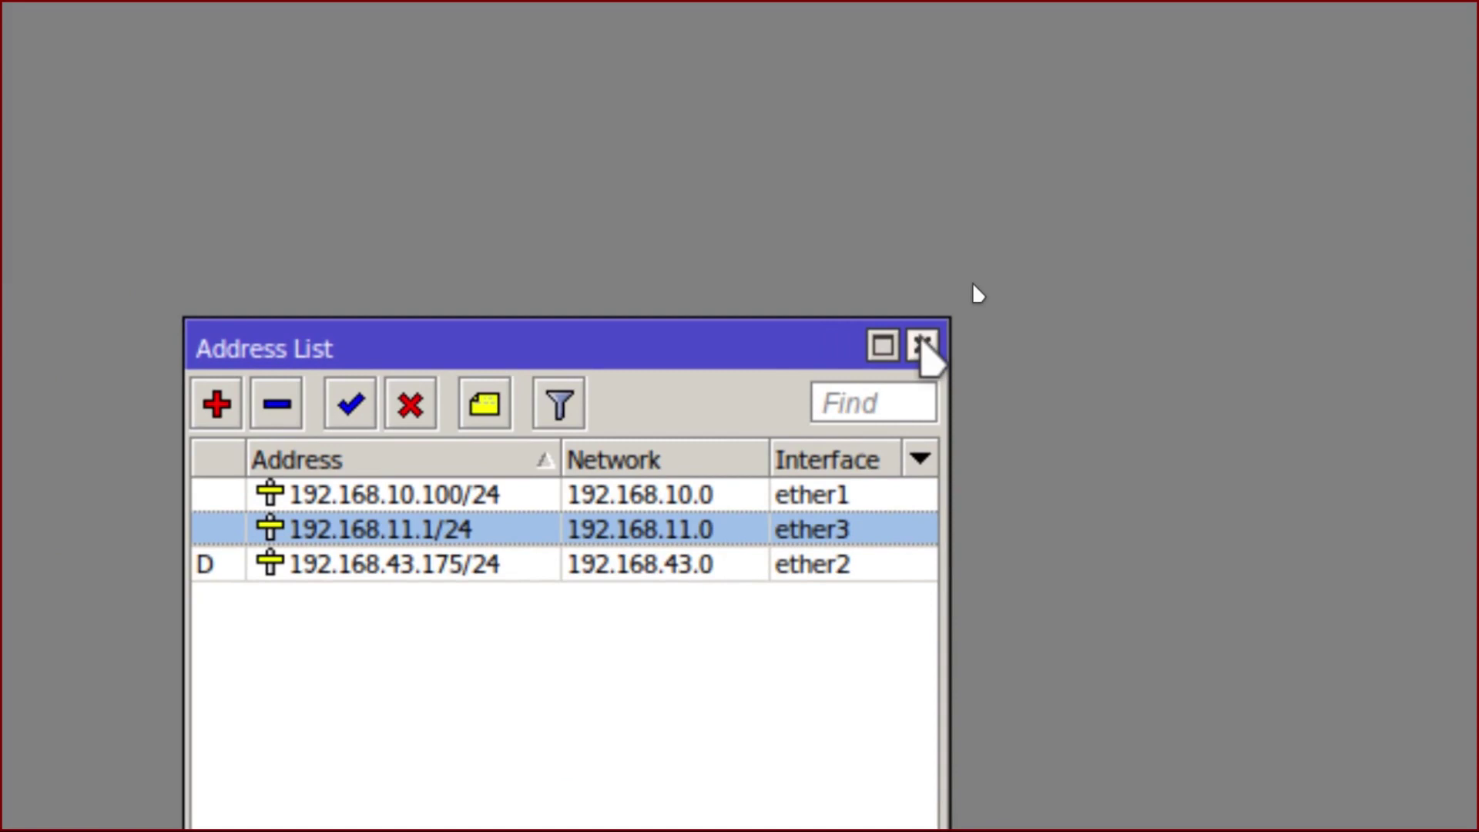
click(923, 346)
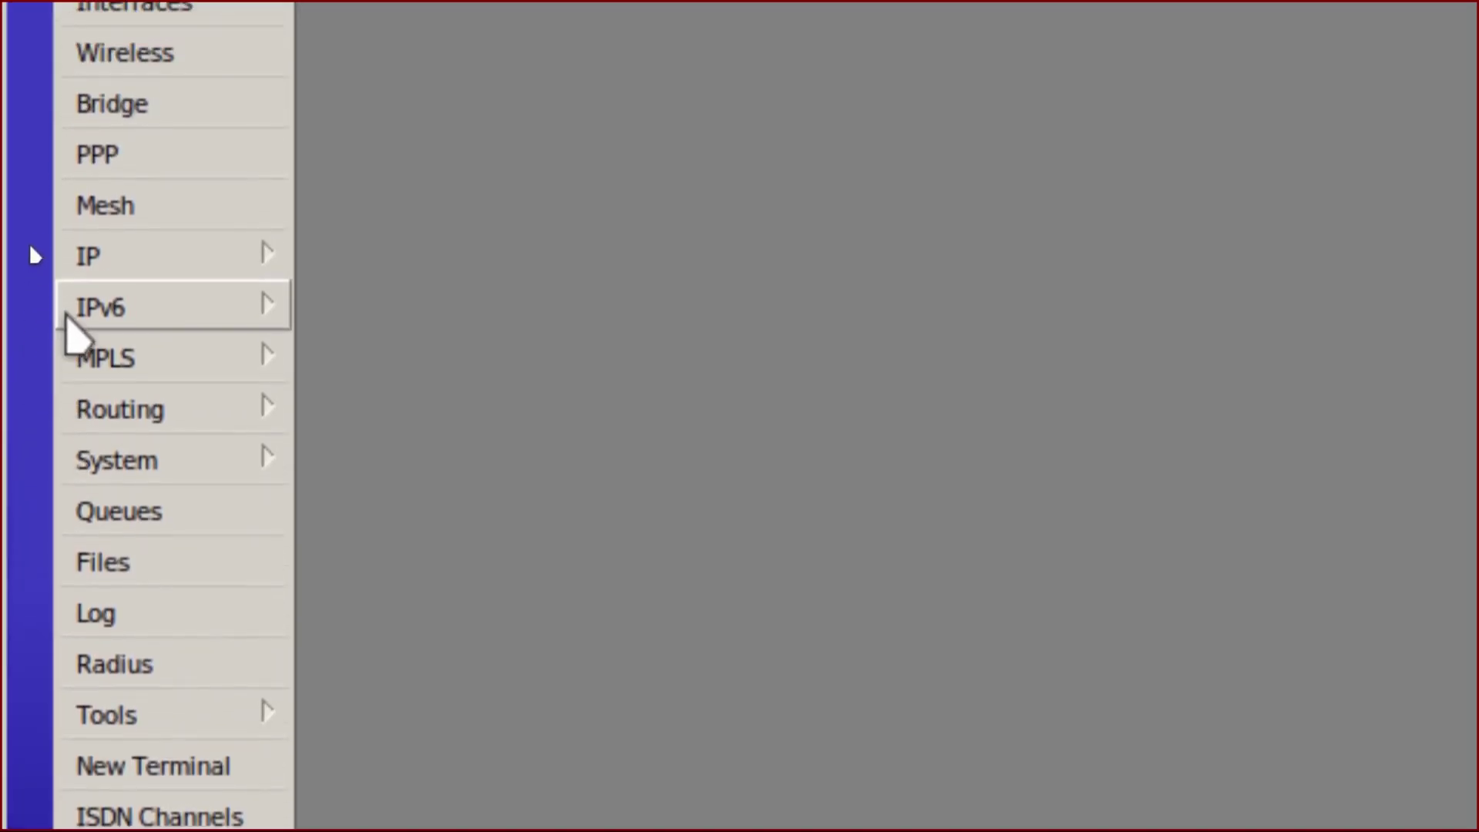
Set up a DHCP server on interface ether3 with the DHCP Setup wizard, accepting the suggested values on its remaining pages.
click(232, 185)
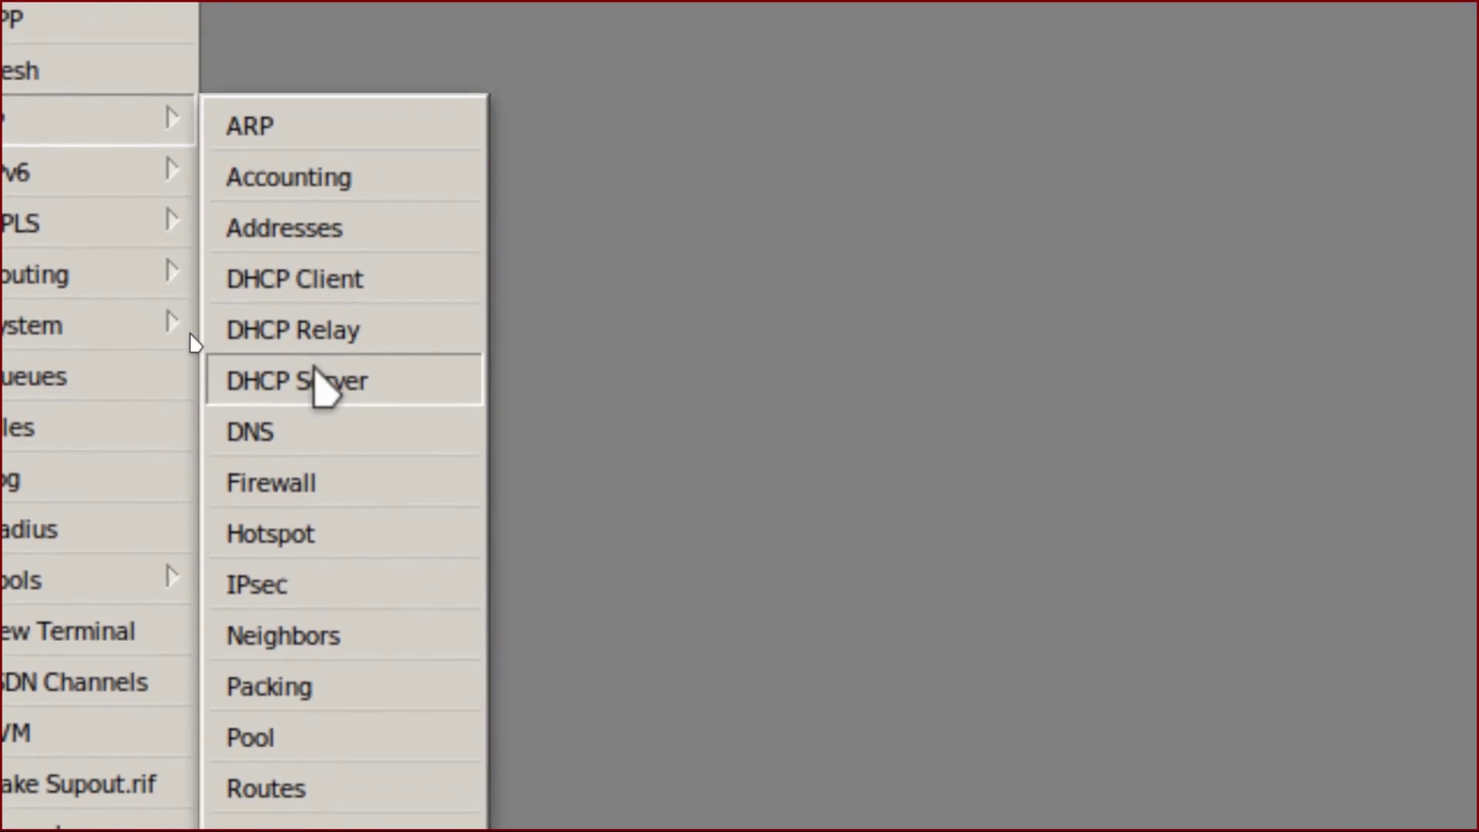
click(317, 380)
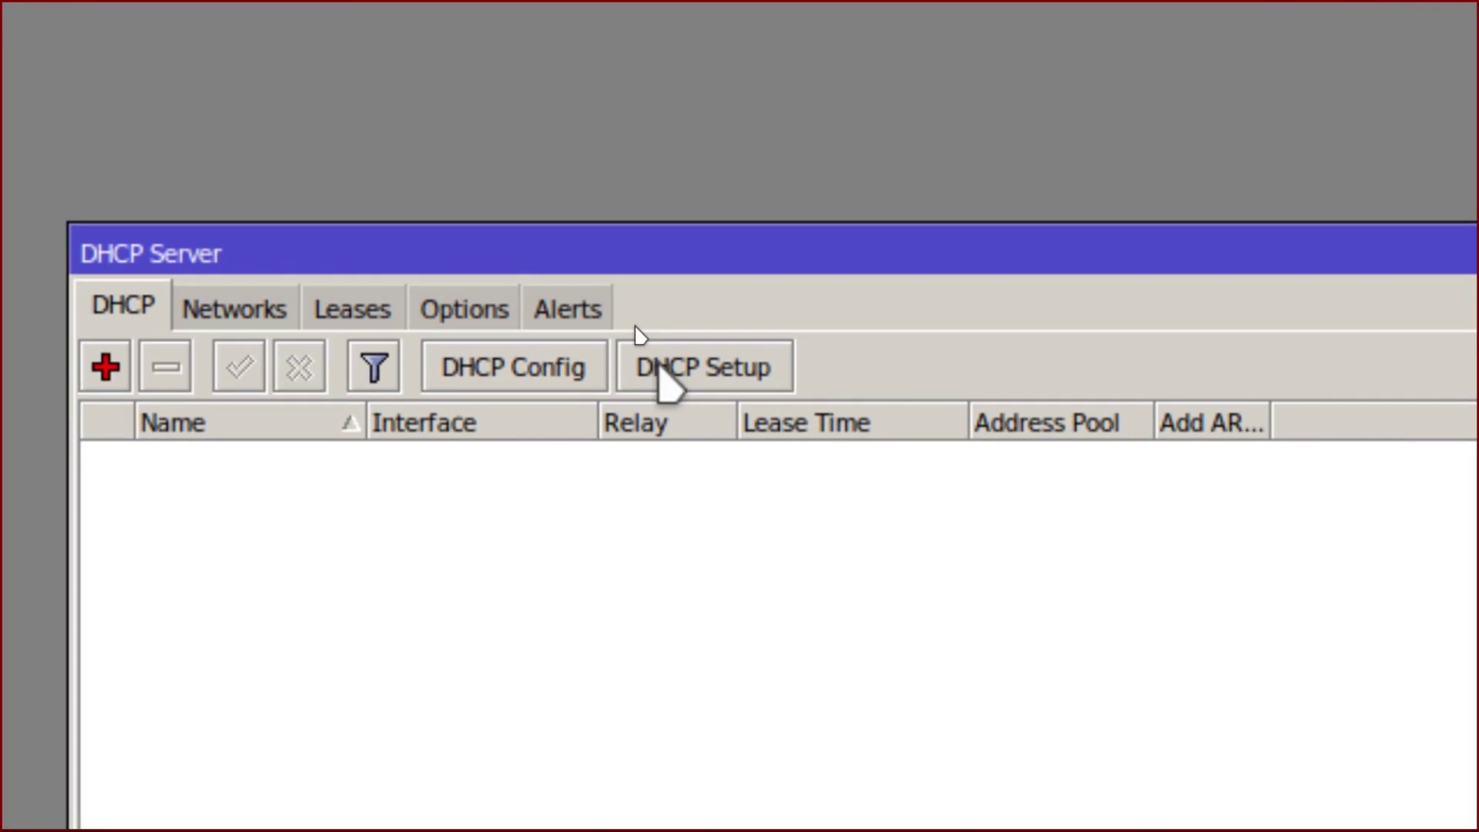
click(658, 368)
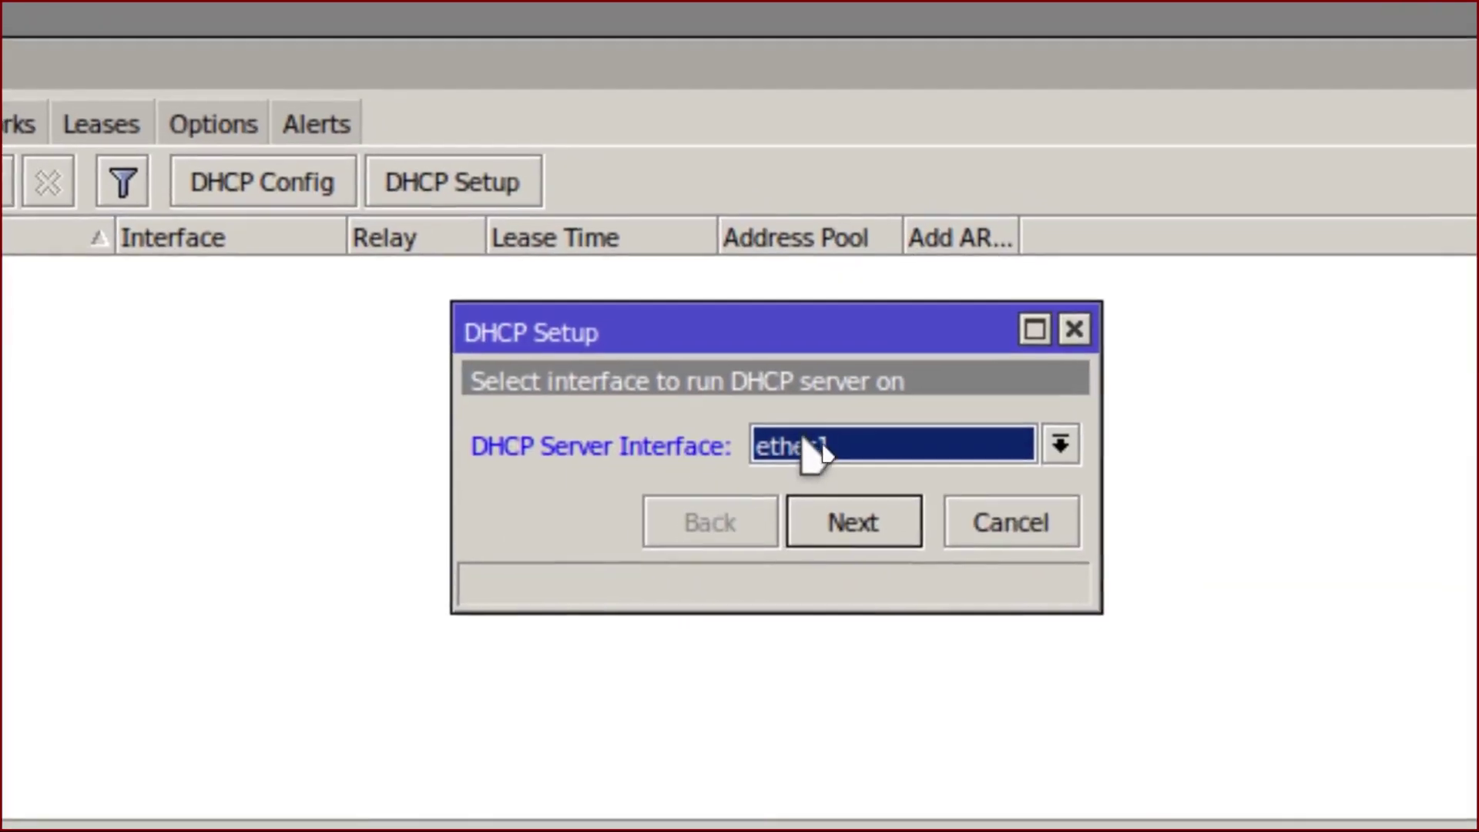
click(1066, 631)
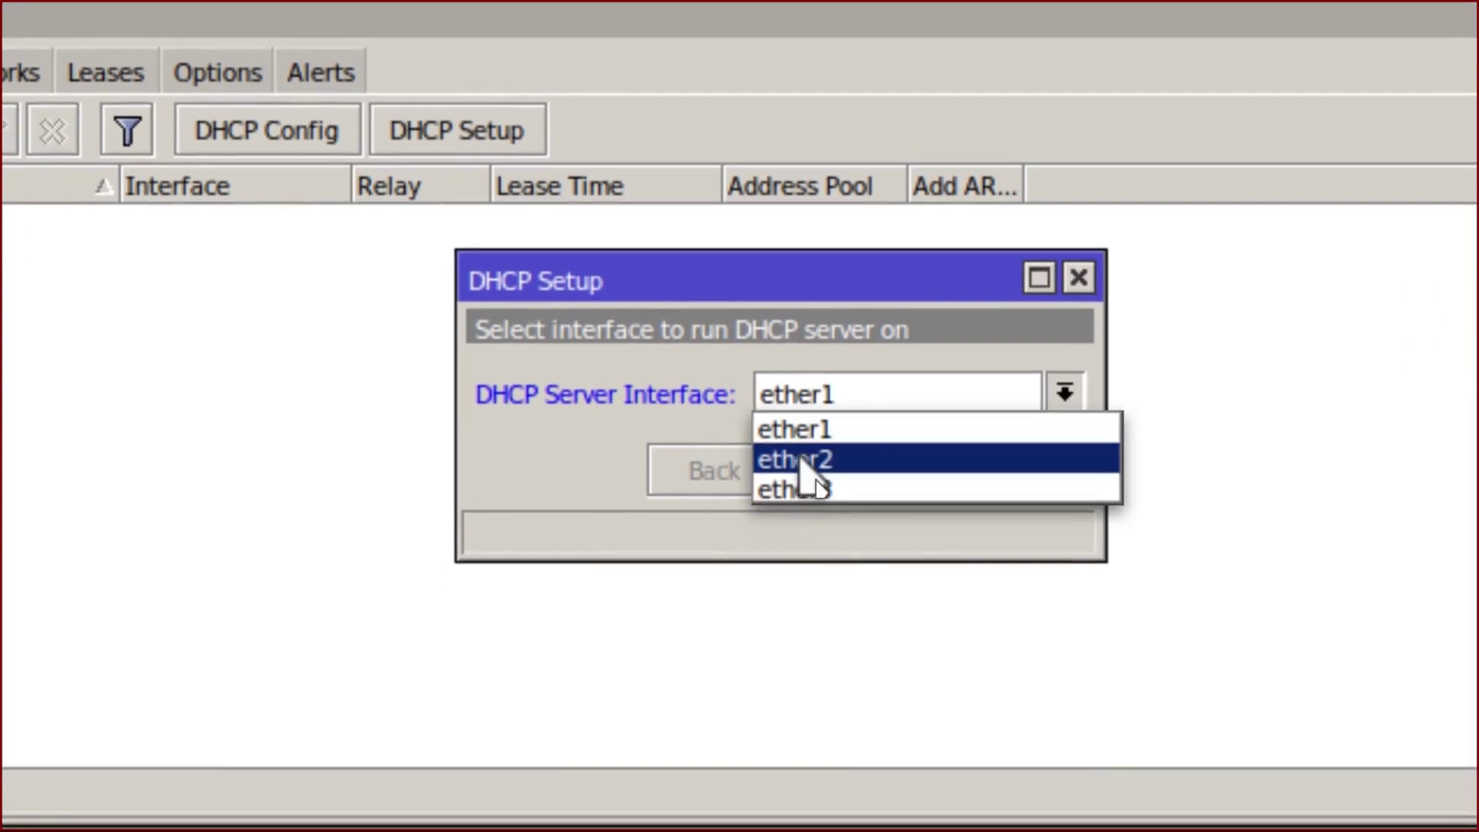
click(803, 467)
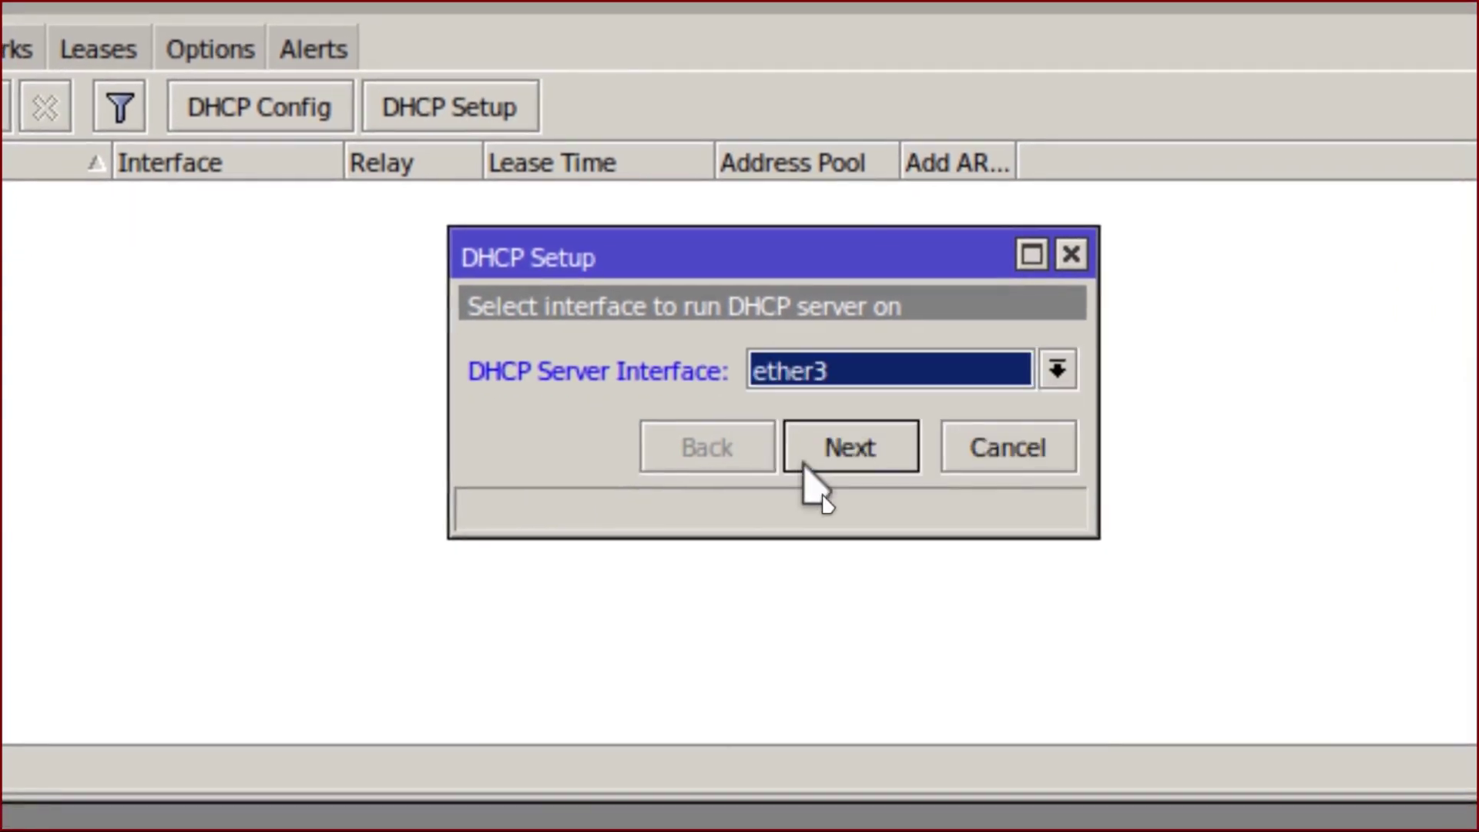
click(891, 448)
click(891, 448)
click(835, 458)
click(836, 458)
click(835, 458)
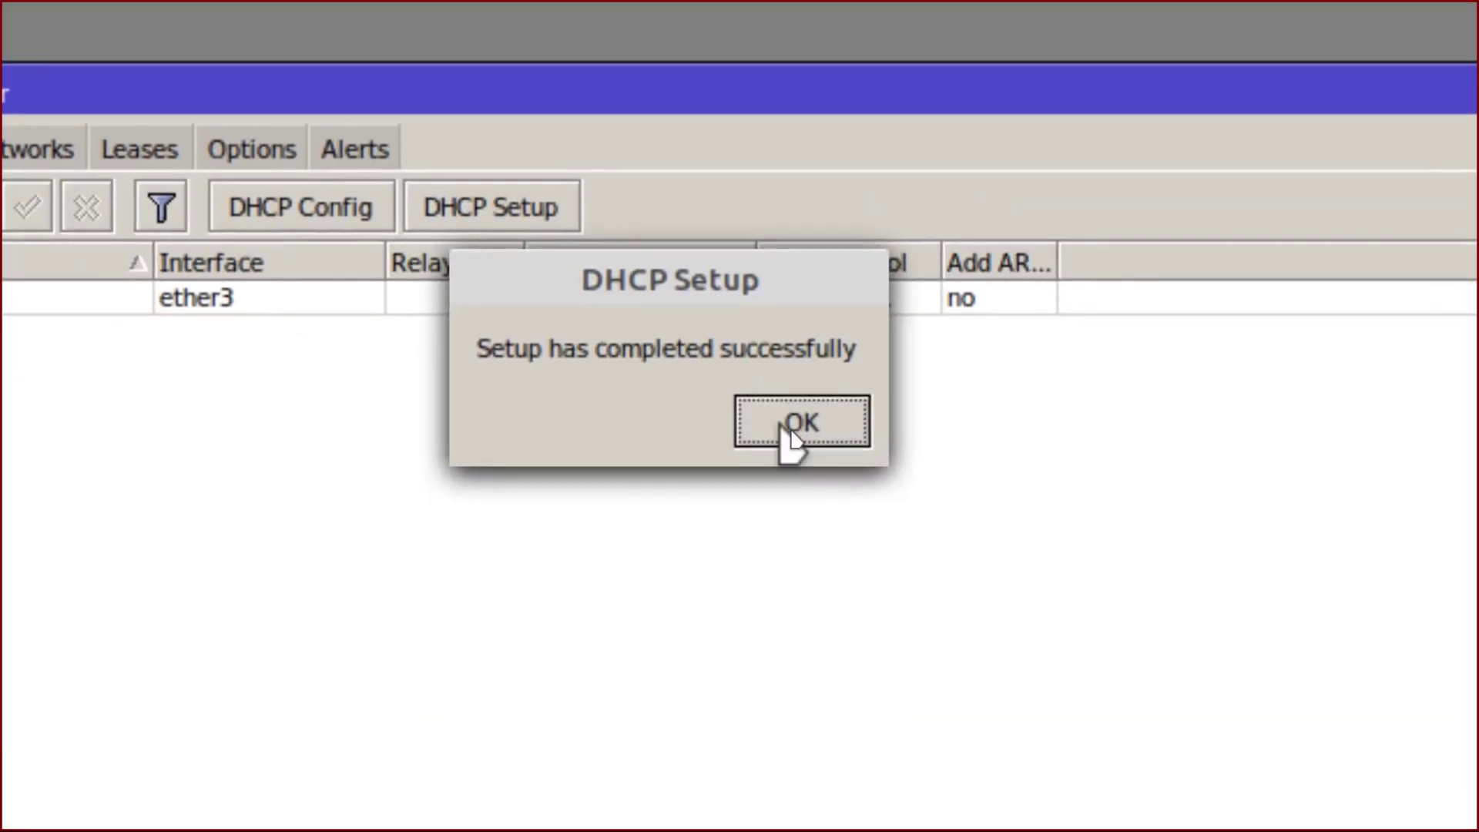
click(800, 470)
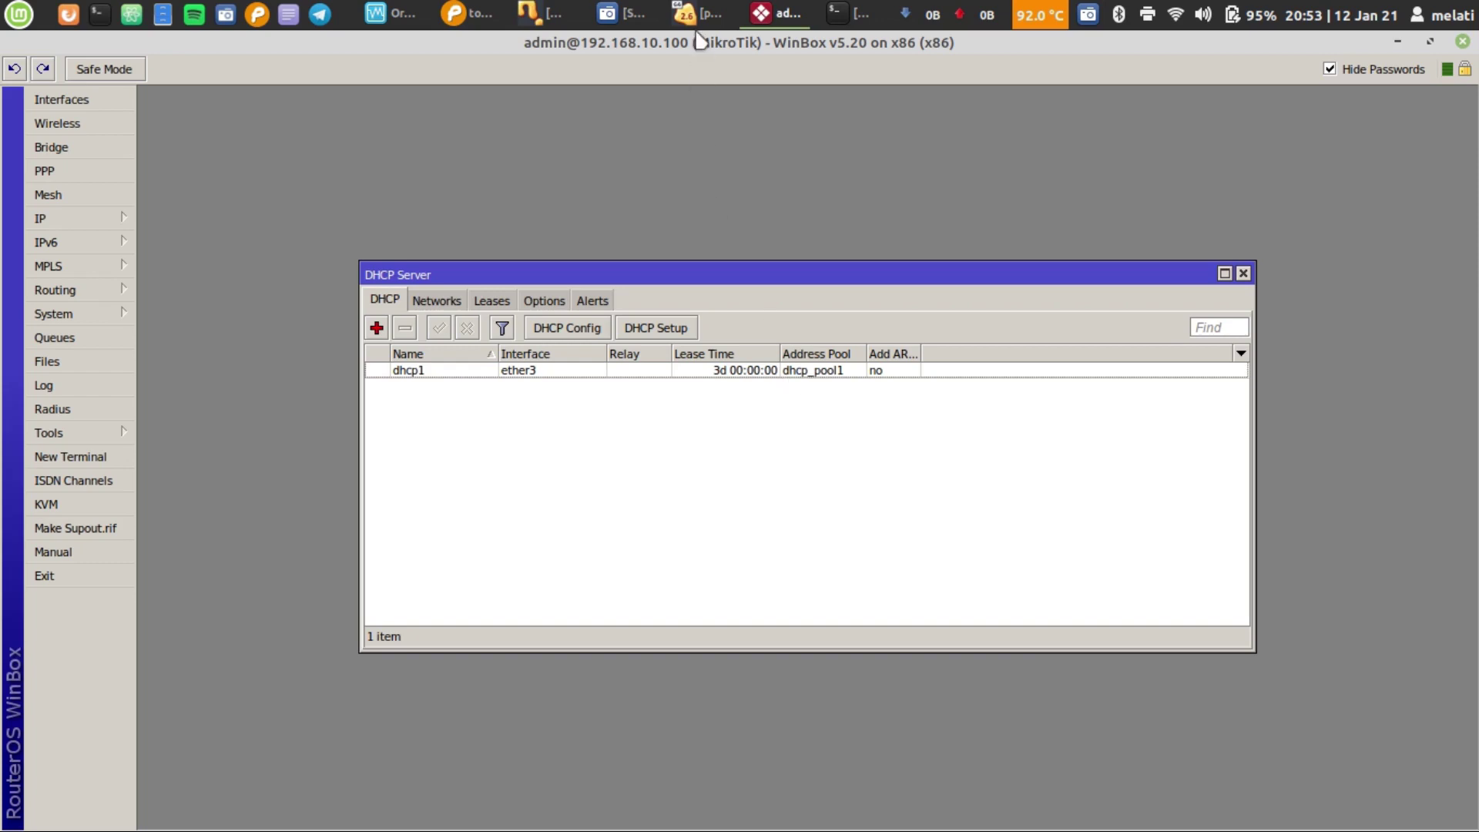
Review the list of configuration tasks in Pencil and switch to the puppy linux virtual machine.
click(468, 14)
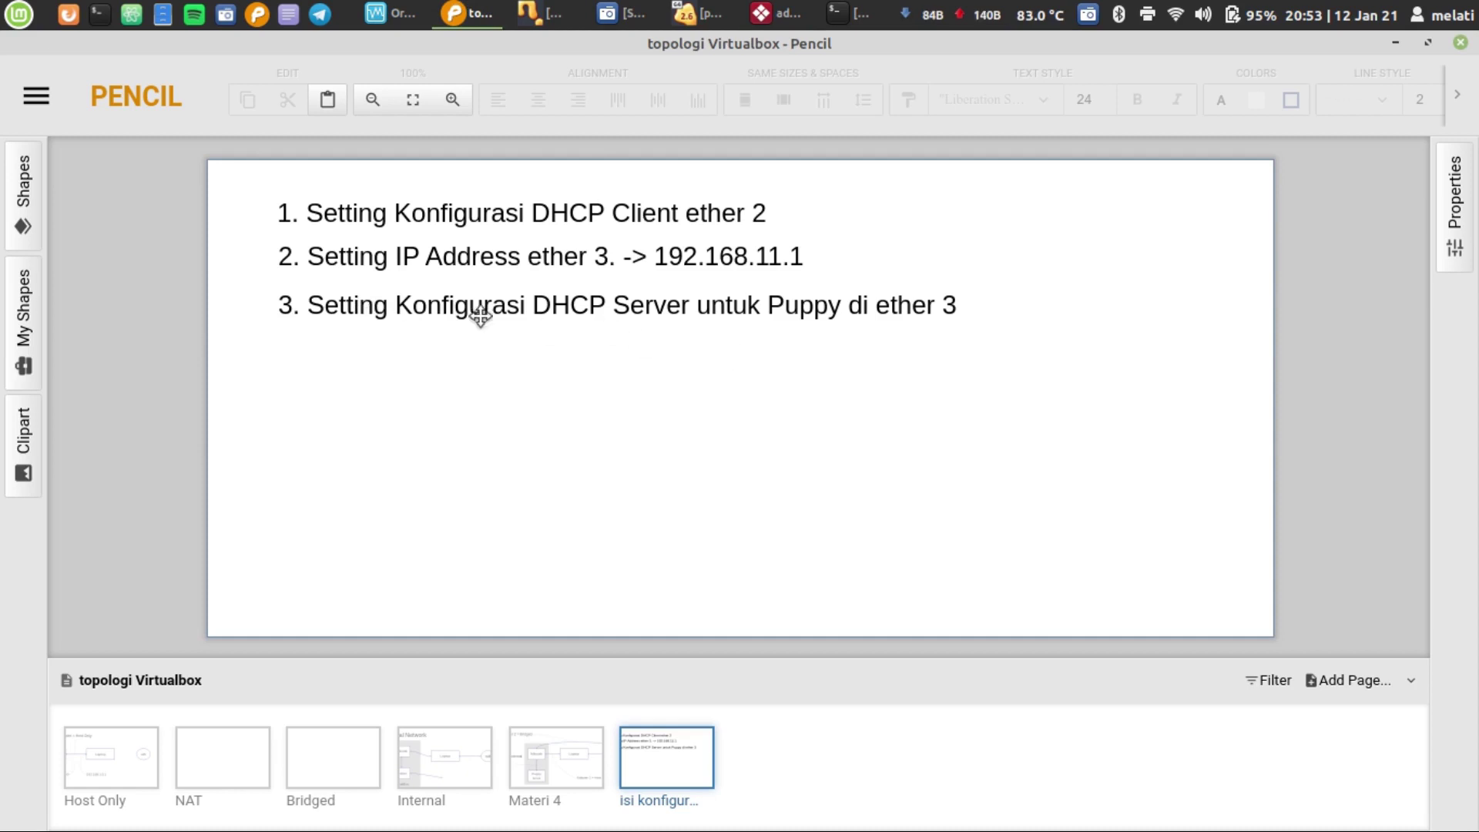
click(704, 14)
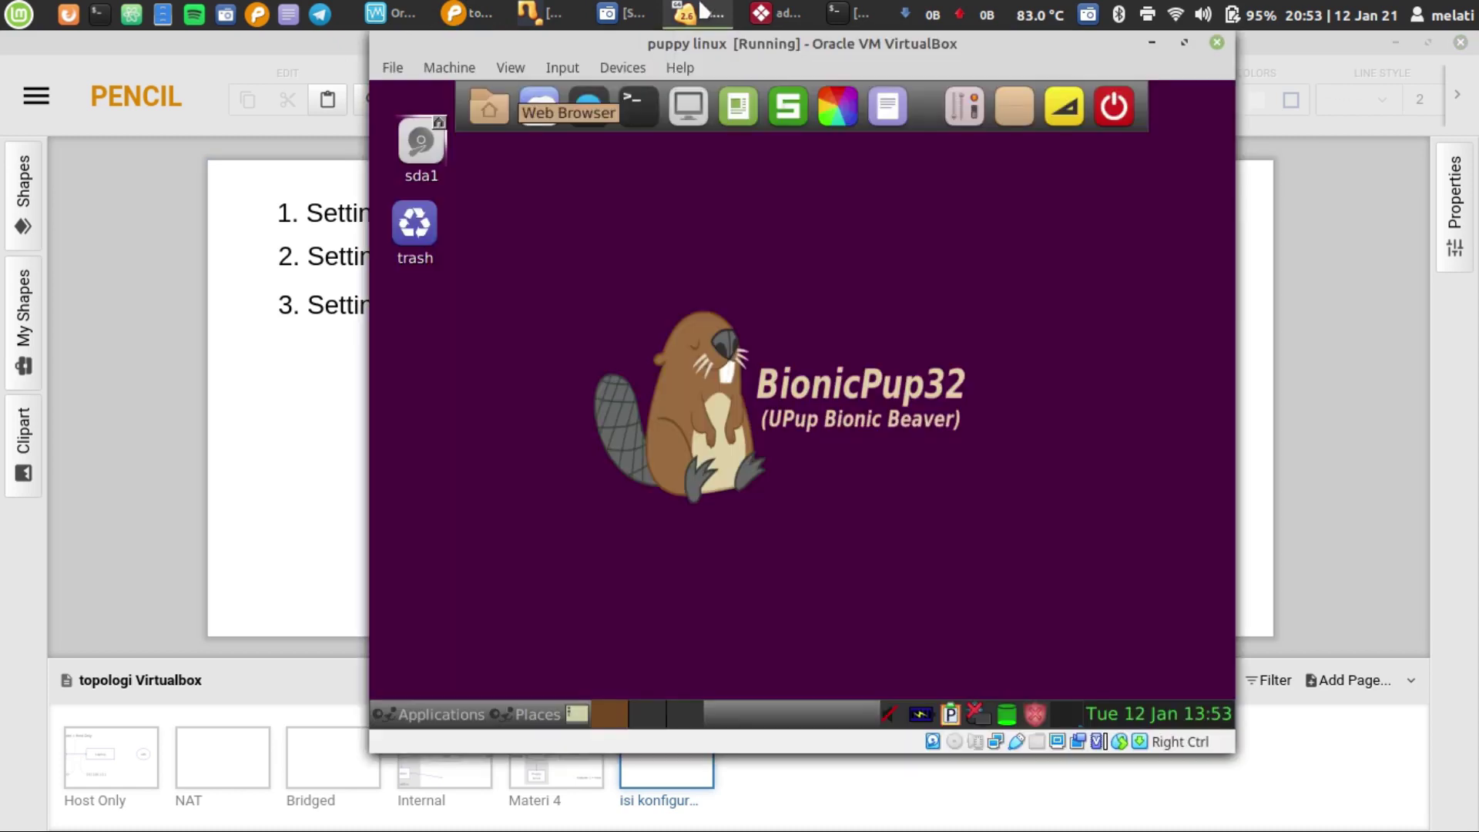
Look through Puppy's Internet Connection Wizard and its wired or wireless LAN tools, and close it without changing anything.
click(975, 712)
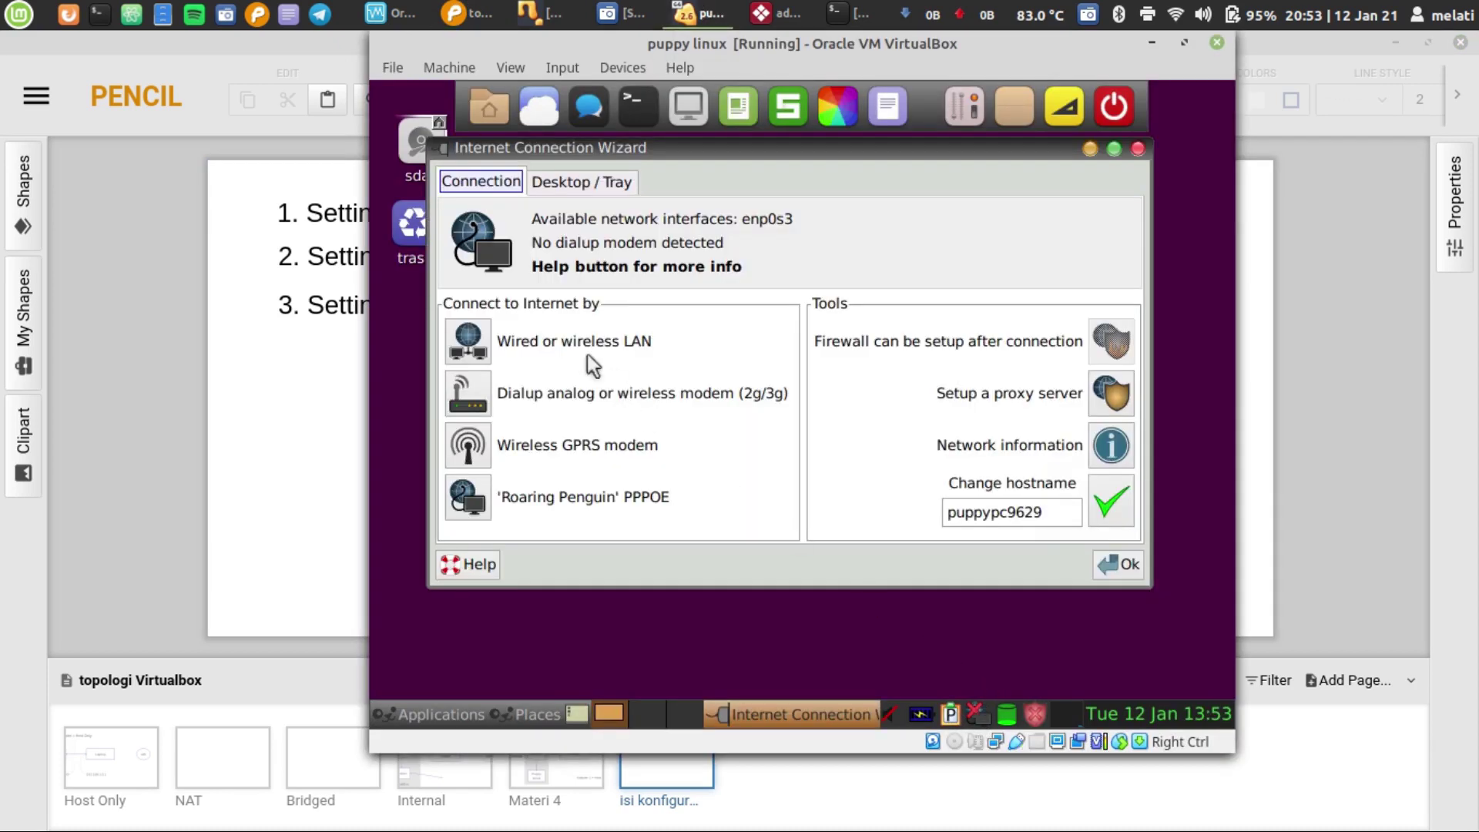
click(1137, 150)
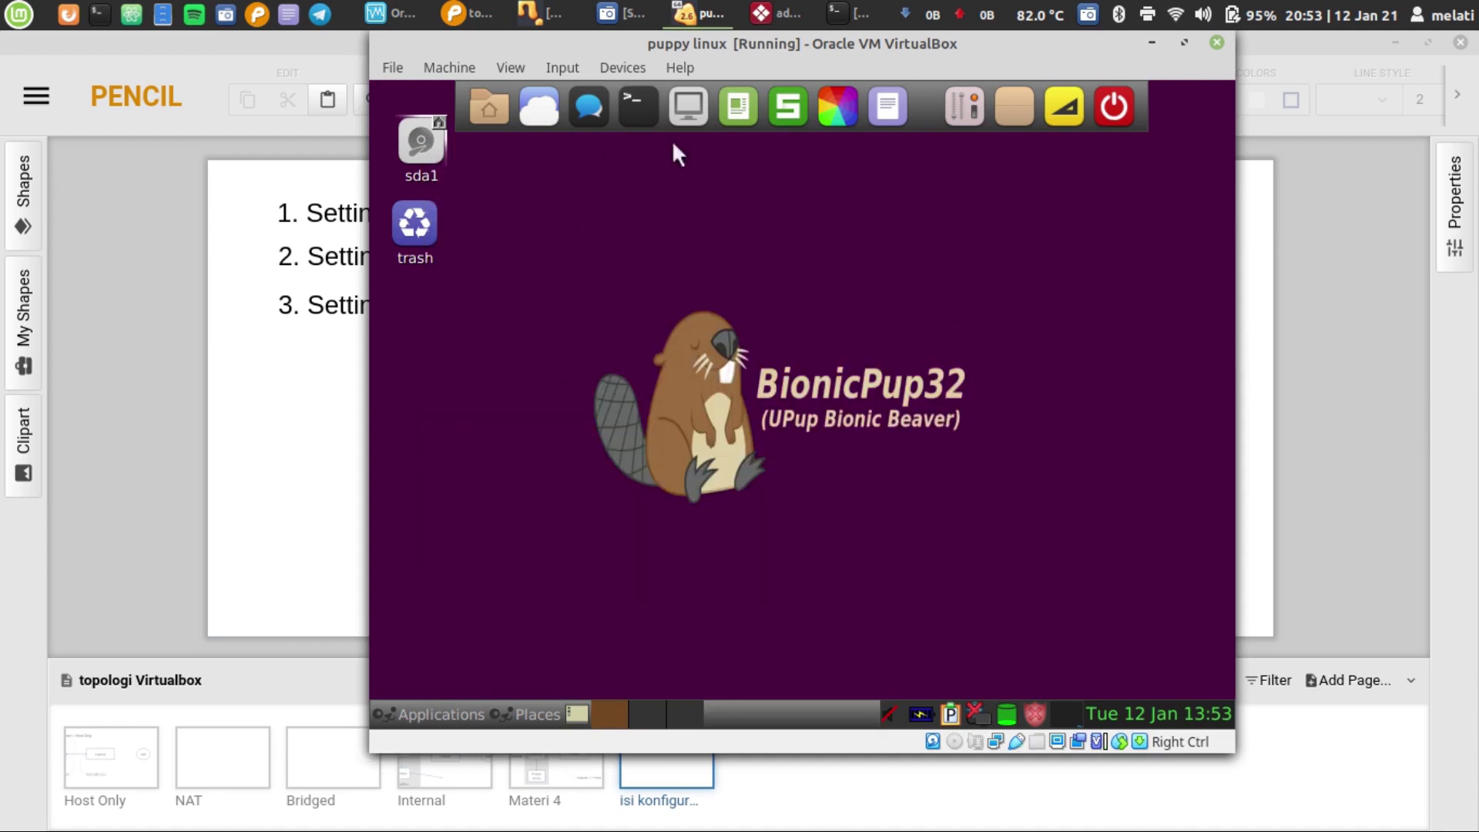
click(976, 714)
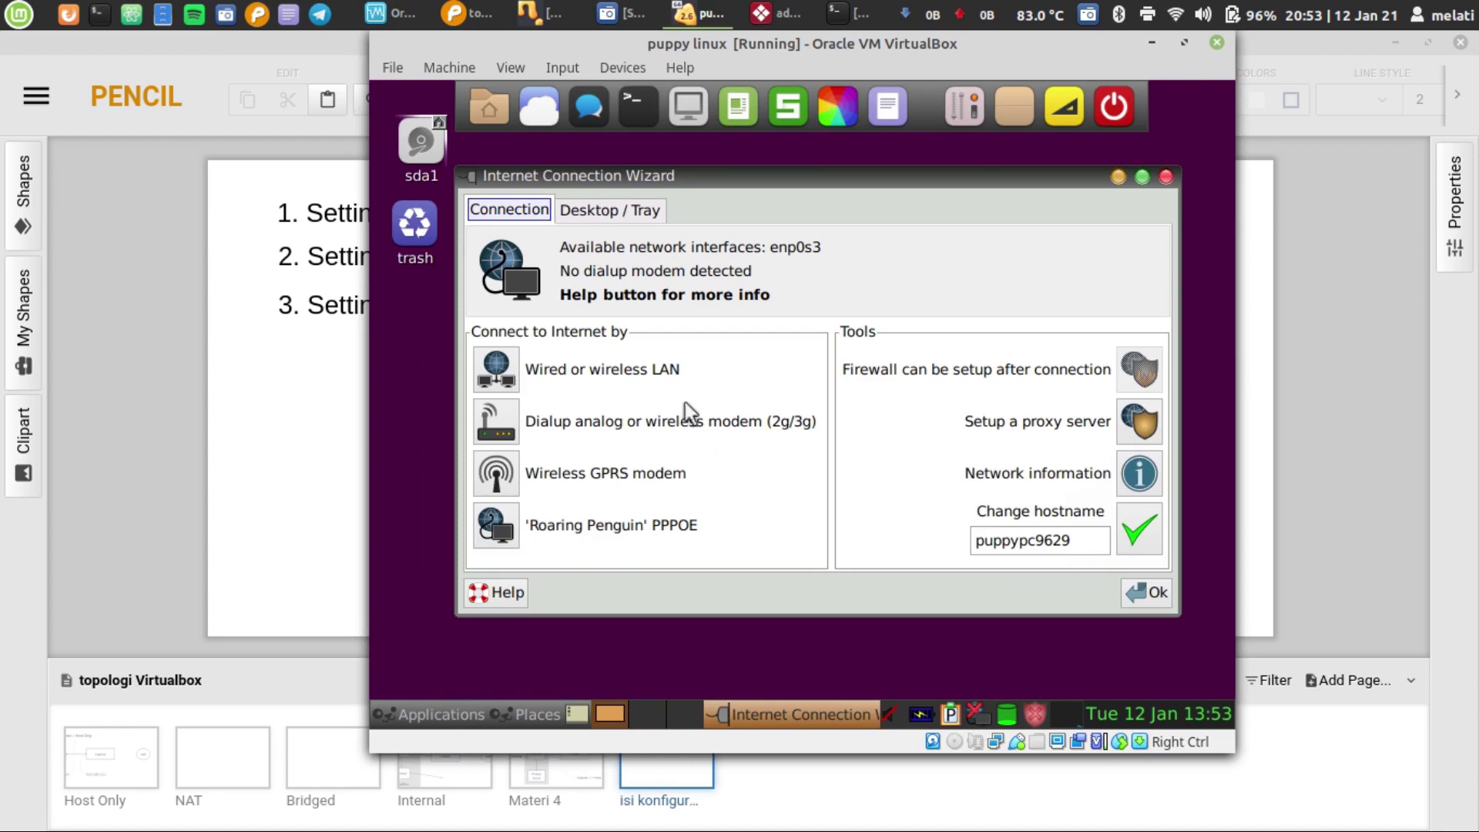
click(605, 210)
click(509, 212)
click(493, 373)
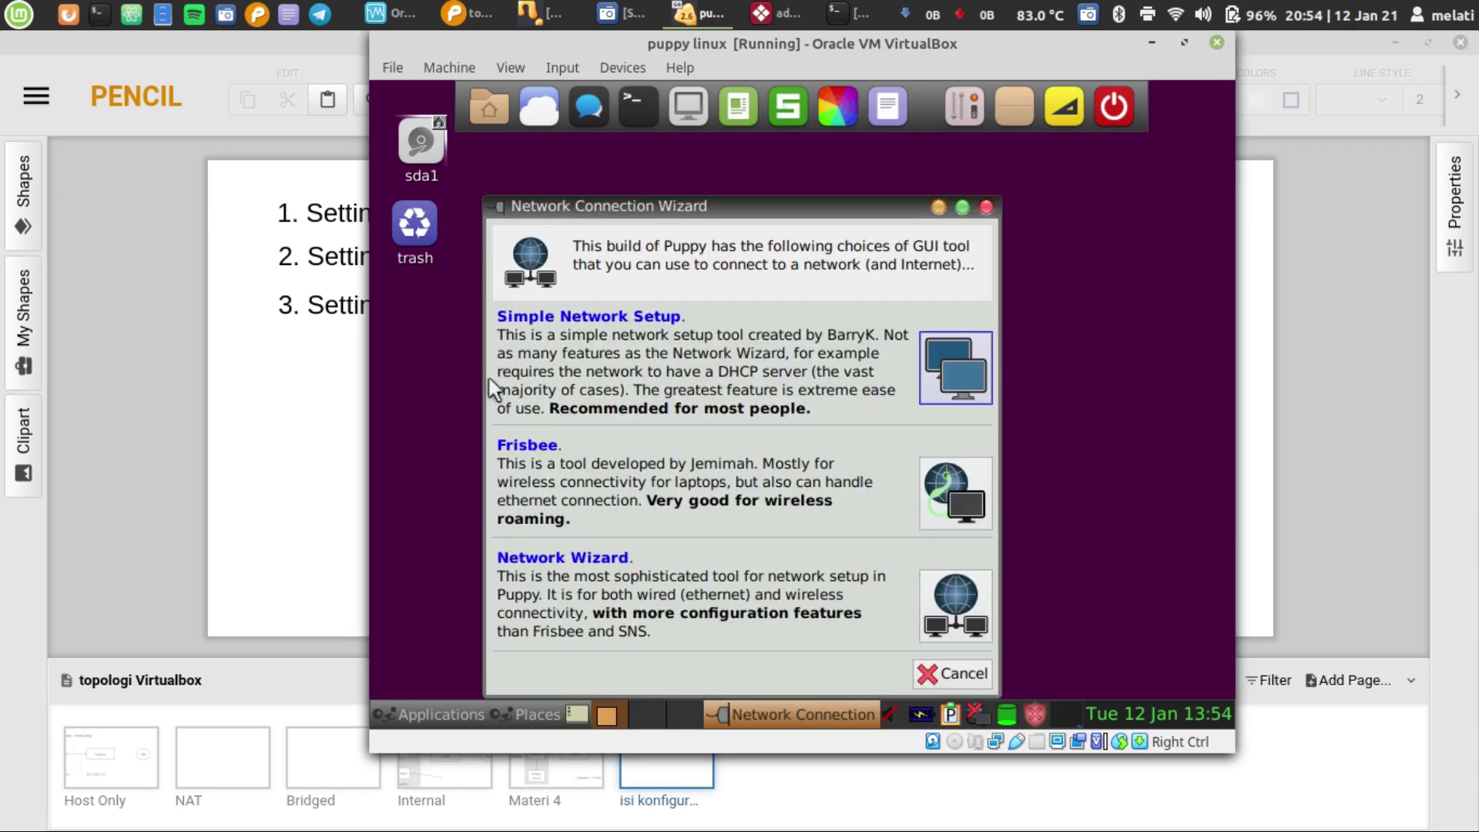
click(986, 206)
Check Puppy Linux's network interfaces with ip a in a terminal, highlight the enp0s3 details, and close the terminal.
click(636, 123)
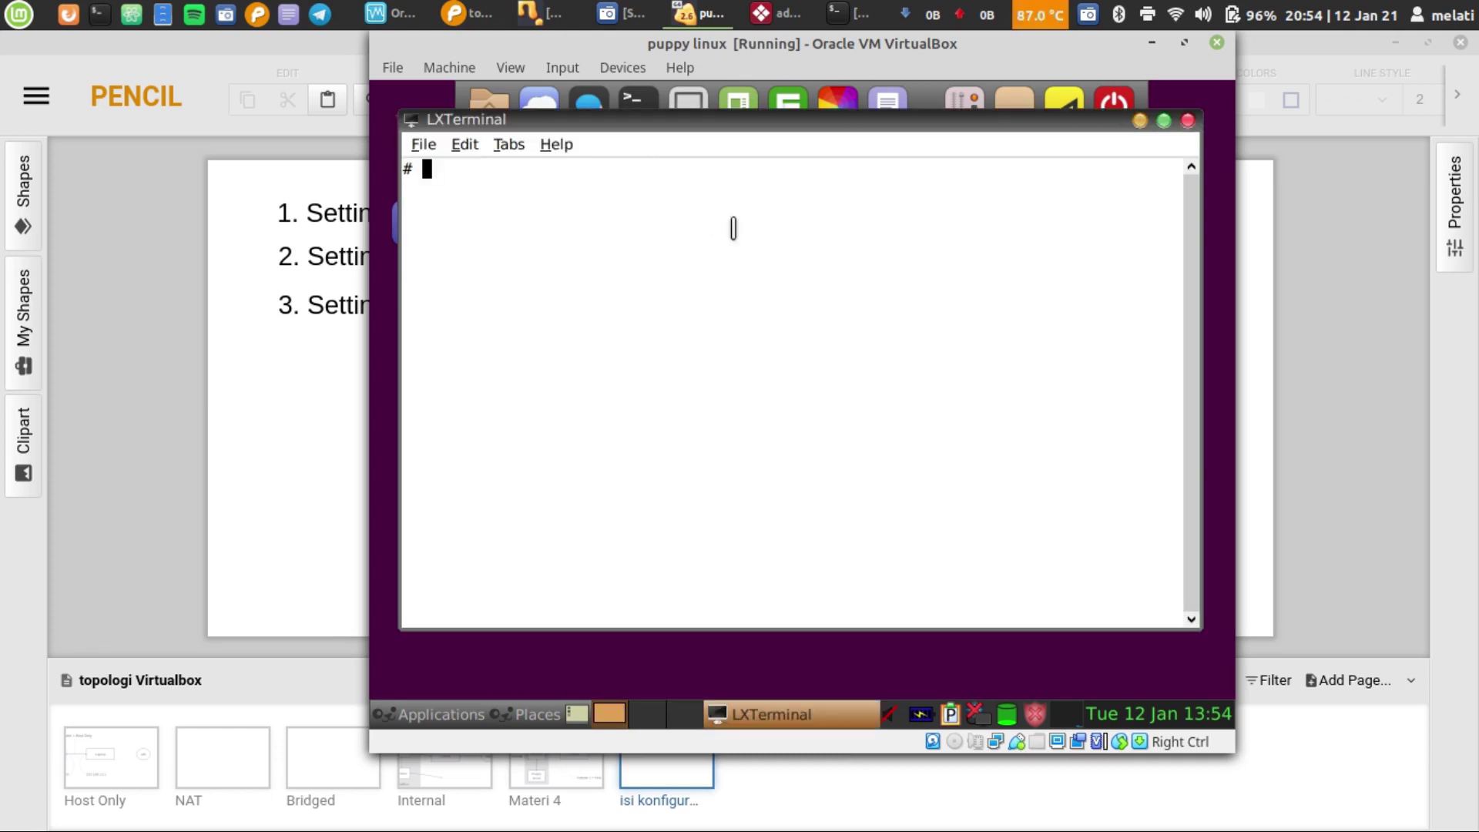
text(ip a)
key(Return)
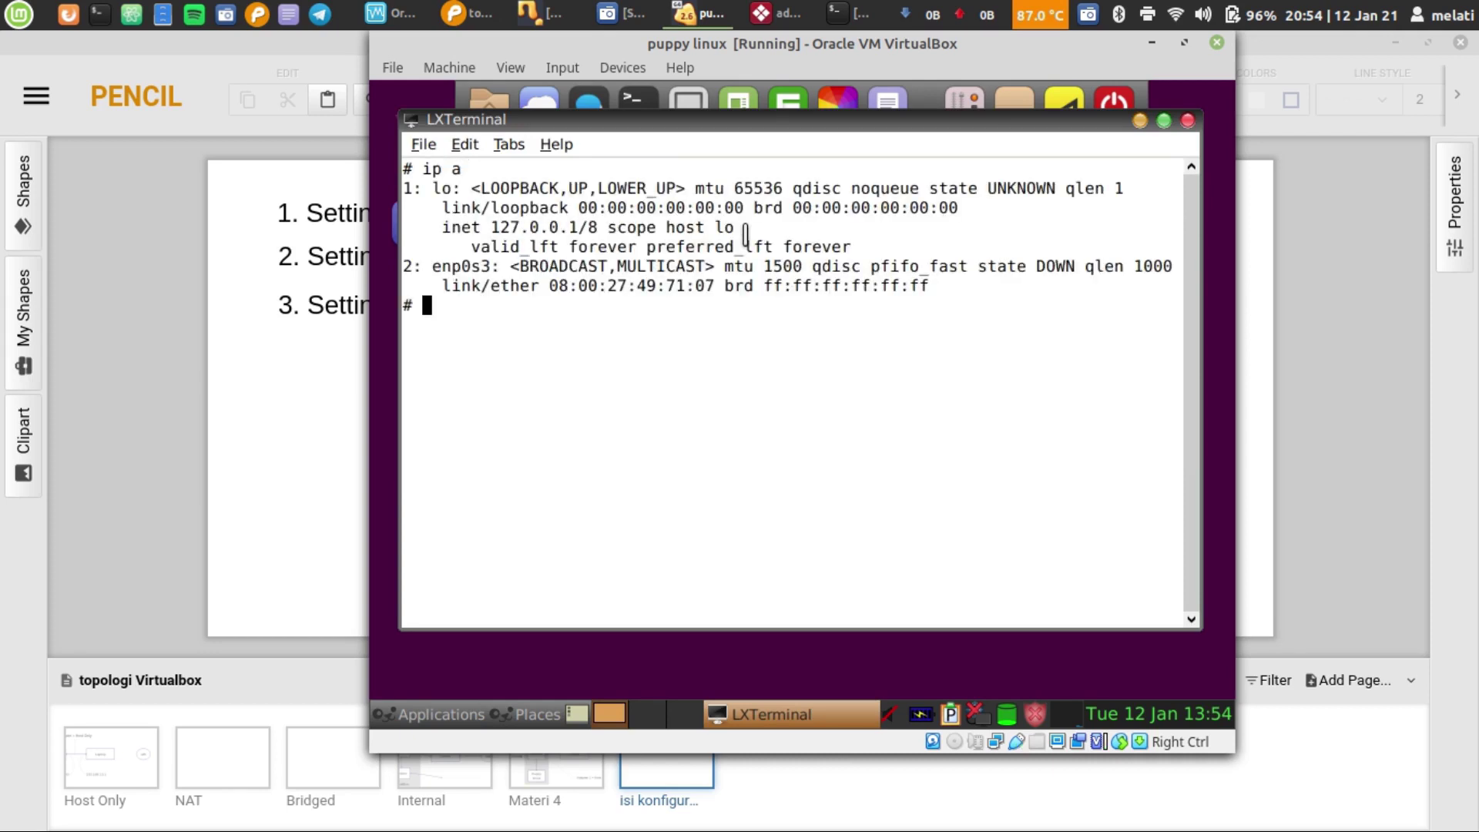
triple_click(660, 285)
click(660, 285)
click(1188, 121)
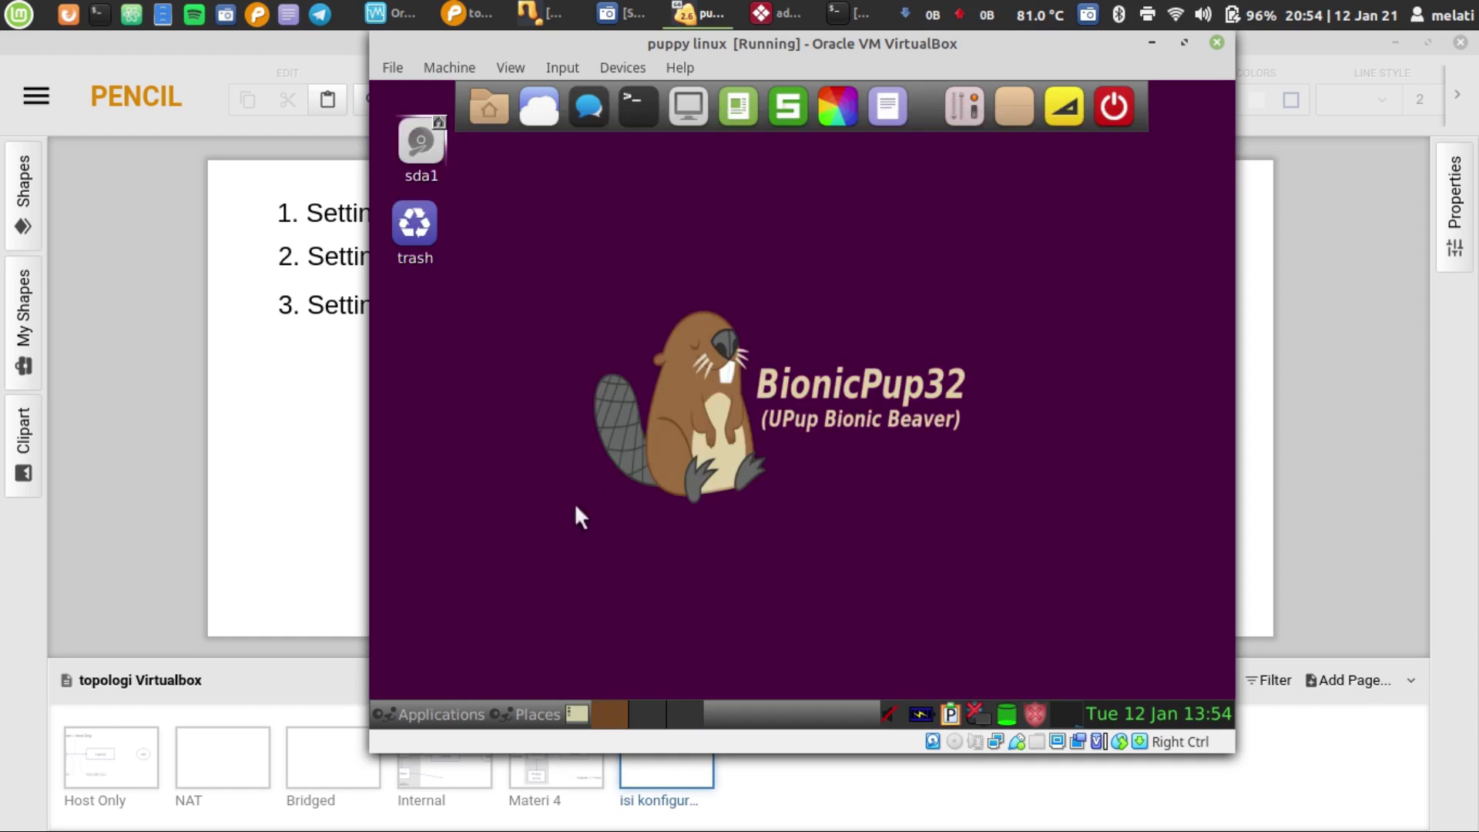
Reboot the Puppy Linux system from its log-out dialog.
click(410, 710)
click(432, 668)
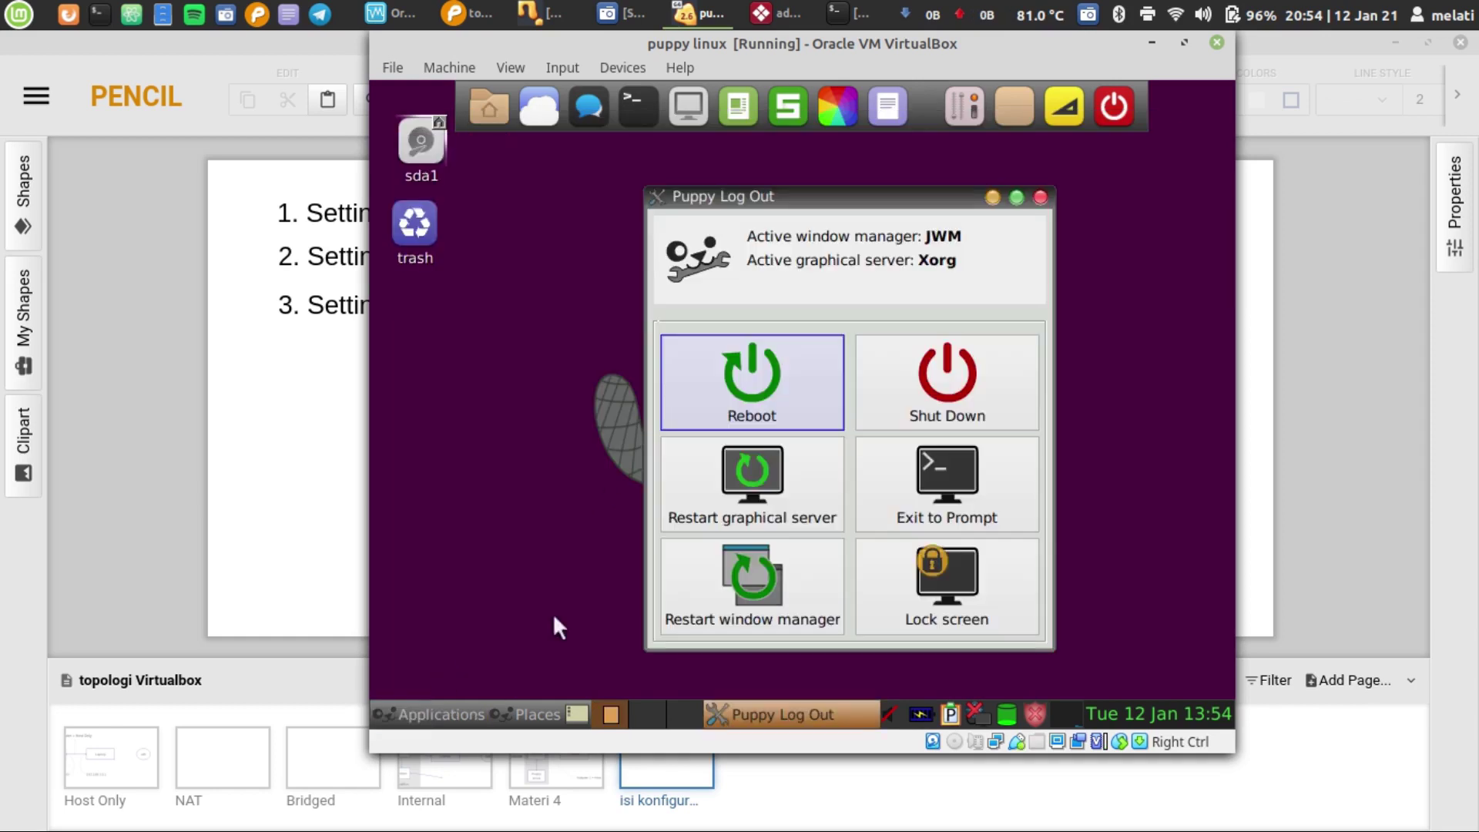
click(768, 364)
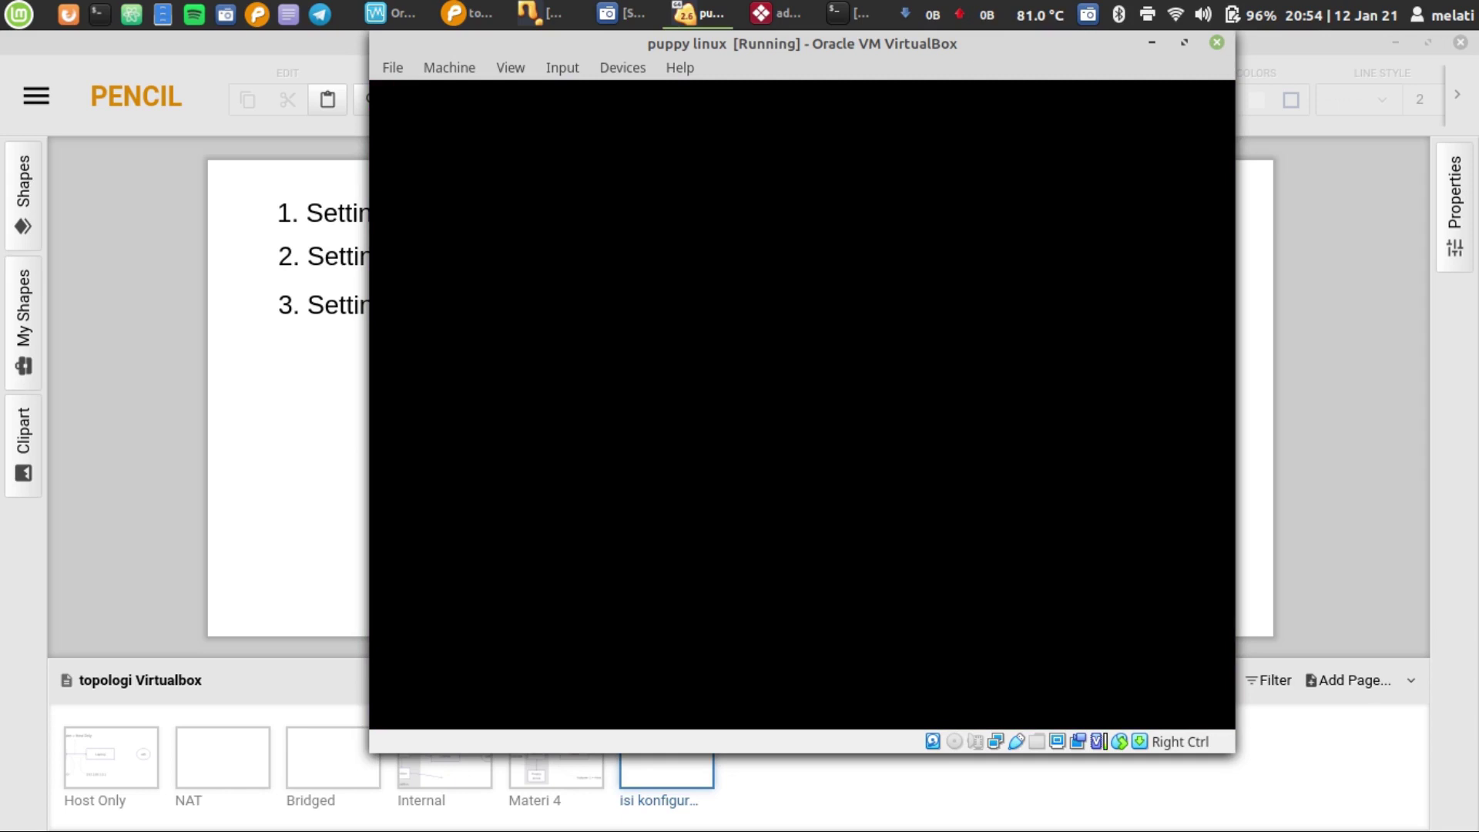
Return to the puppy linux machine's window, continue its startup to the desktop, and close the pmcputemp notice.
click(242, 536)
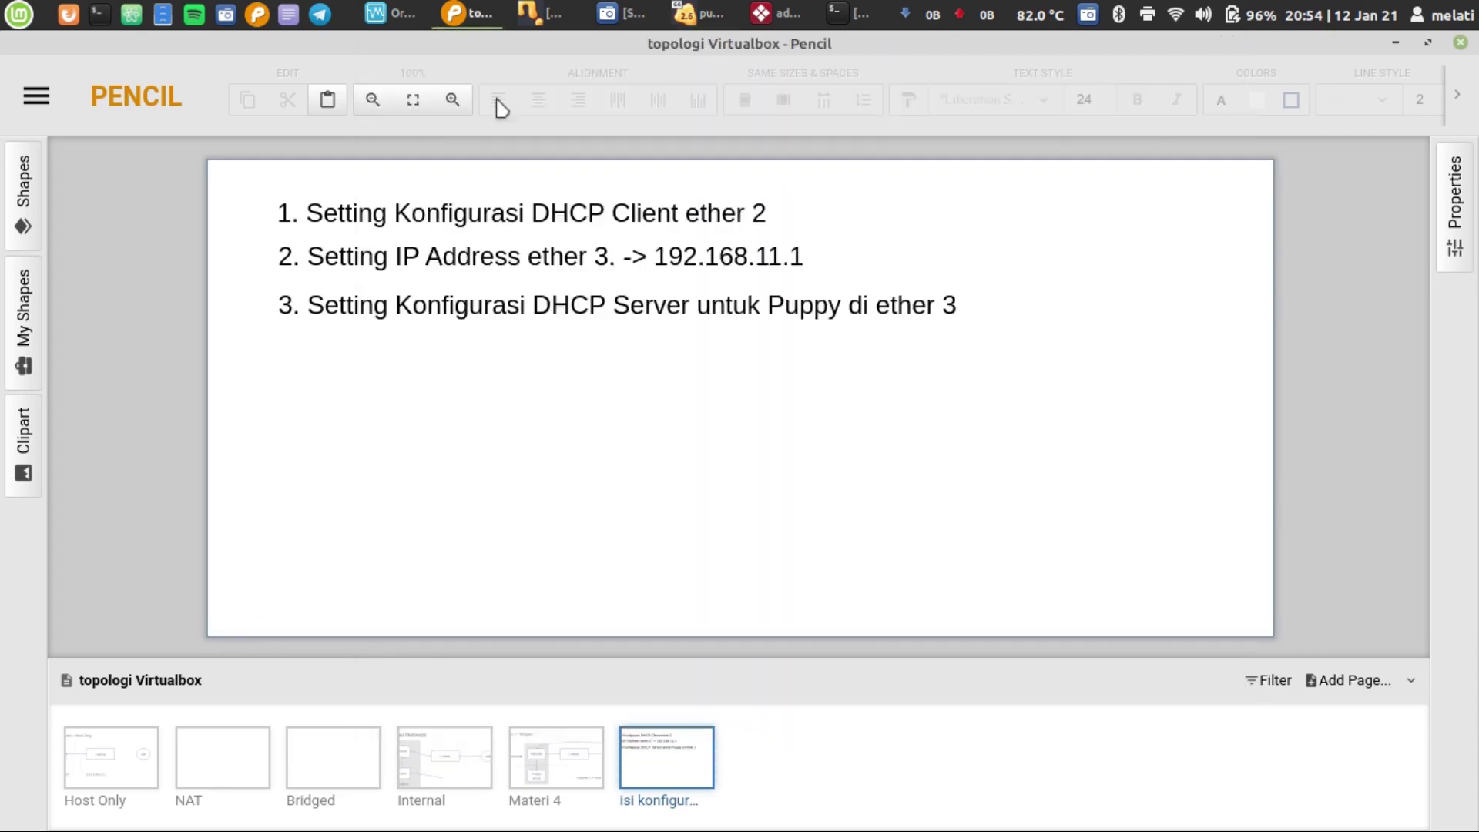
click(537, 11)
click(537, 11)
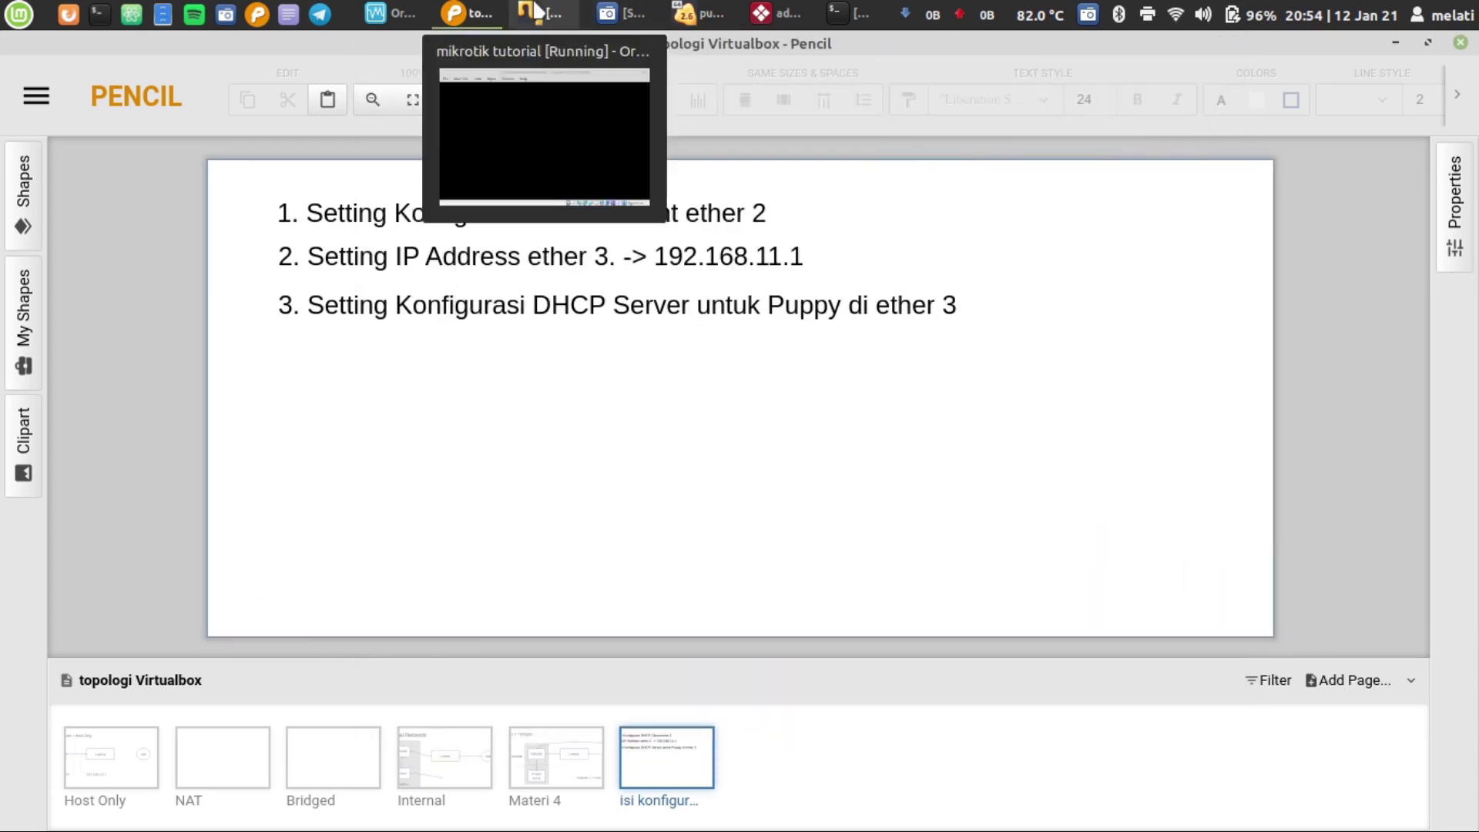
click(713, 11)
click(716, 12)
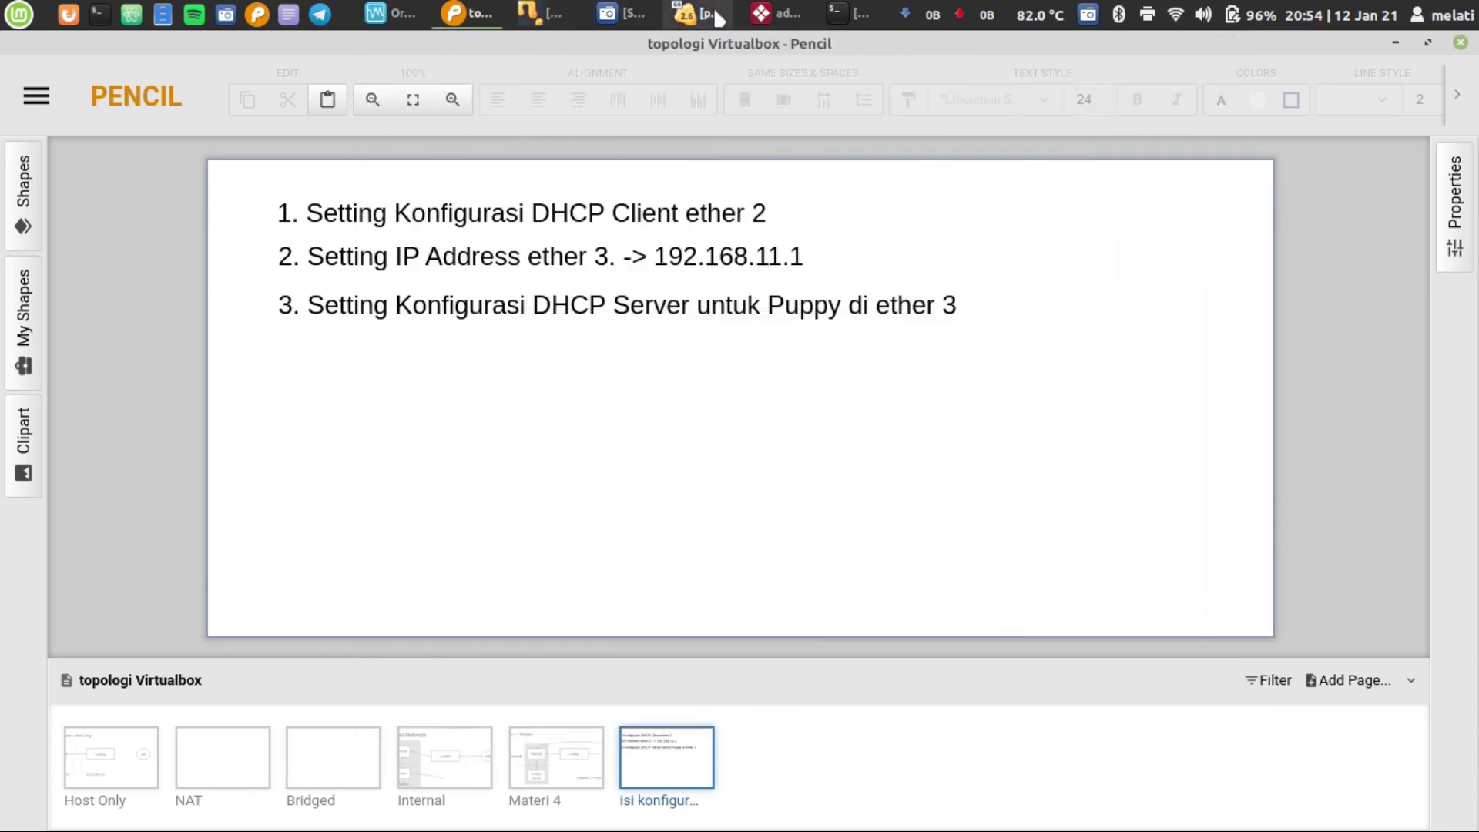
click(716, 12)
key(Return)
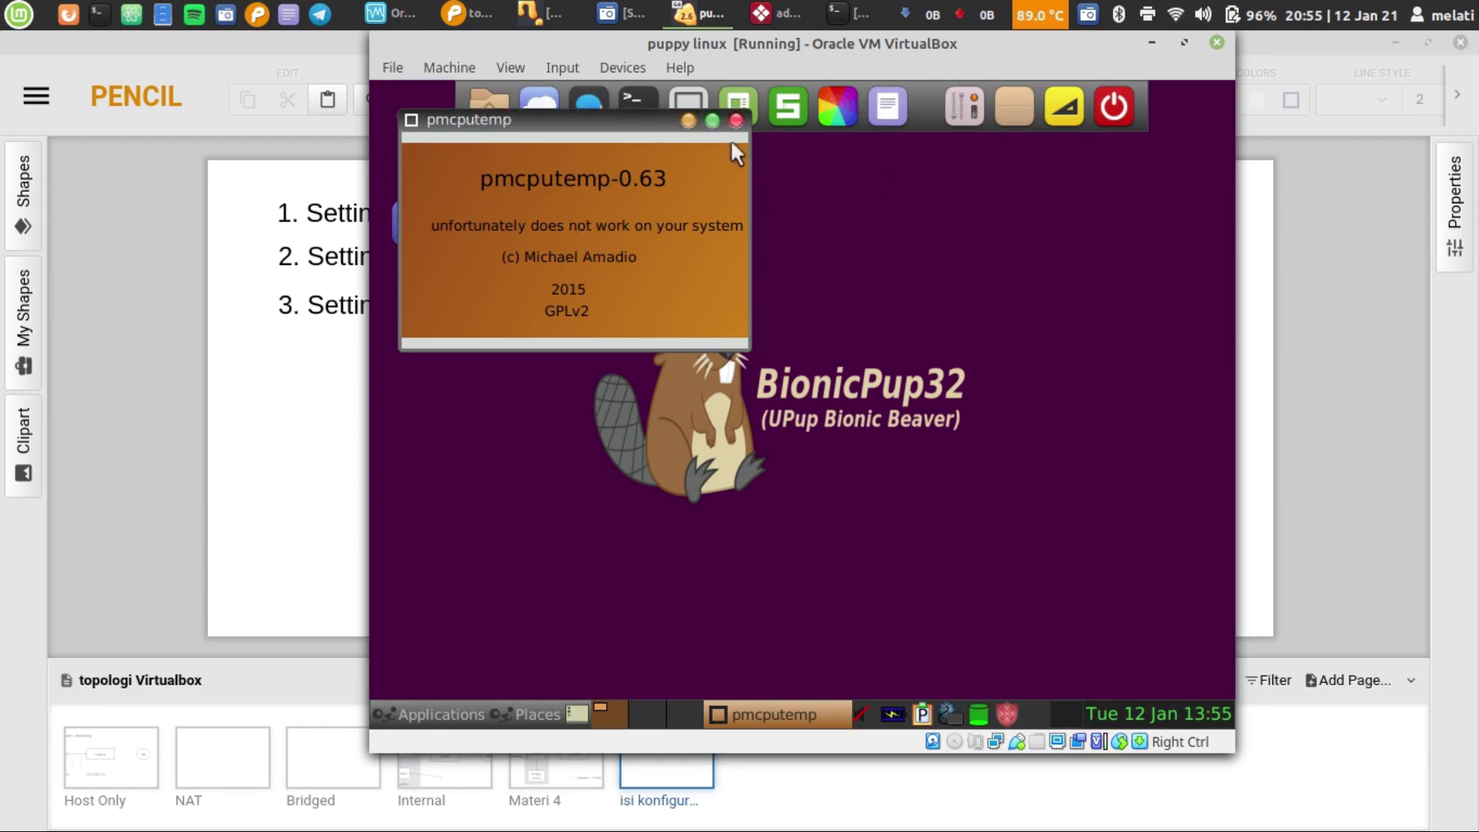
click(736, 120)
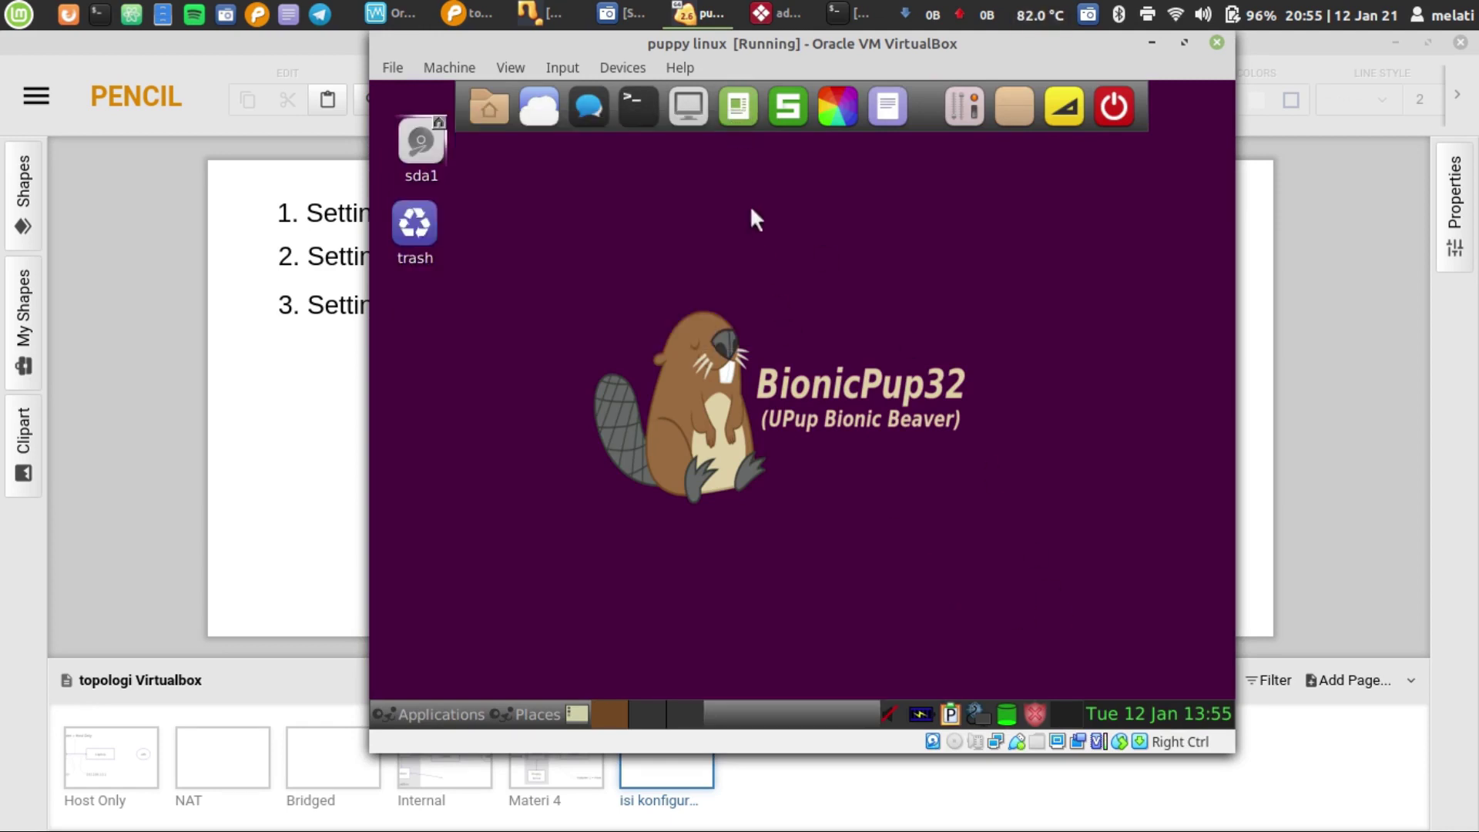
Run ip a in a new Puppy Linux terminal and highlight the IP address assigned to enp0s3.
click(635, 112)
text(ip a)
key(Return)
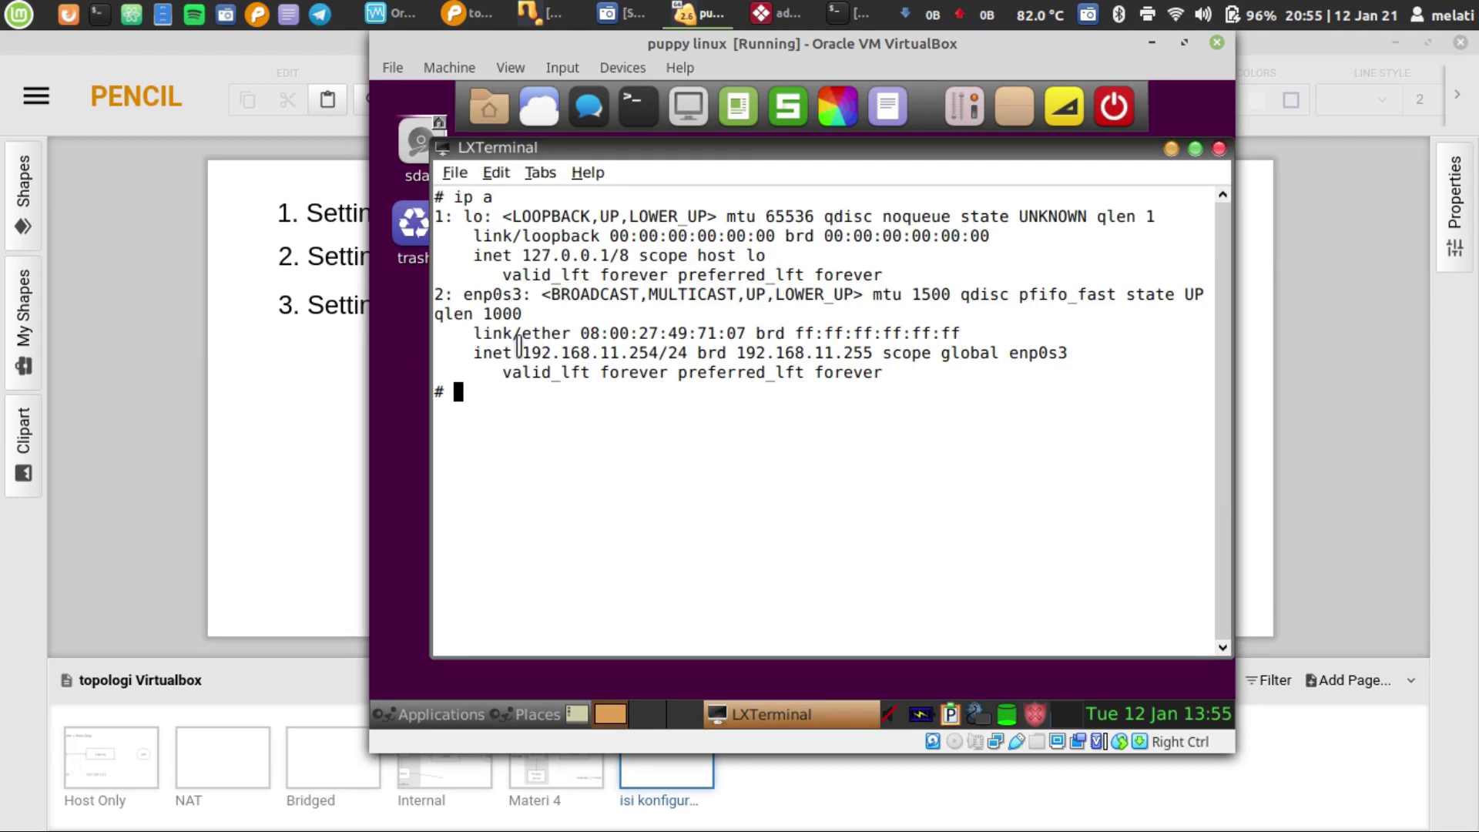
double_click(545, 372)
double_click(545, 354)
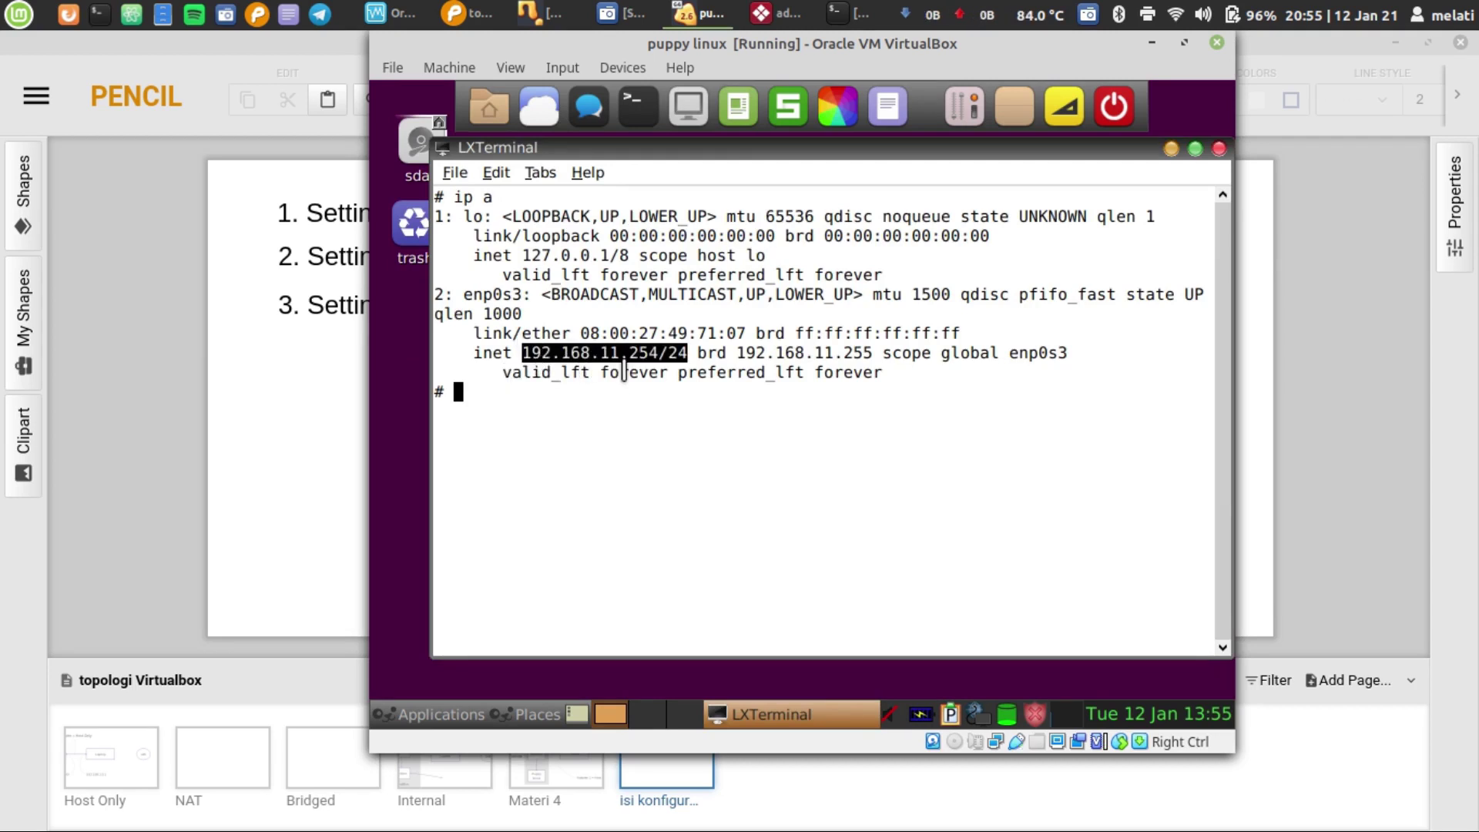
click(650, 369)
double_click(579, 344)
Switch to WinBox, select Puppy Linux's entry in the DHCP server leases, and widen the Active Host Name column to read it.
mouse_move(551, 16)
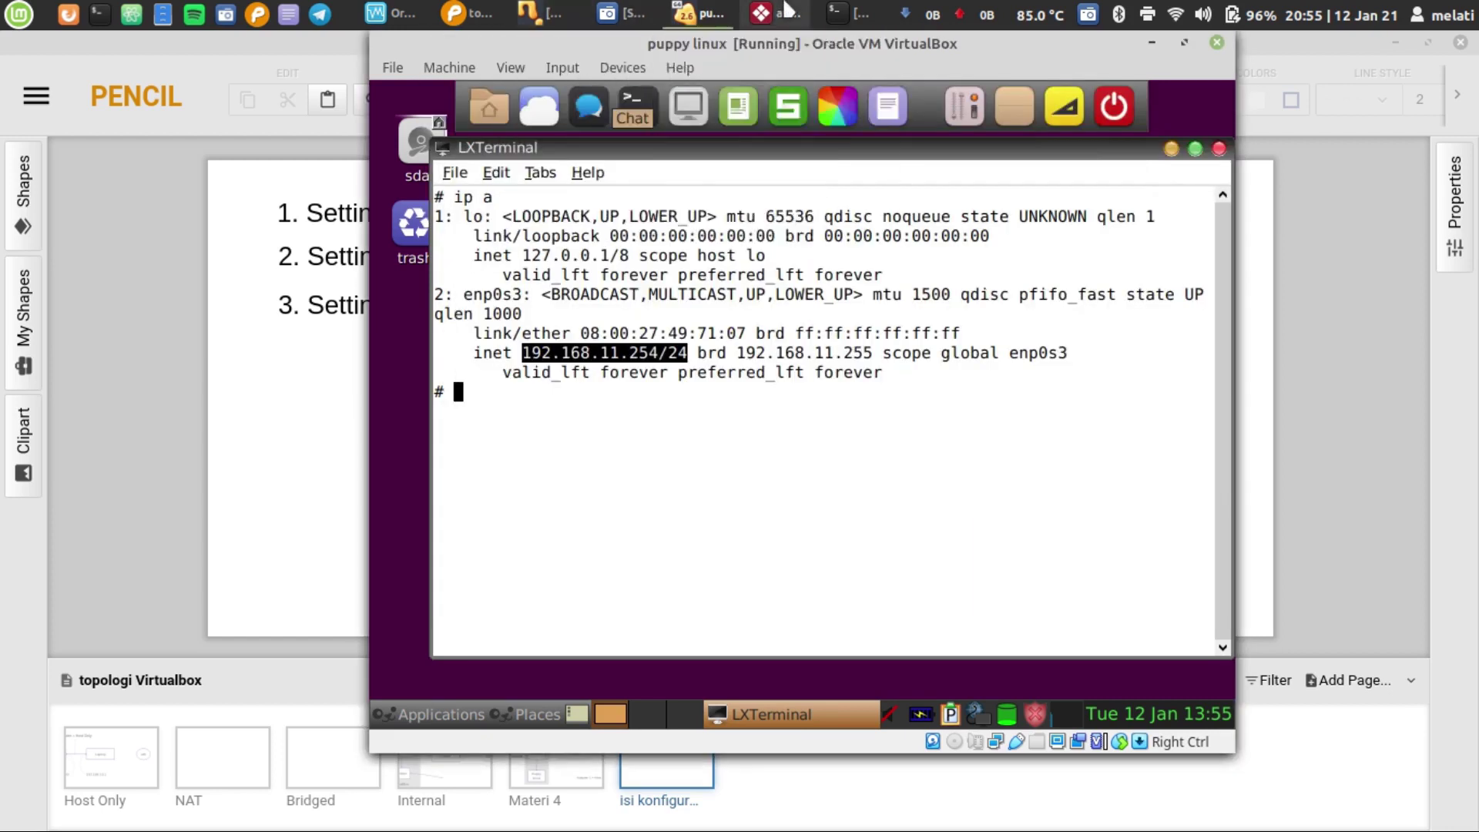
click(774, 13)
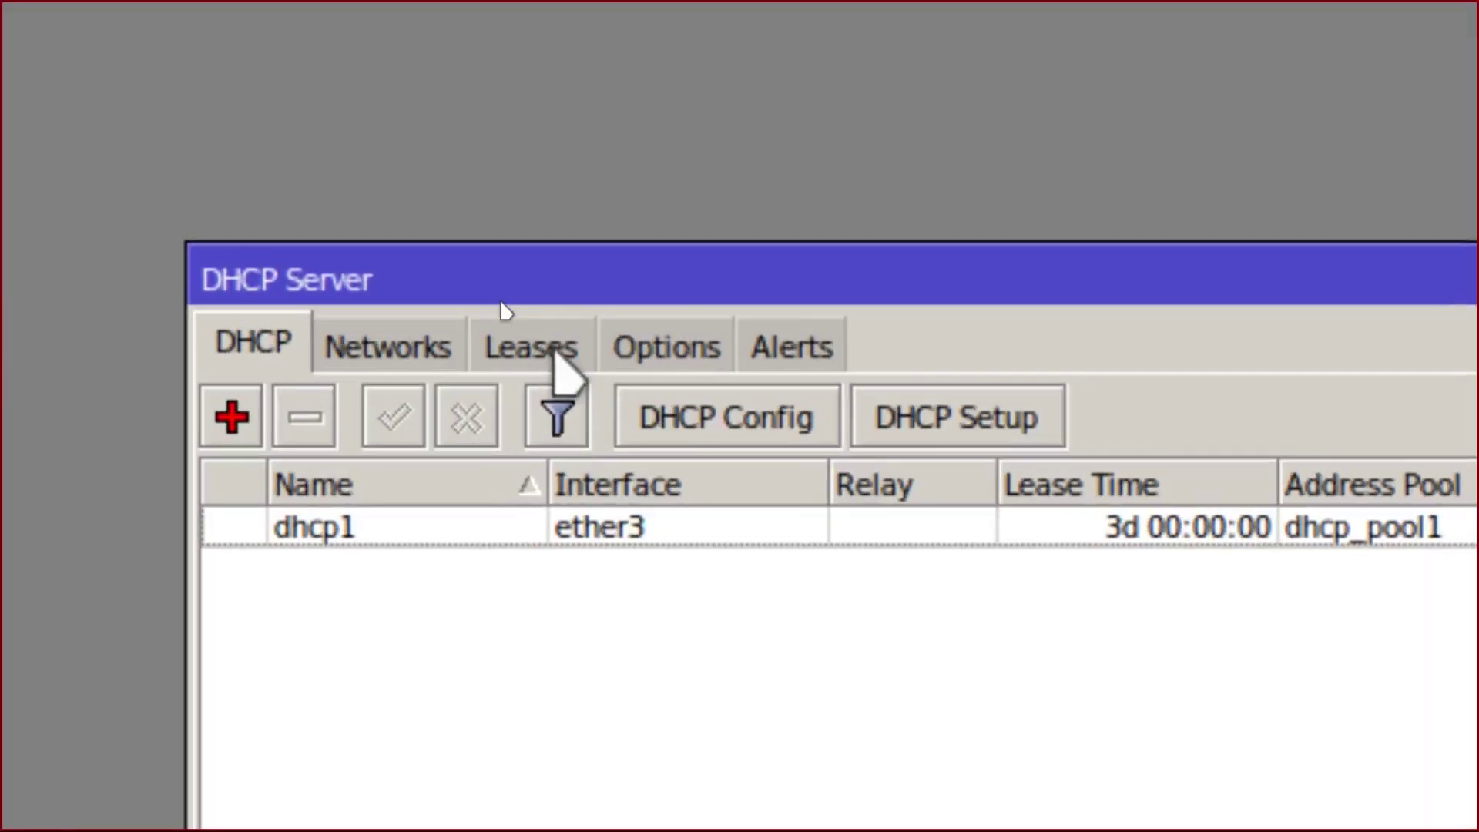
click(553, 352)
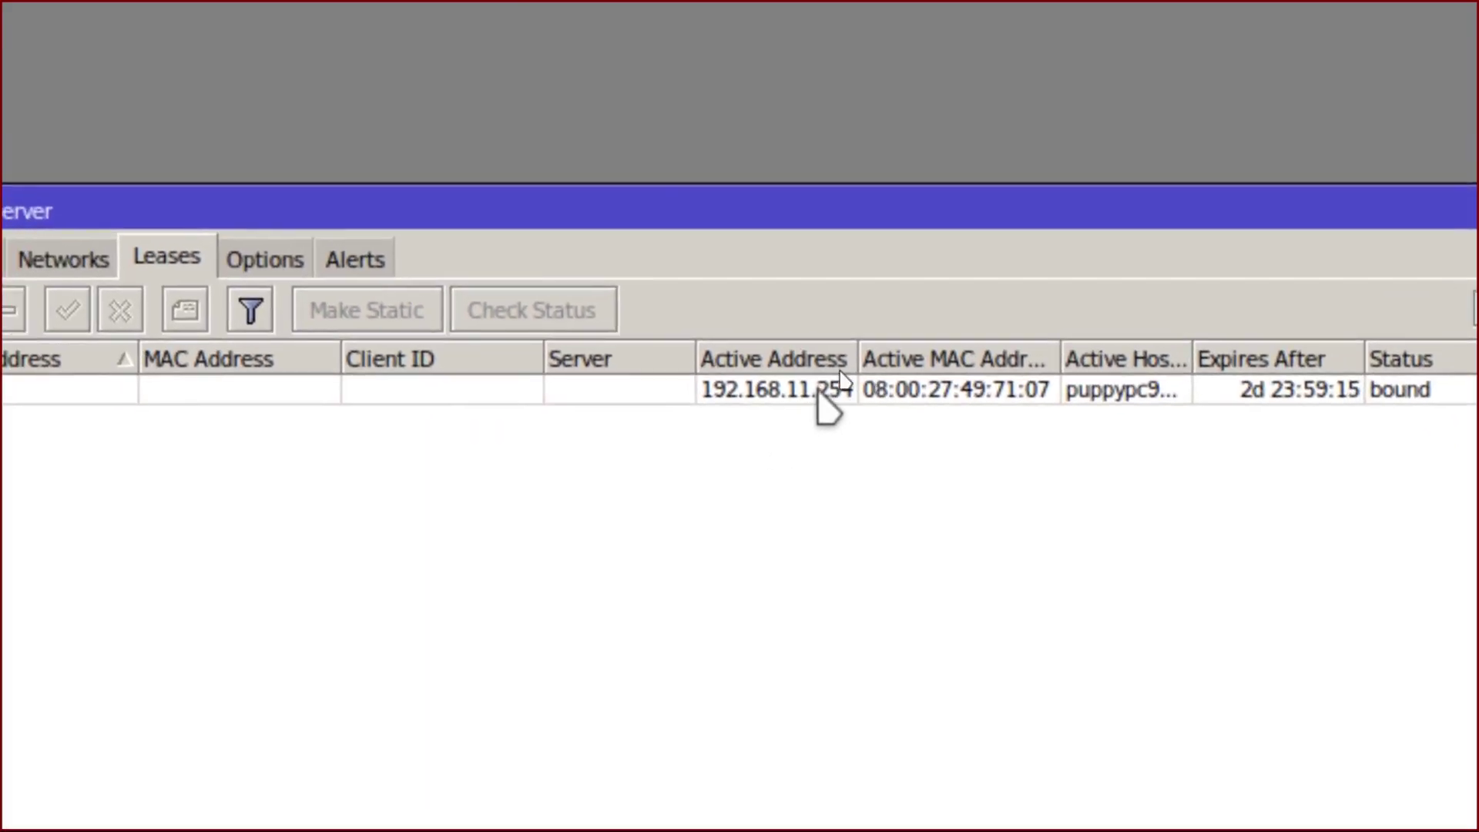
click(819, 389)
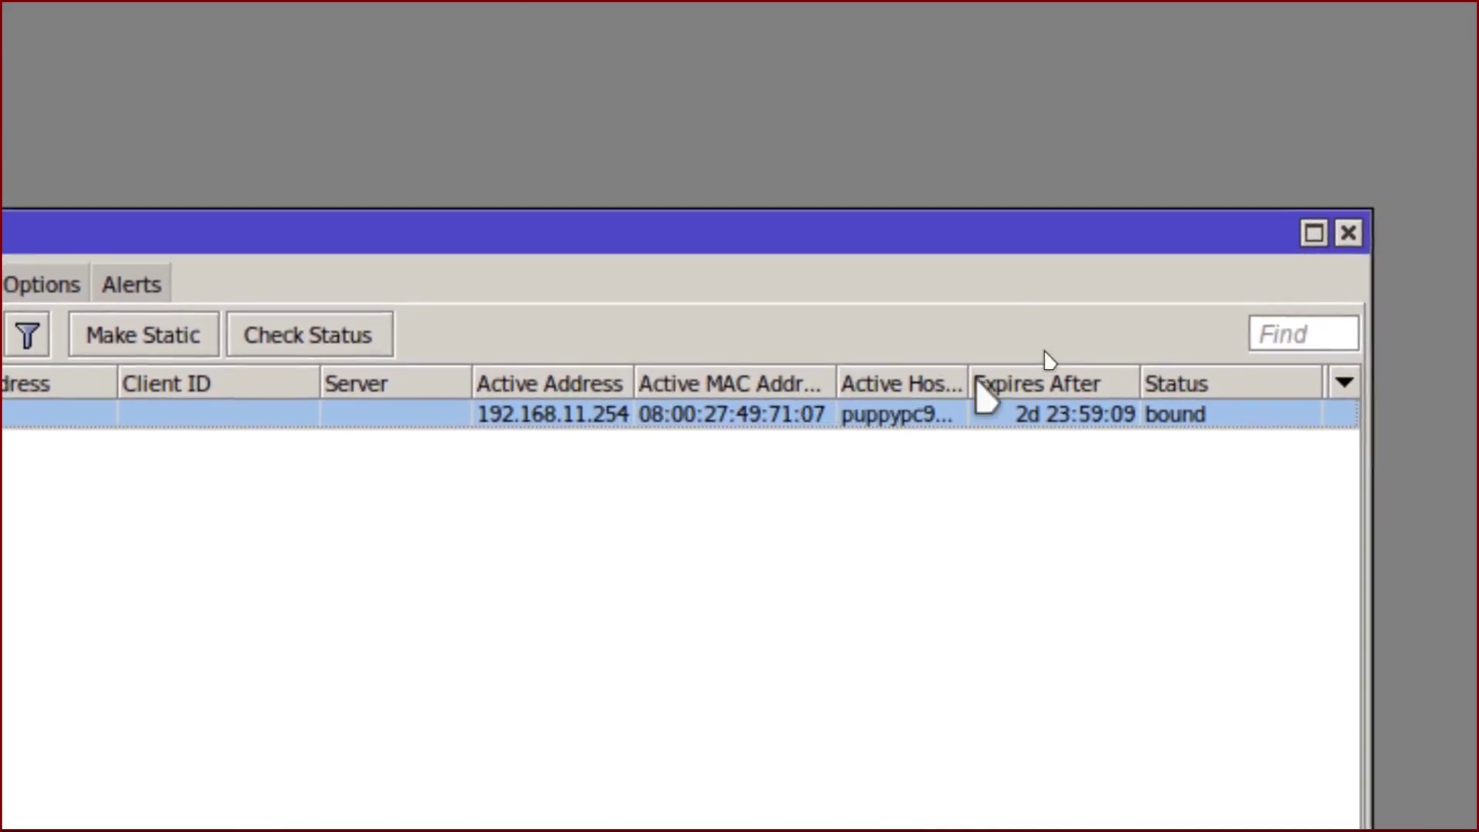
drag(968, 383, 1056, 383)
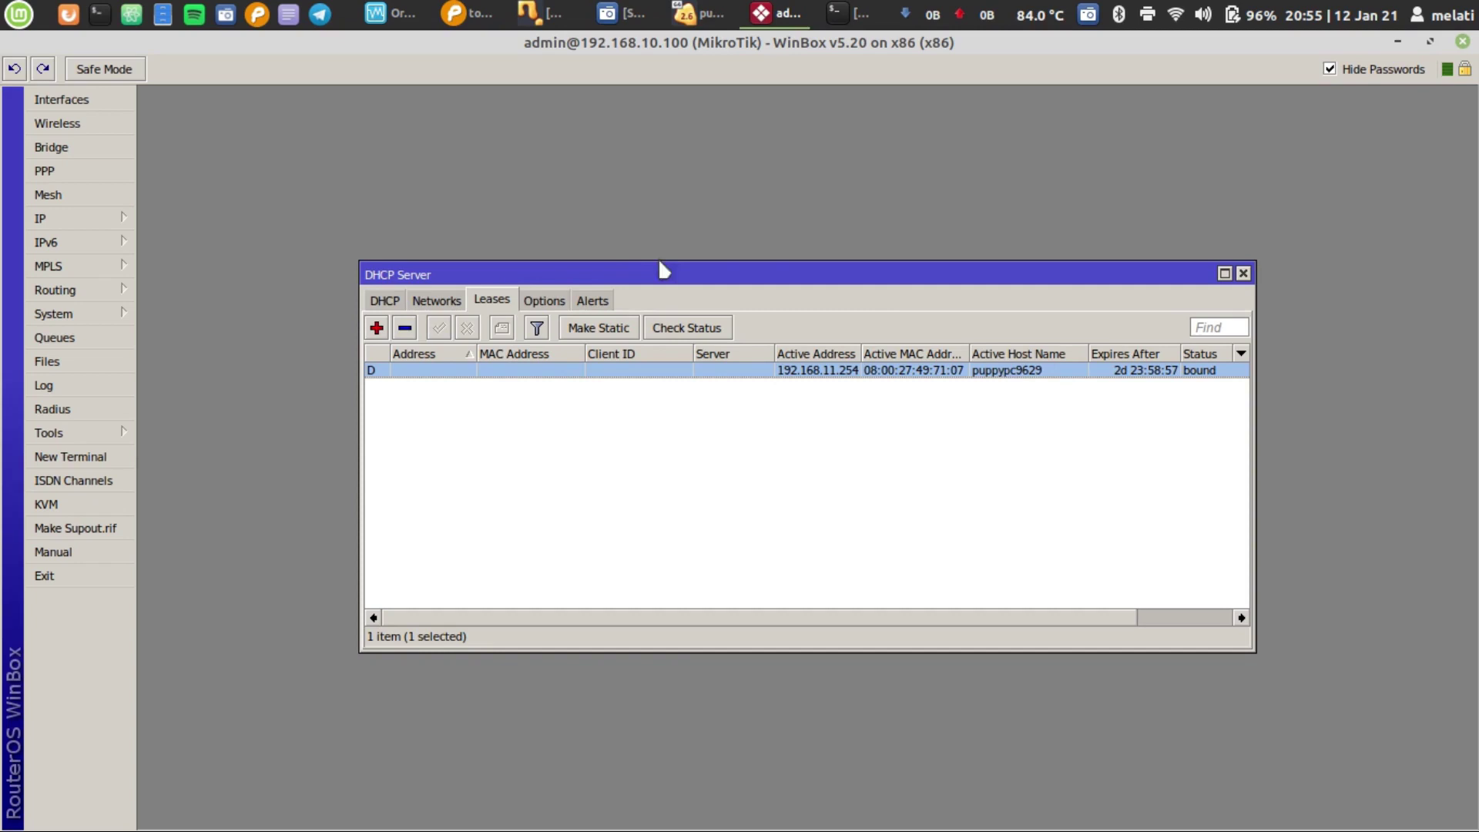
Open a new terminal in WinBox beside the DHCP Server window, ping 192.168.11.254, and stop the ping.
click(98, 458)
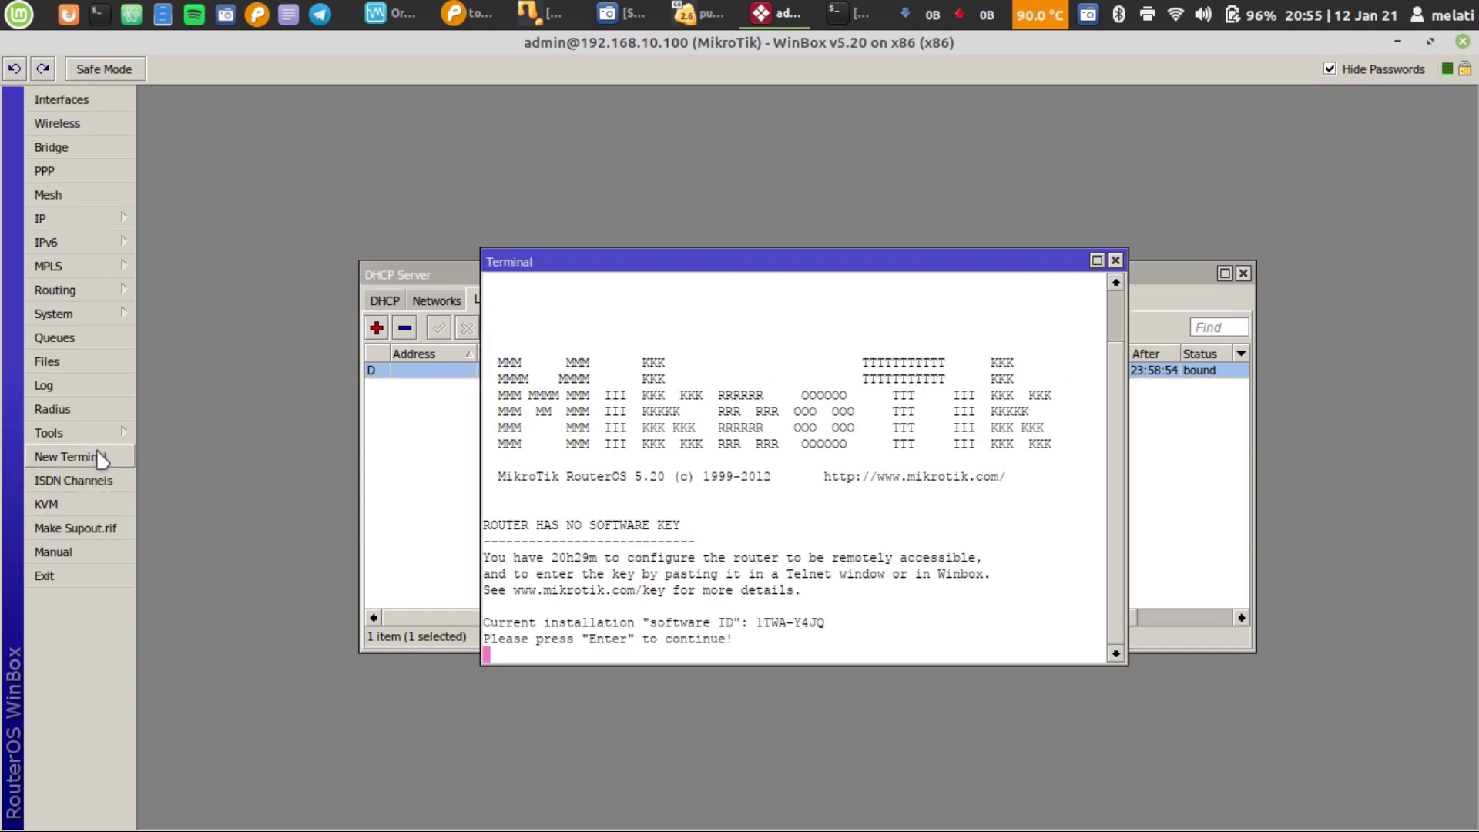
drag(783, 271, 506, 161)
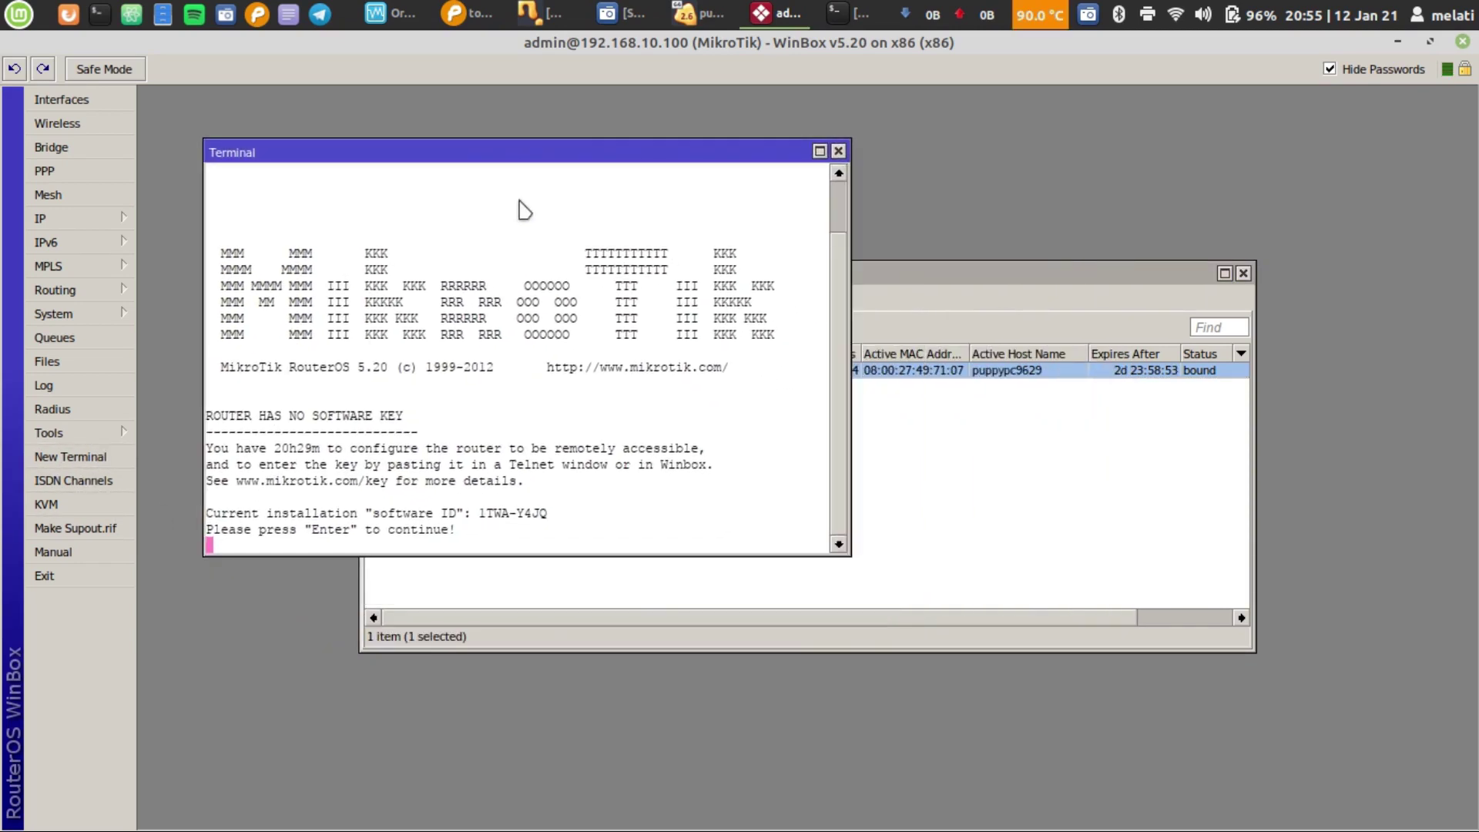
key(Return)
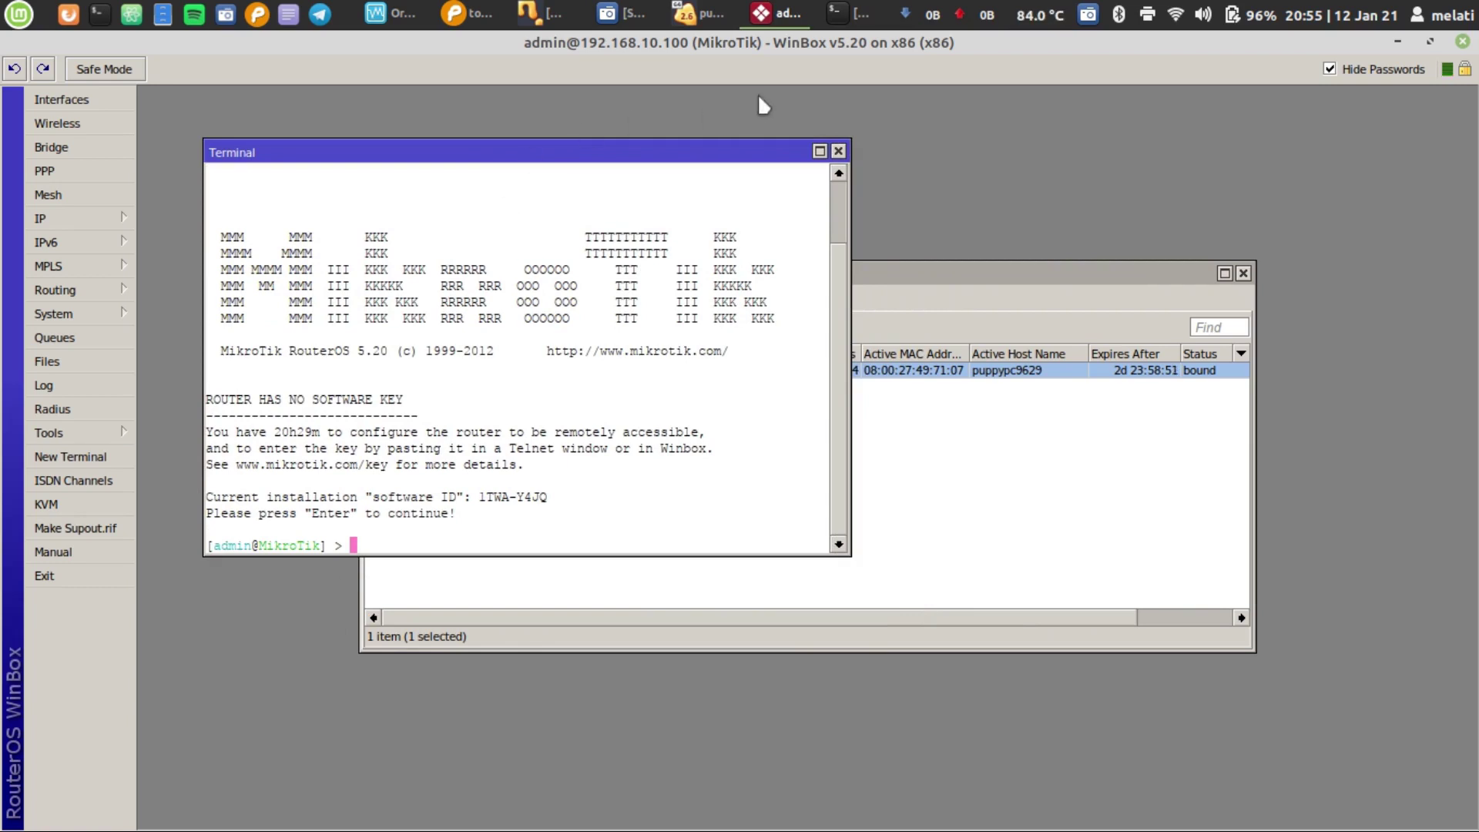
drag(943, 272, 1425, 164)
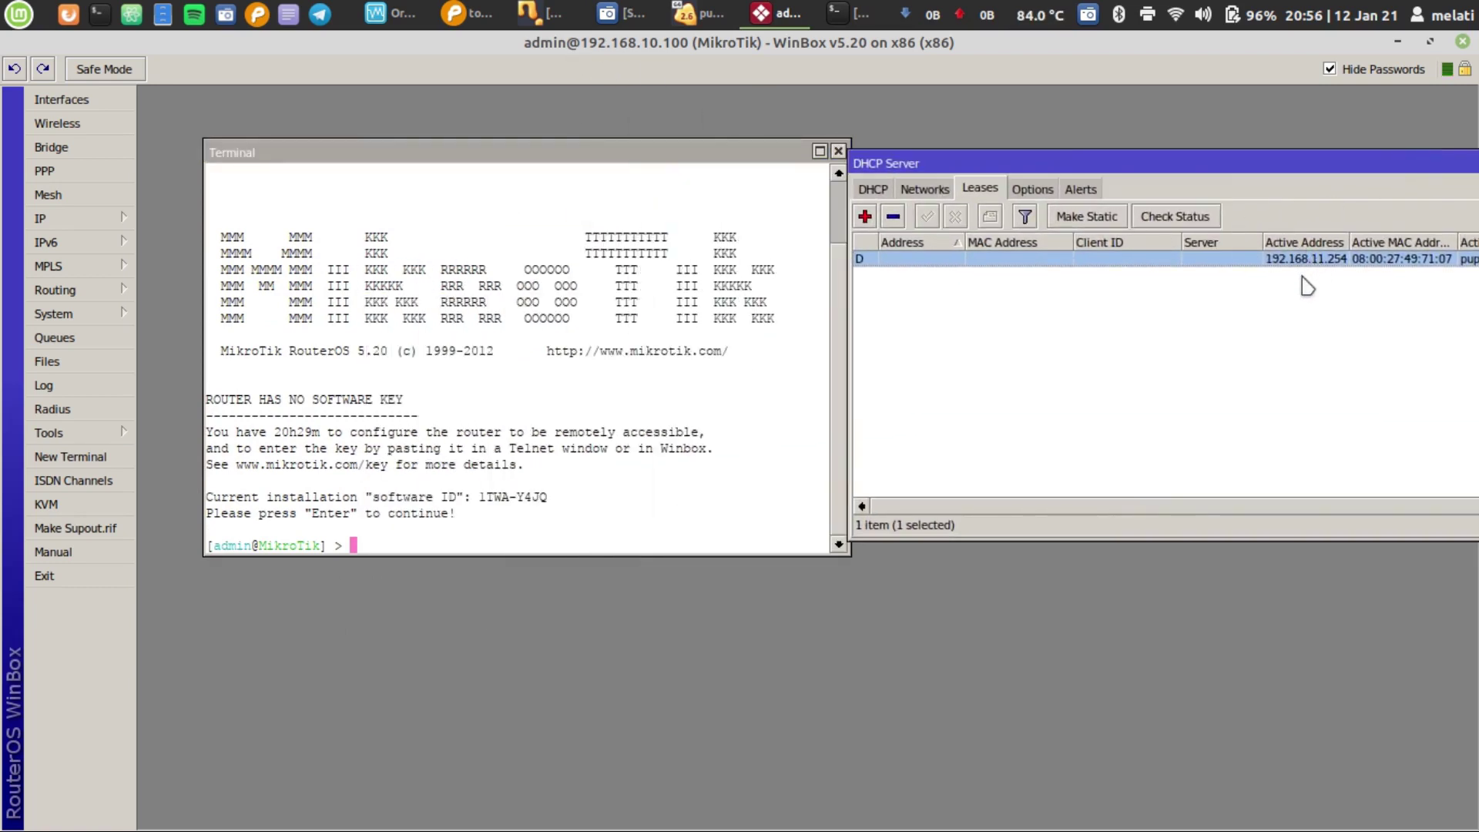
click(248, 510)
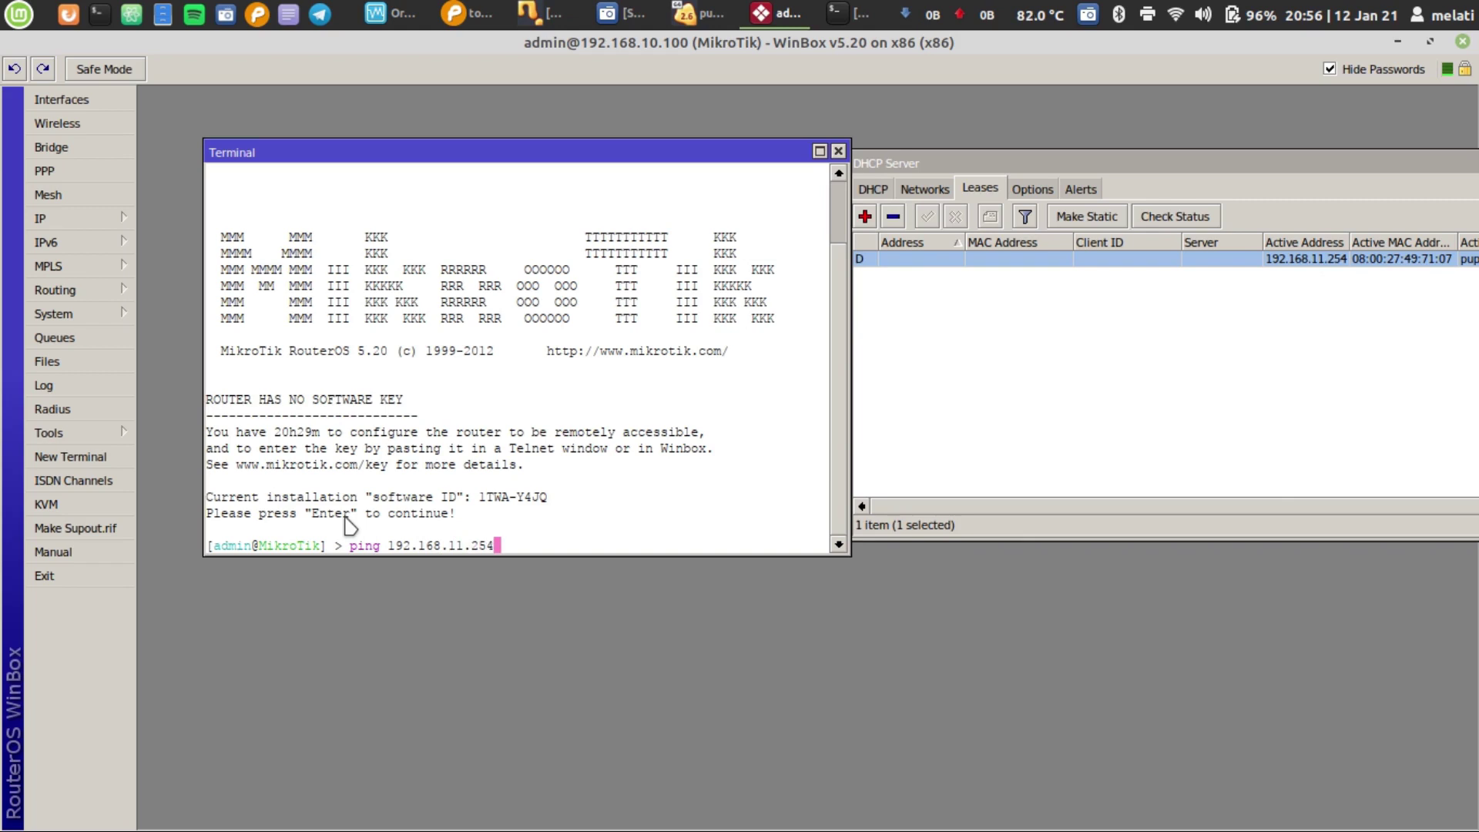
key(Return)
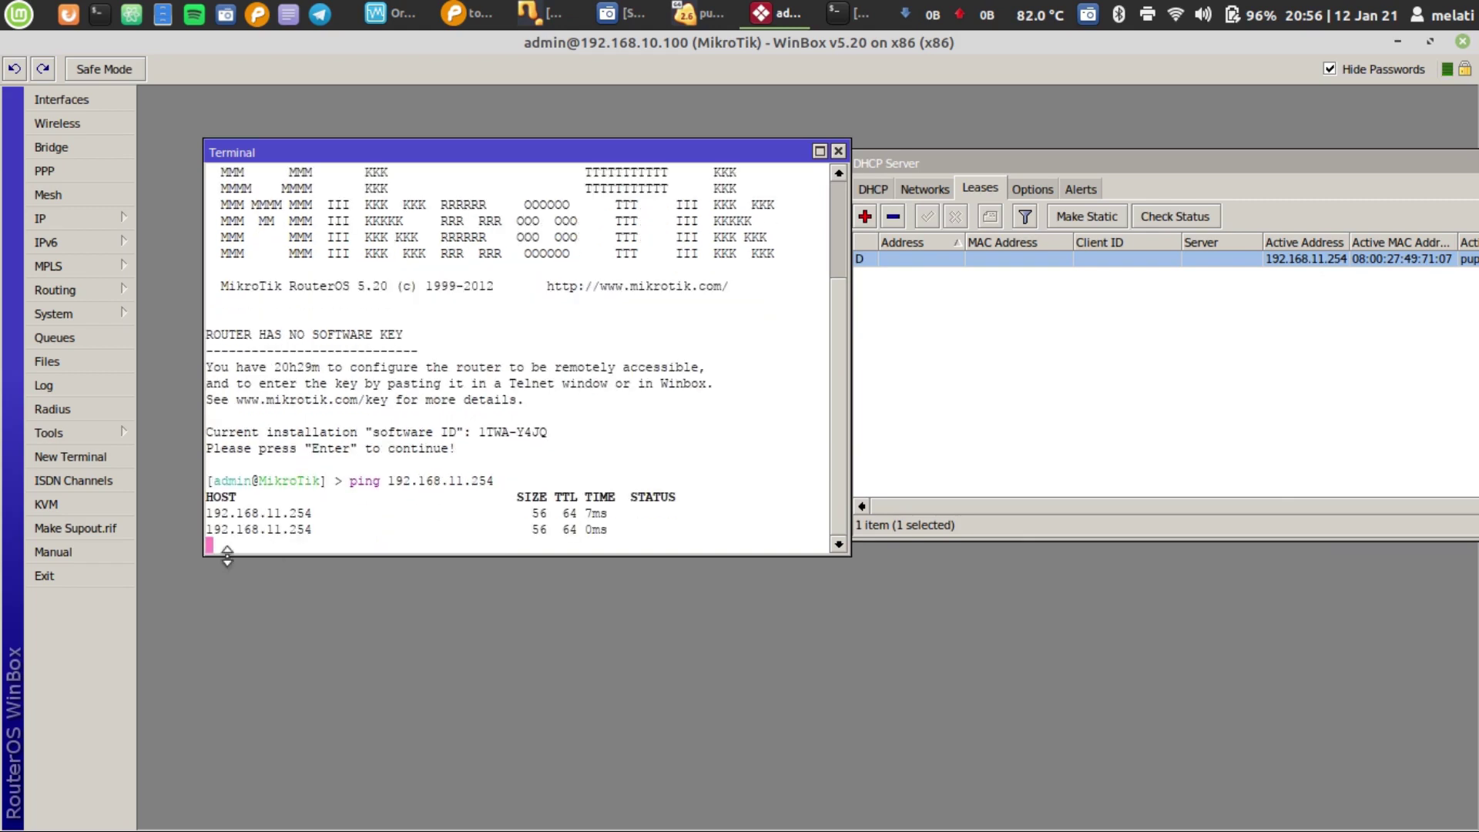
key(ctrl+c)
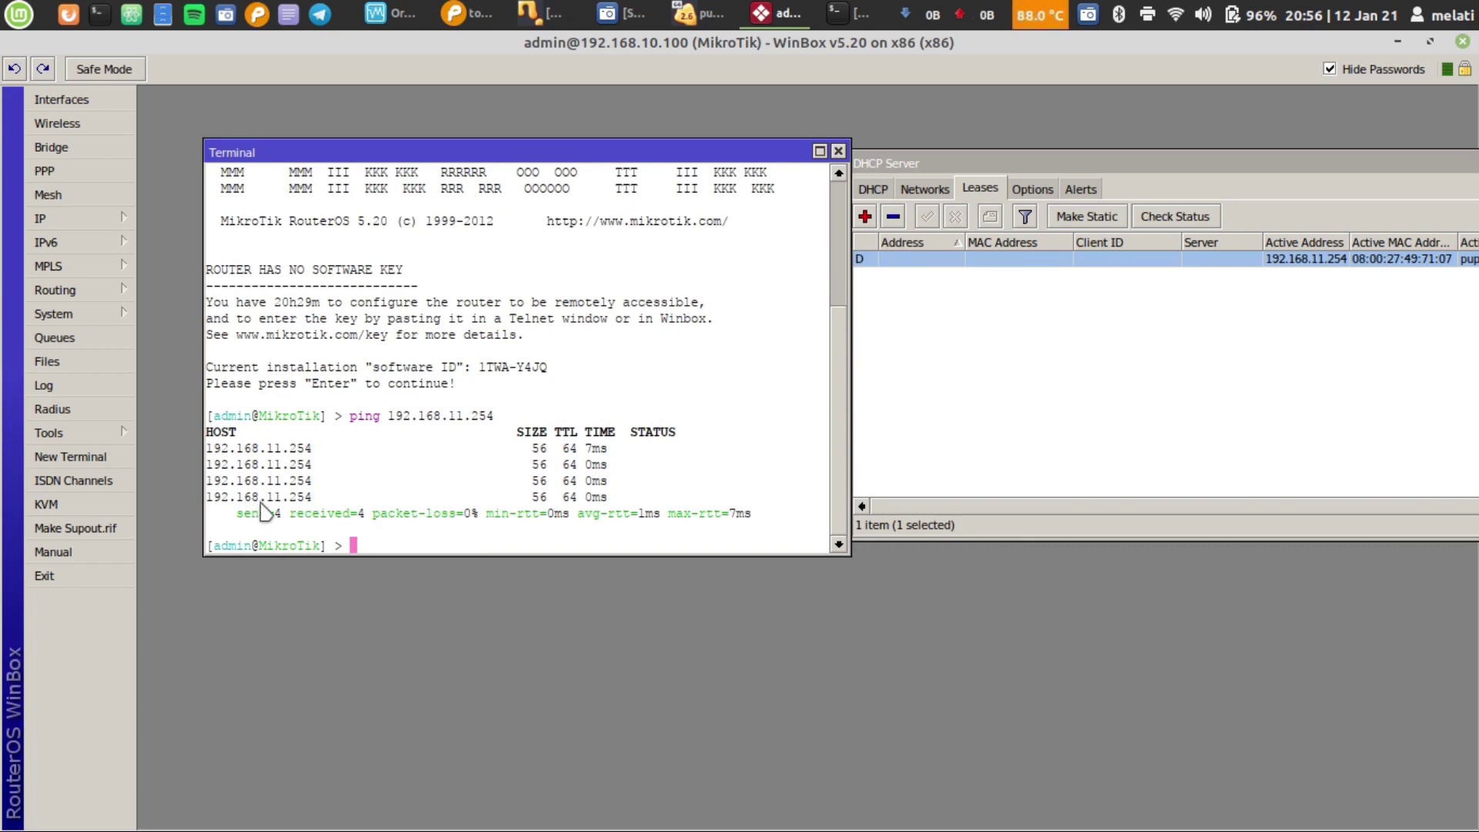
Switch to the Puppy Linux machine, ping the router at 192.168.11.1 from its terminal, and stop the ping.
click(710, 9)
text(ping 192.168.11.1)
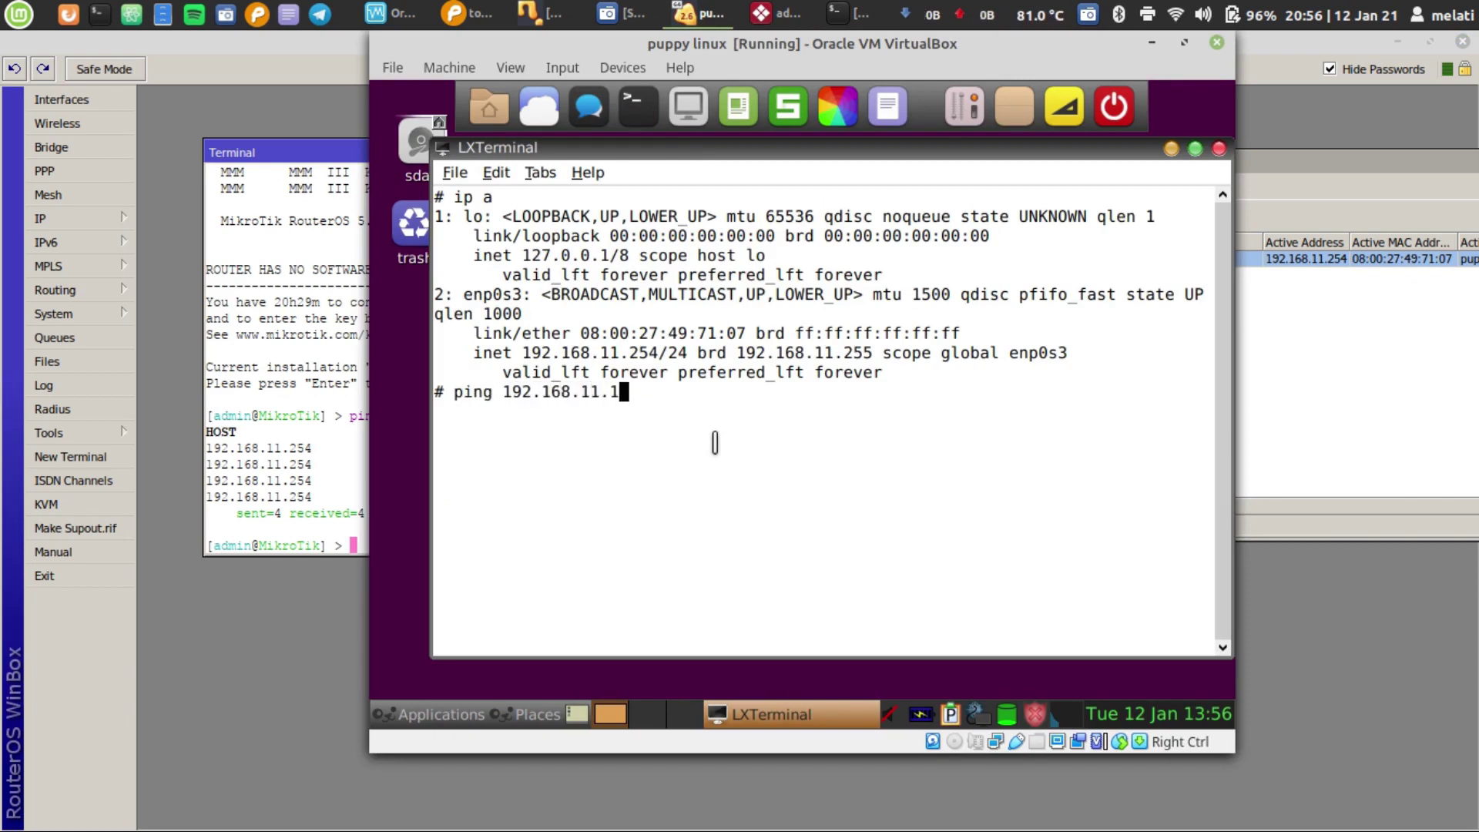
key(Return)
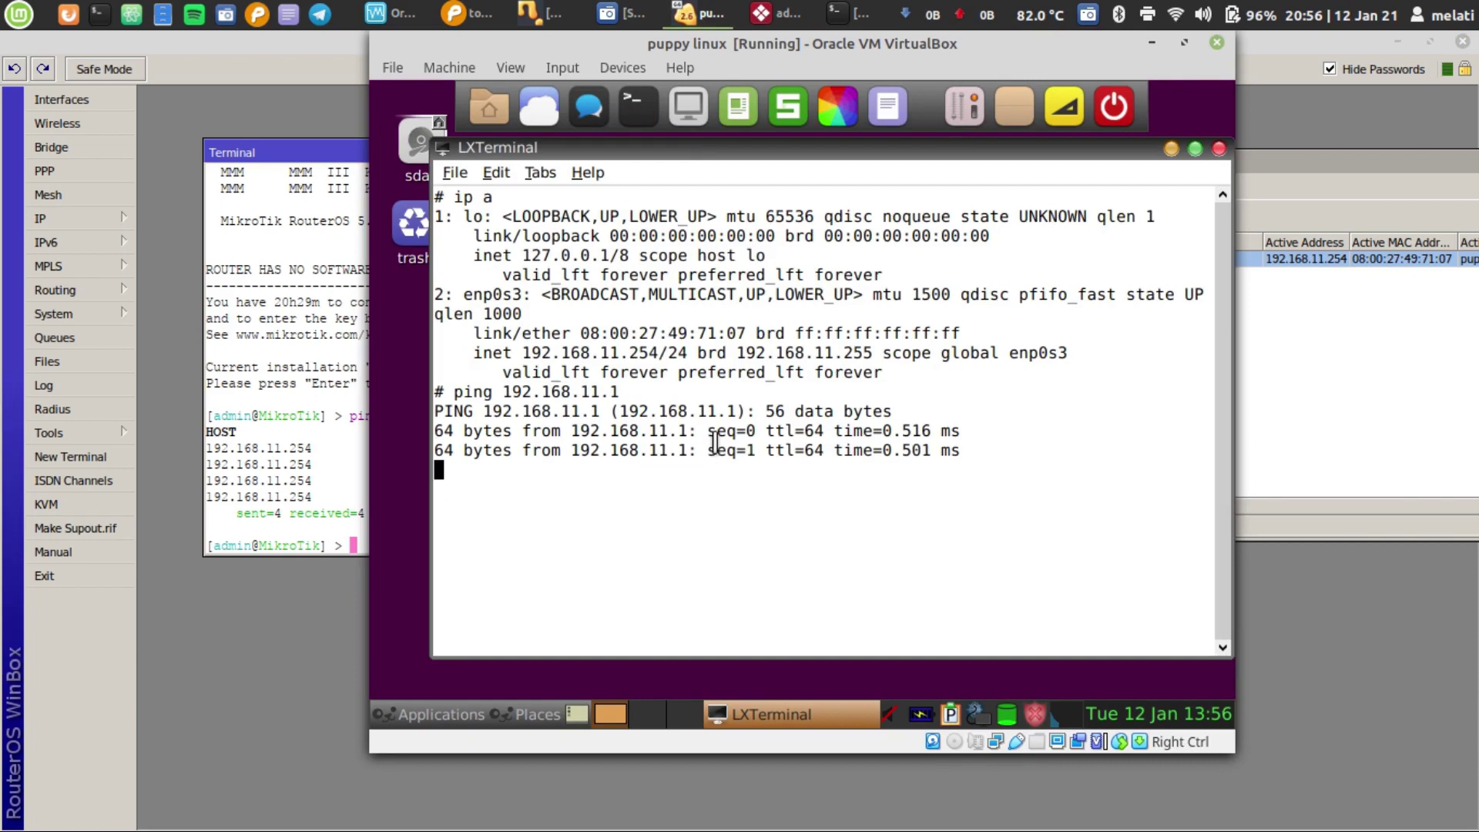
key(ctrl+c)
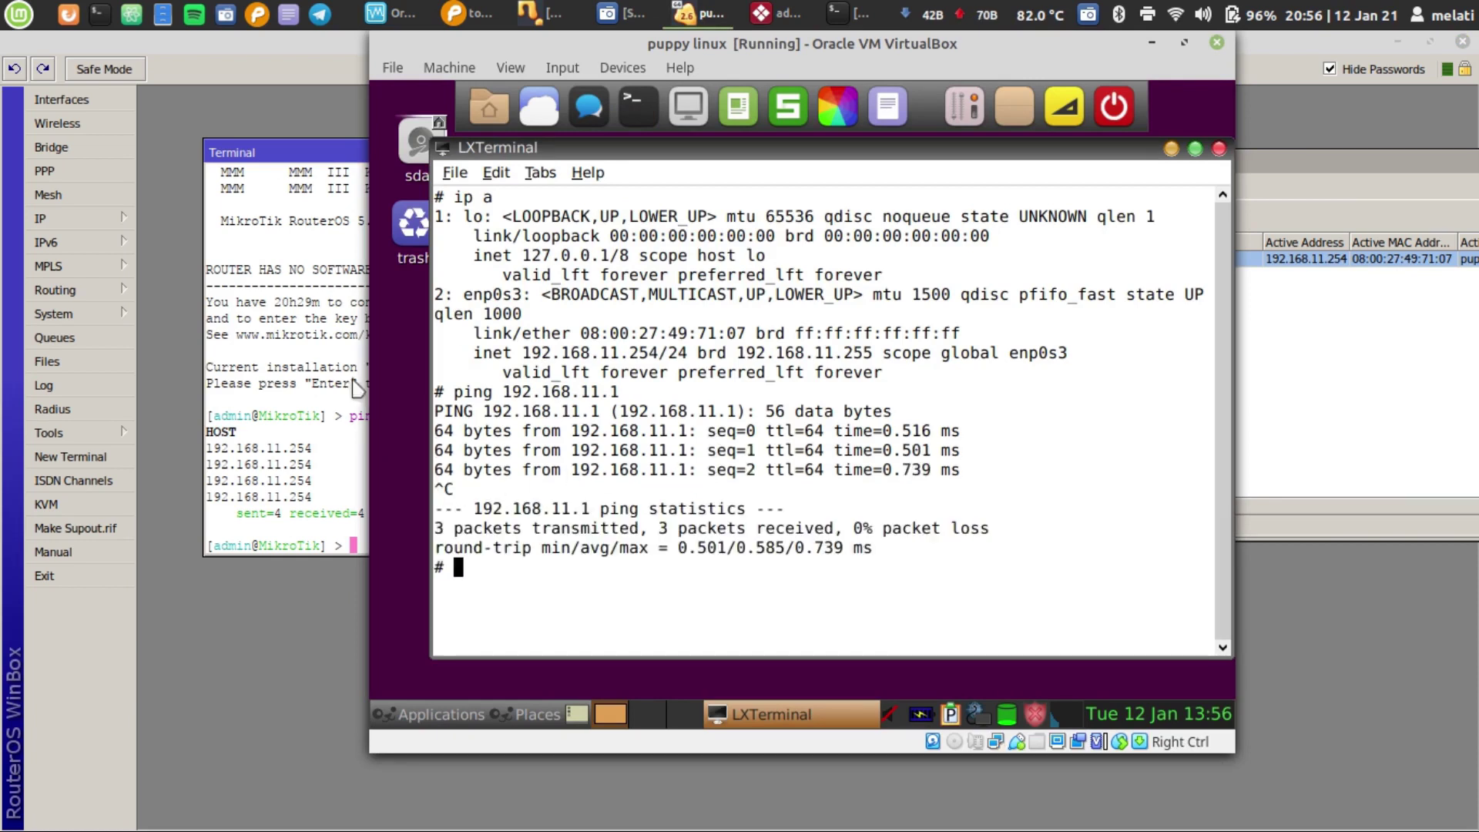
Switch to Pencil and review the Materi 4 topology diagram alongside the list of configuration tasks.
click(499, 14)
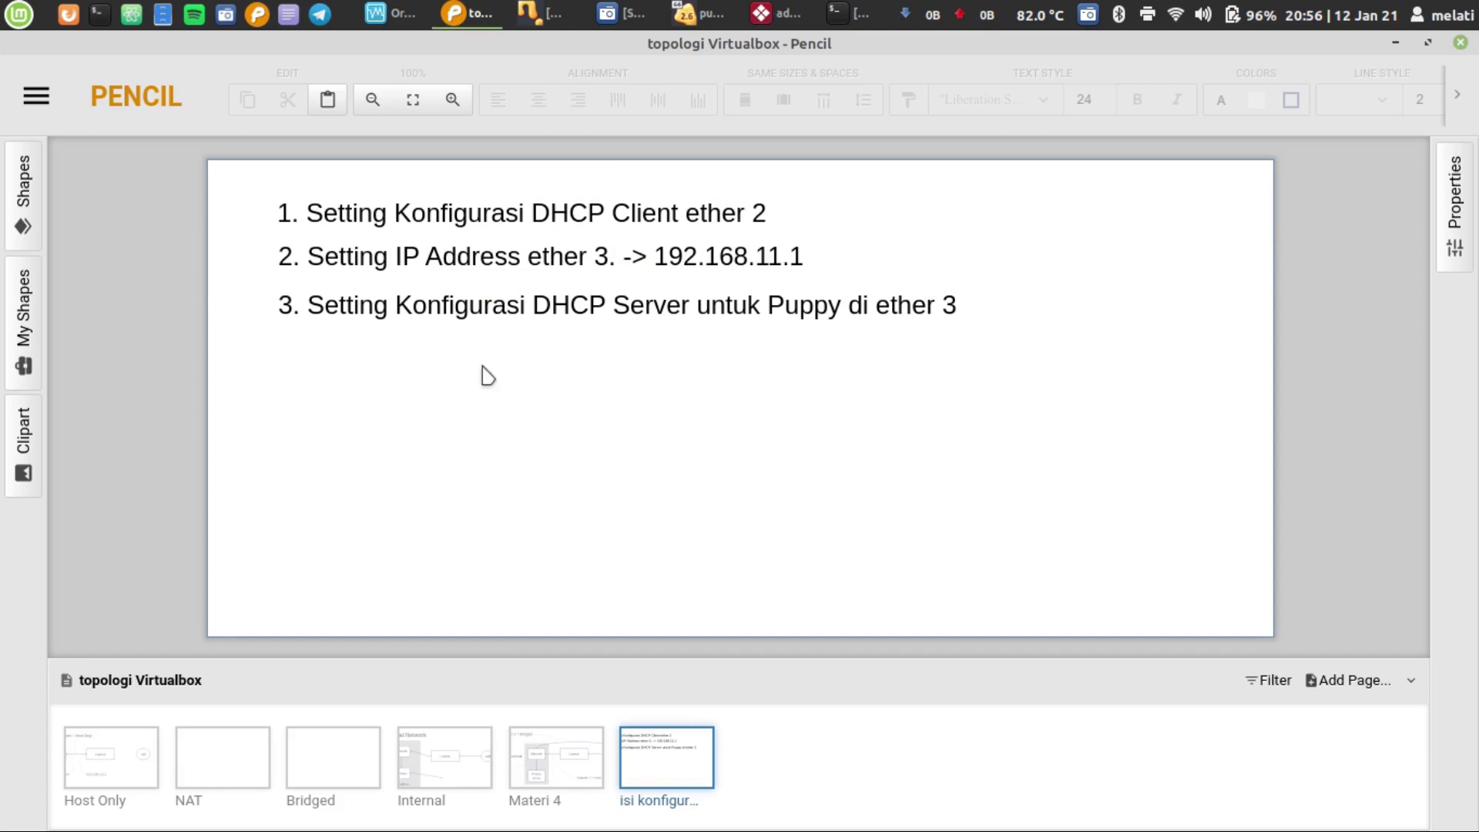
click(511, 797)
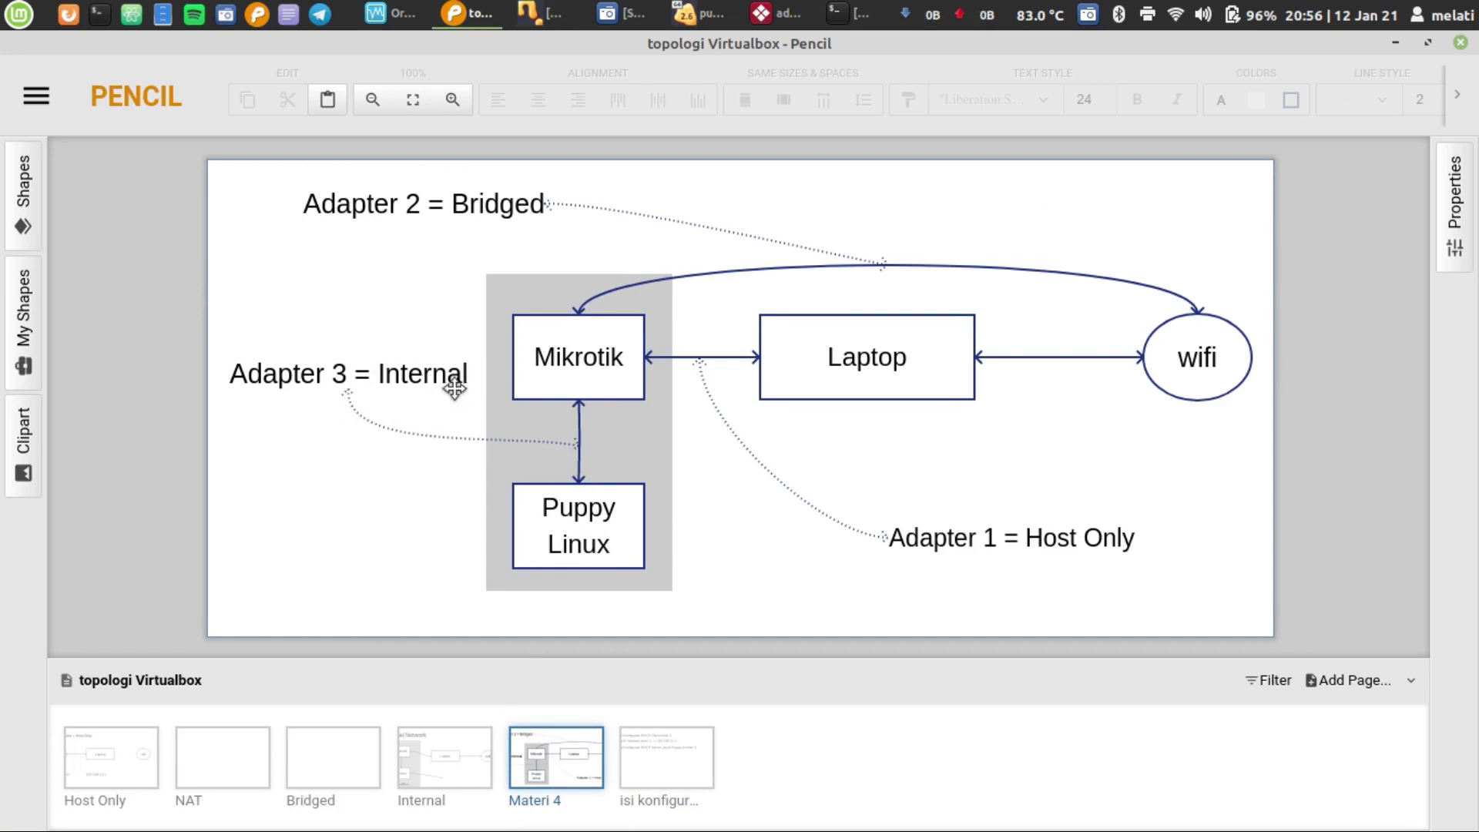
click(656, 759)
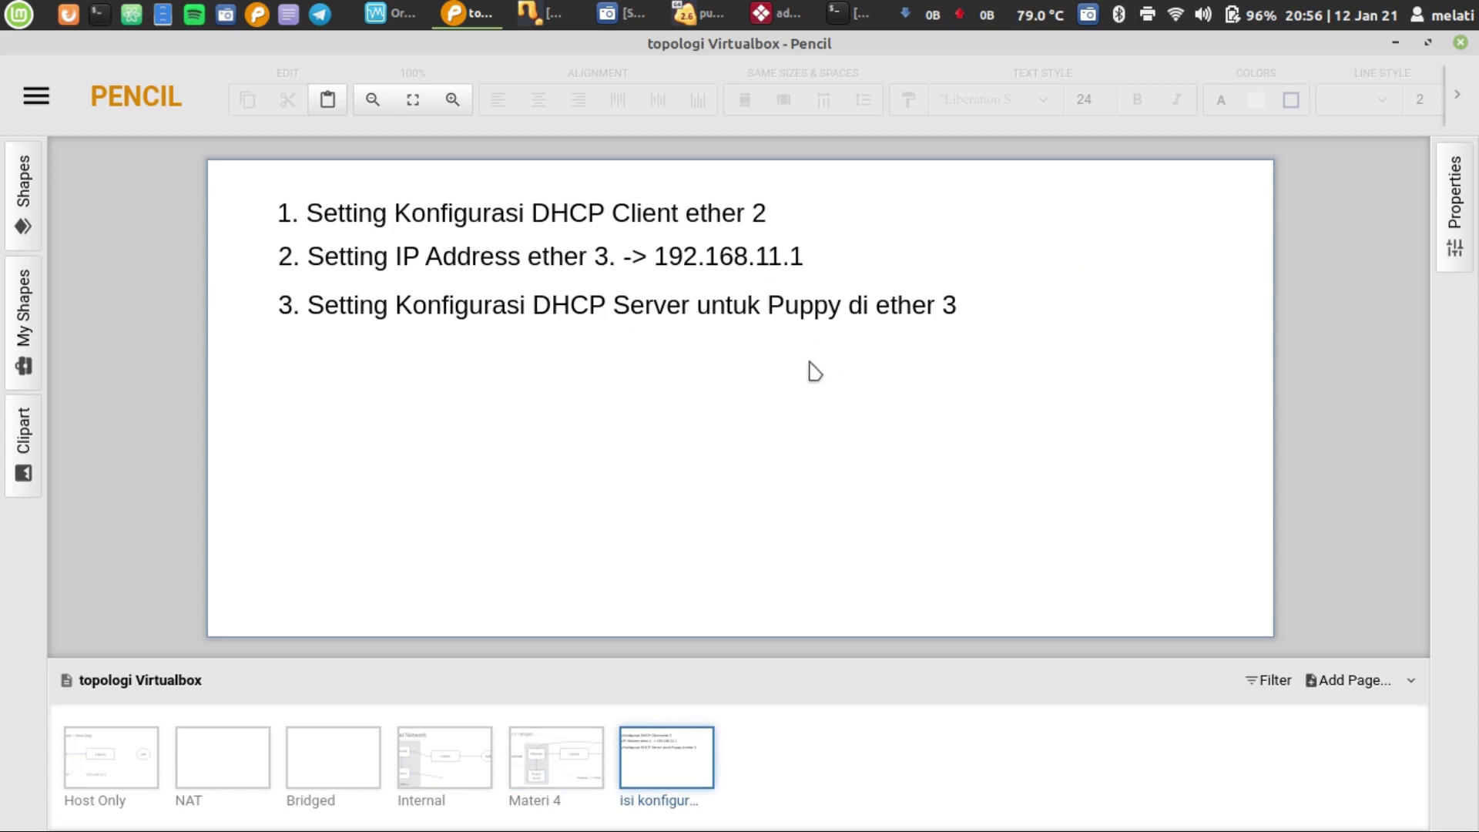
click(549, 746)
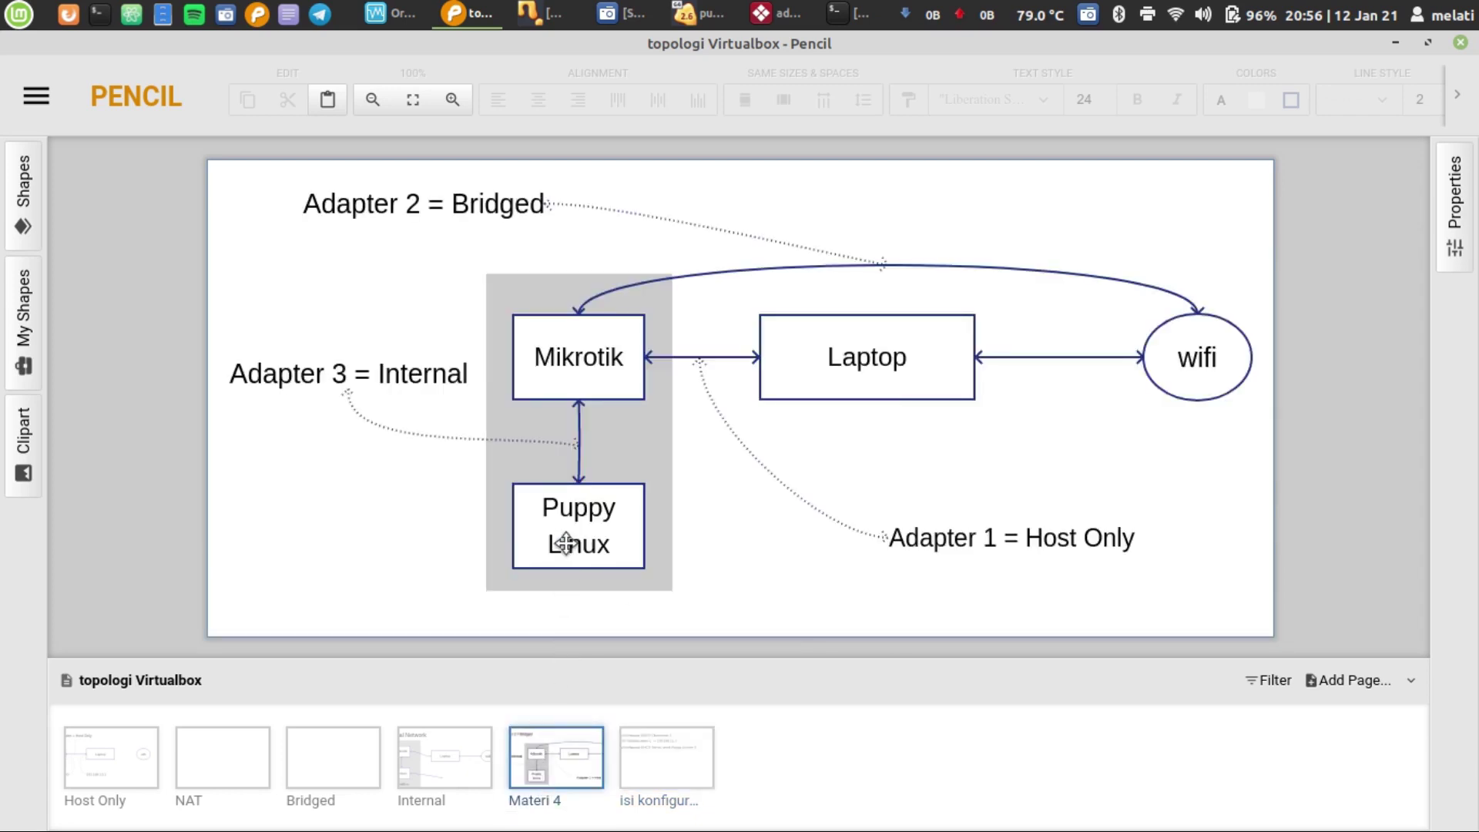
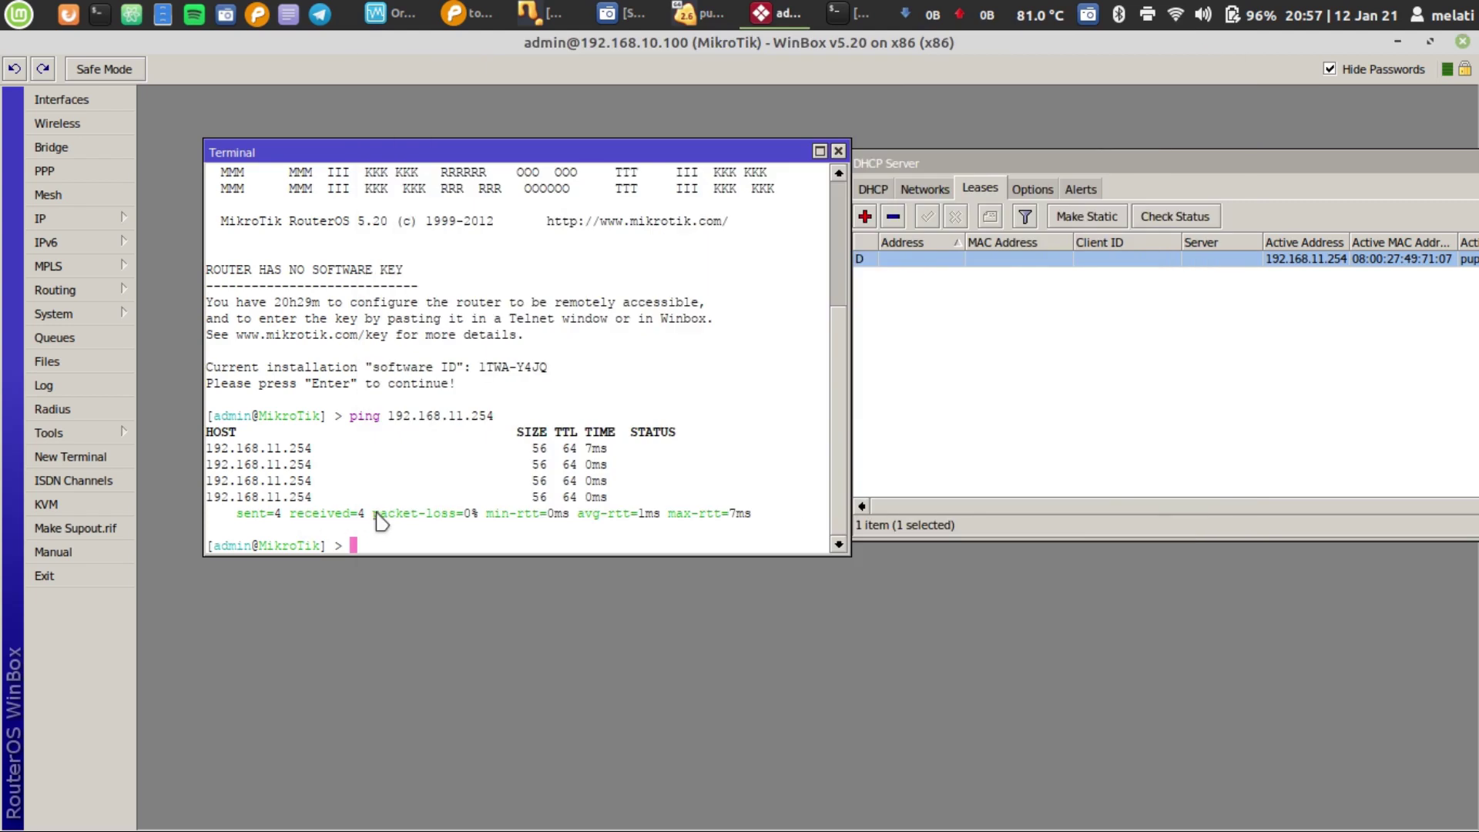
Ping google.com from the router's terminal in WinBox, stop it, and close the Terminal and DHCP Server windows.
text(ping google.com)
key(Return)
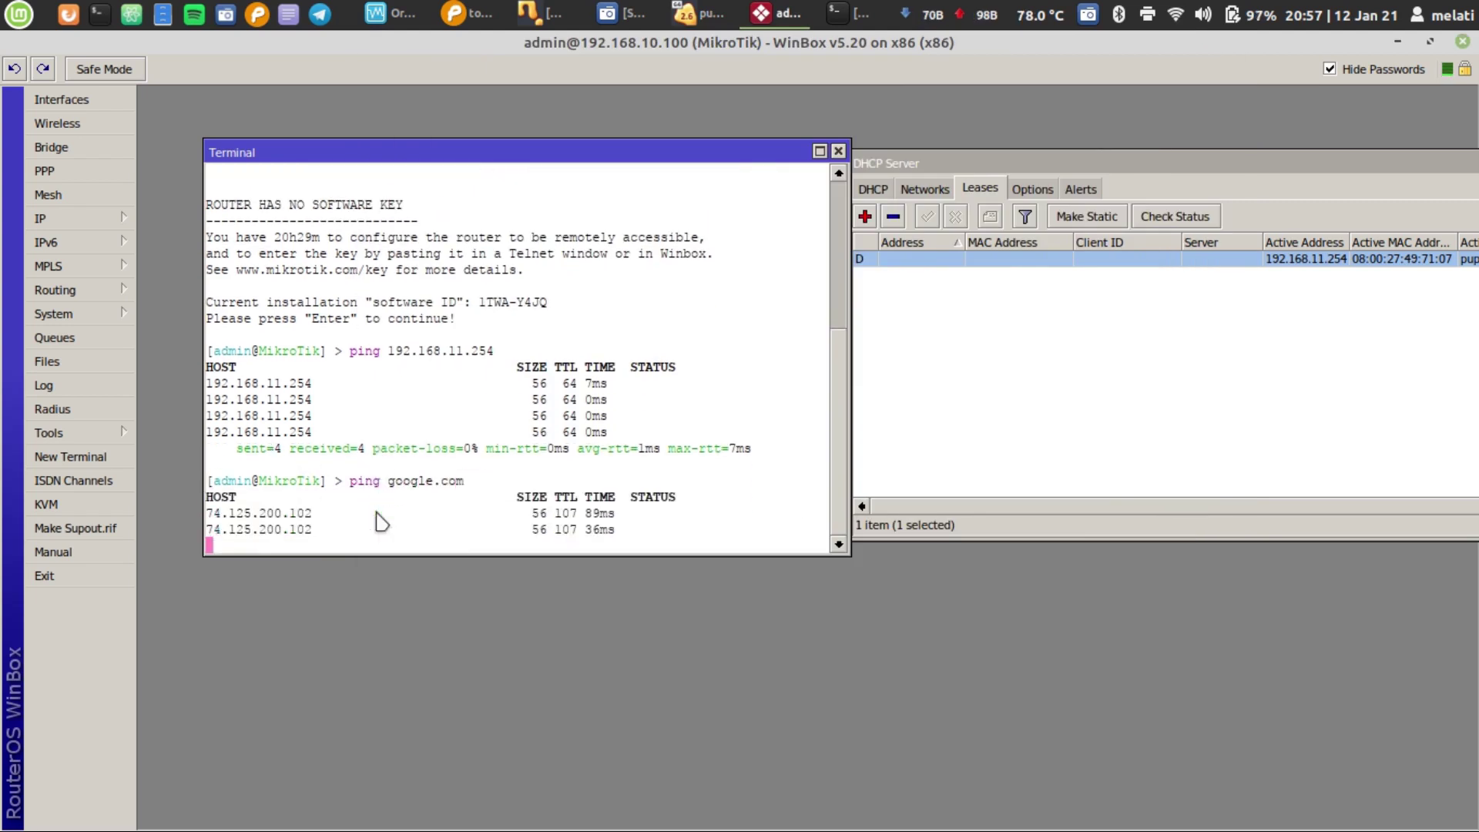
key(ctrl+c)
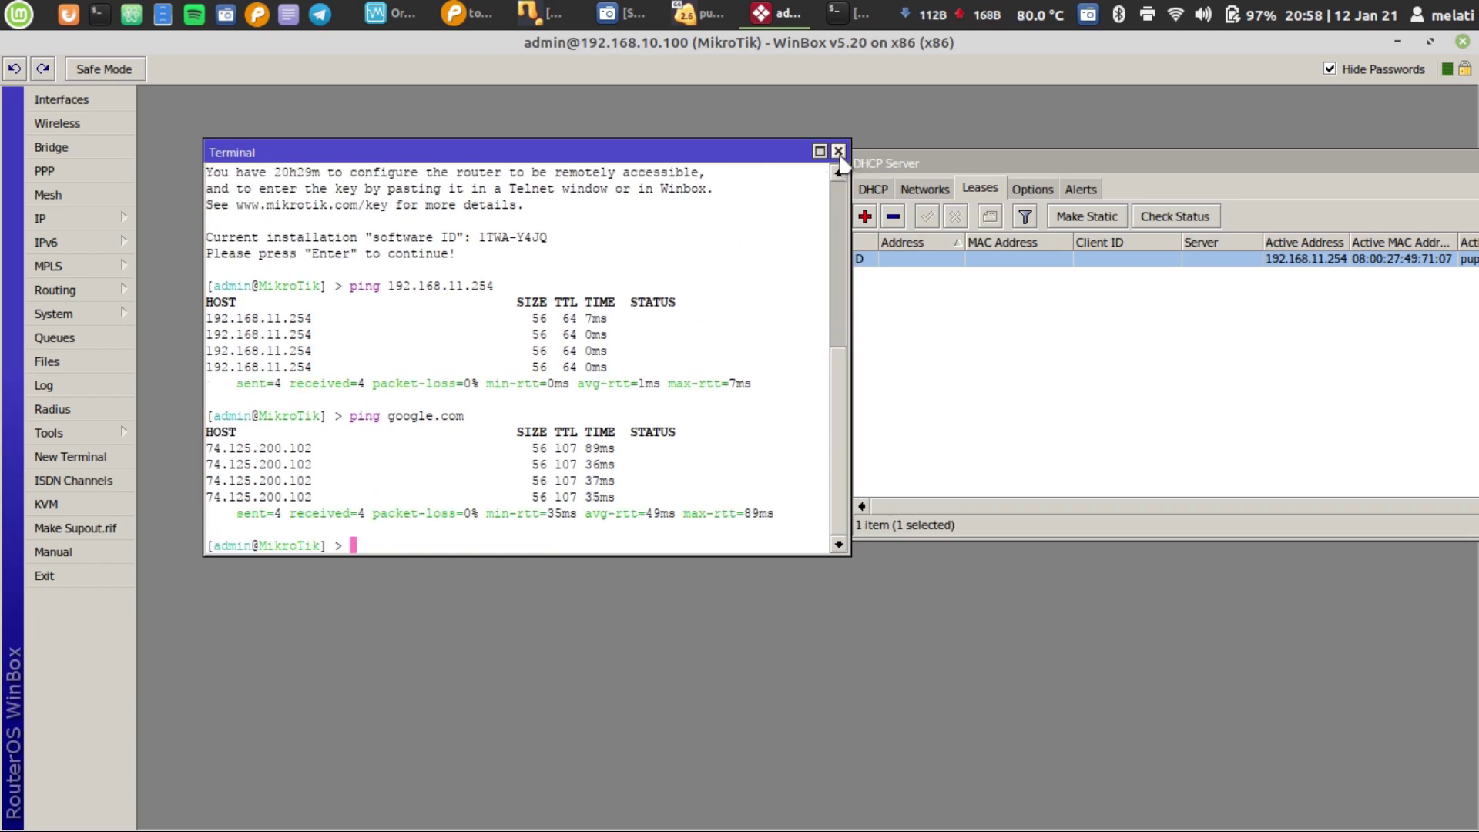
click(838, 151)
drag(991, 159, 439, 150)
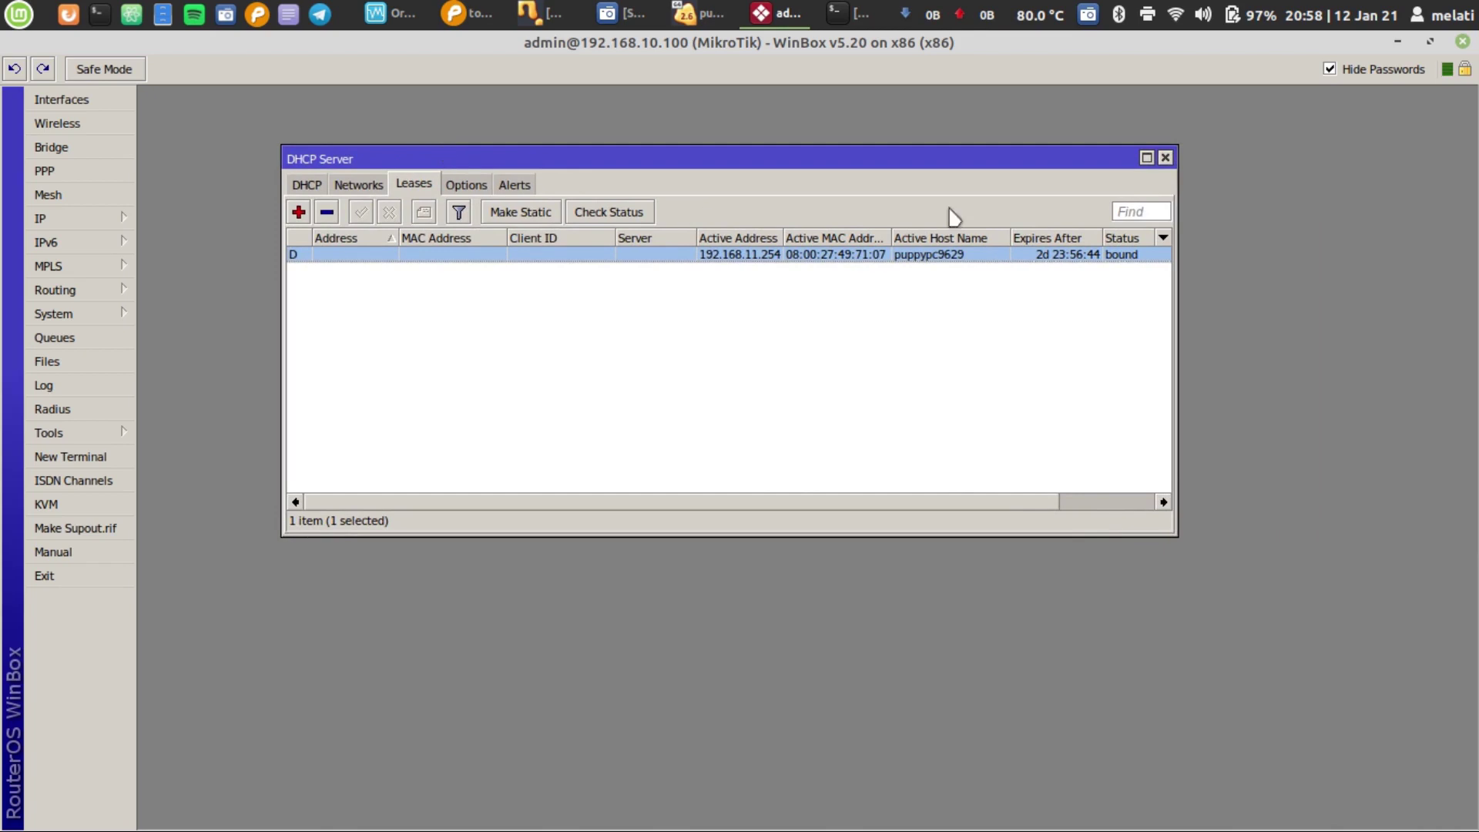
click(1165, 159)
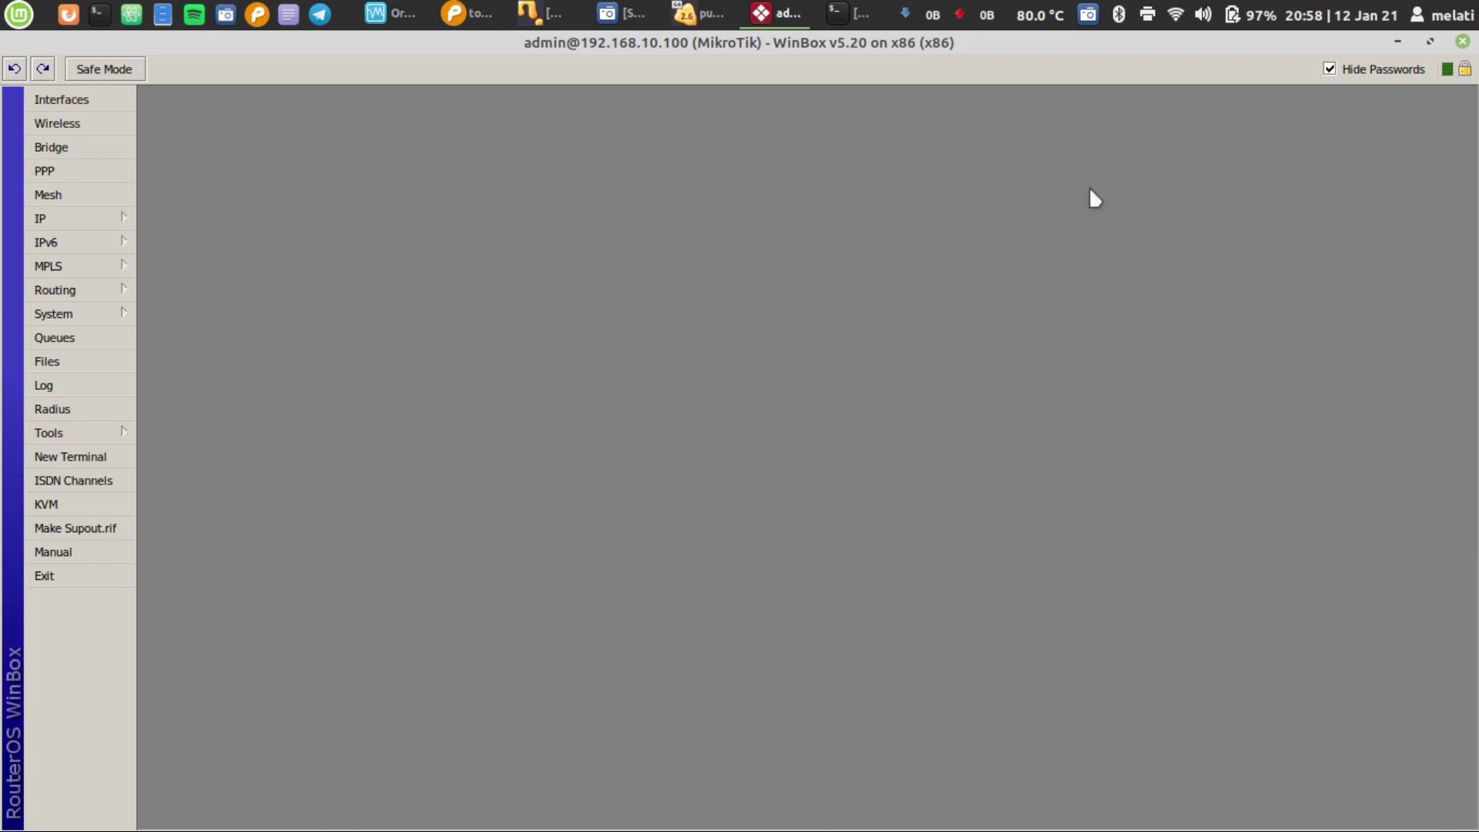
Set the router's DNS server to 8.8.8.8 in the DNS settings and apply it.
click(108, 220)
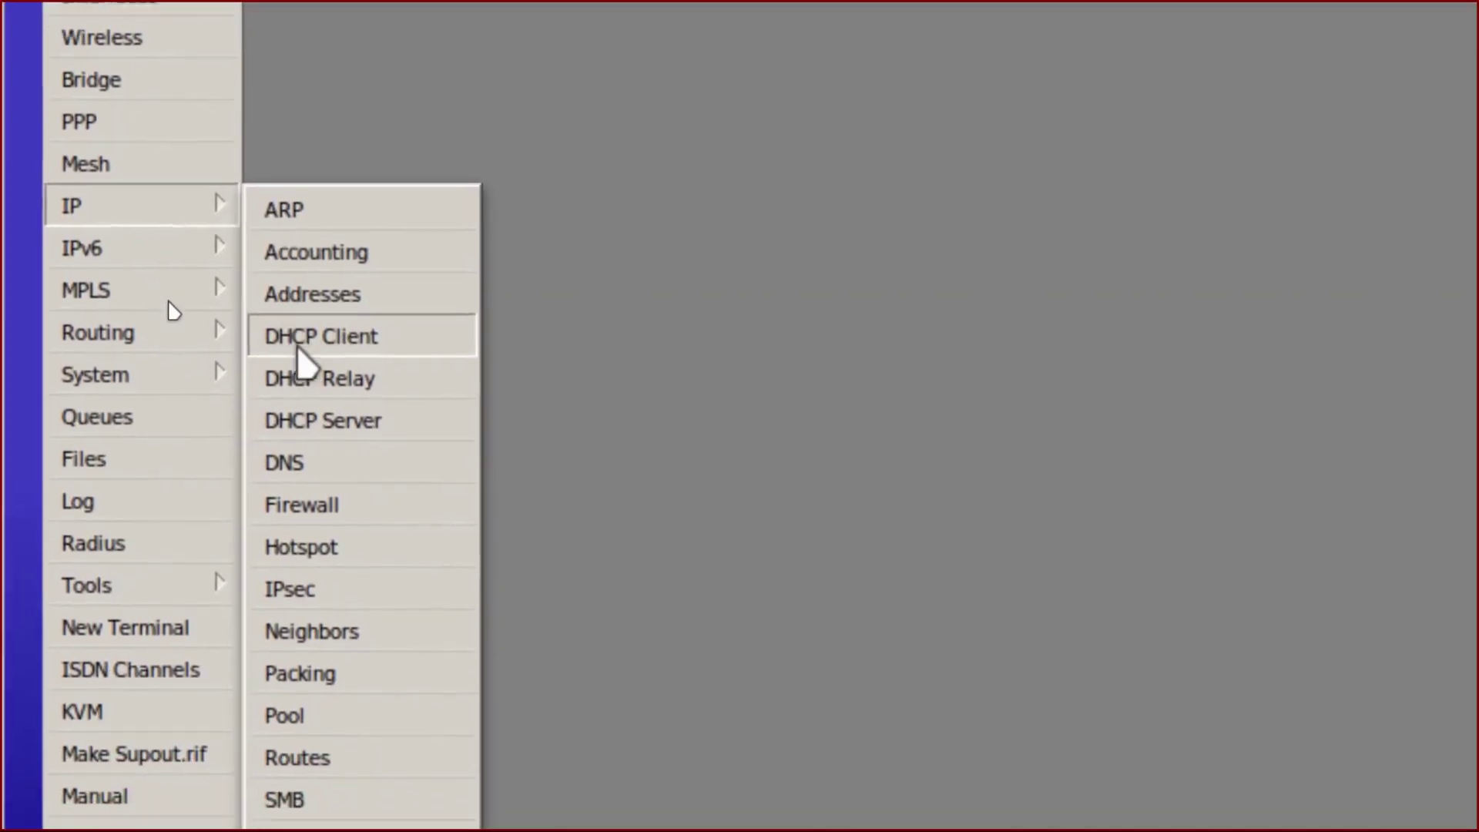
click(301, 385)
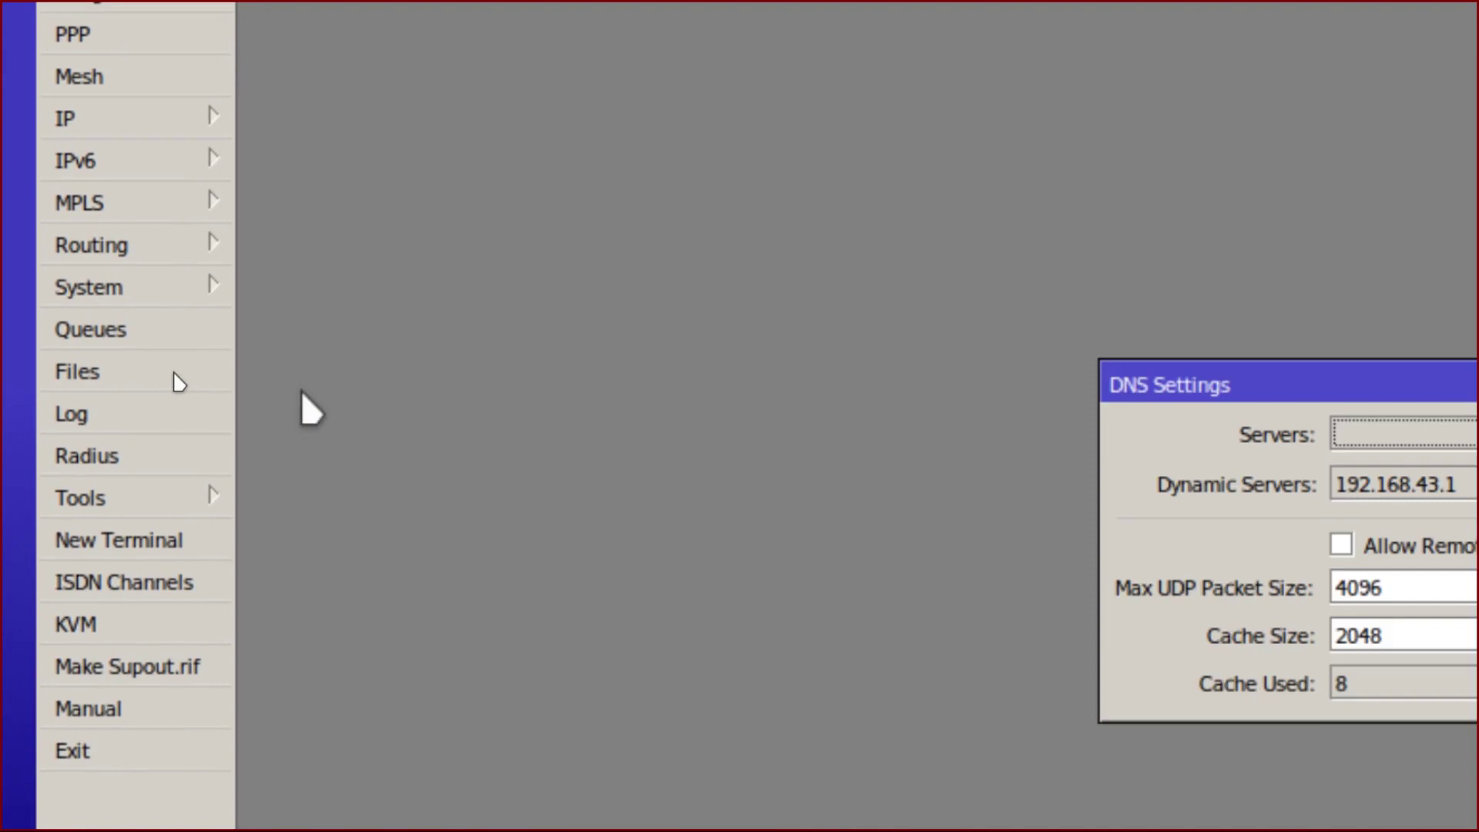
click(823, 407)
key(BackSpace)
text(8.)
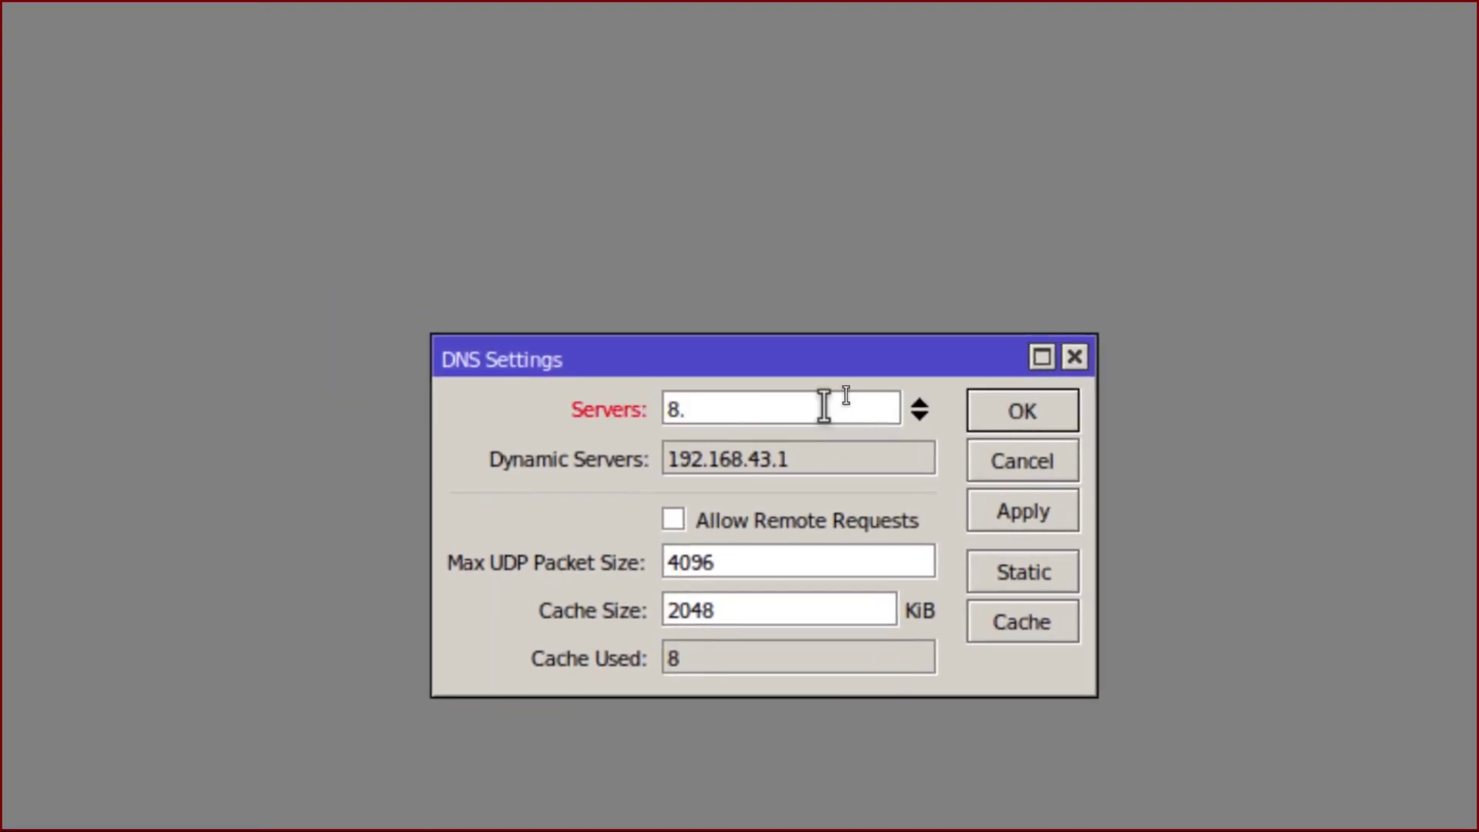
text(8.8.8)
click(1047, 515)
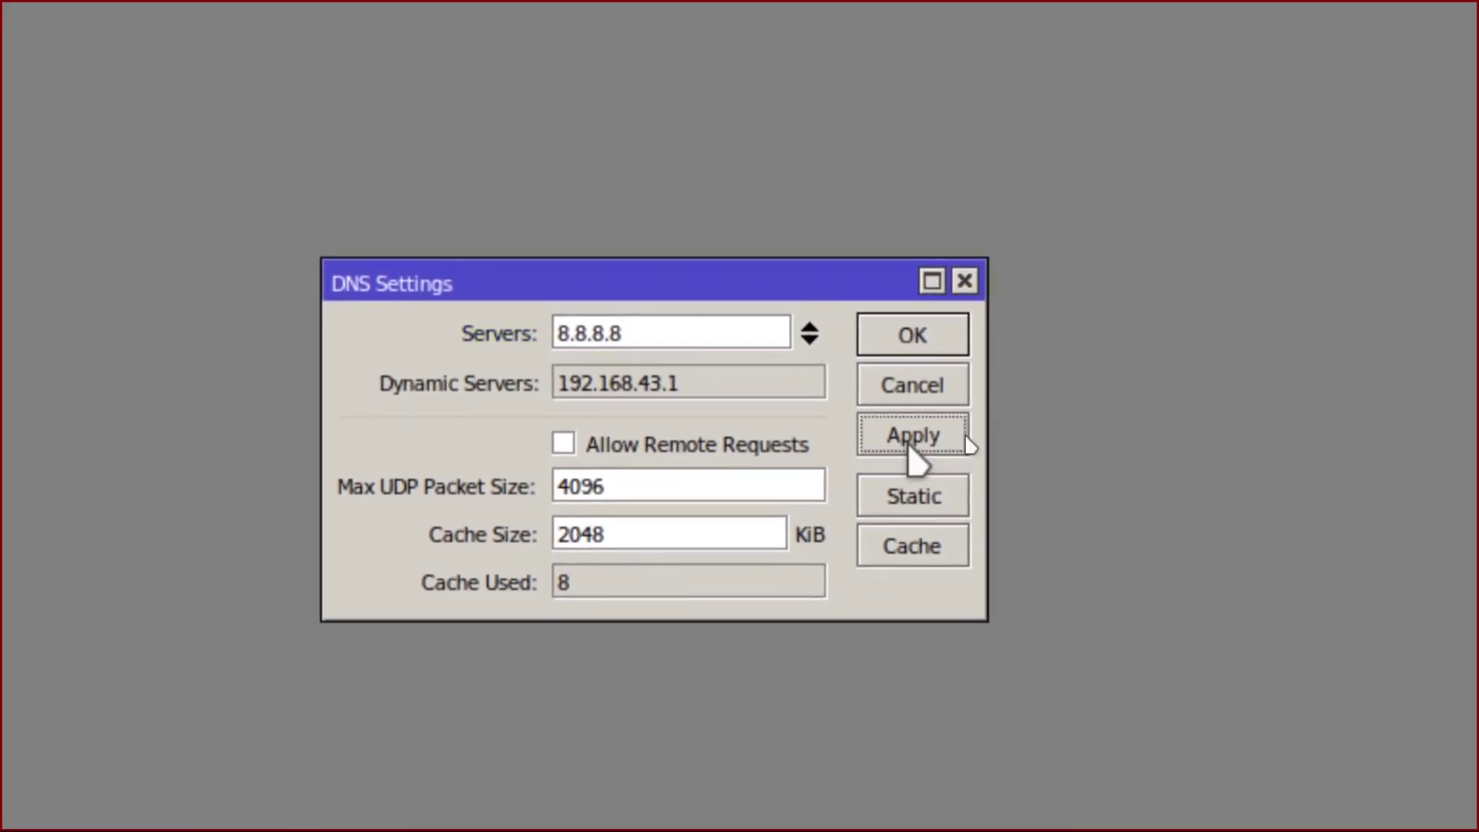
click(924, 339)
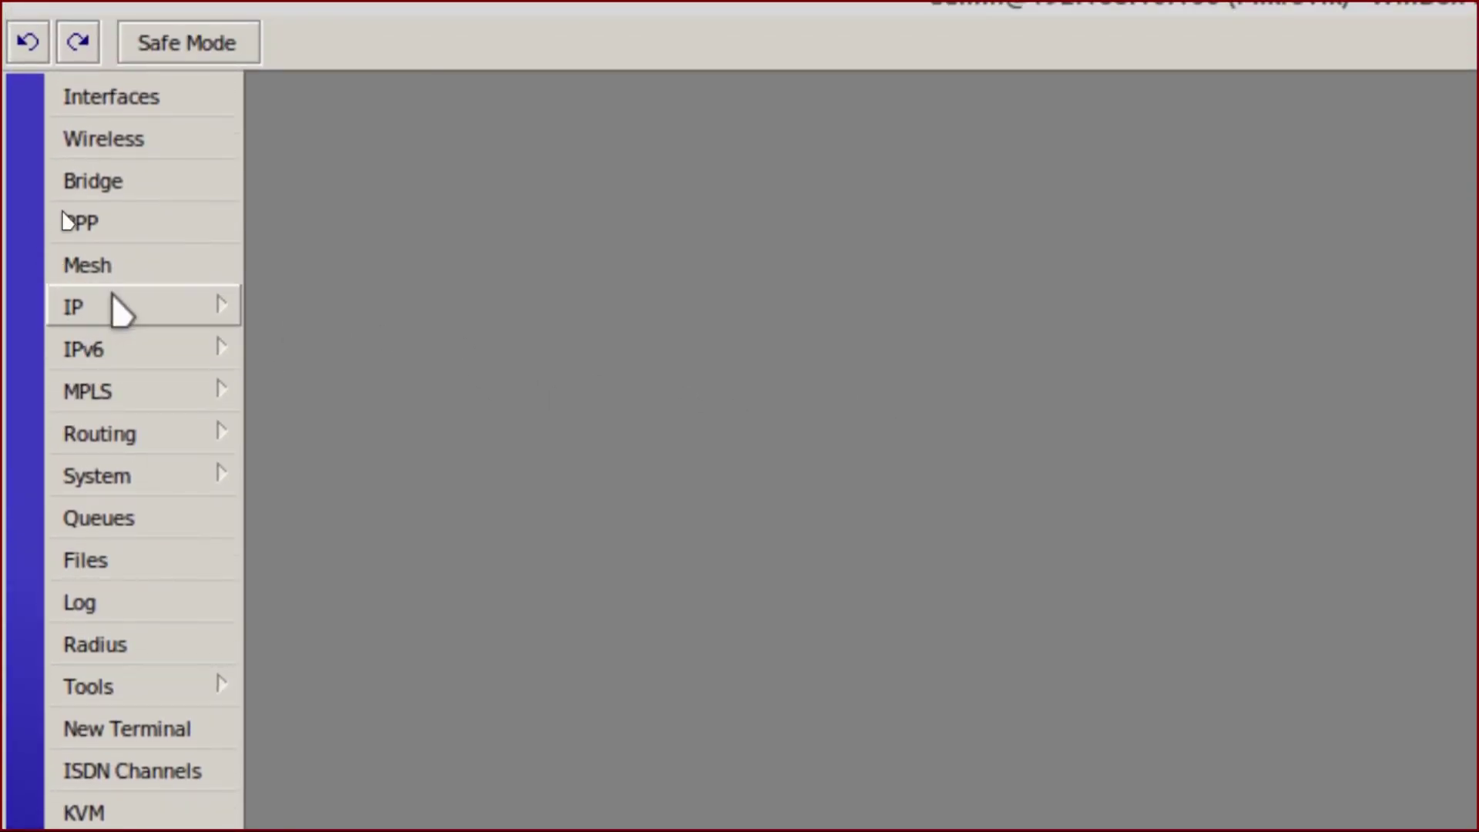
Start a new firewall NAT rule on the srcnat chain with ether2 as its out interface.
click(120, 308)
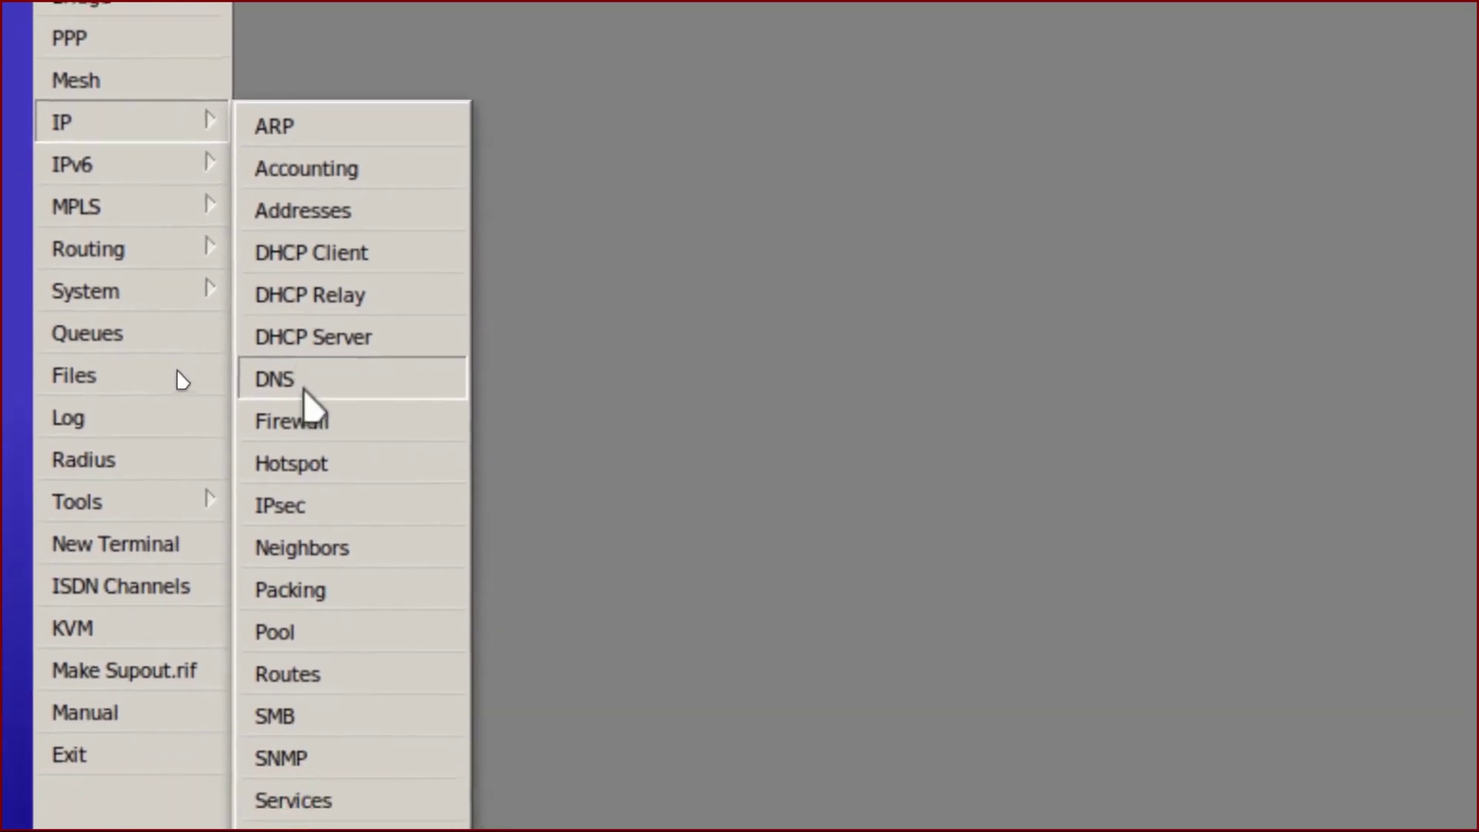
click(308, 420)
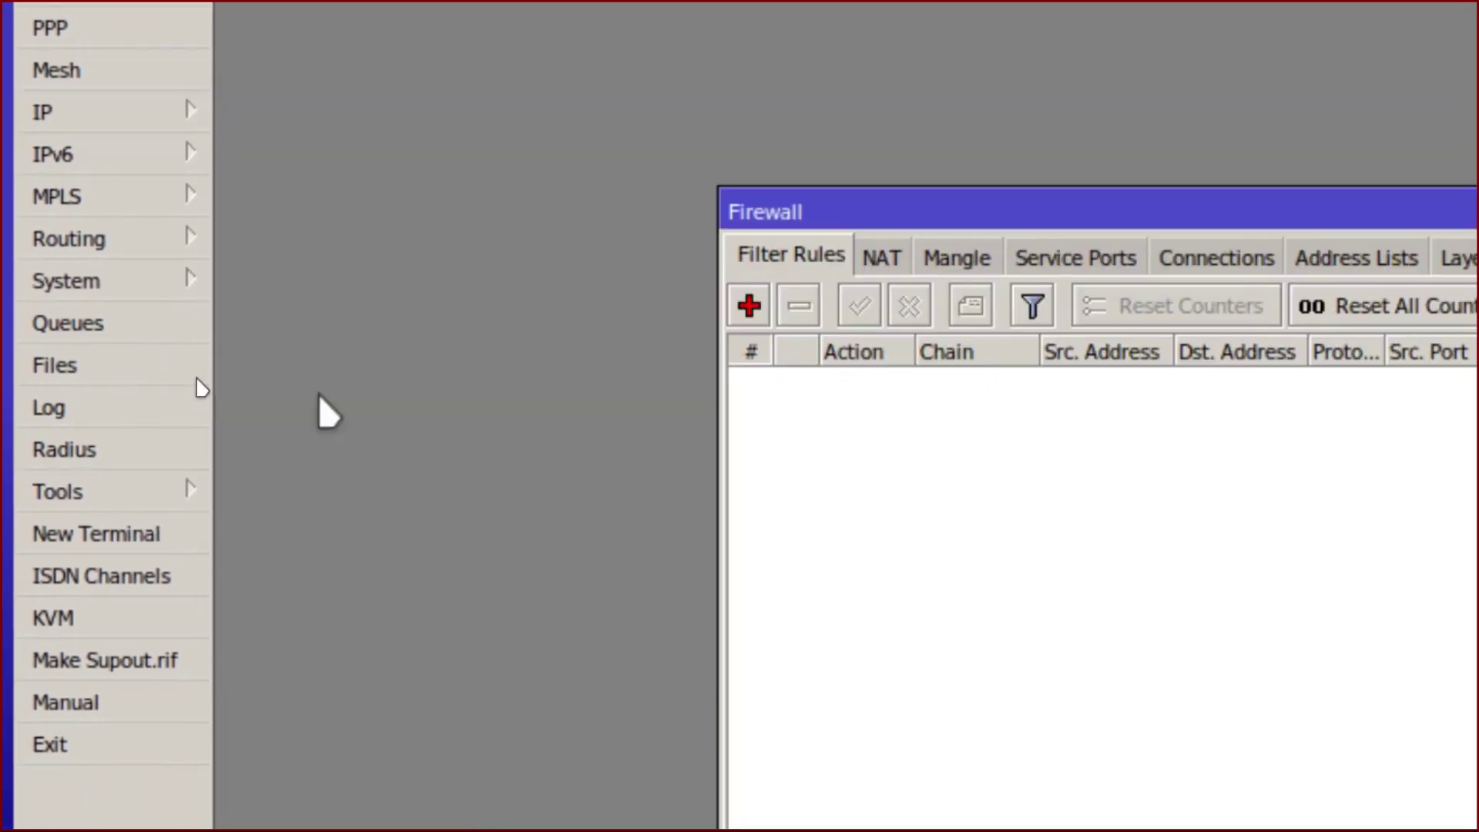
click(881, 256)
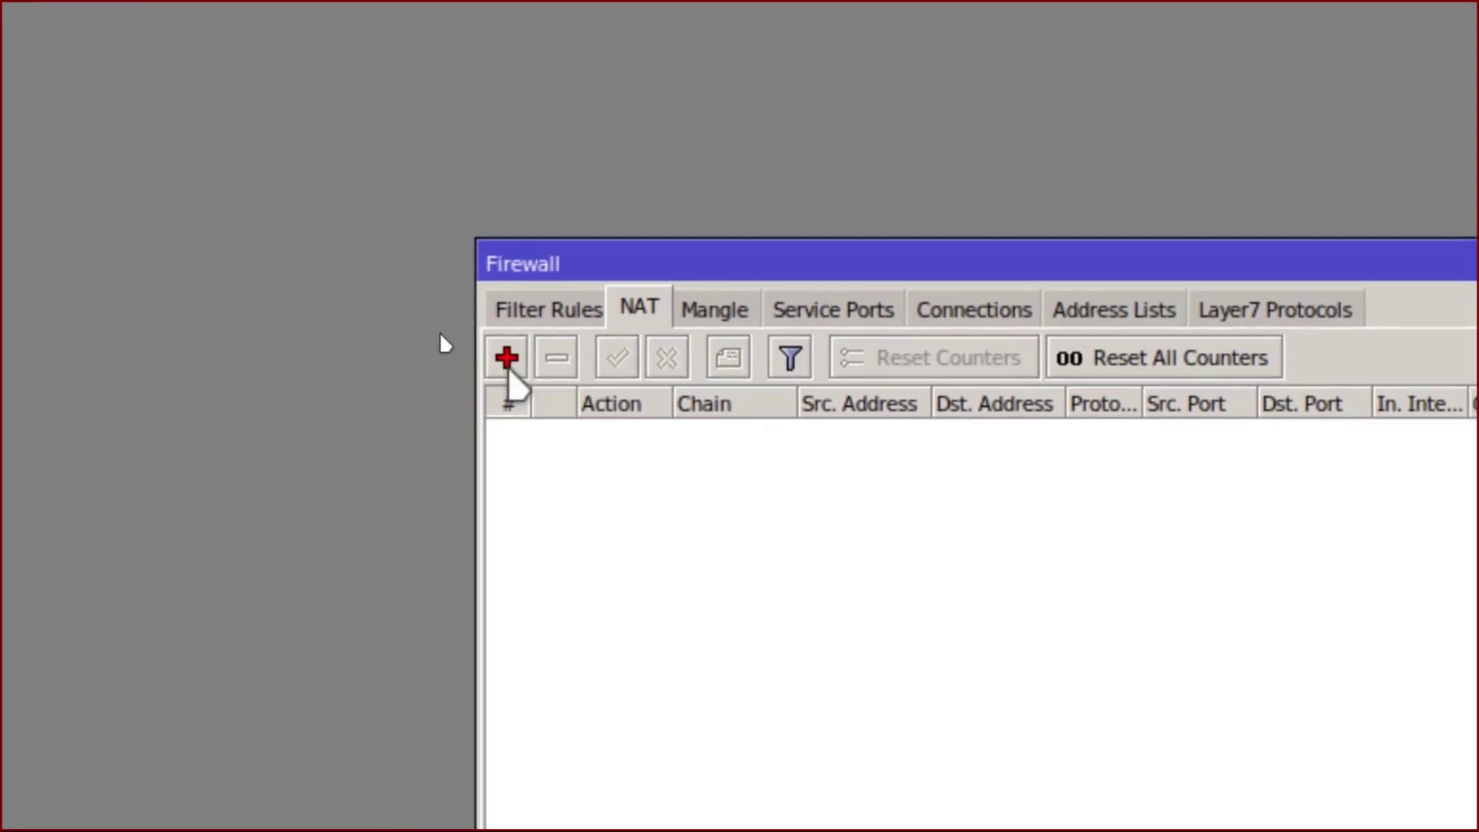
click(508, 361)
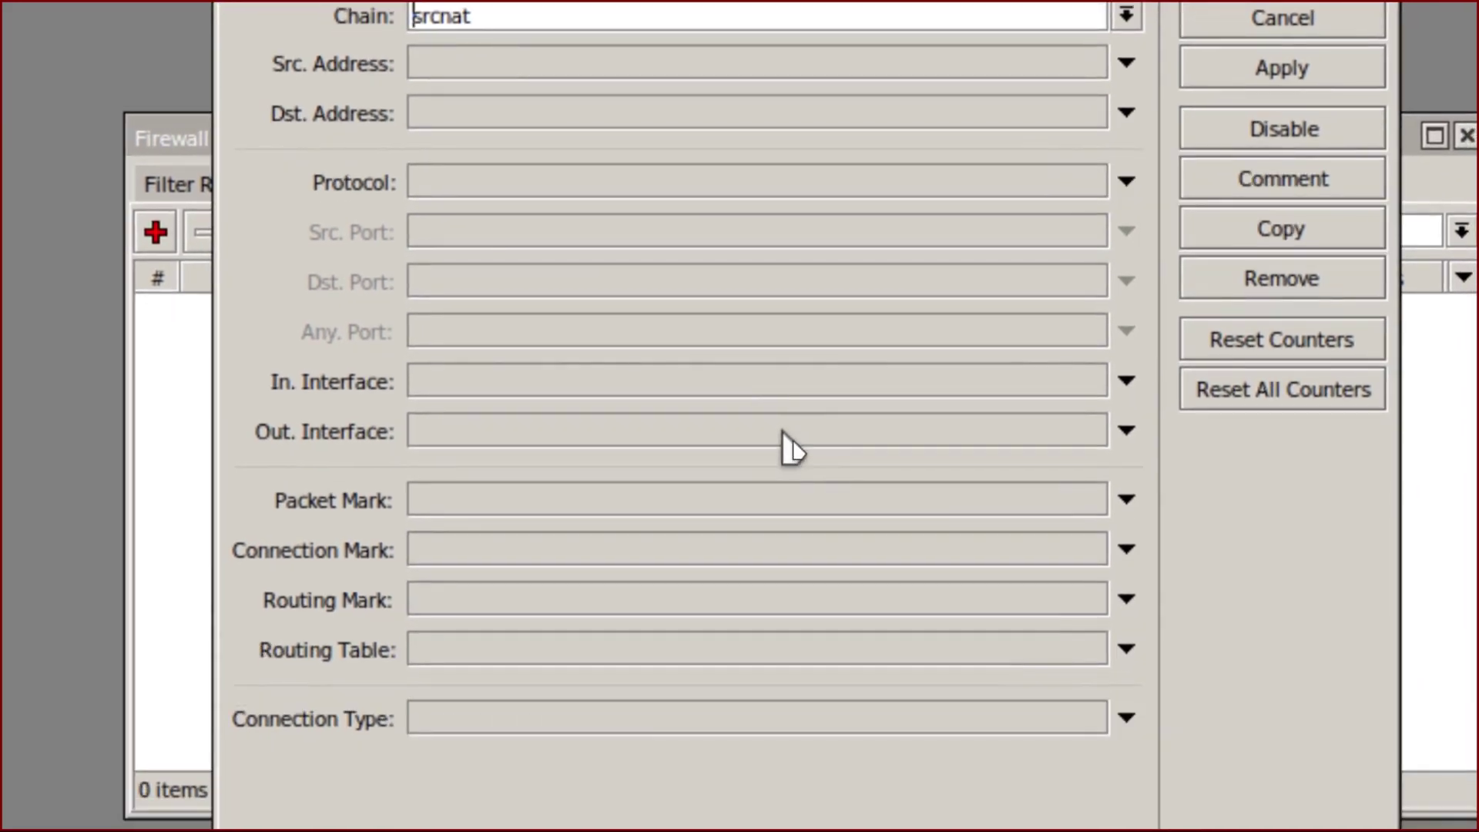
click(786, 431)
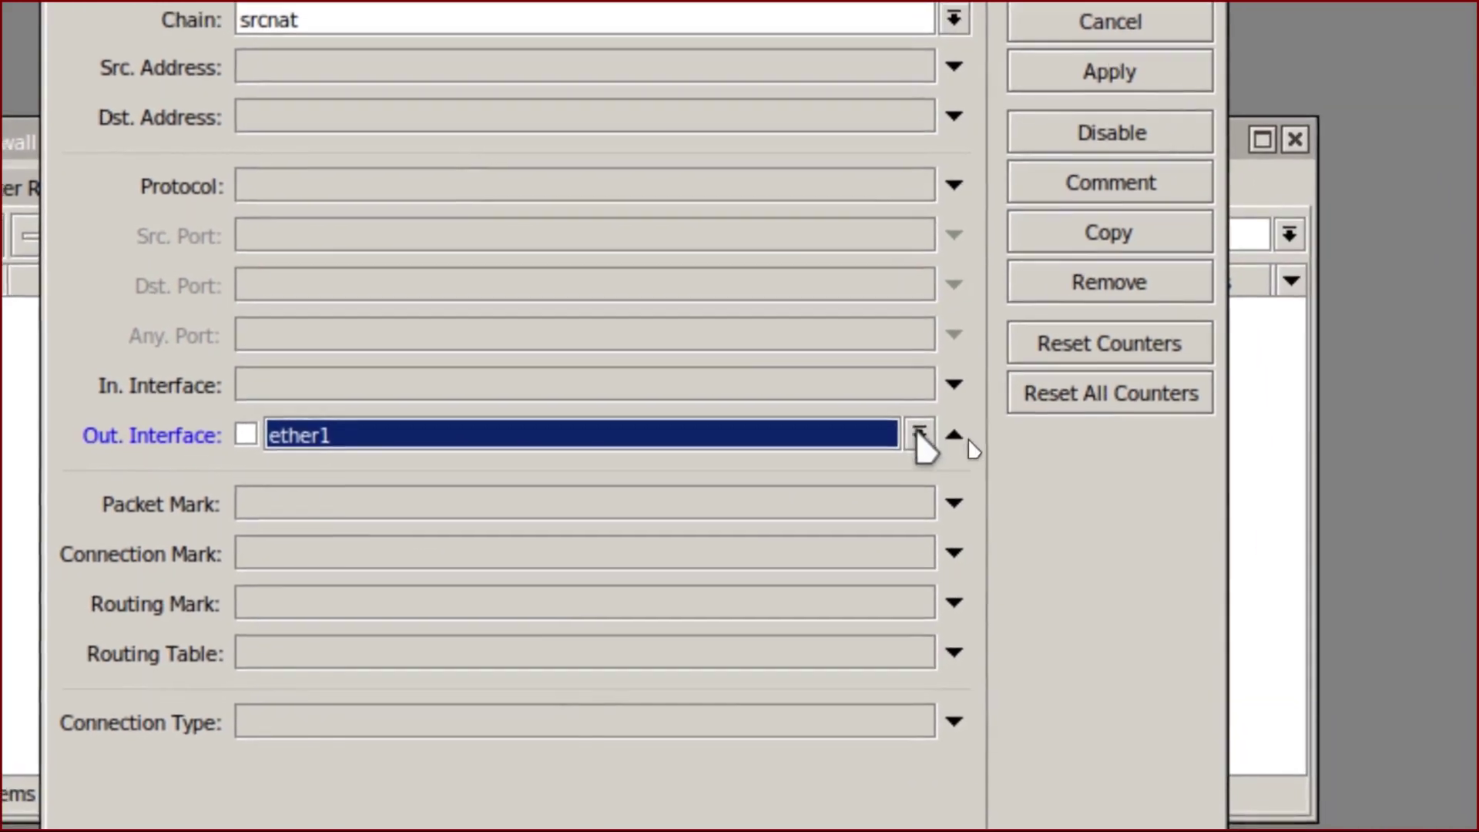
click(1137, 430)
click(854, 455)
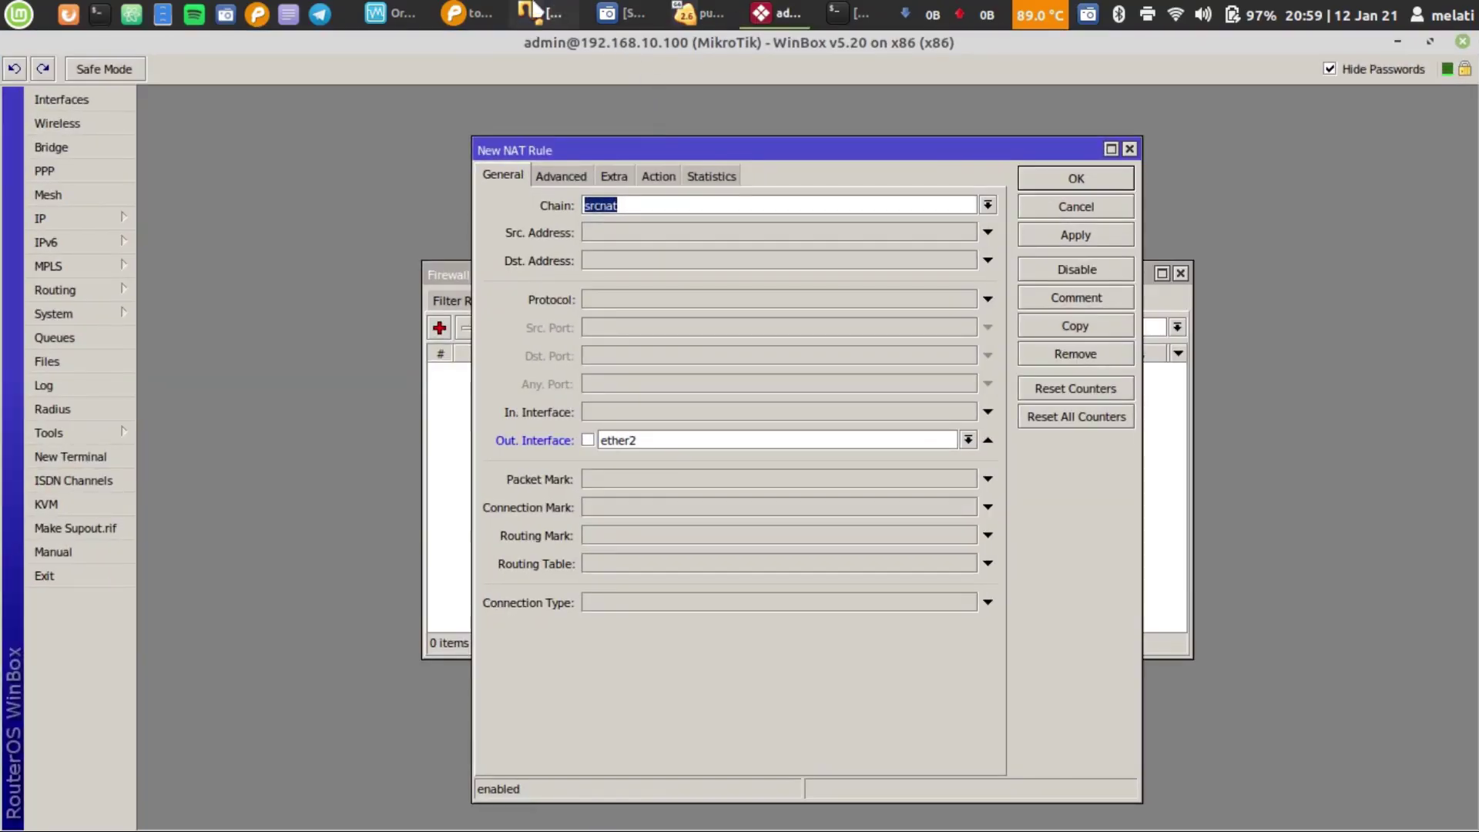
Switch to Pencil to check the Materi 4 topology diagram, and return to the new NAT rule in WinBox.
click(529, 11)
click(468, 13)
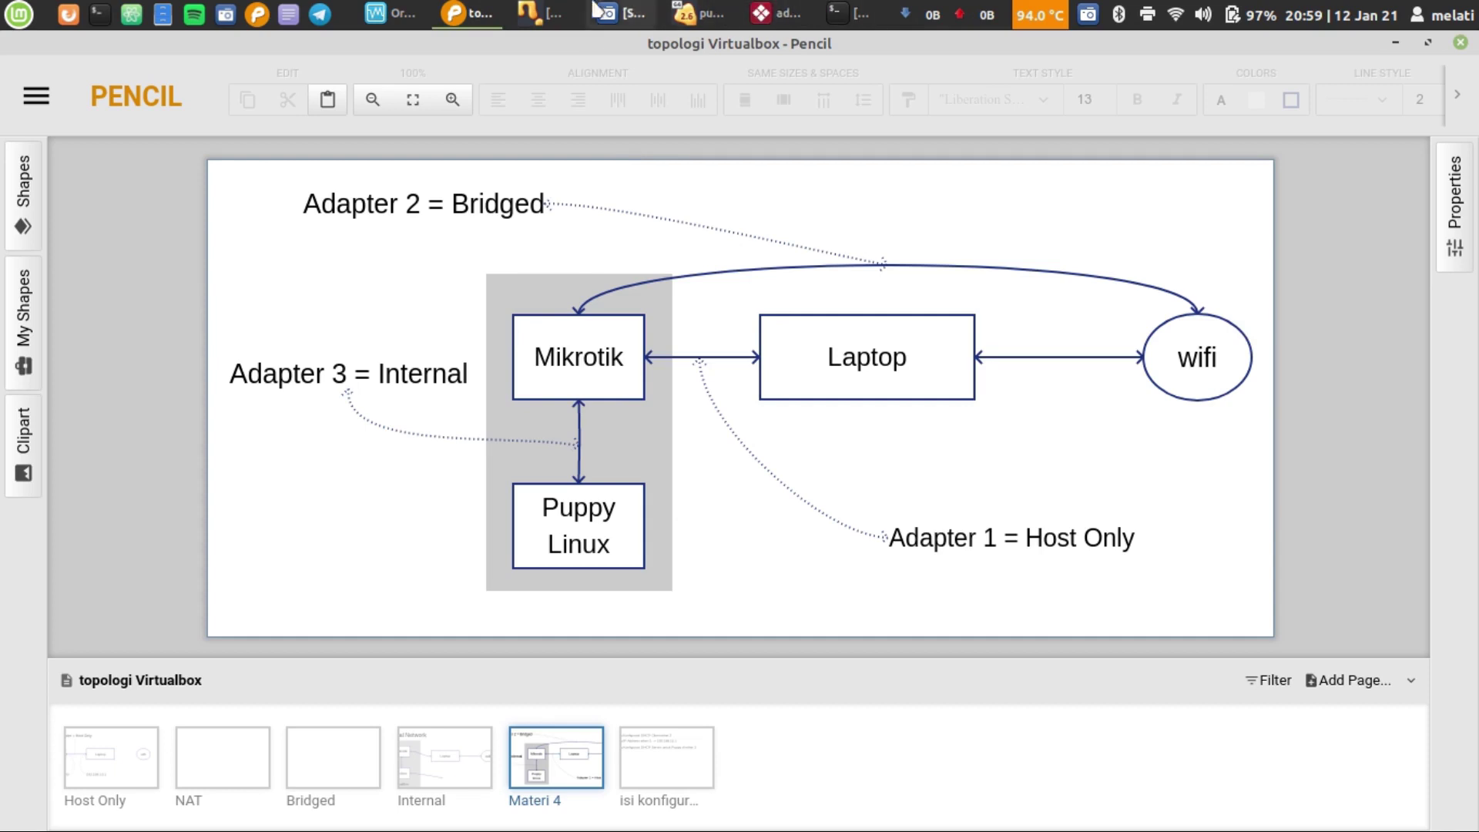
click(774, 13)
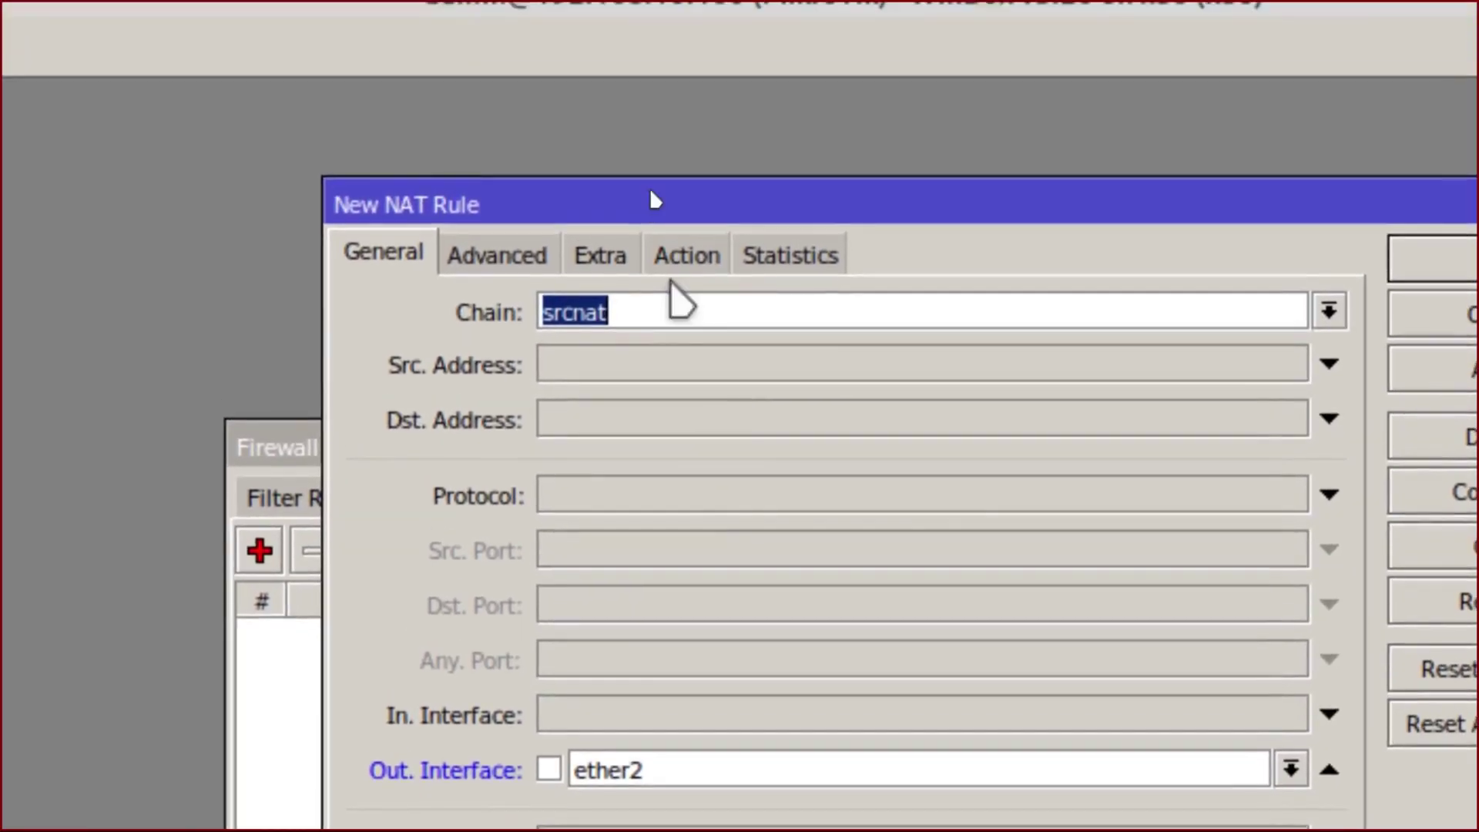
Set the new NAT rule's action to masquerade and save the rule.
click(676, 278)
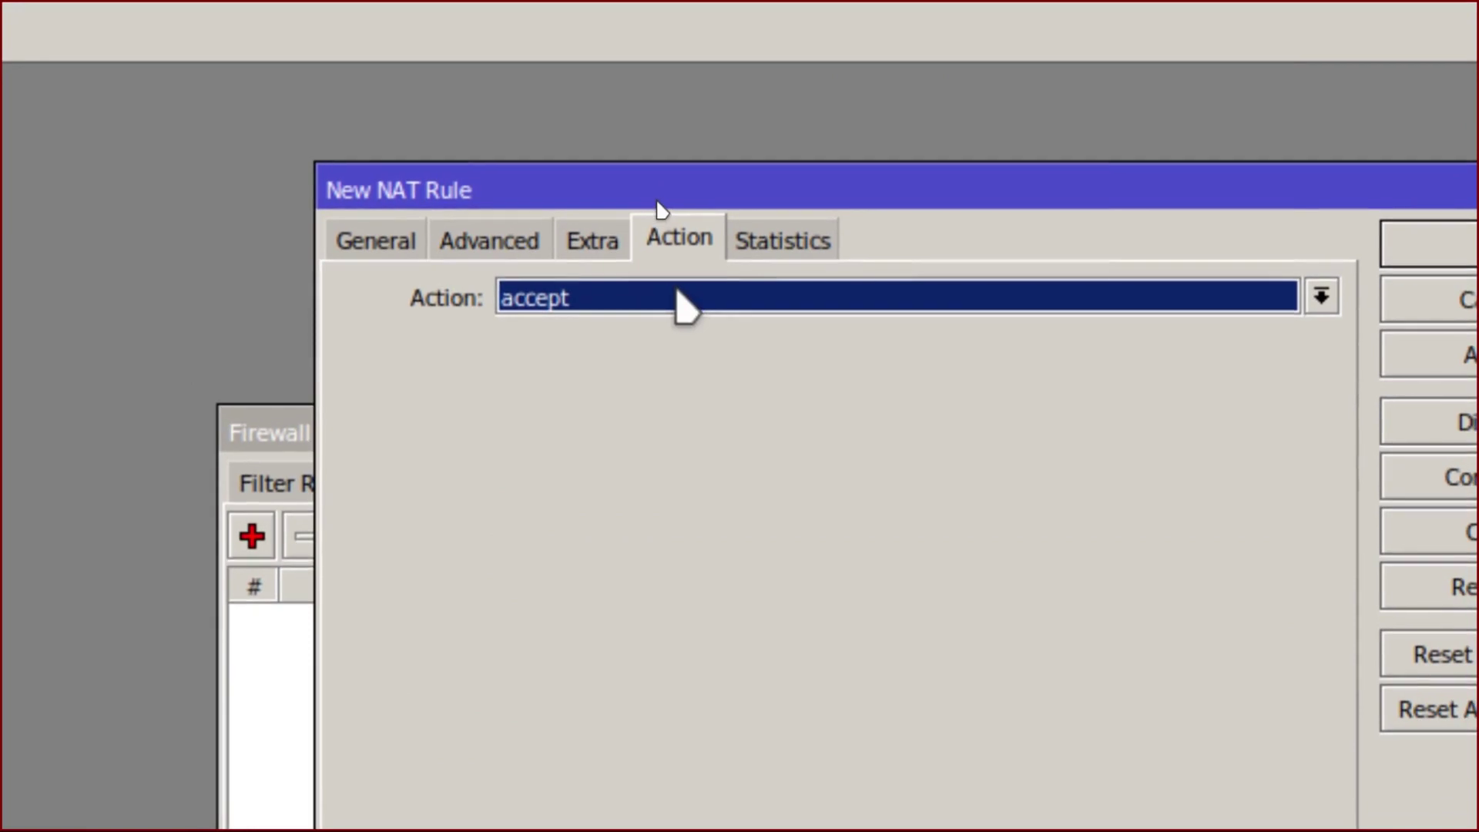
click(684, 317)
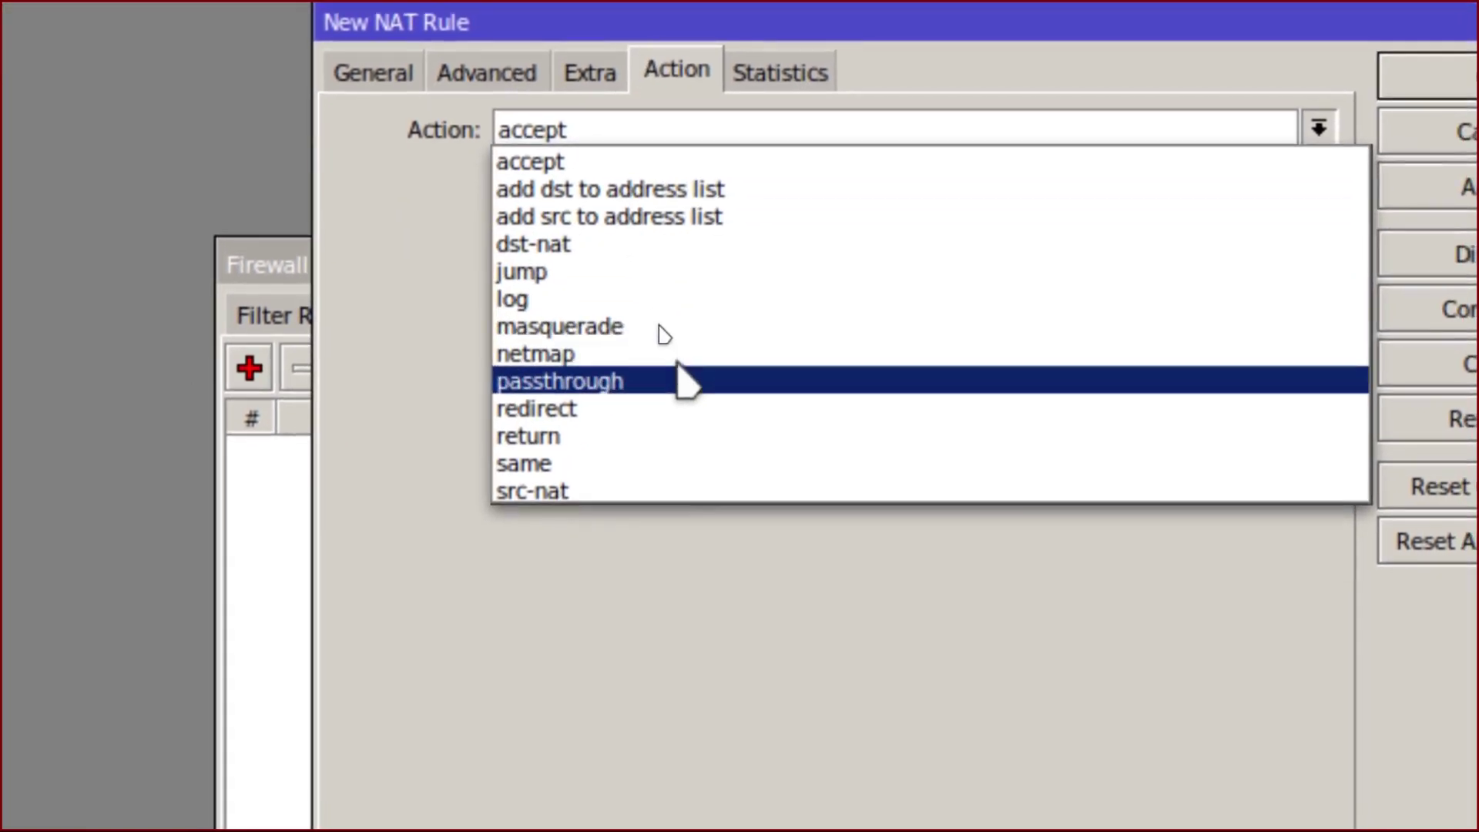
click(678, 350)
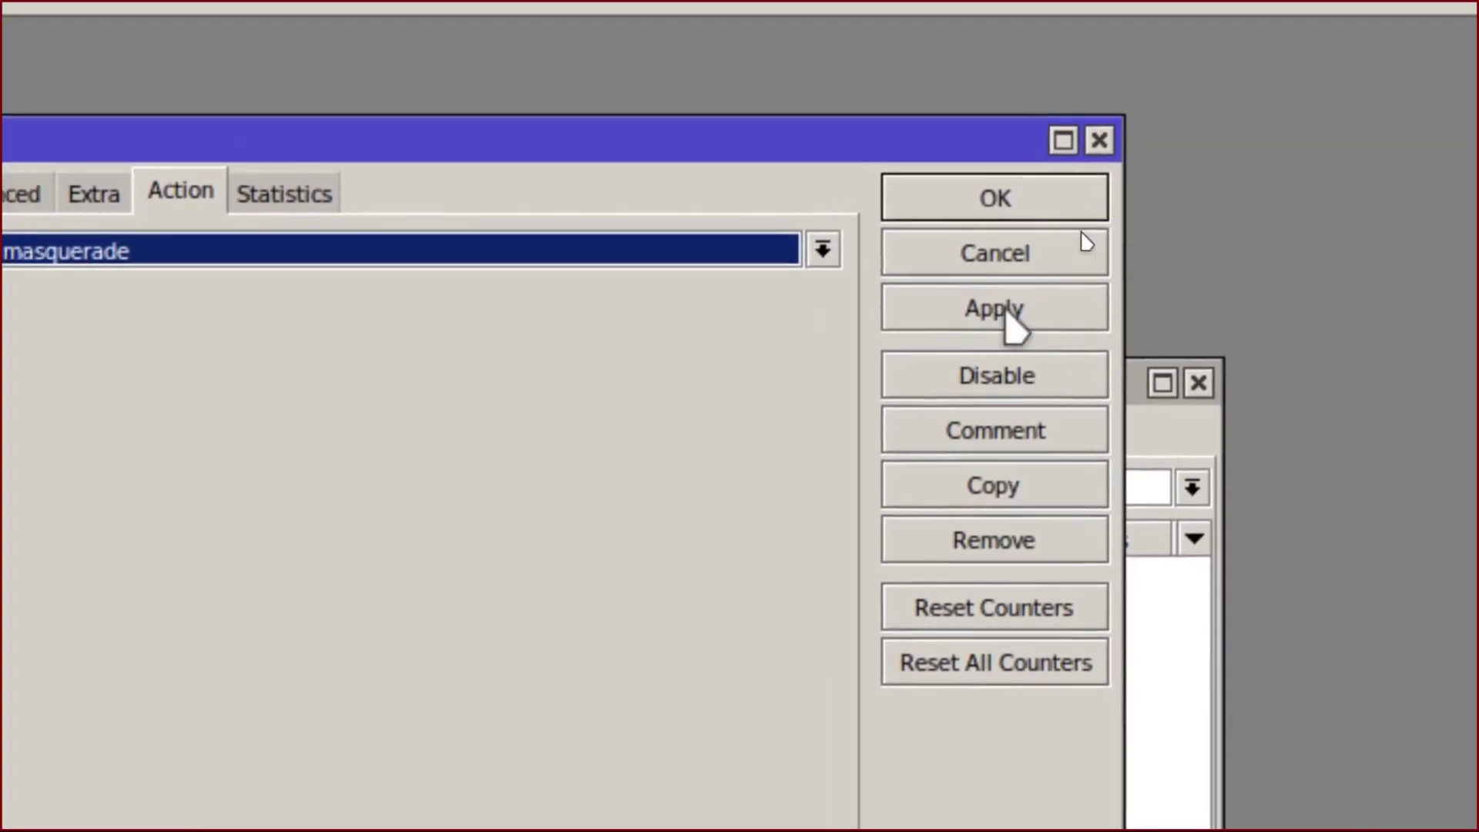
click(1001, 279)
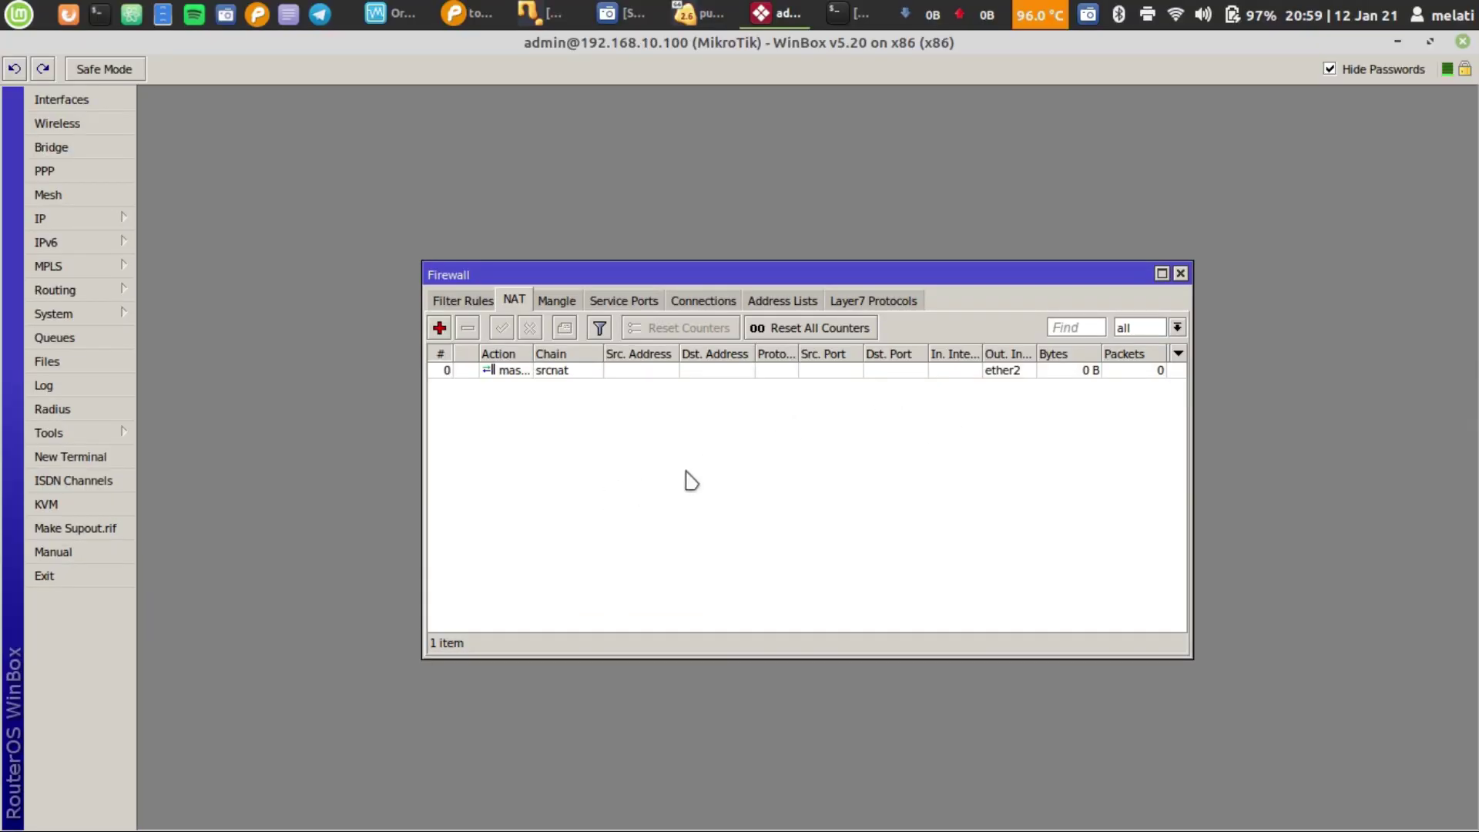
click(583, 371)
click(792, 448)
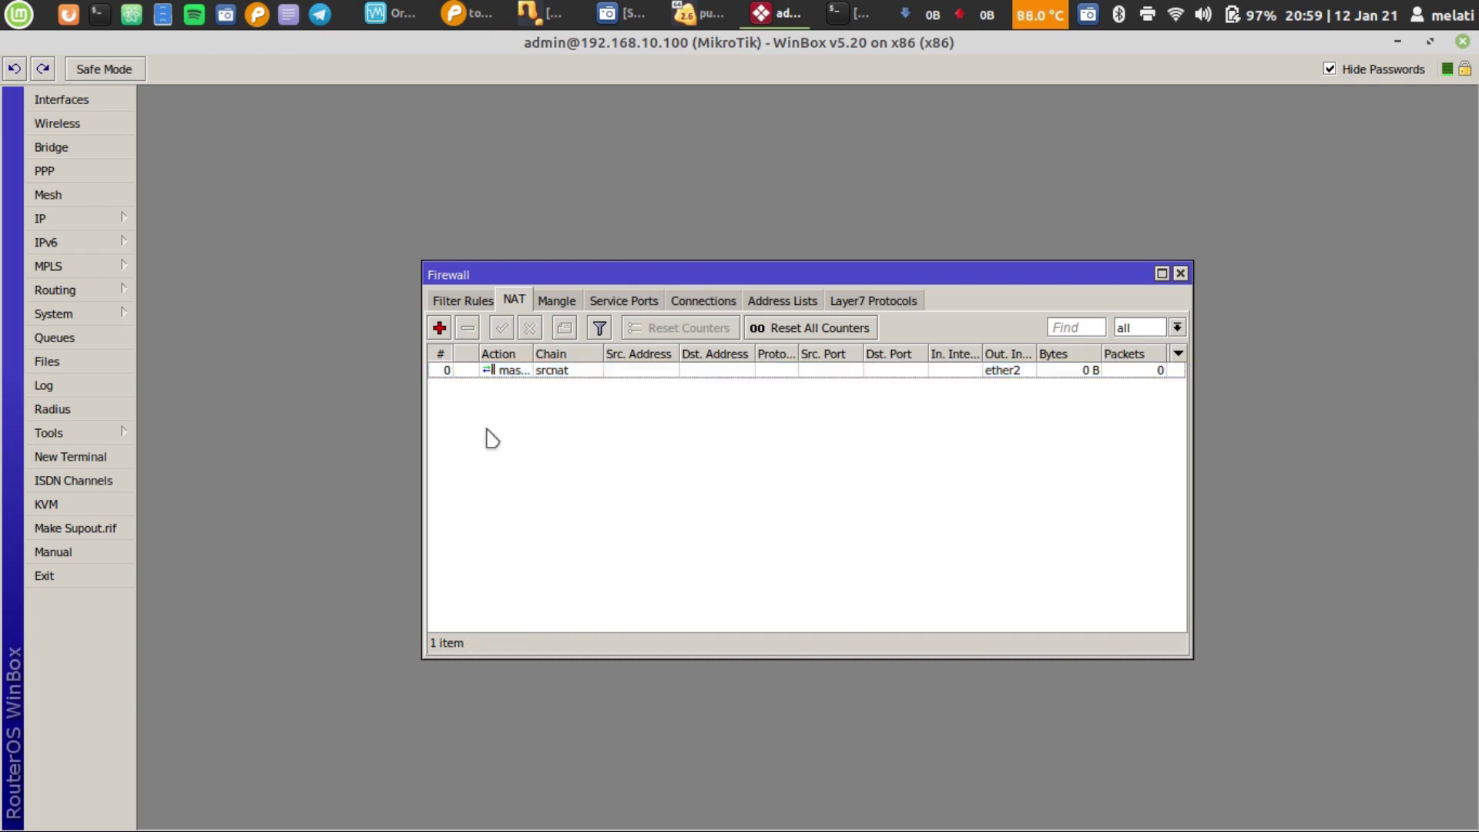
Open the router's IP route list and arrange it below the Firewall window so both are readable.
click(78, 219)
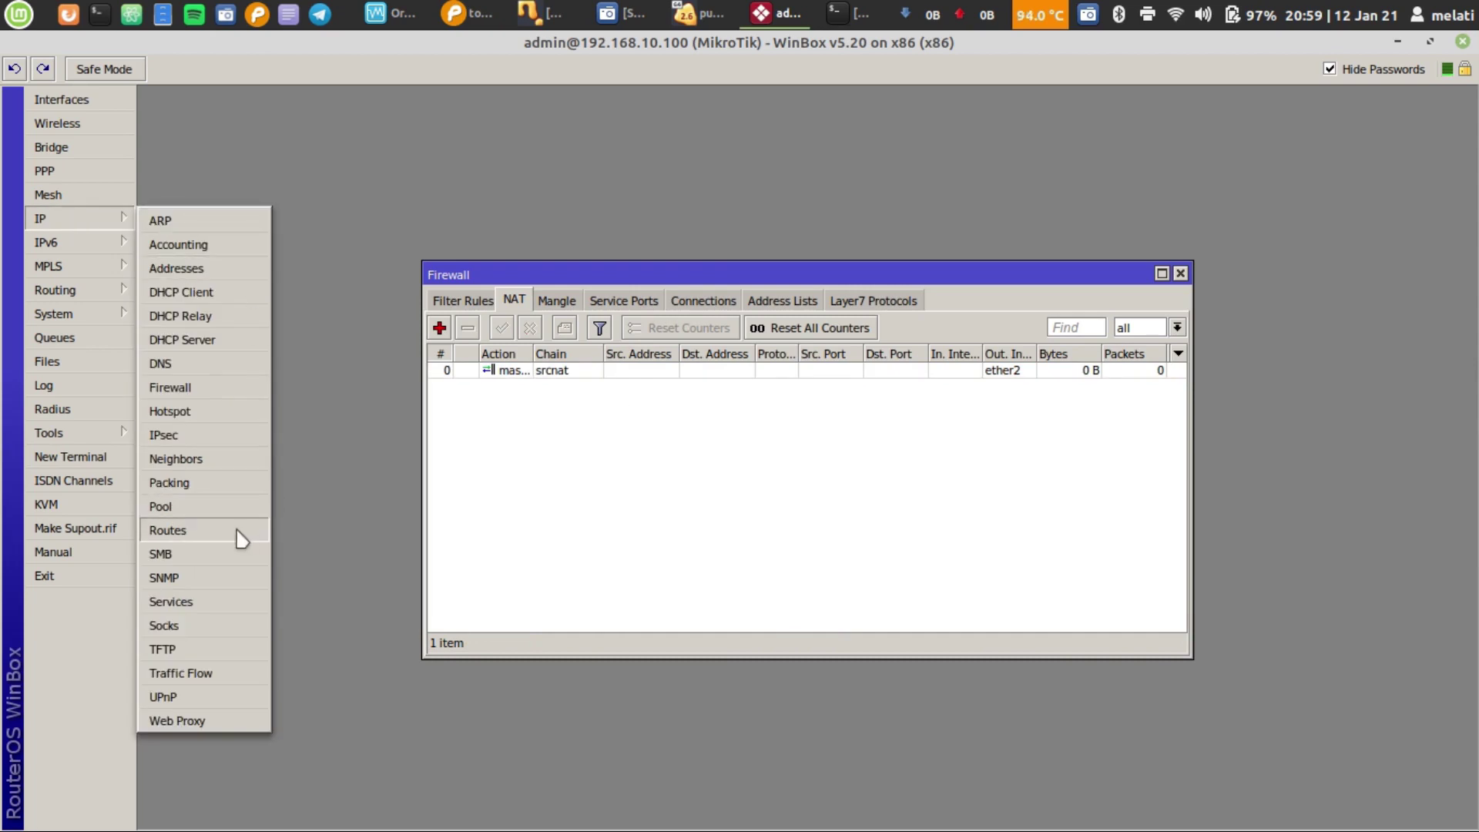
click(108, 225)
click(116, 225)
click(212, 530)
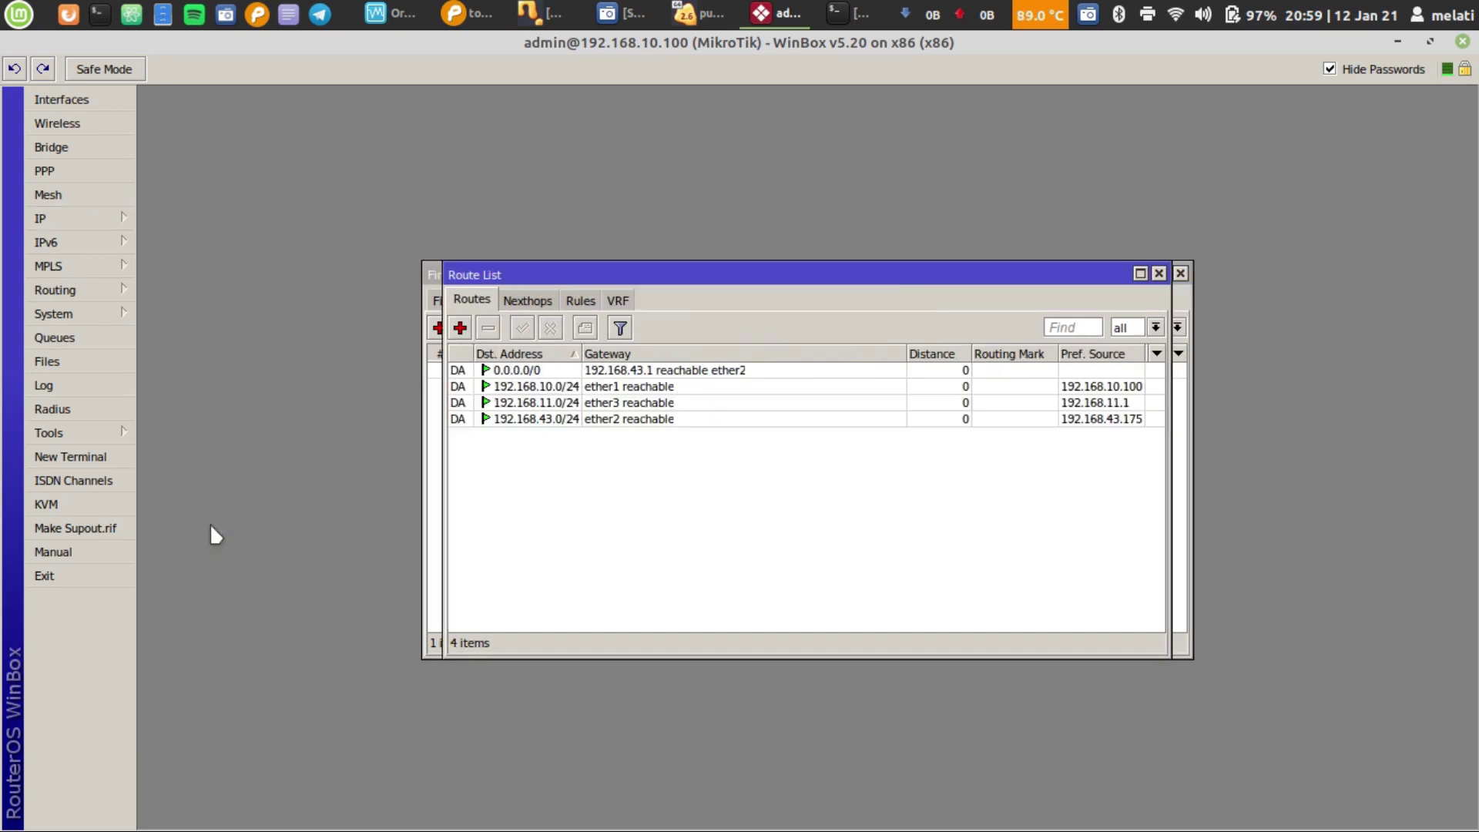
drag(770, 274, 625, 387)
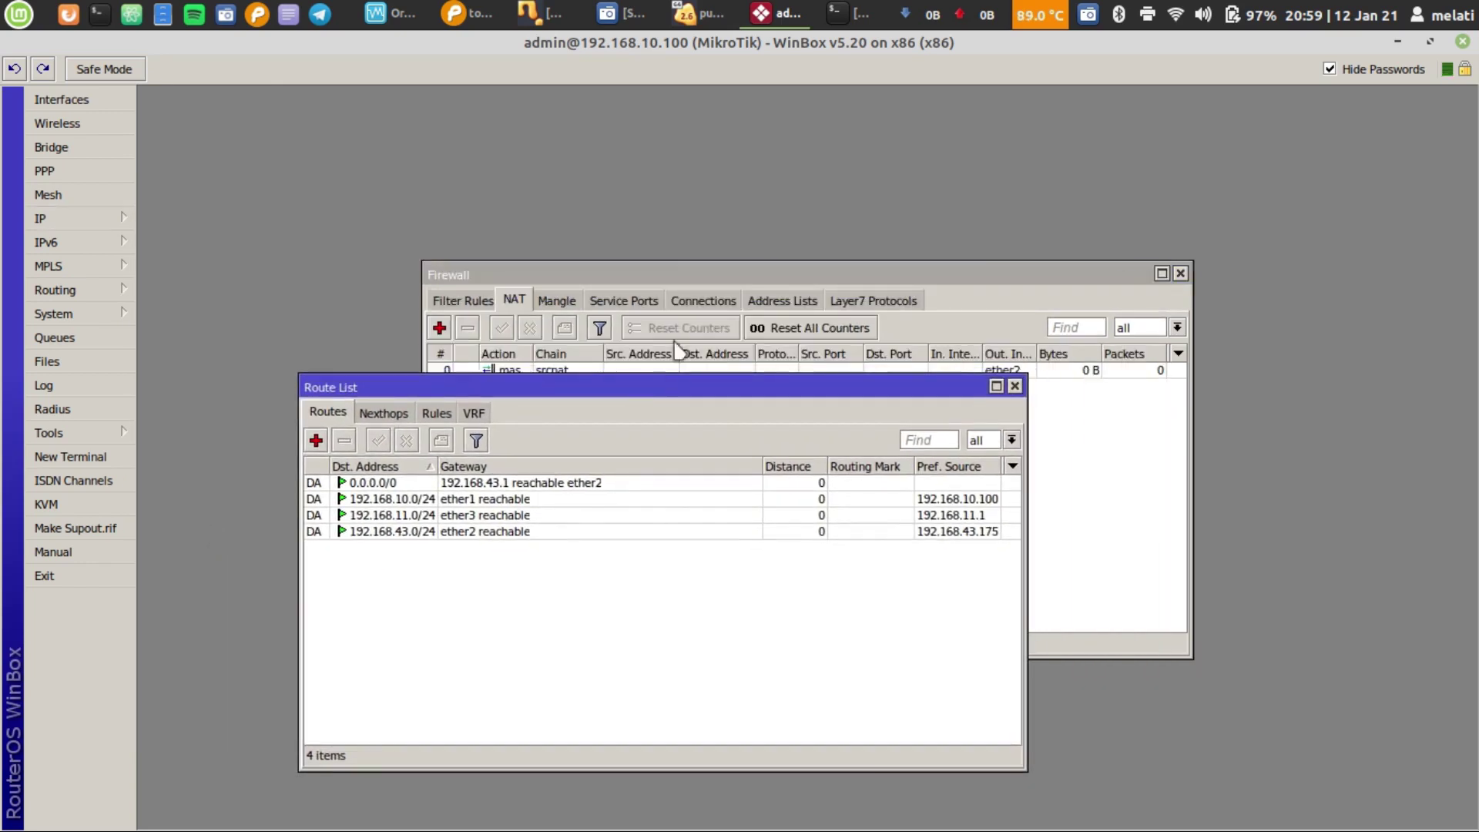
drag(750, 275, 672, 130)
click(707, 609)
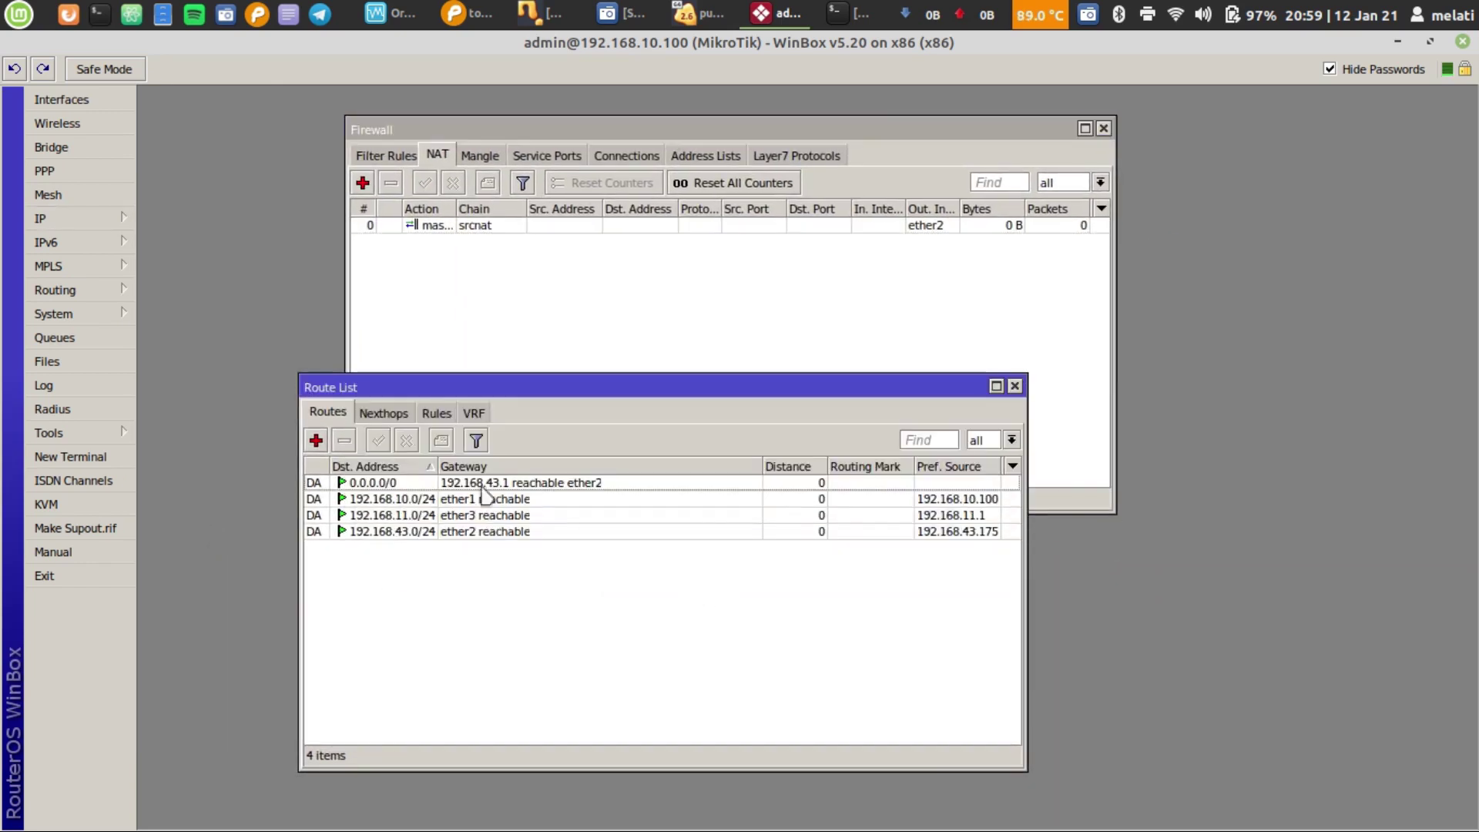
Add a route for destination 0.0.0.0/0 with ether2 as its gateway and save it.
click(326, 437)
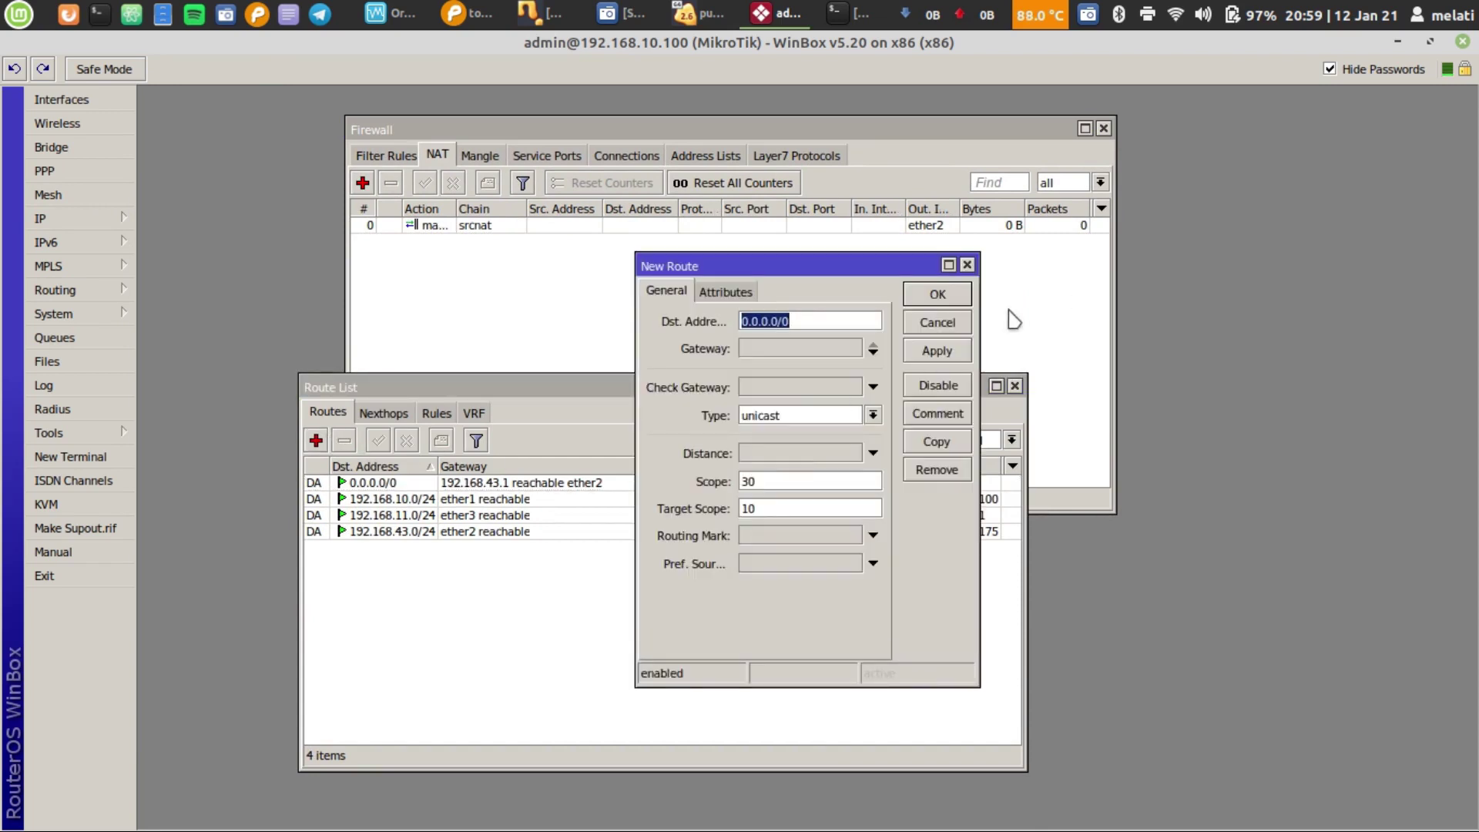
click(874, 351)
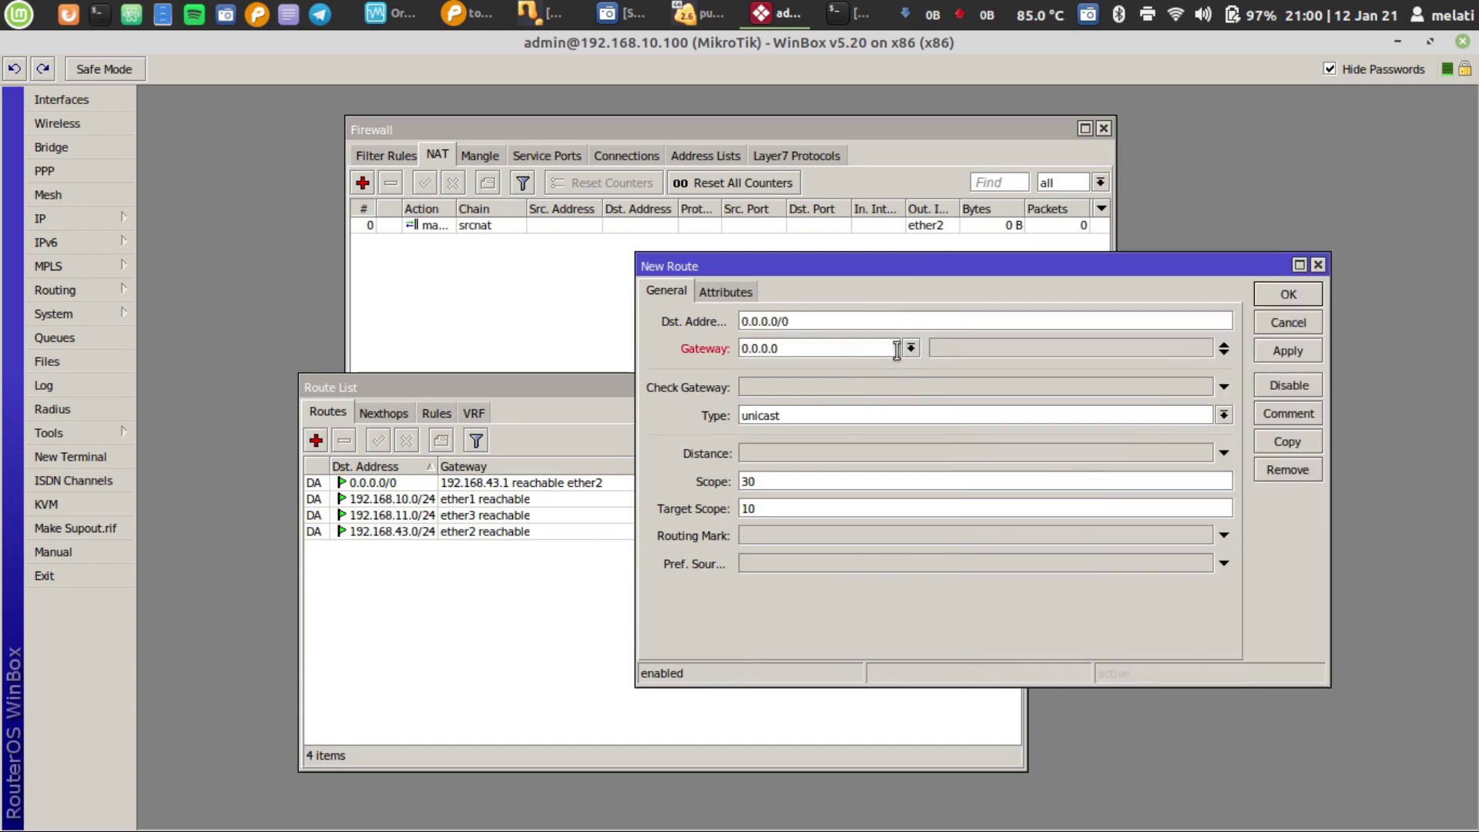
click(912, 352)
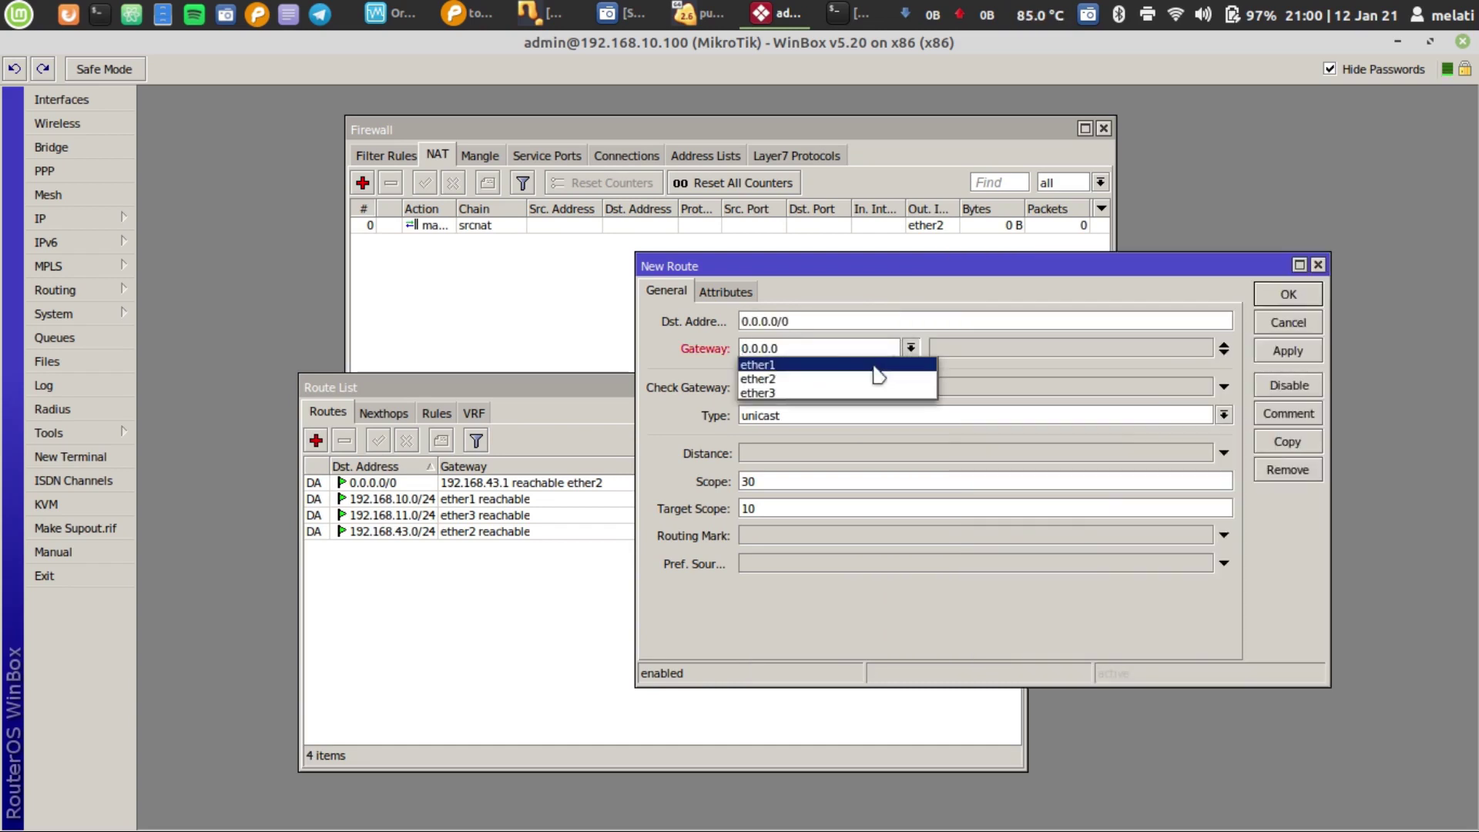
click(833, 386)
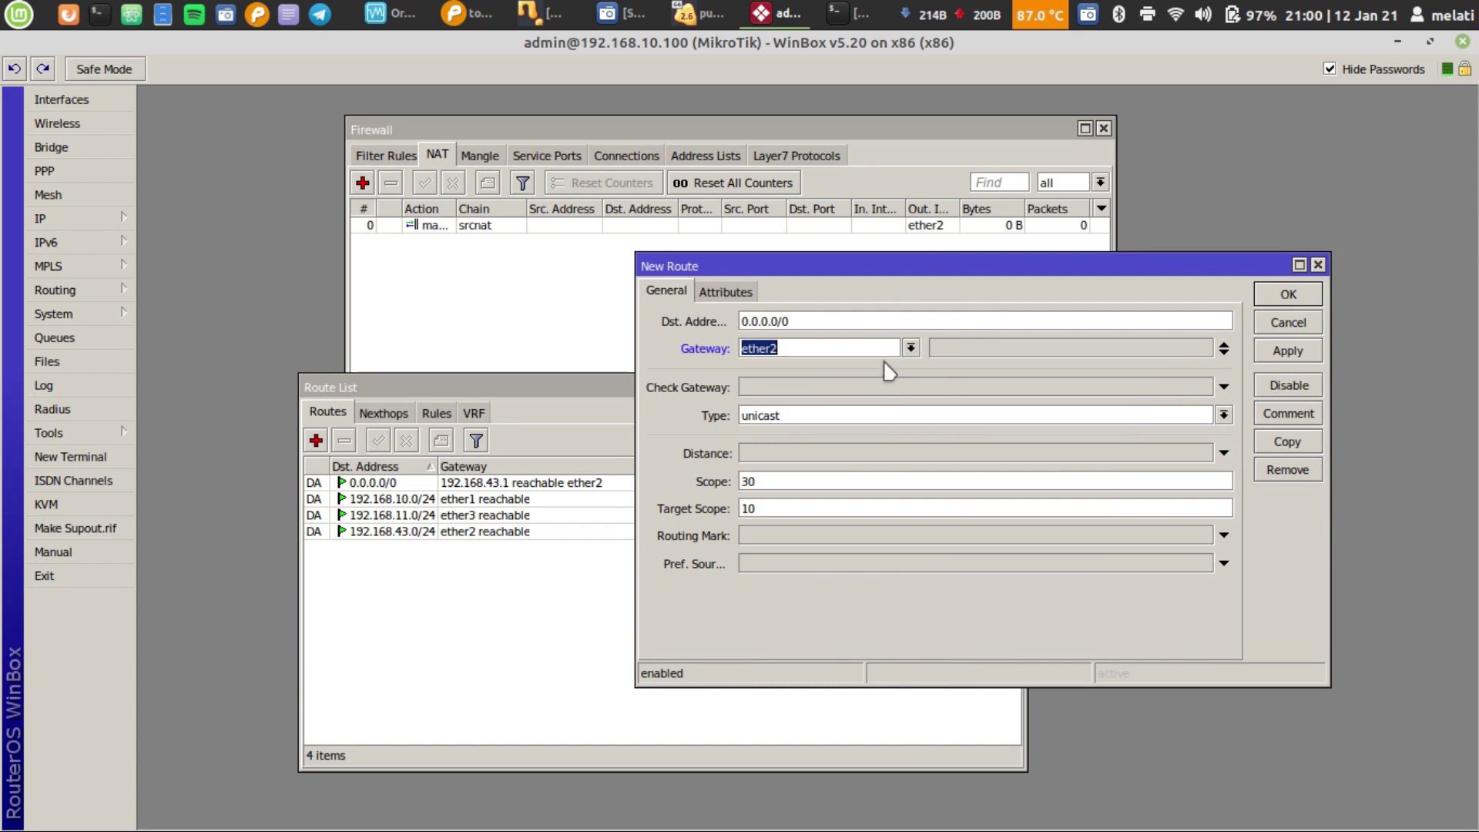
click(1287, 350)
click(1280, 292)
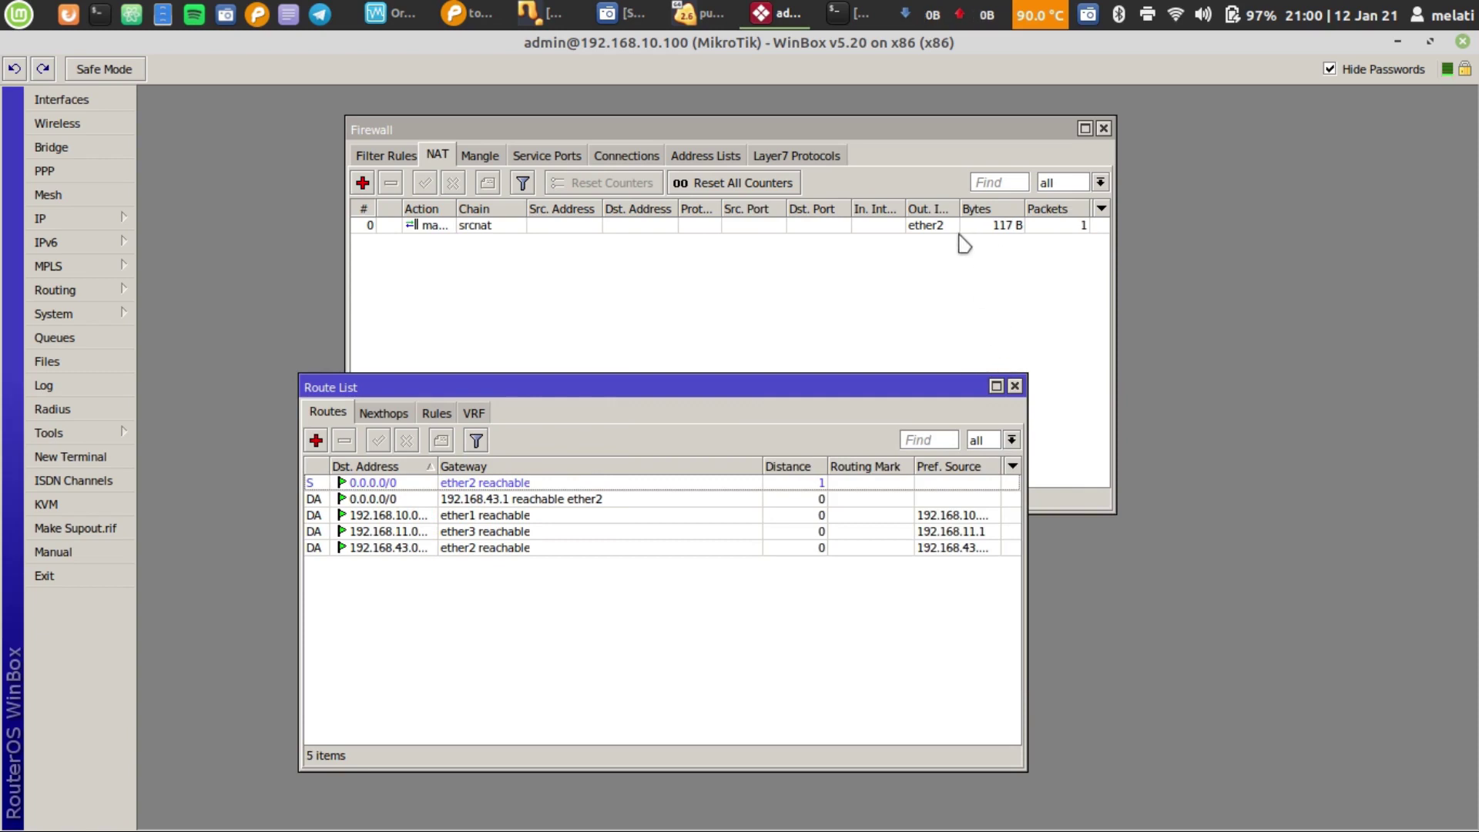
Check the masquerade rule's byte and packet counters in the NAT list, and close the Route List window.
click(1025, 225)
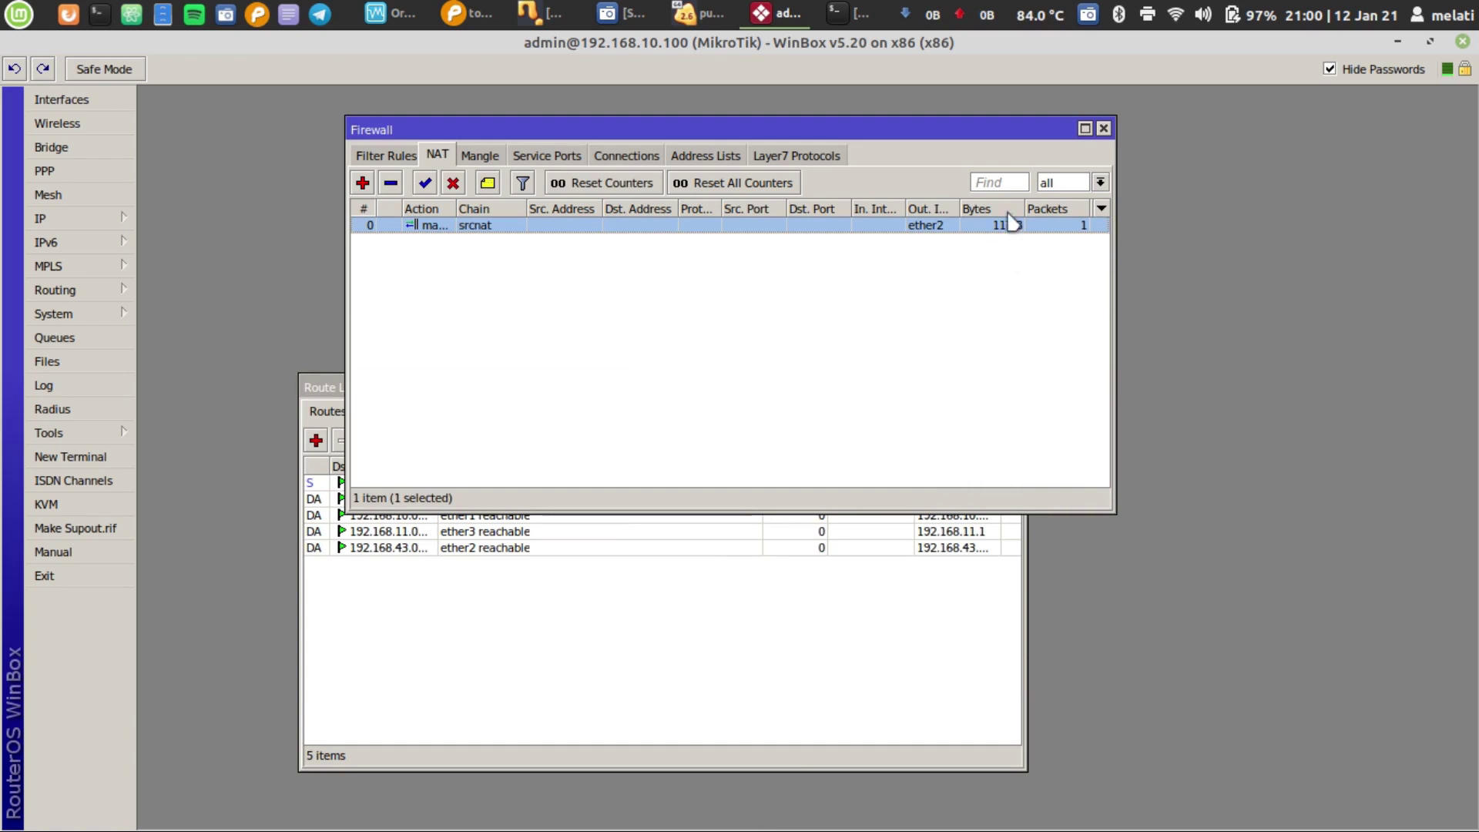
click(890, 604)
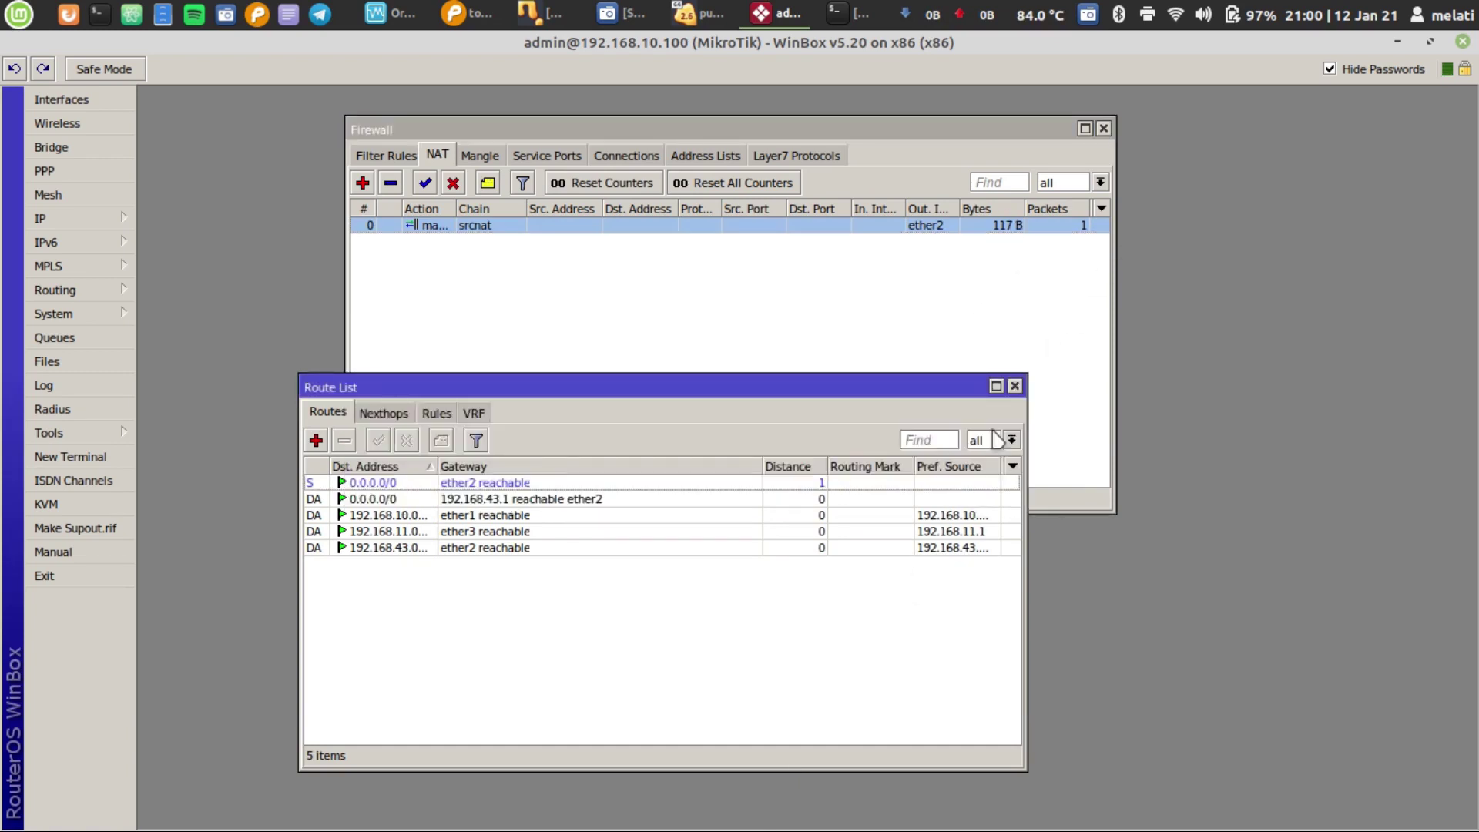
click(1017, 387)
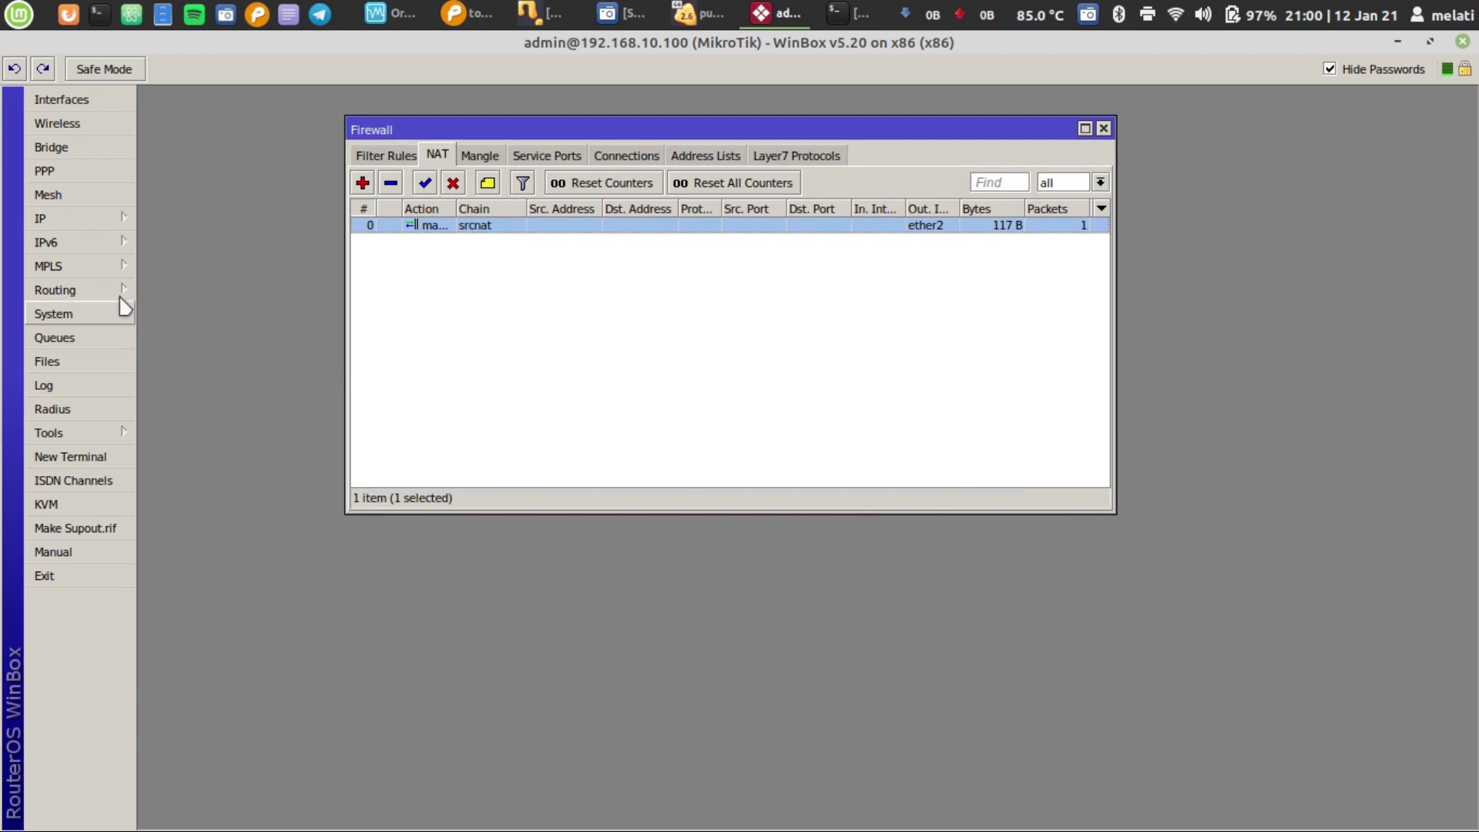
Ping google.com from a new router terminal, stop the ping, and close the terminal.
click(100, 224)
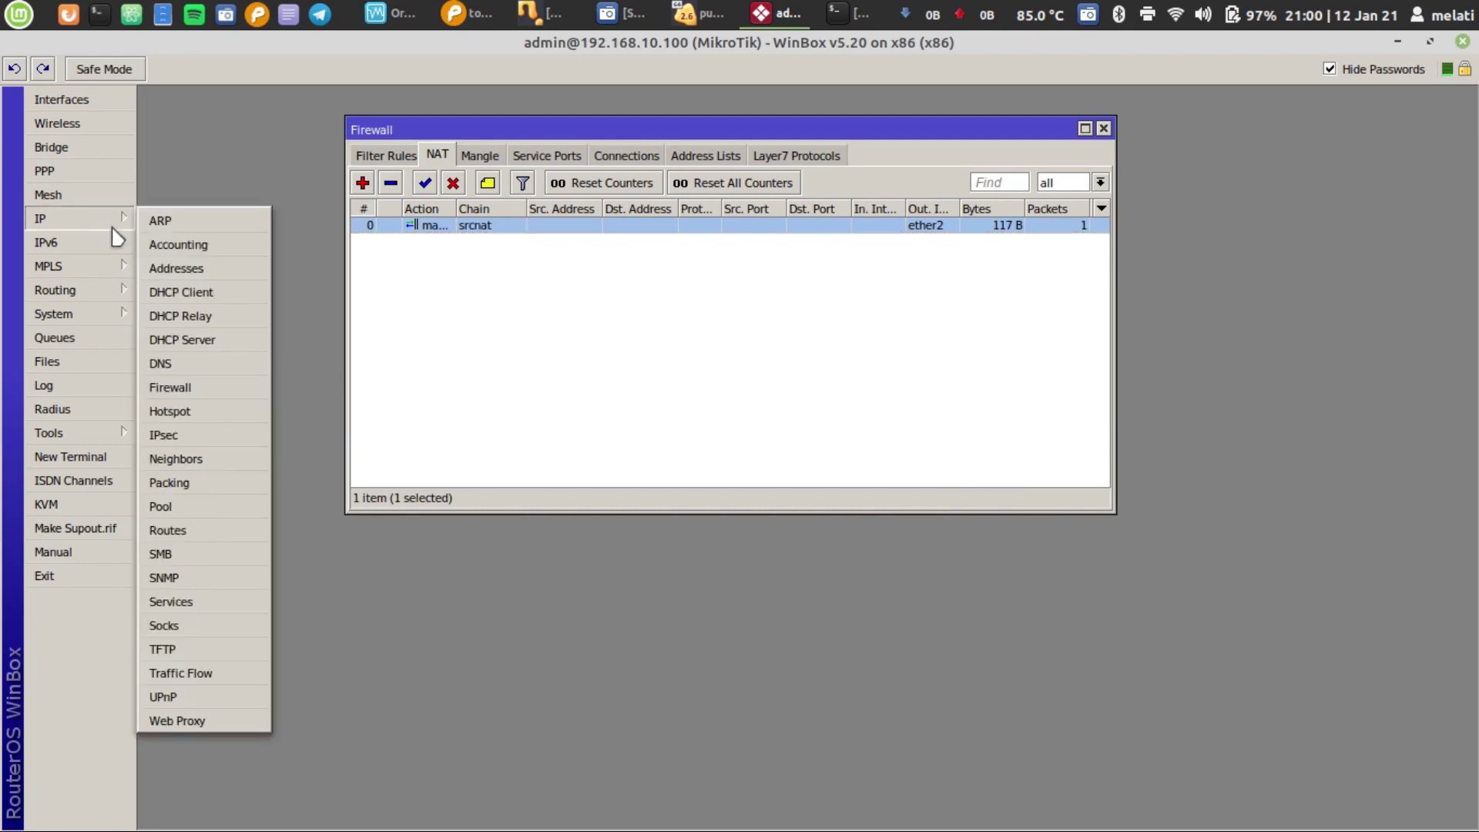
click(87, 463)
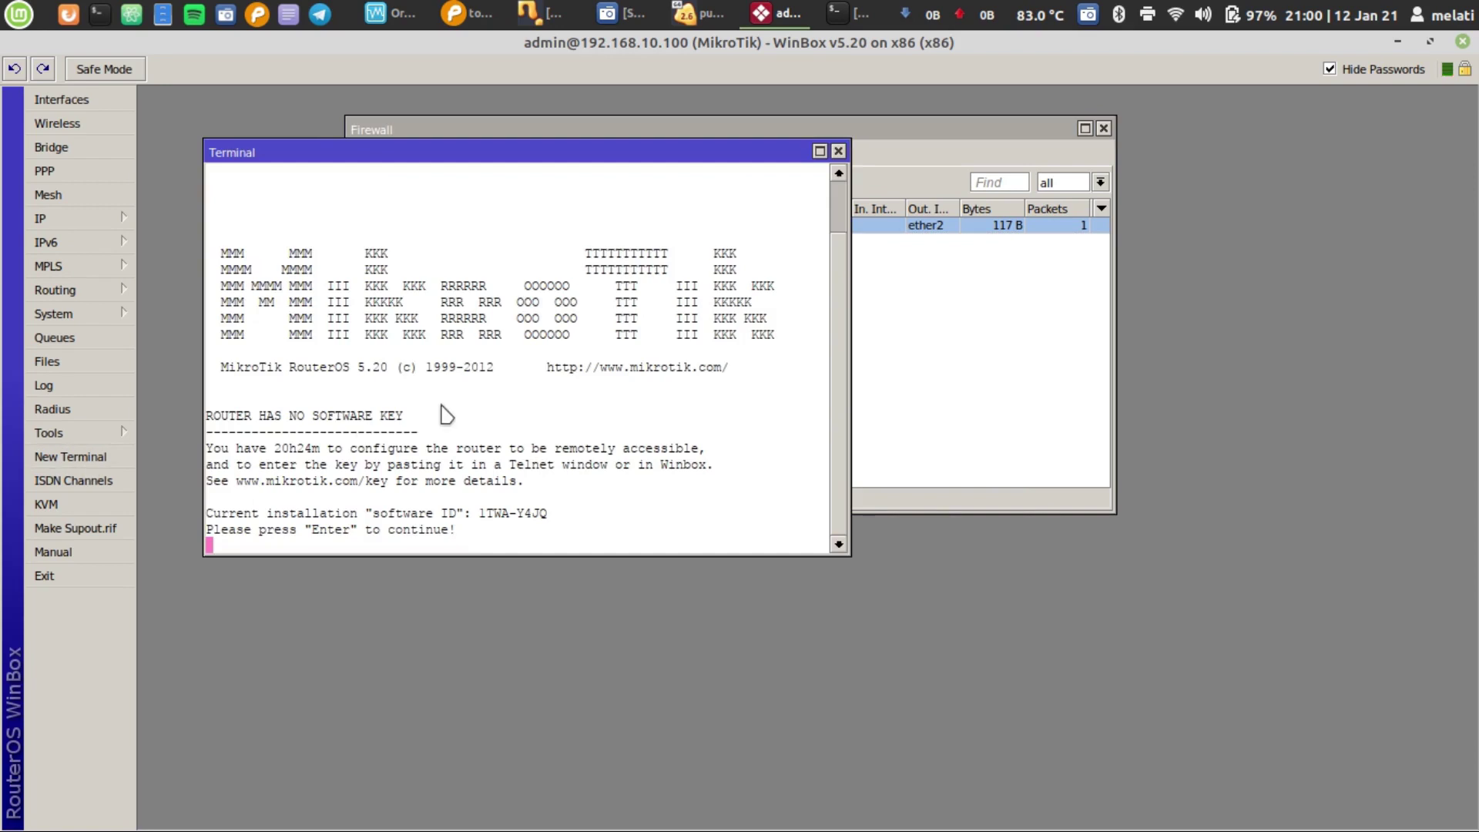
key(Return)
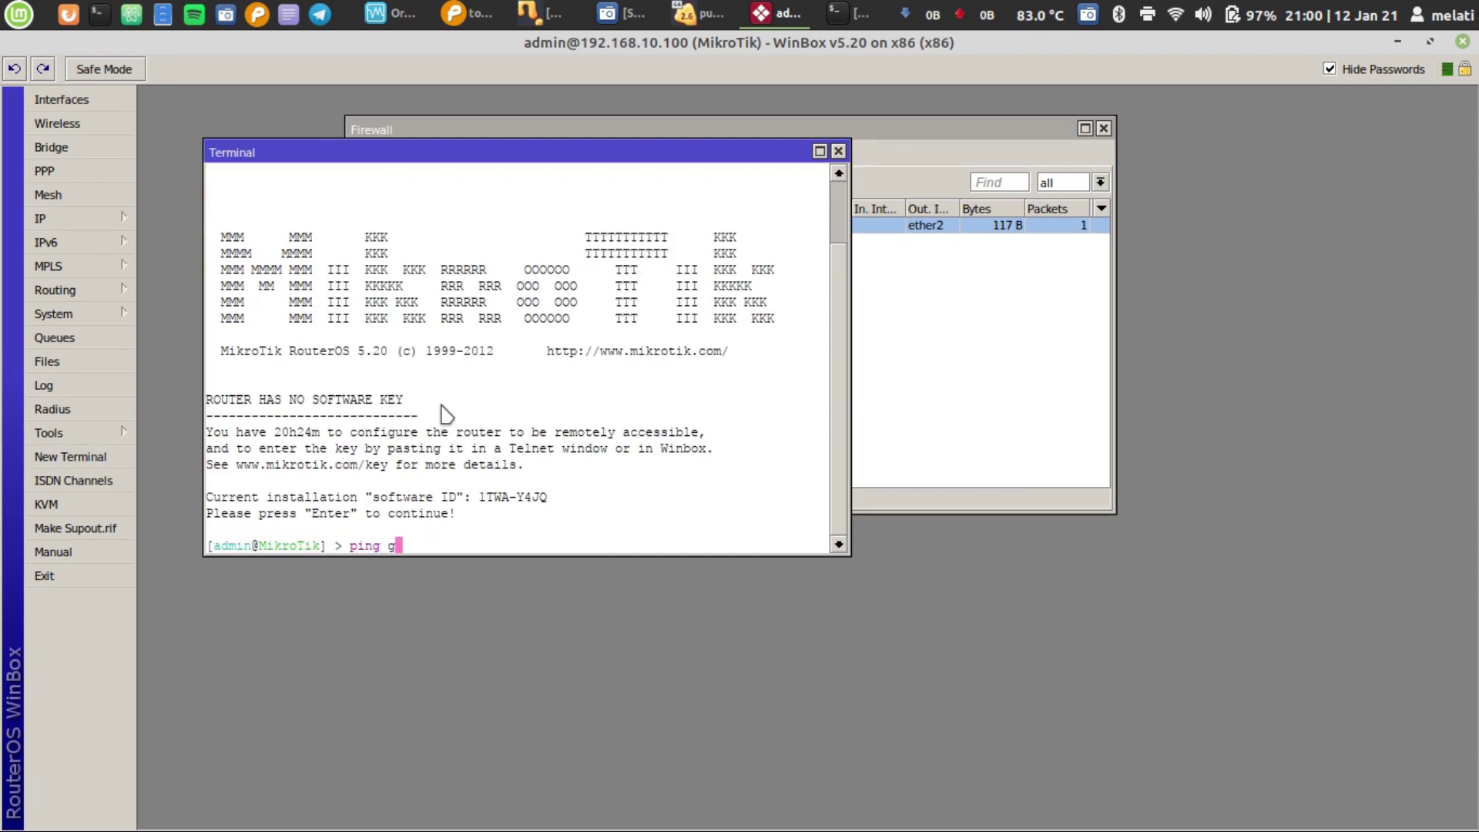
text(ping google.com)
key(Return)
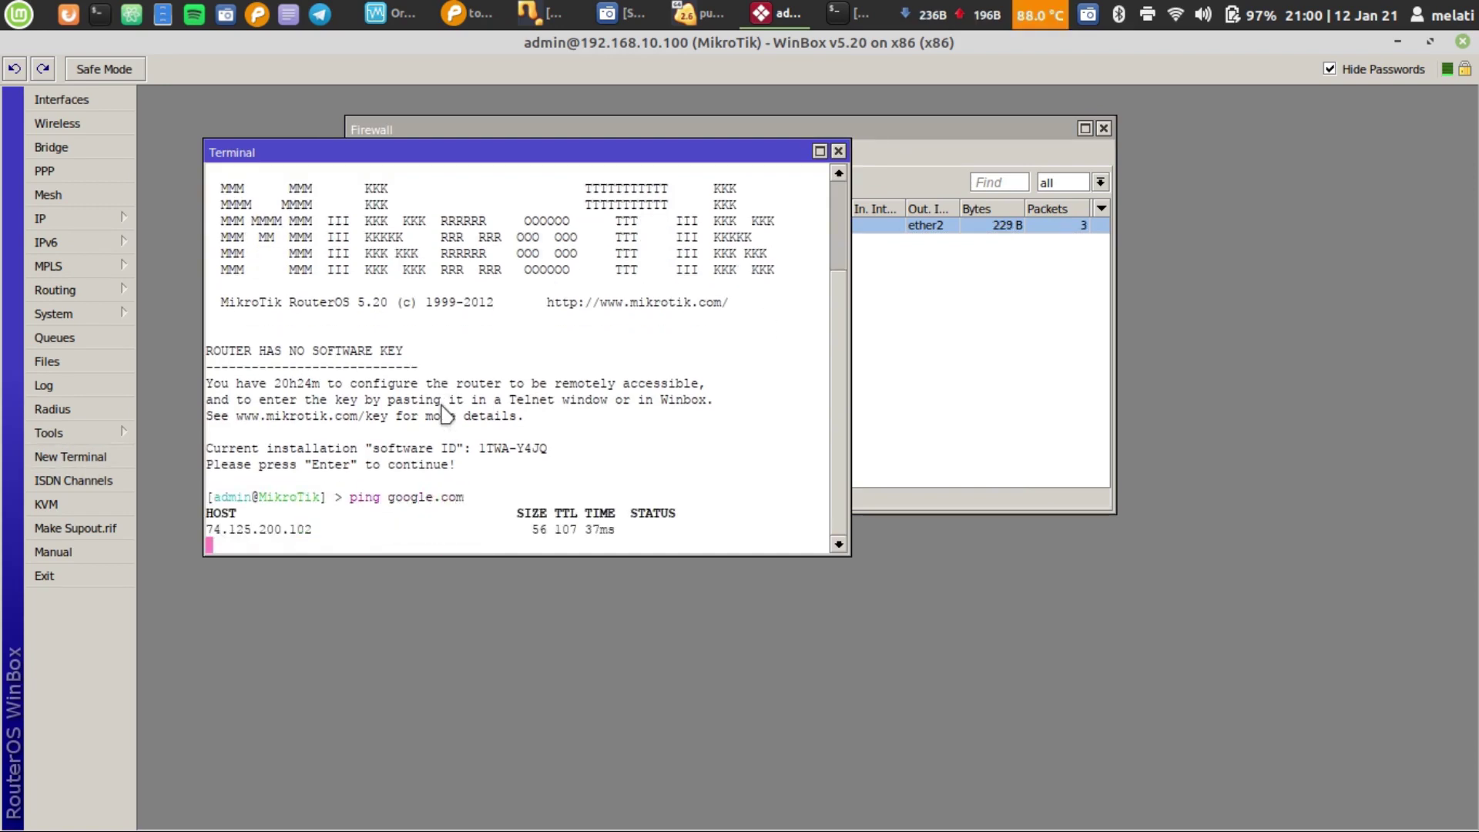
key(ctrl+c)
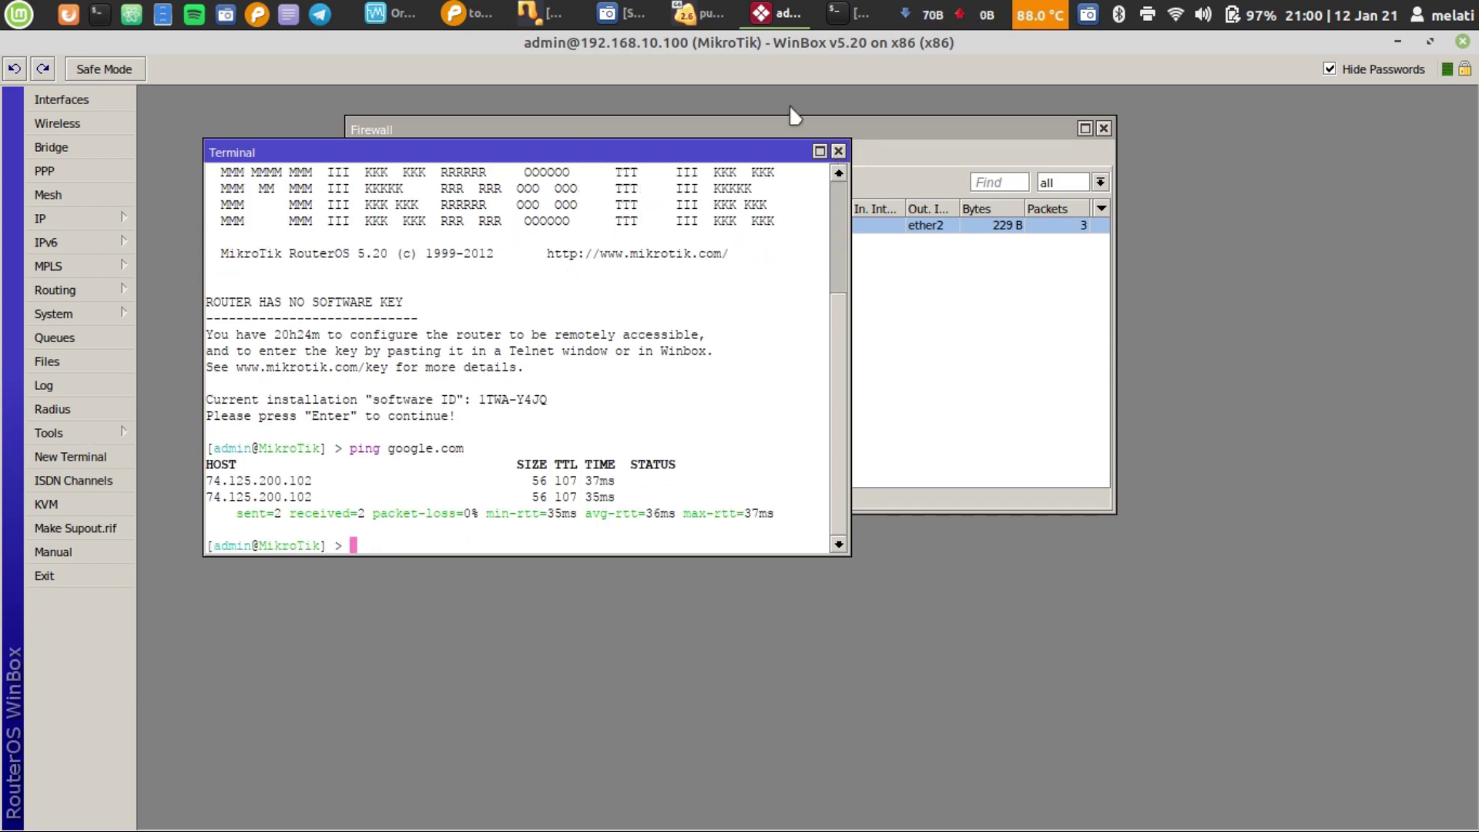
click(838, 151)
Switch to the Puppy Linux virtual machine, ping google.com in its maximized LXTerminal, and stop the ping.
click(699, 13)
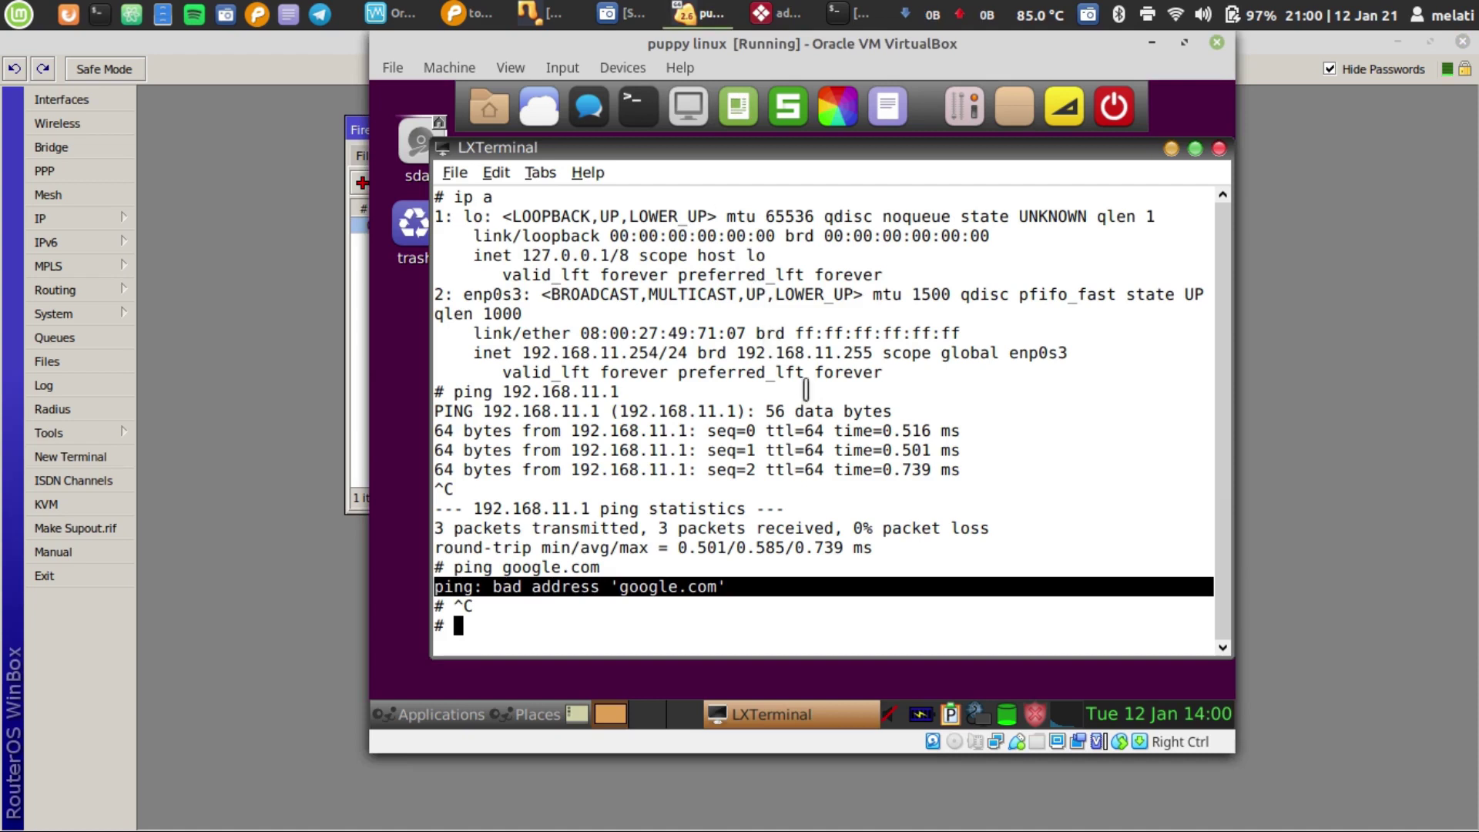
click(778, 550)
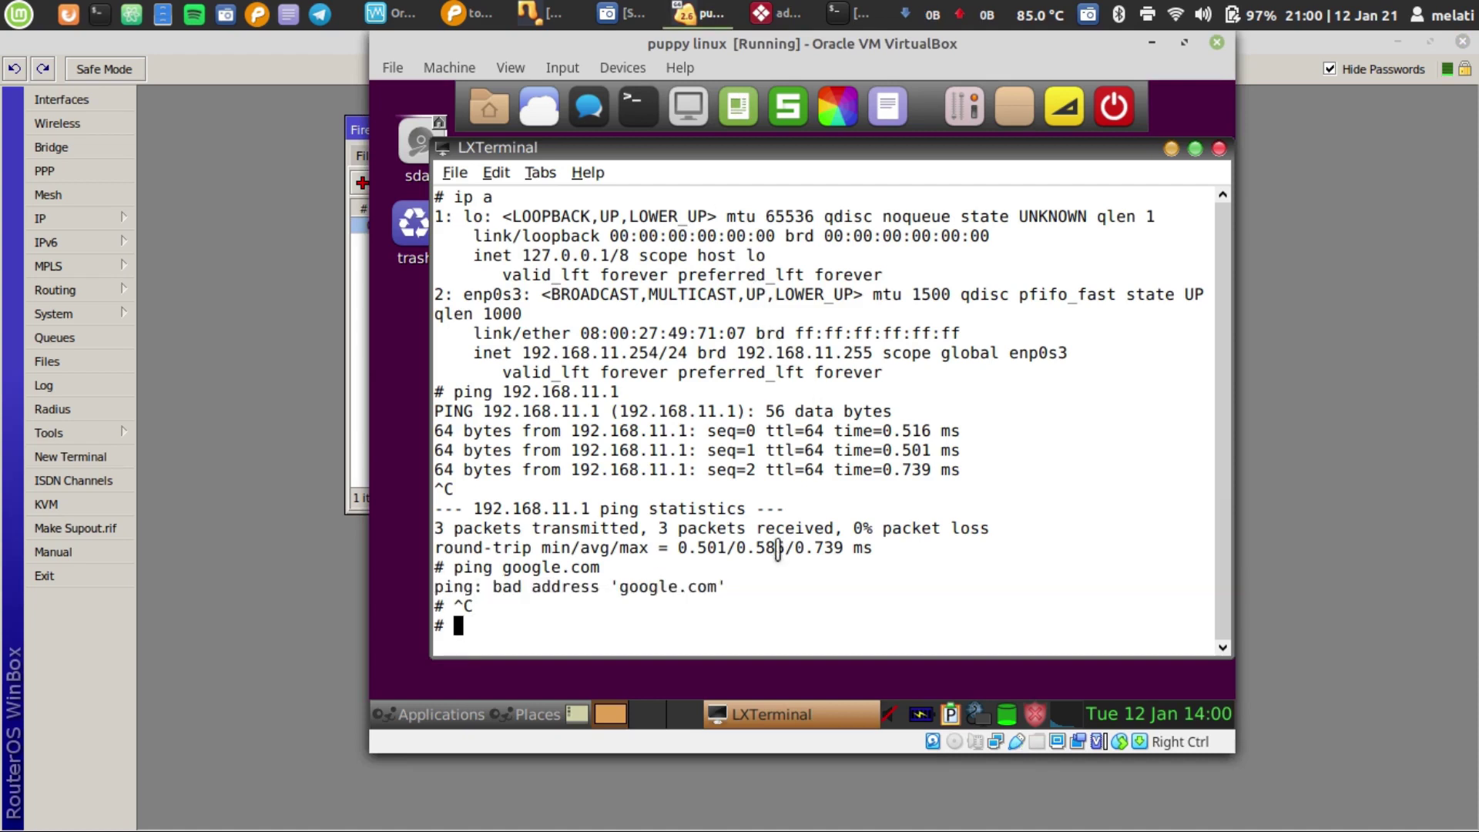
text(ping google.com)
key(Return)
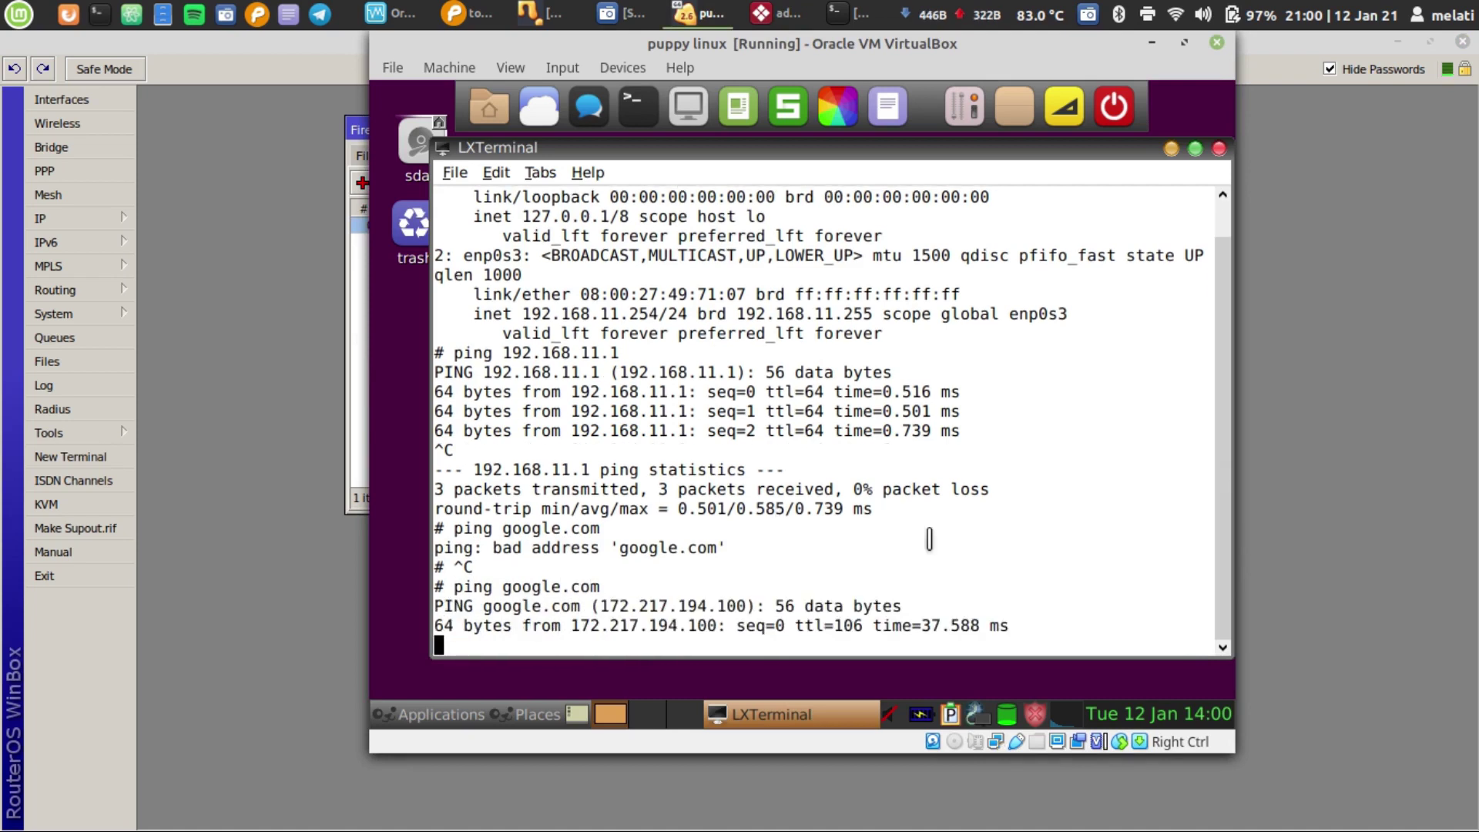
click(1196, 151)
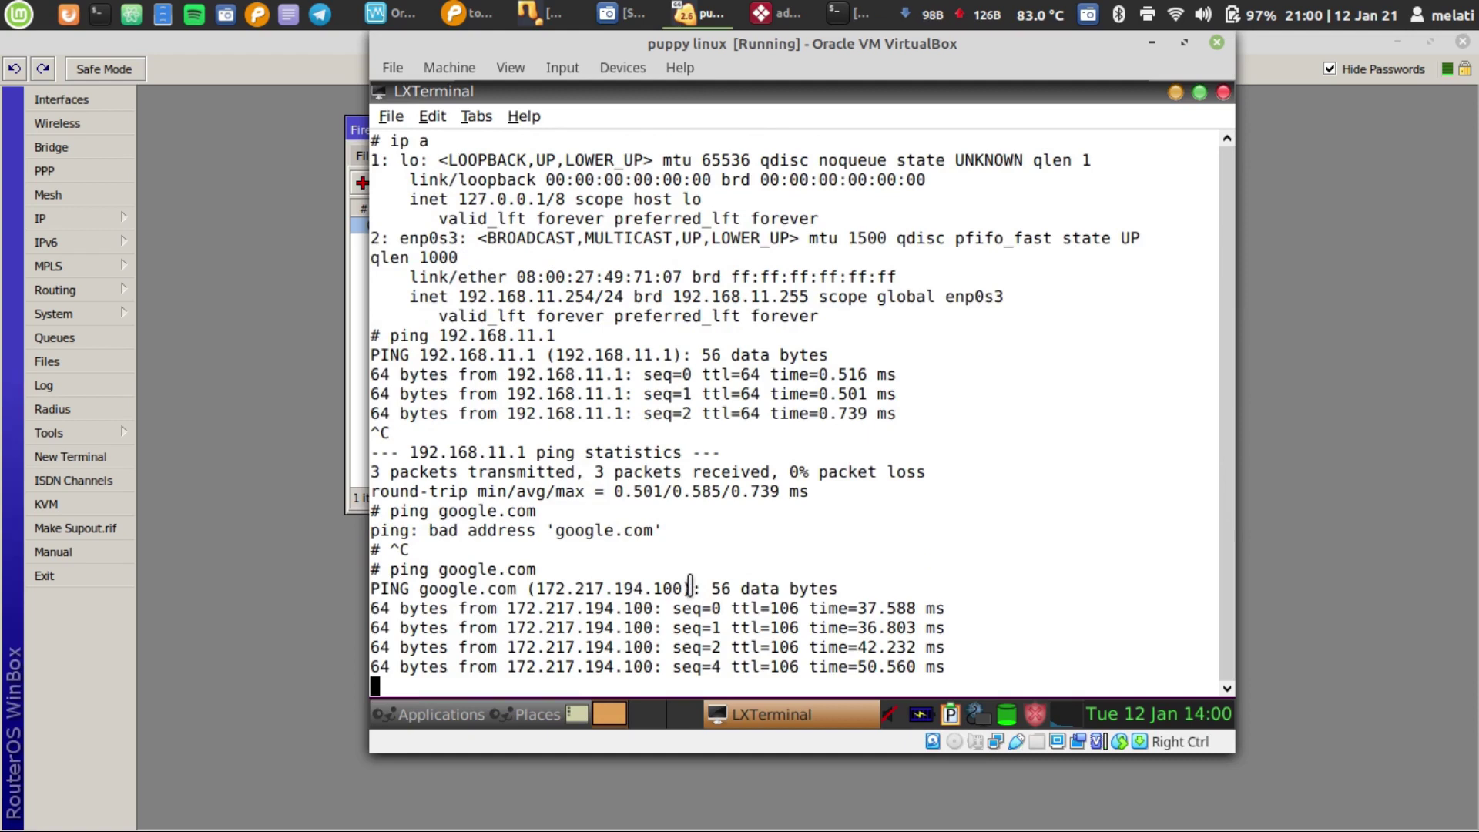
key(ctrl+c)
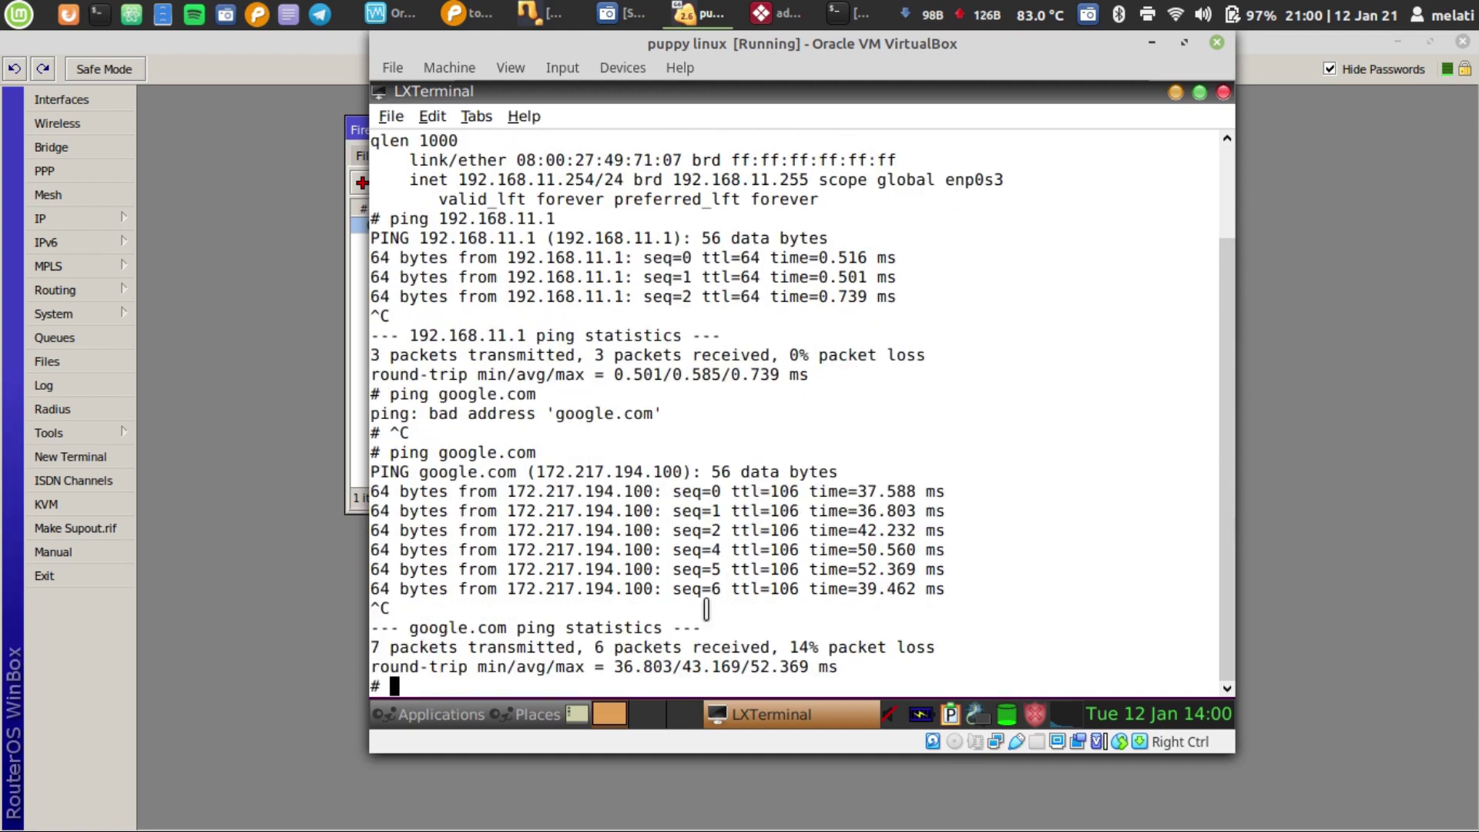
Repeat the google.com ping in Puppy Linux, stop it, and clear the terminal.
key(Up)
key(Return)
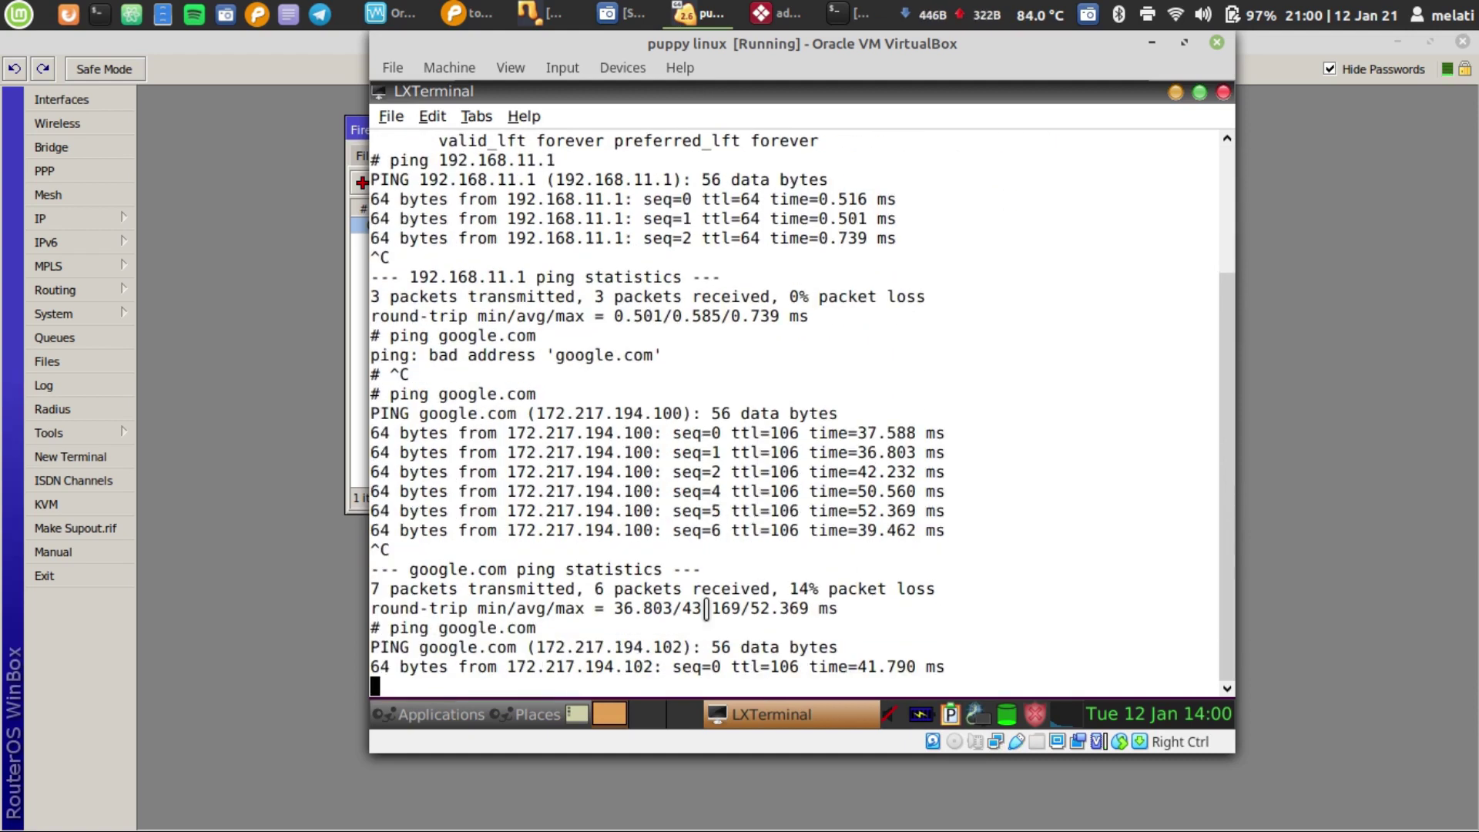
key(ctrl+c)
text(ce)
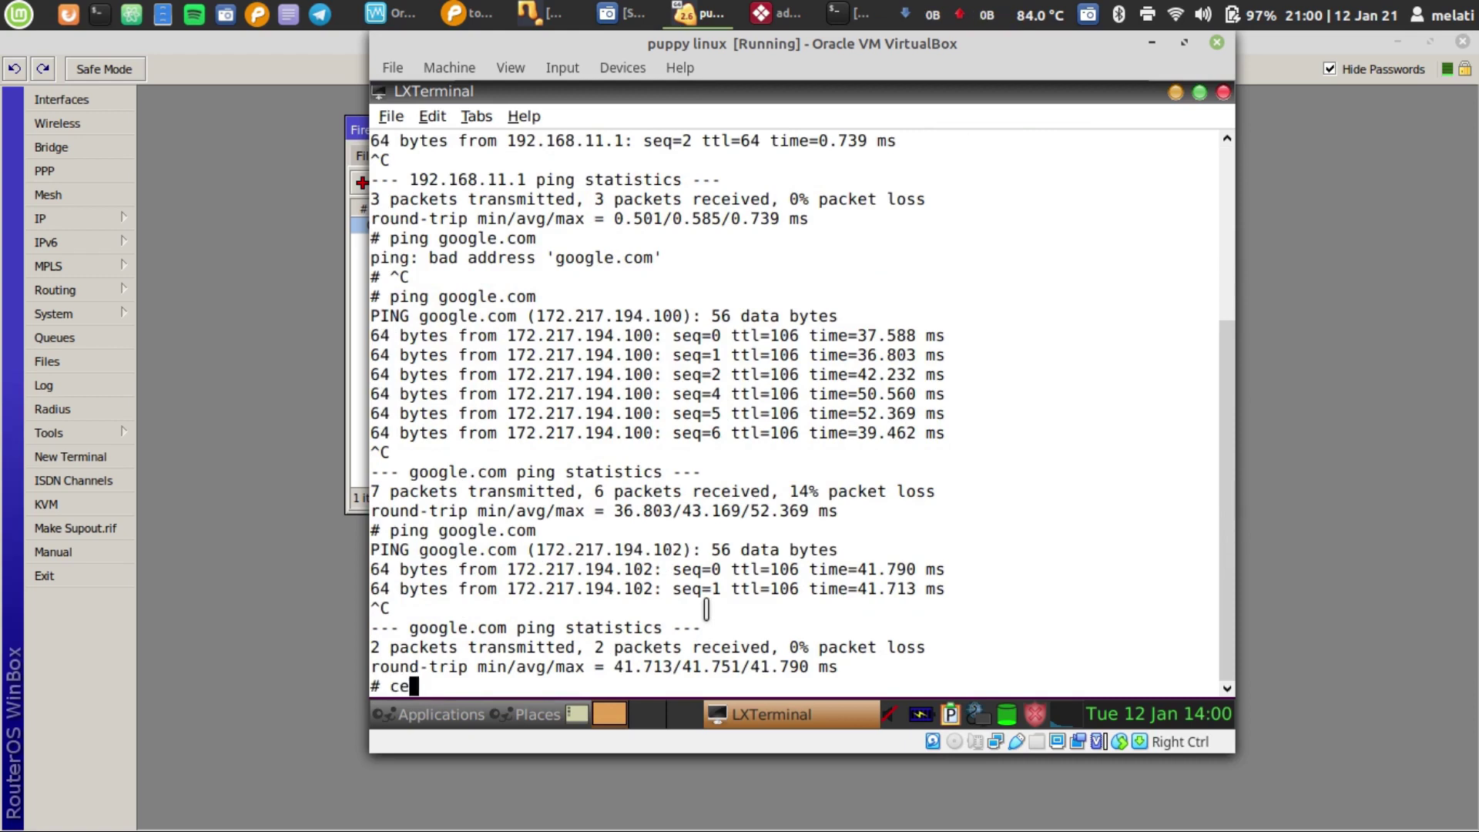
text(ear)
key(Return)
Rerun ping google.com in the cleared Puppy Linux terminal for several replies and stop it.
key(Up)
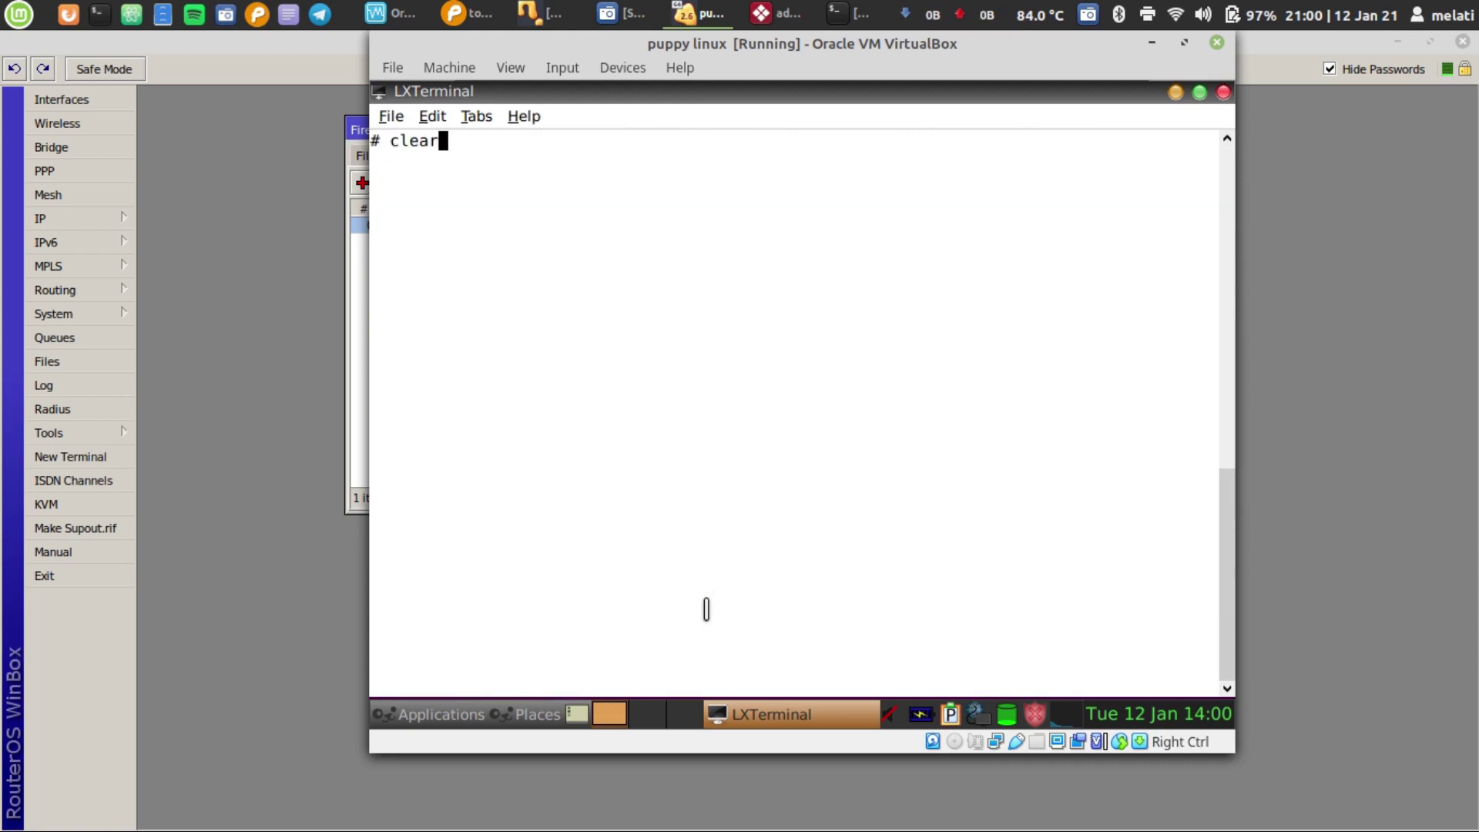
key(Up)
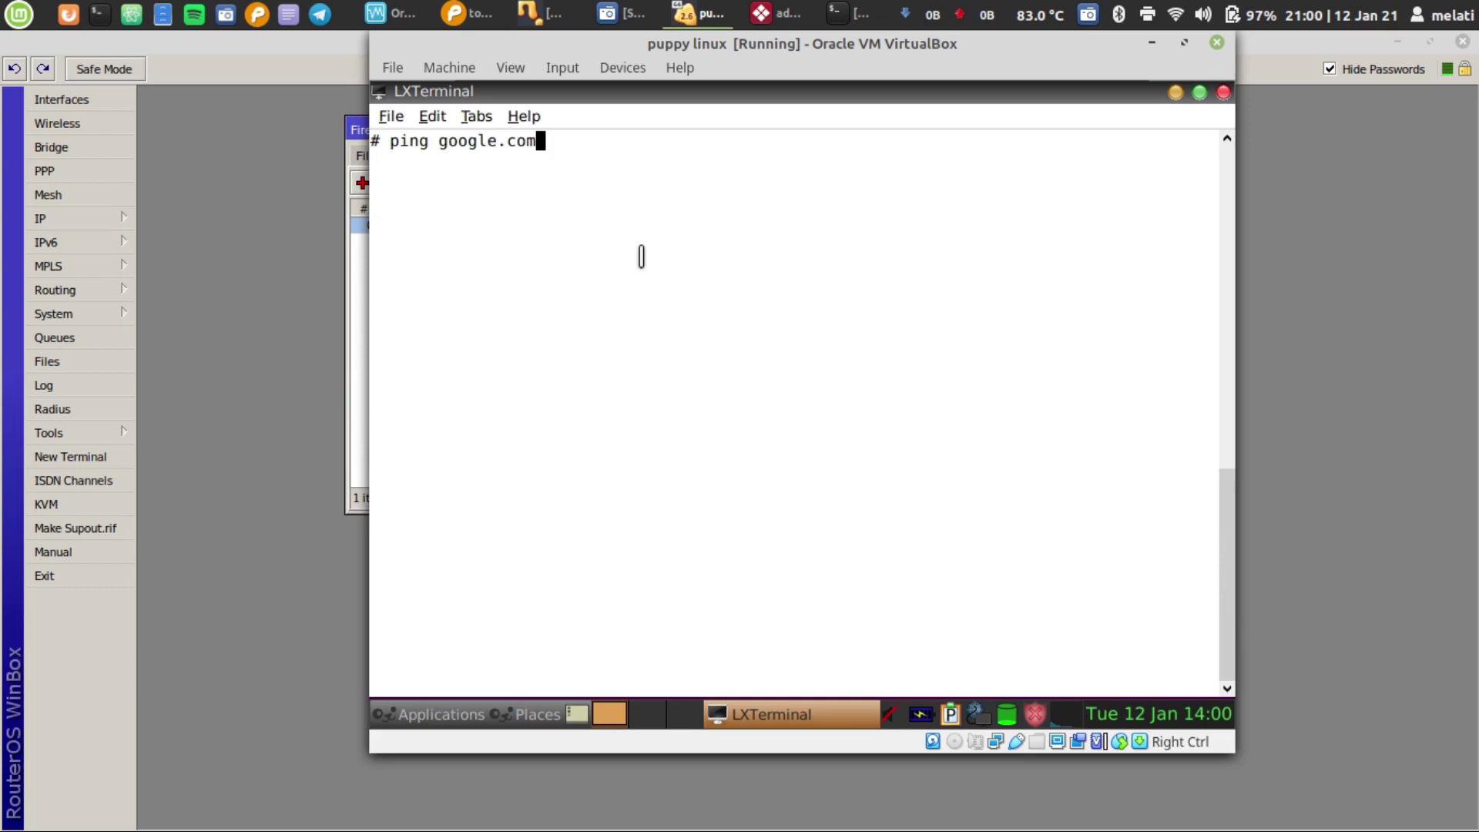
key(Return)
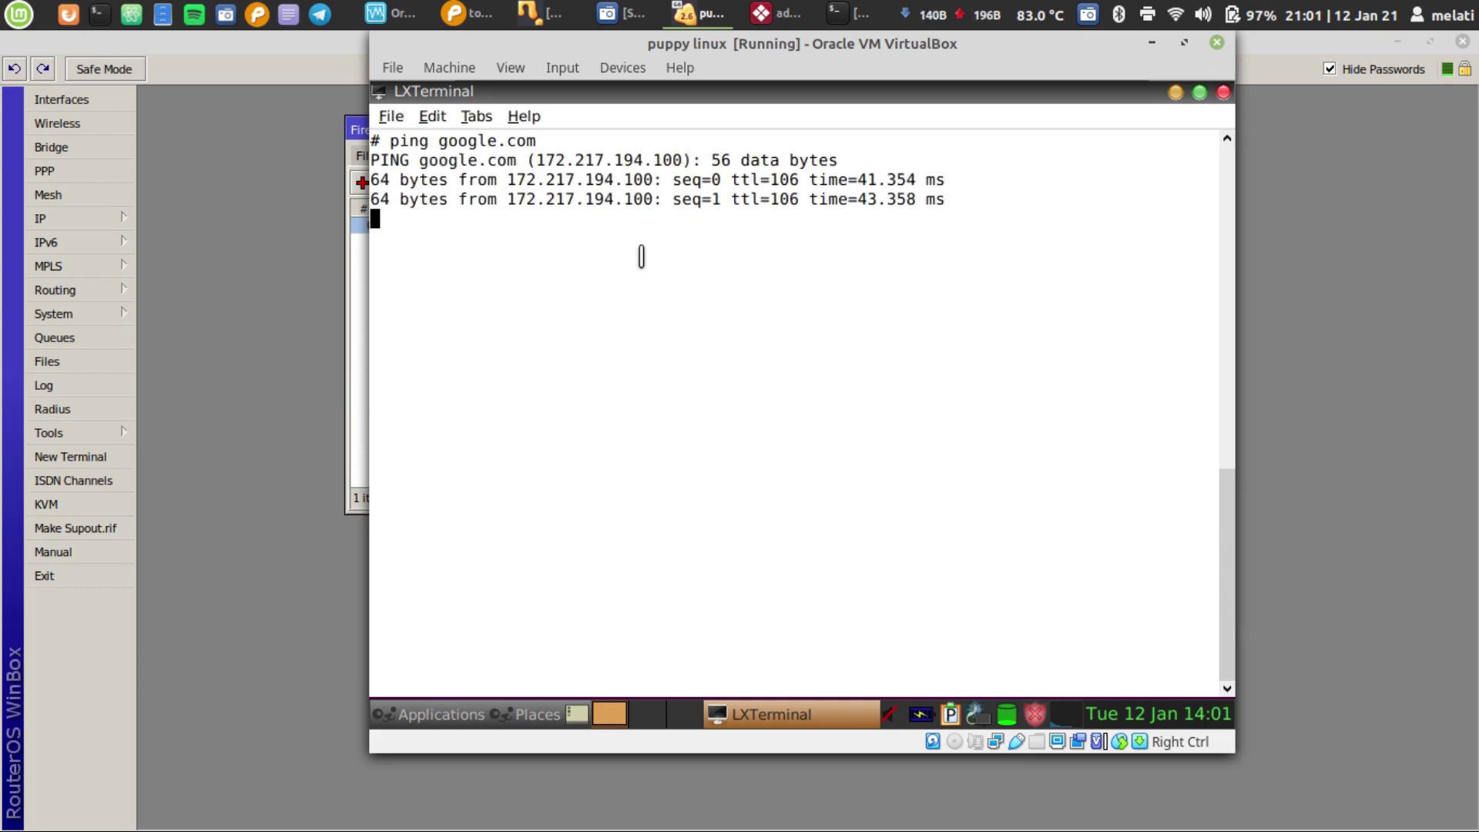
drag(387, 144, 562, 148)
click(582, 221)
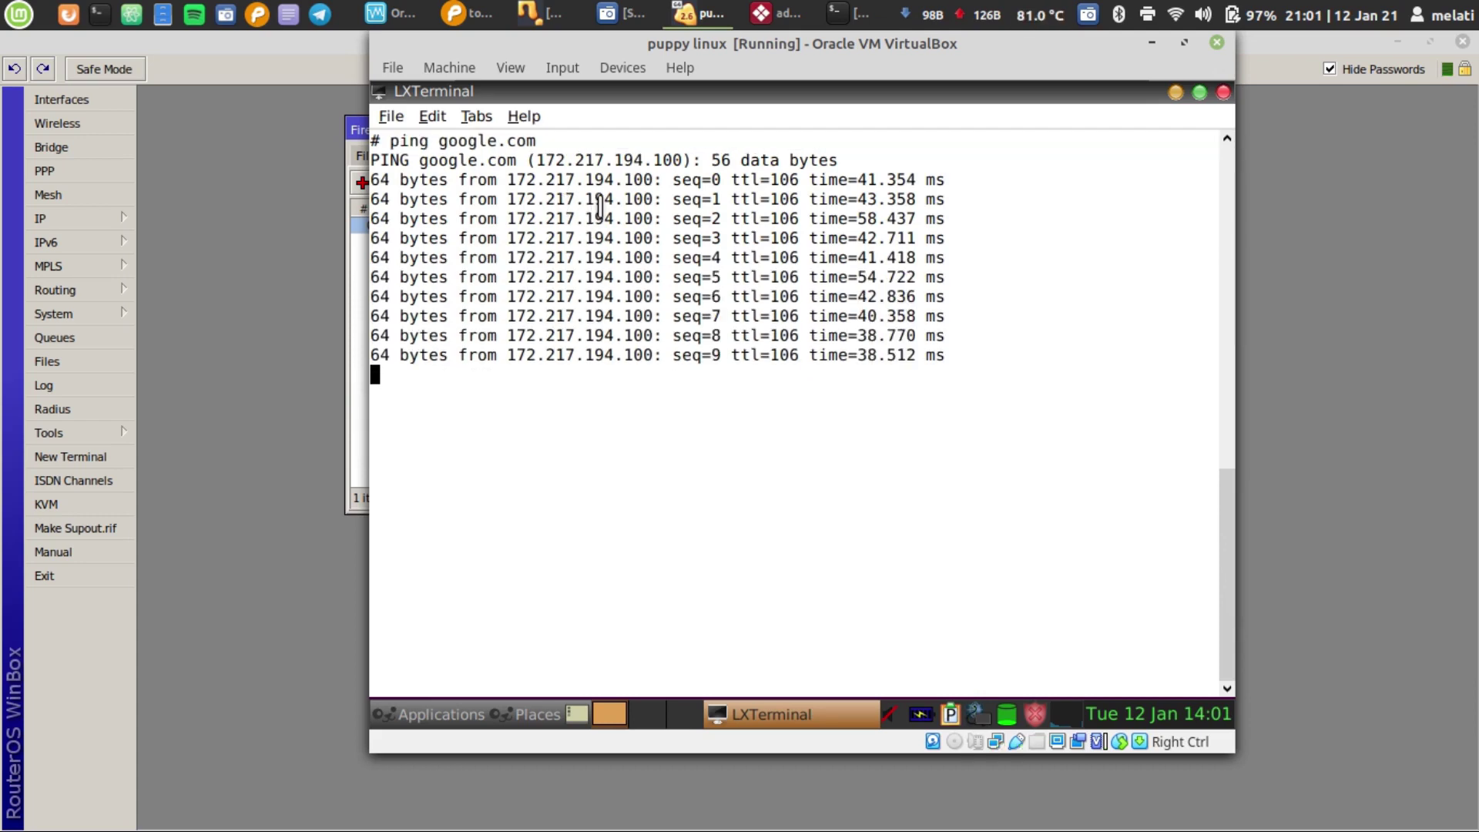
key(ctrl+c)
Run ip a in Puppy Linux, highlight the enp0s3 IP address, and move the virtual machine window to uncover WinBox's Firewall window.
text(ip a)
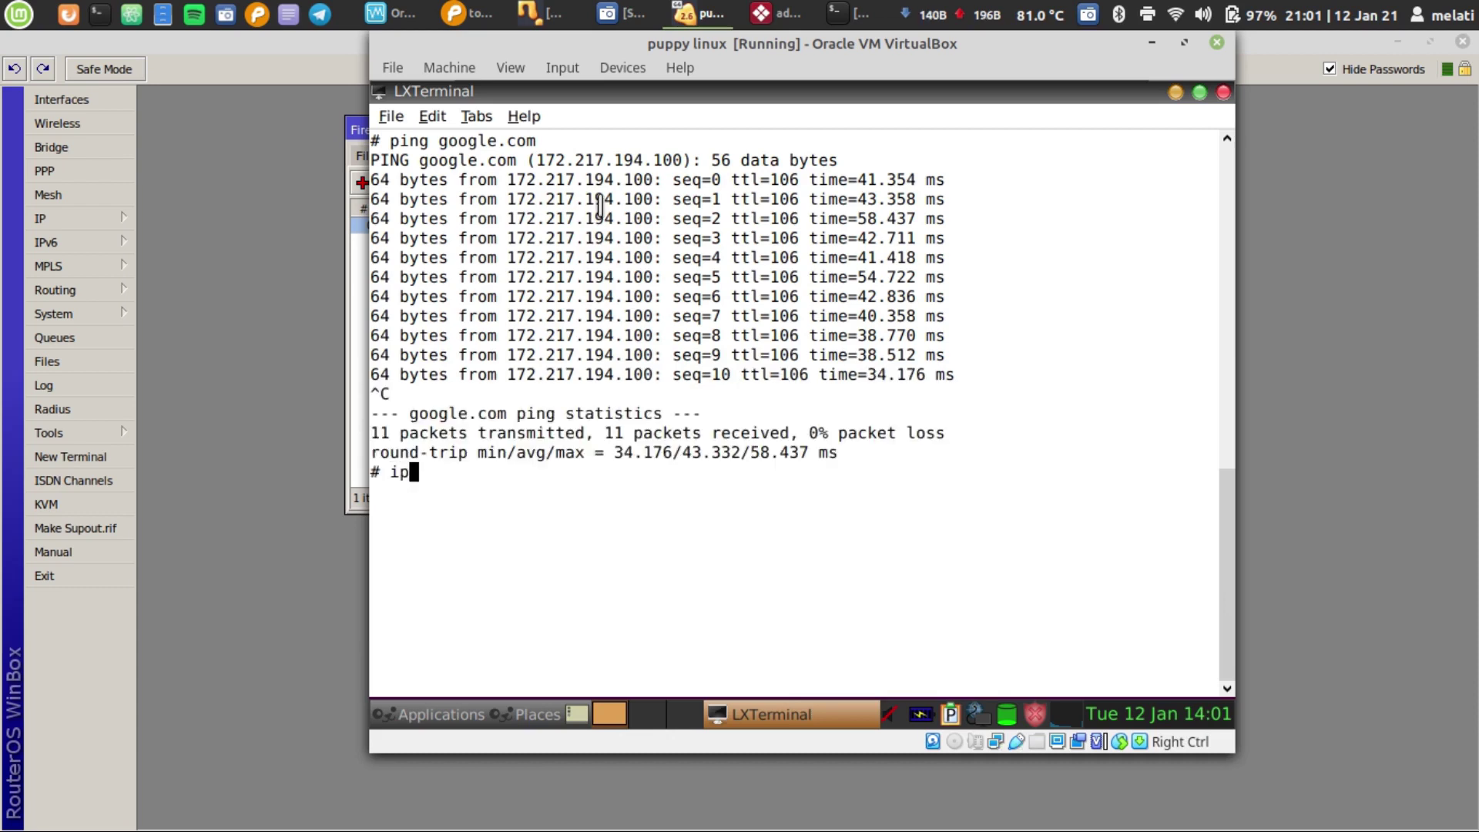
key(Return)
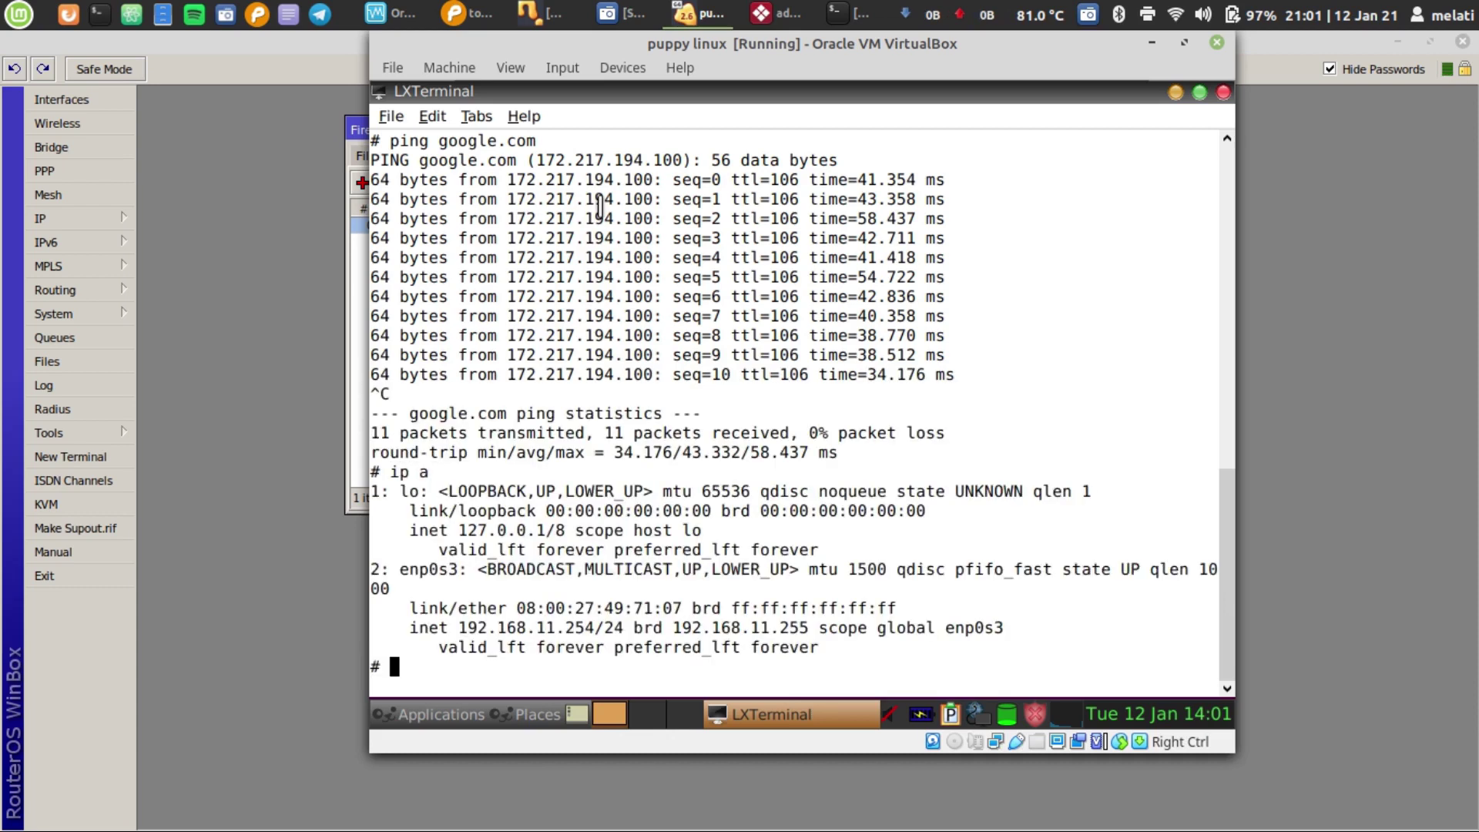
double_click(535, 628)
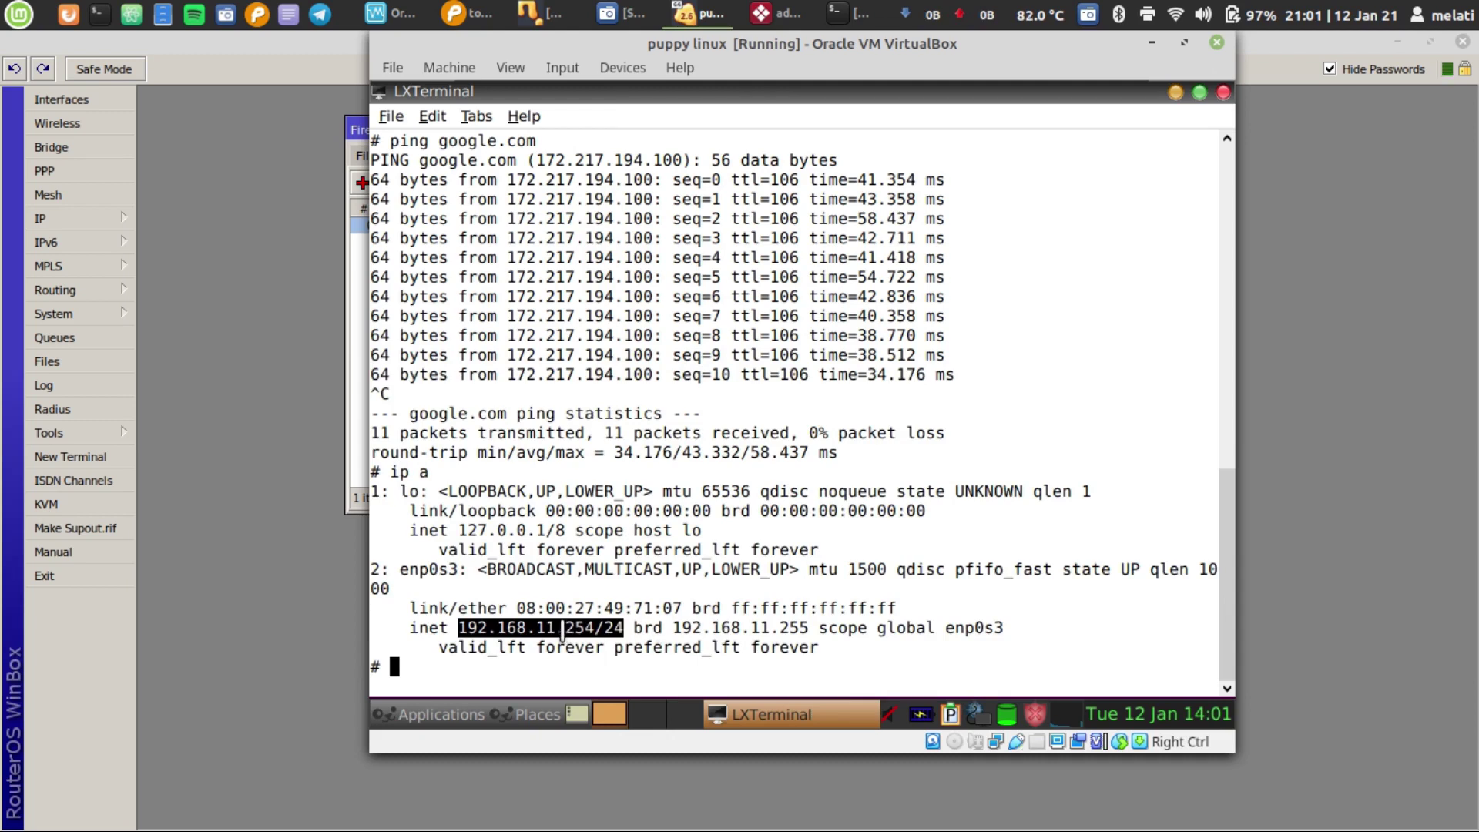
drag(731, 42, 931, 92)
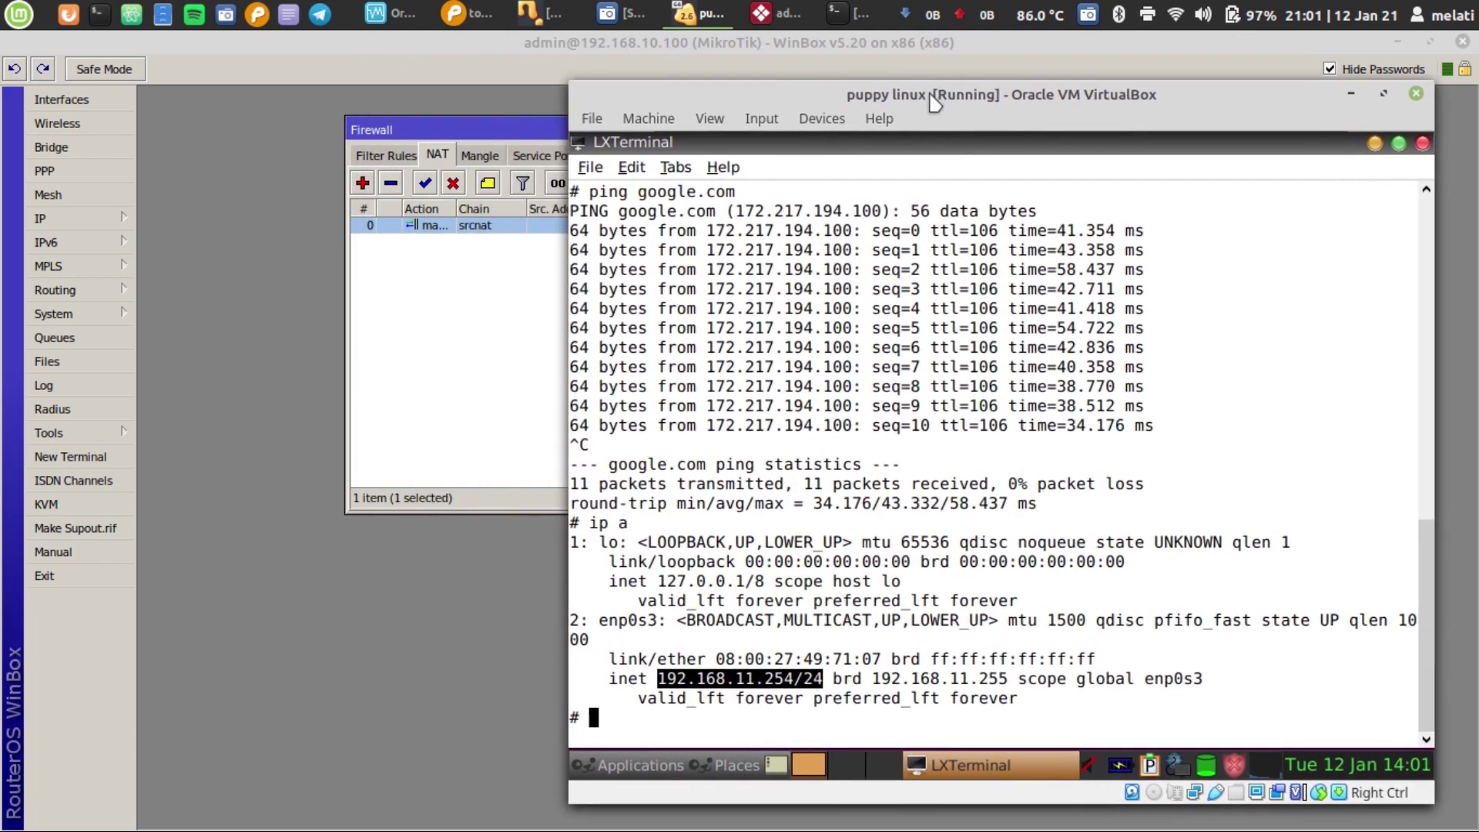